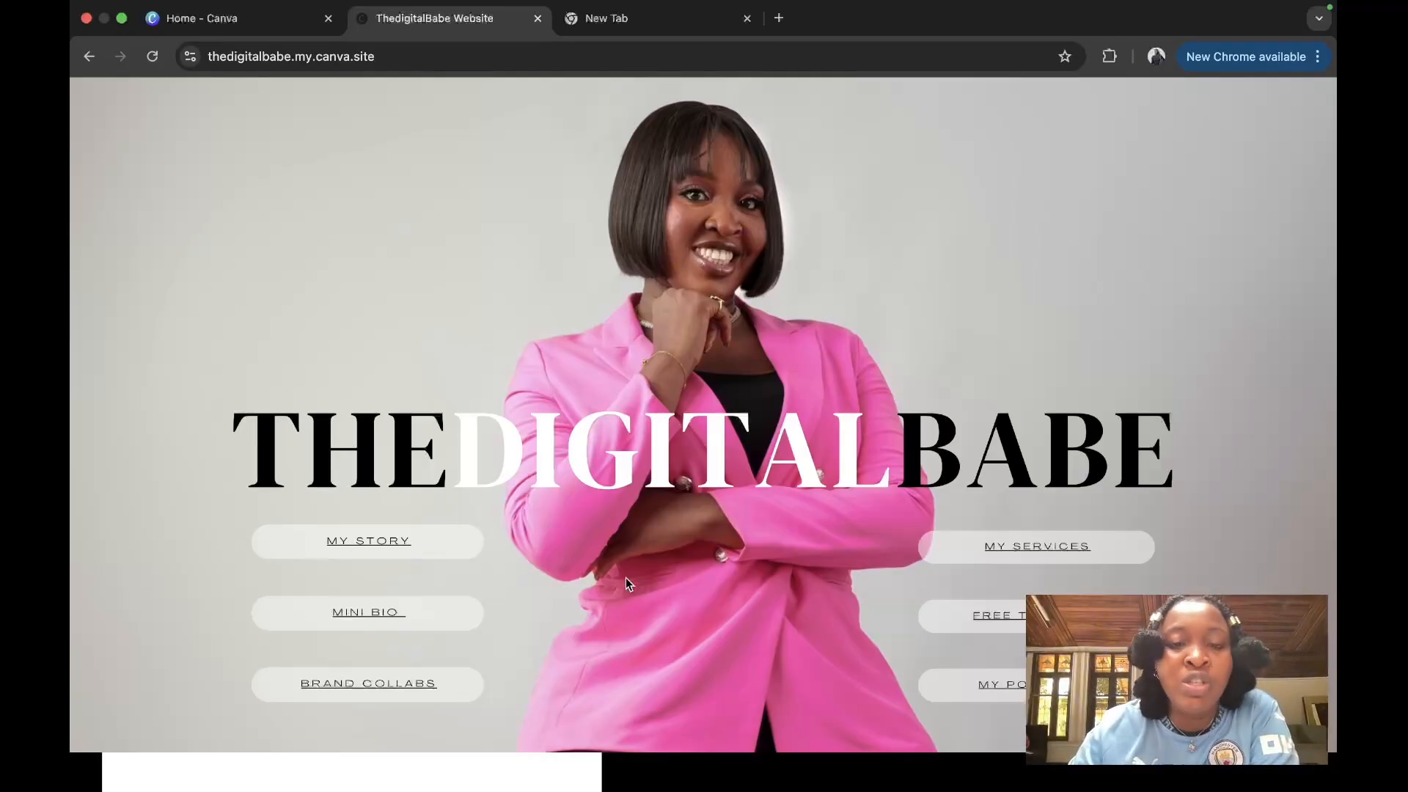
# Step: Jump to the My Story section, then to the My Services section
pyautogui.scroll(-15, 628, 584)
pyautogui.scroll(15, 628, 584)
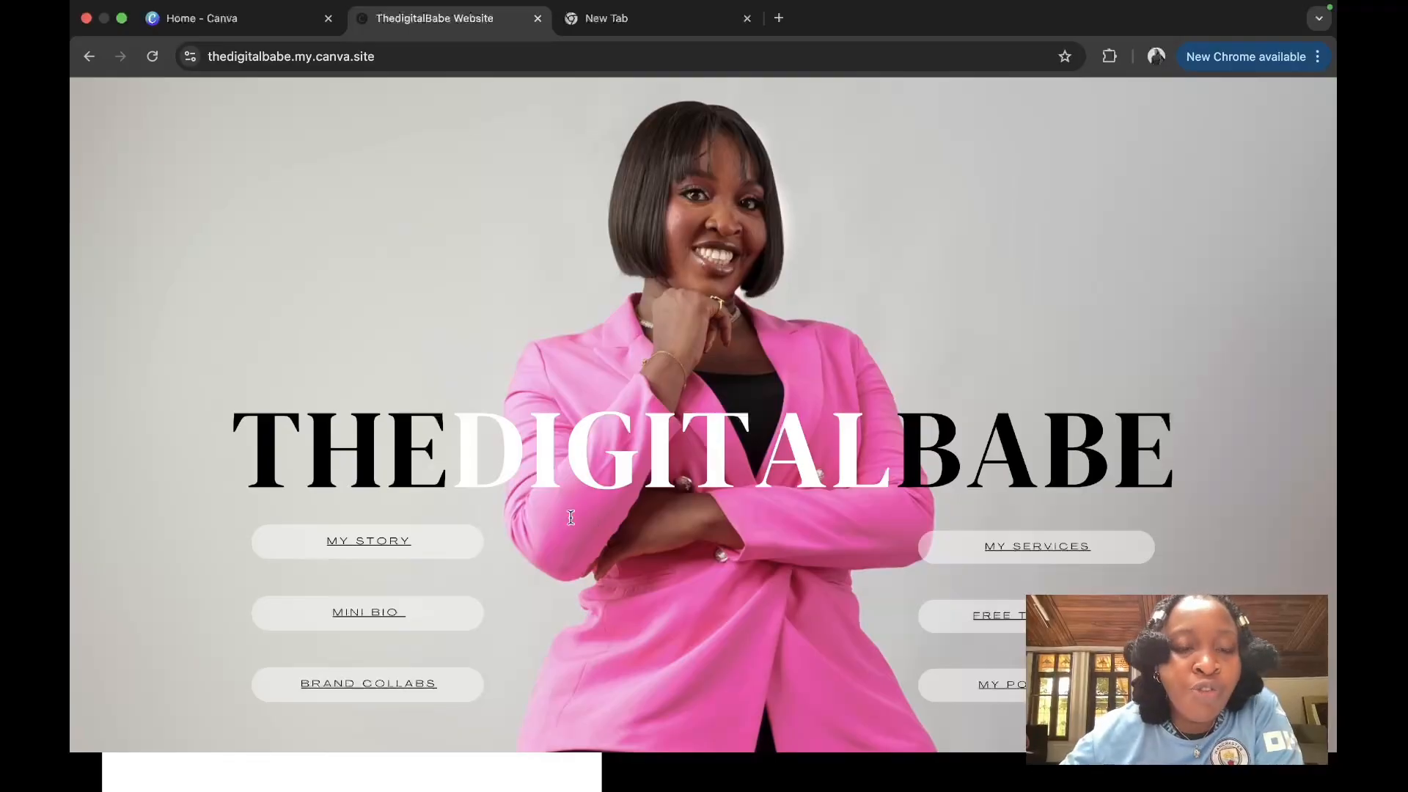
pyautogui.click(389, 541)
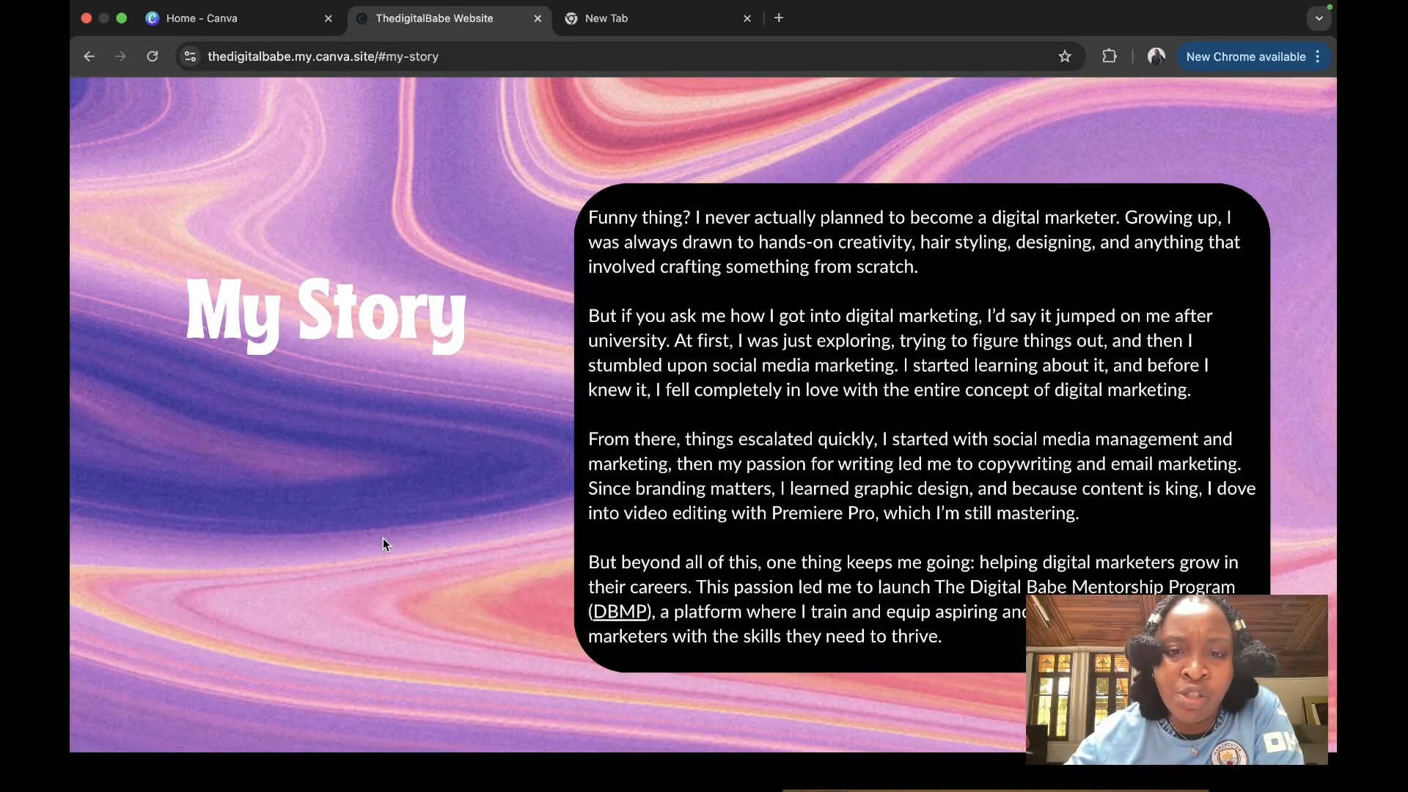
pyautogui.scroll(15, 383, 540)
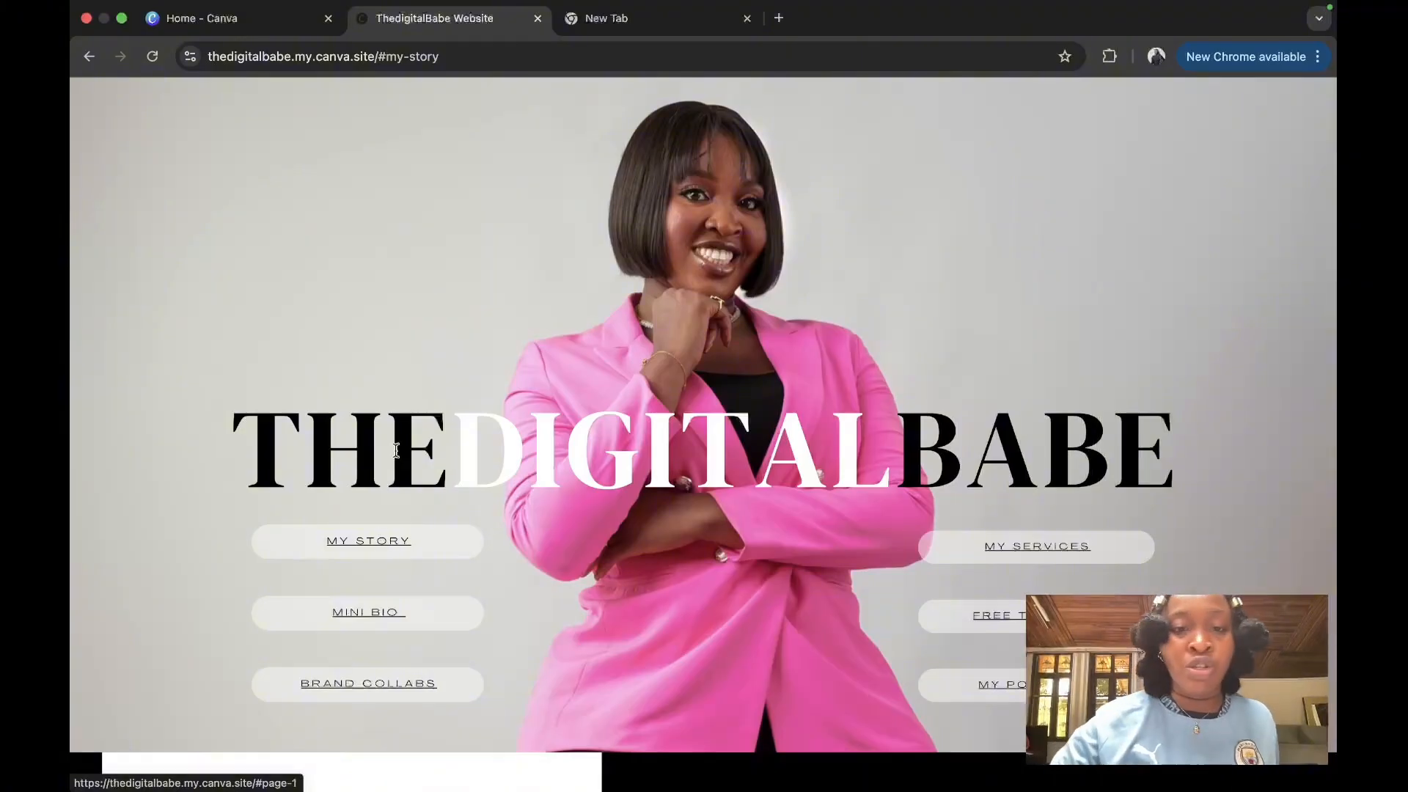
pyautogui.click(1020, 550)
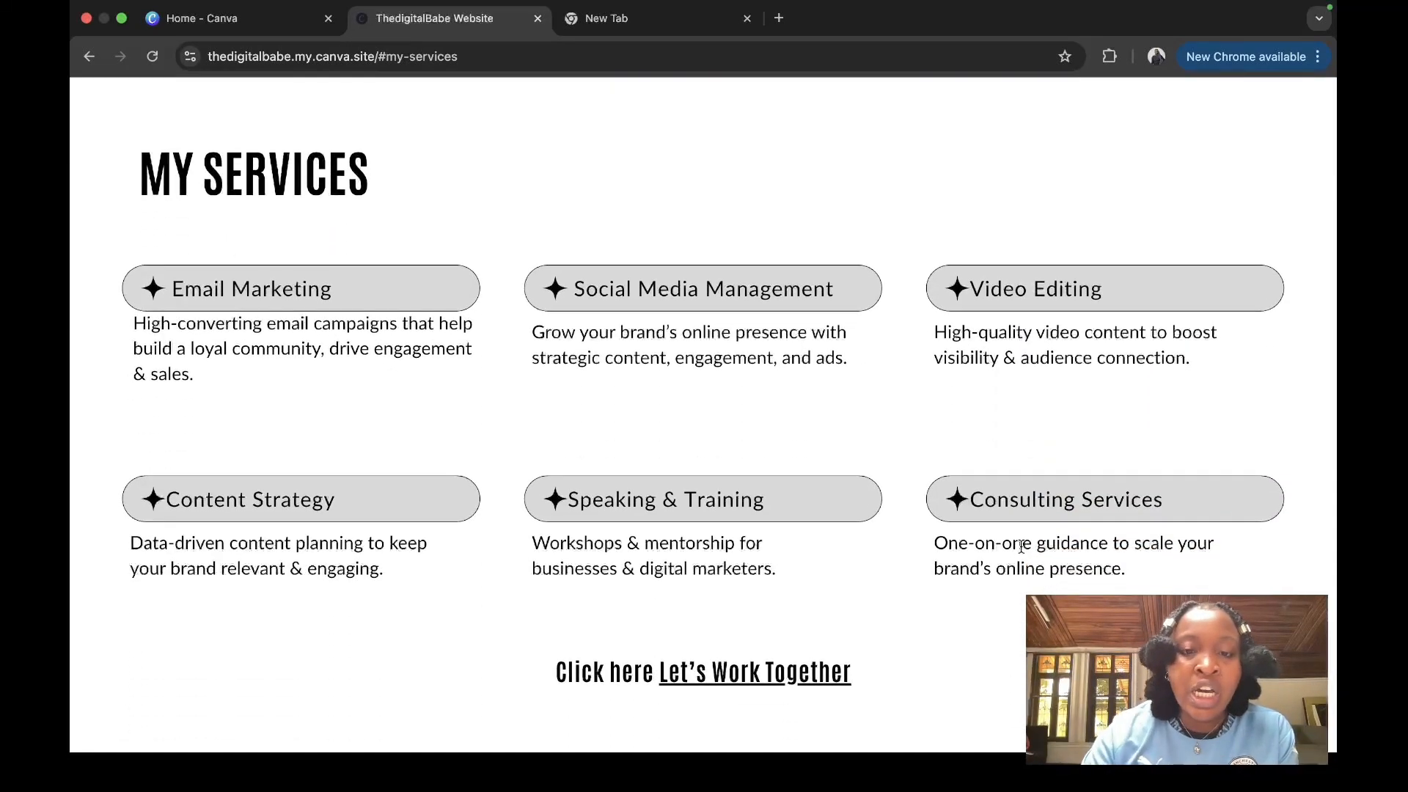
# Step: Jump to the Mini Bio section, then to the digital marketing free trainings section
pyautogui.scroll(20, 1024, 553)
pyautogui.scroll(5, 1024, 553)
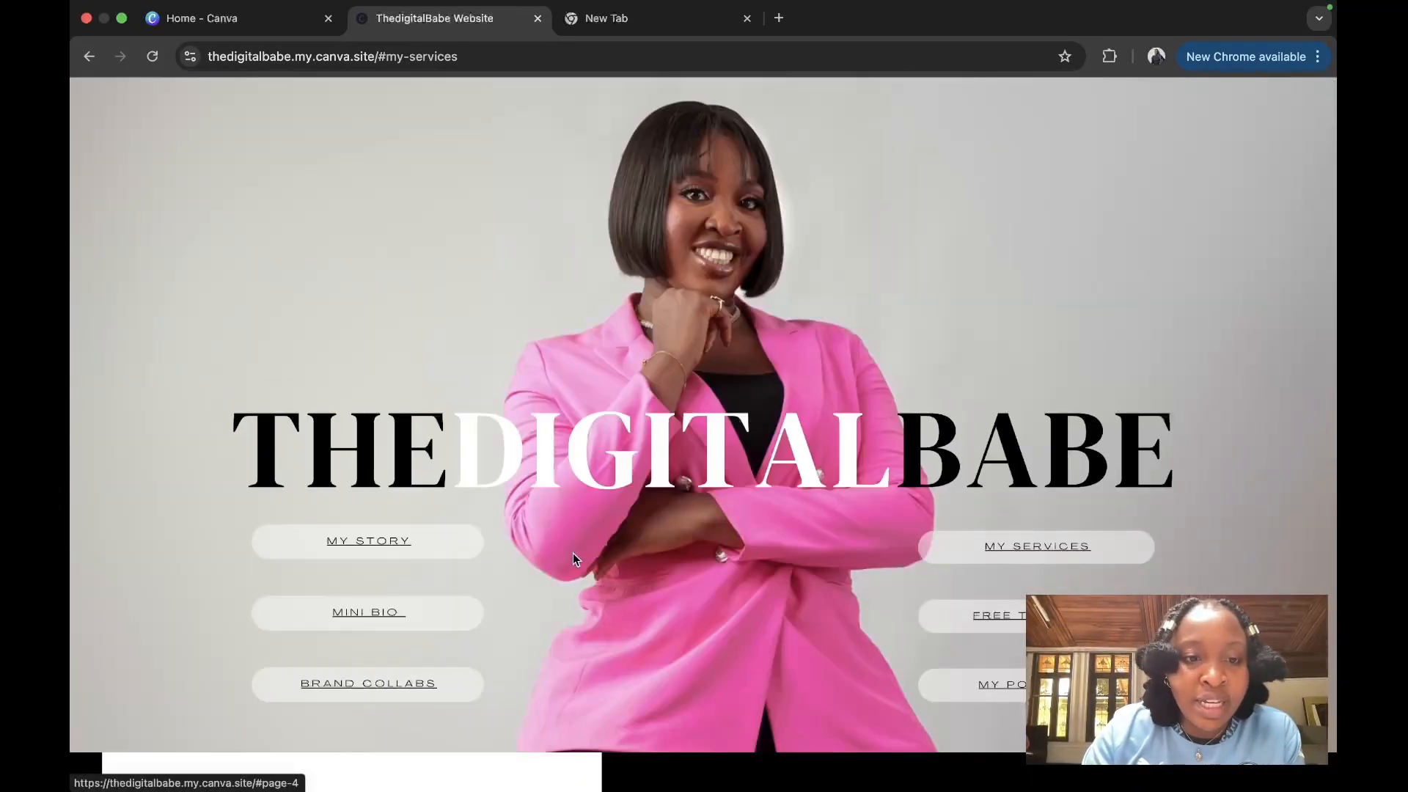
pyautogui.click(358, 618)
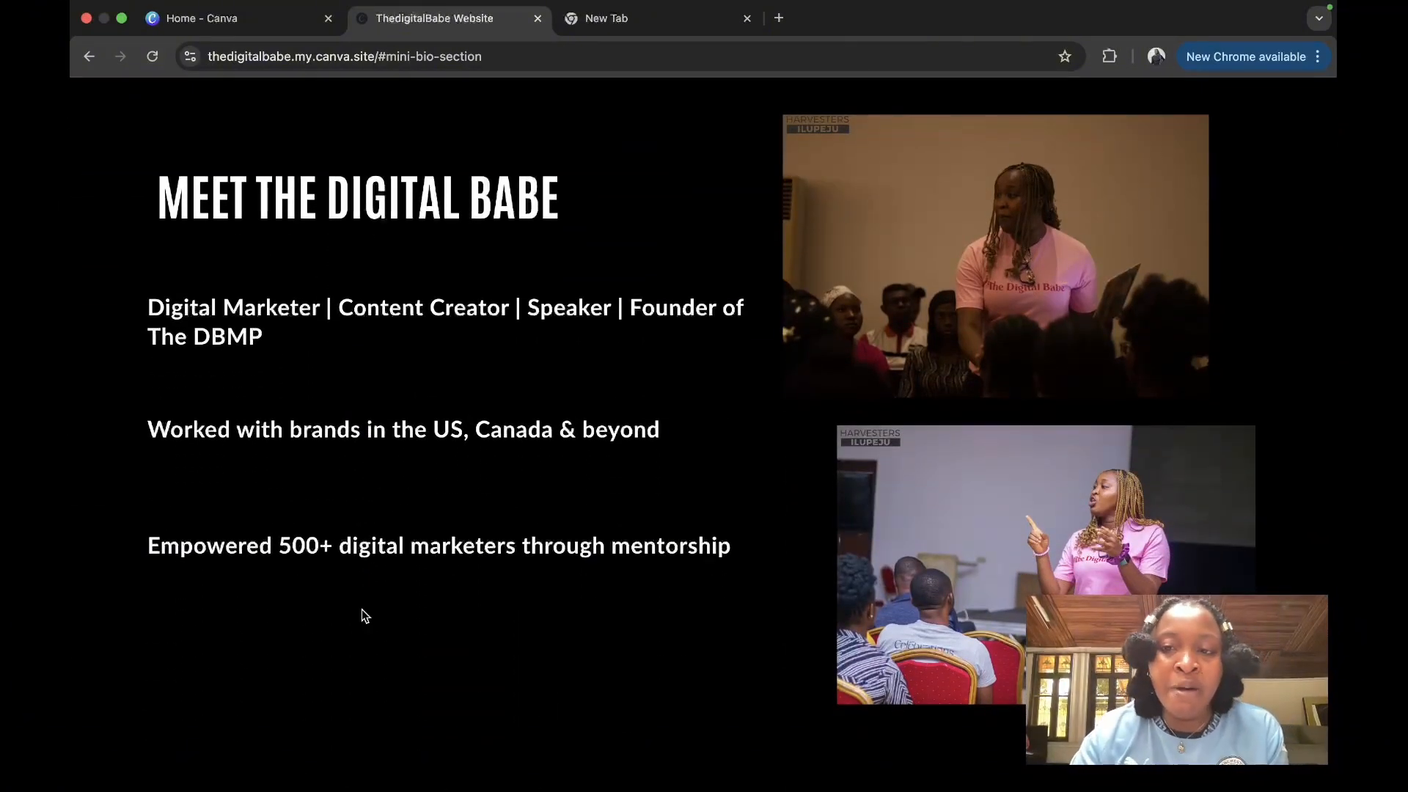
pyautogui.scroll(10, 364, 615)
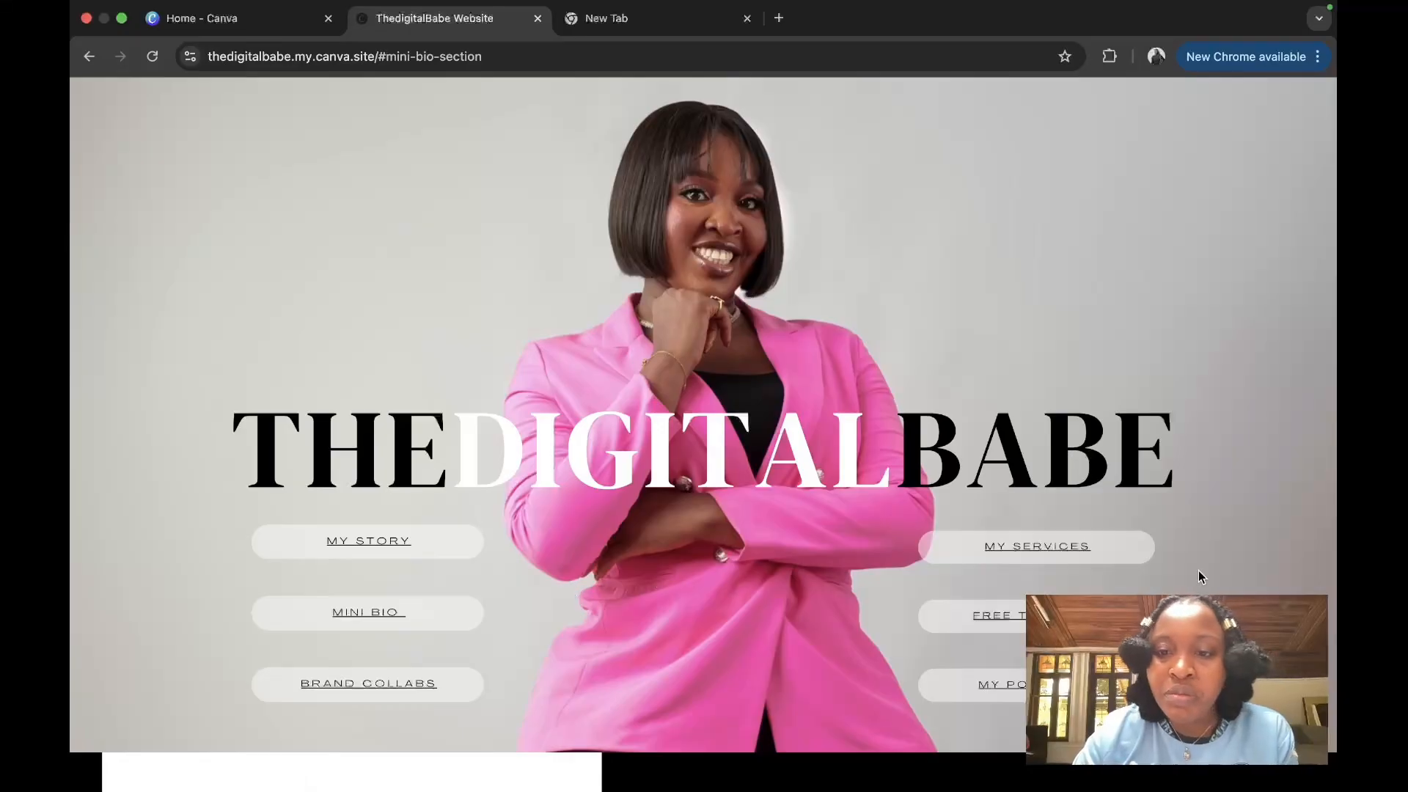
pyautogui.click(1021, 617)
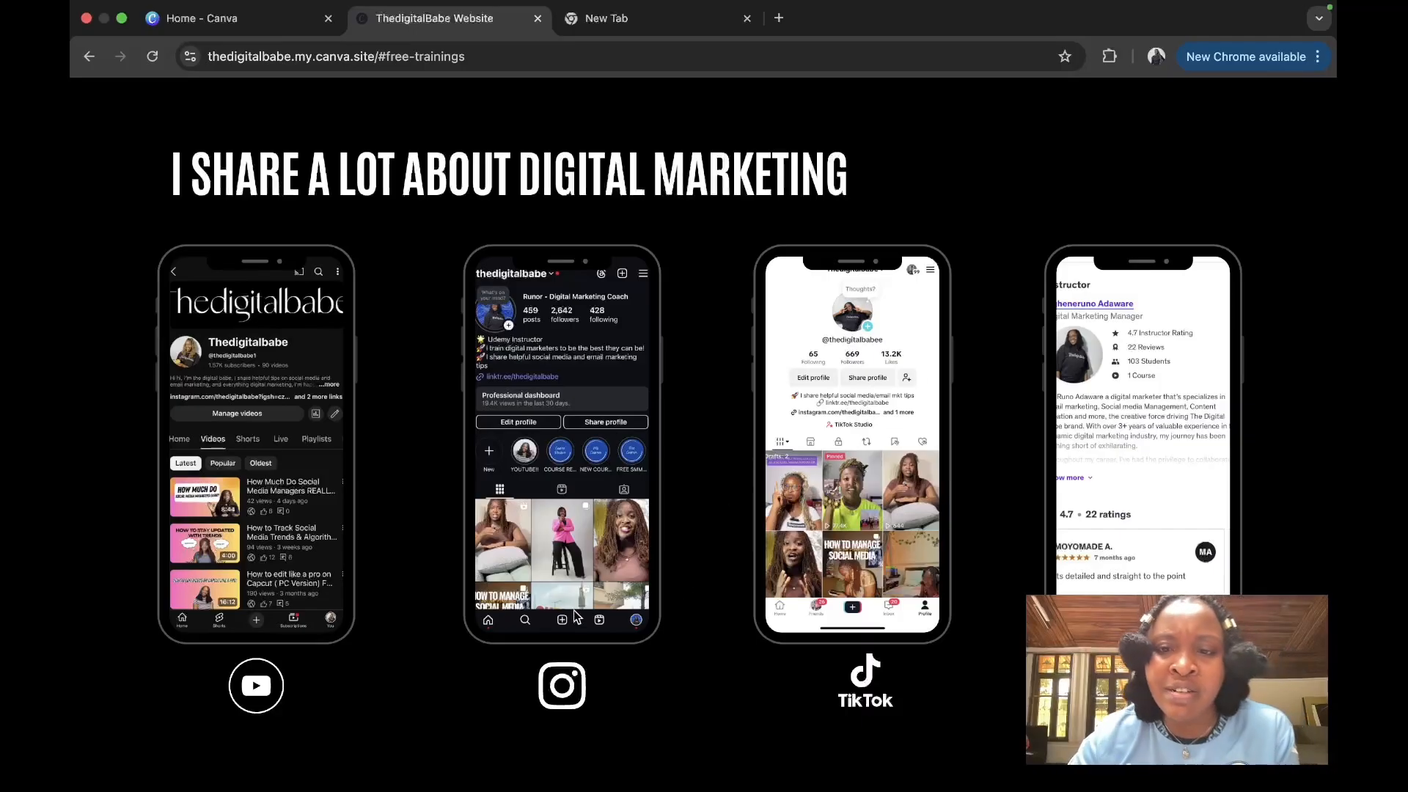
# Step: Jump to the brands worked-with section
pyautogui.scroll(15, 421, 286)
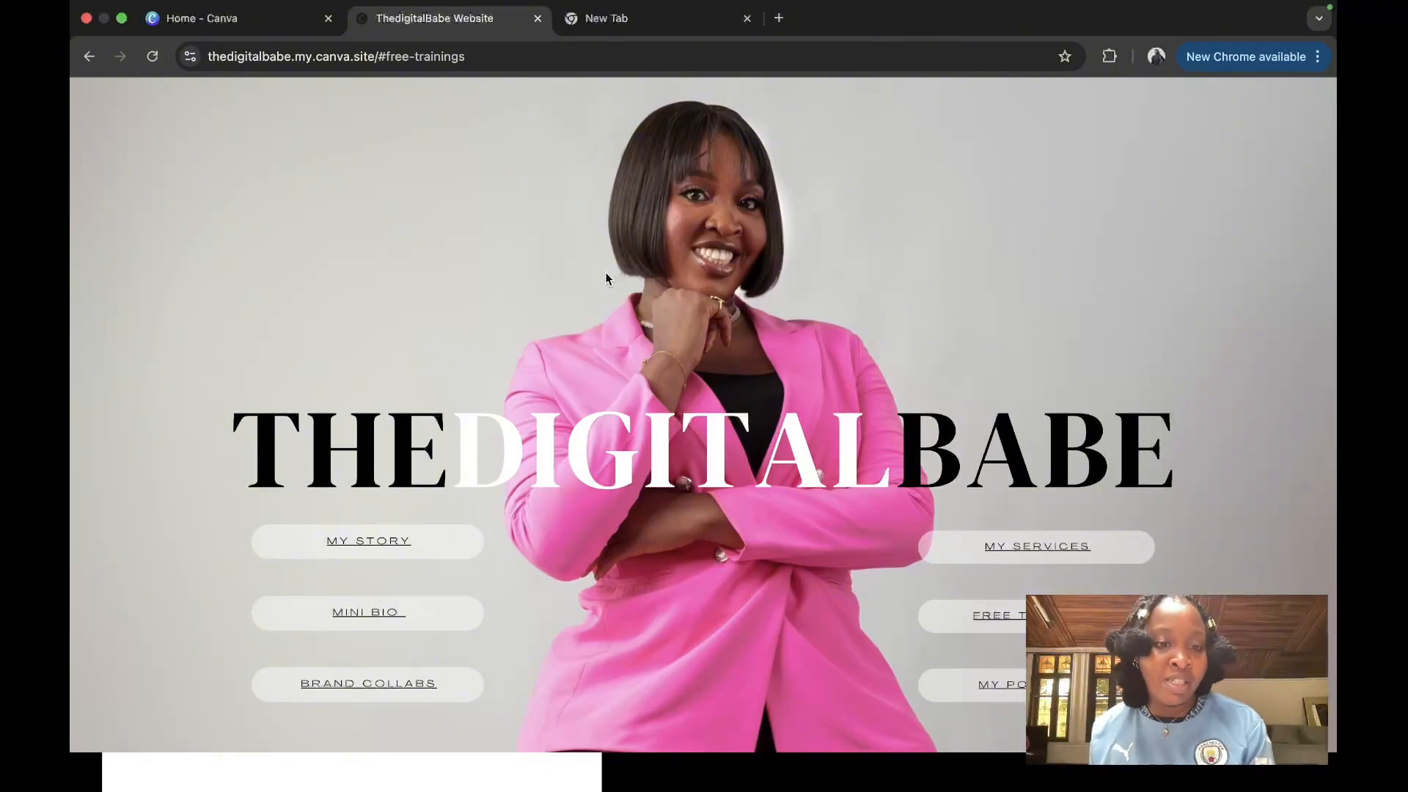
pyautogui.click(356, 692)
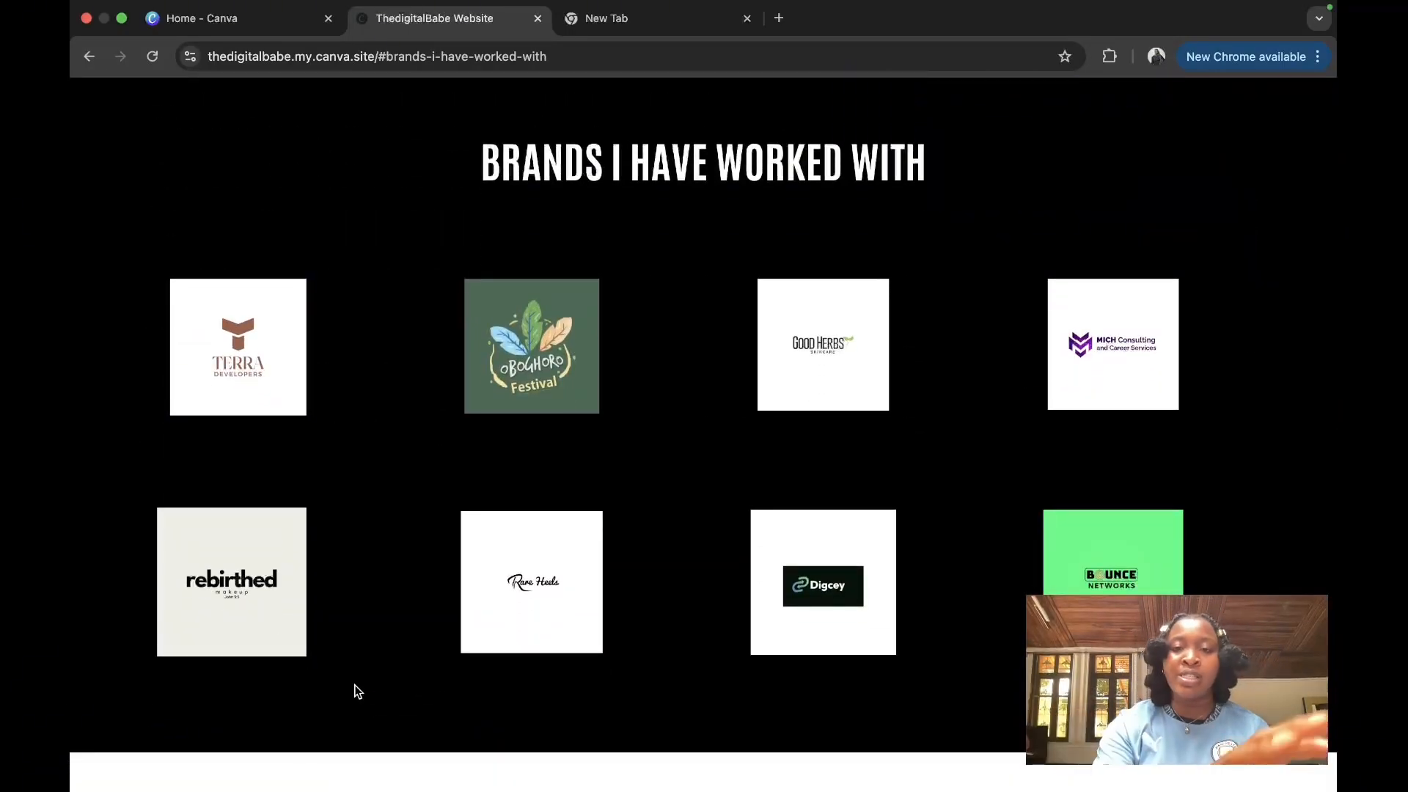
pyautogui.scroll(10, 356, 691)
pyautogui.scroll(5, 356, 691)
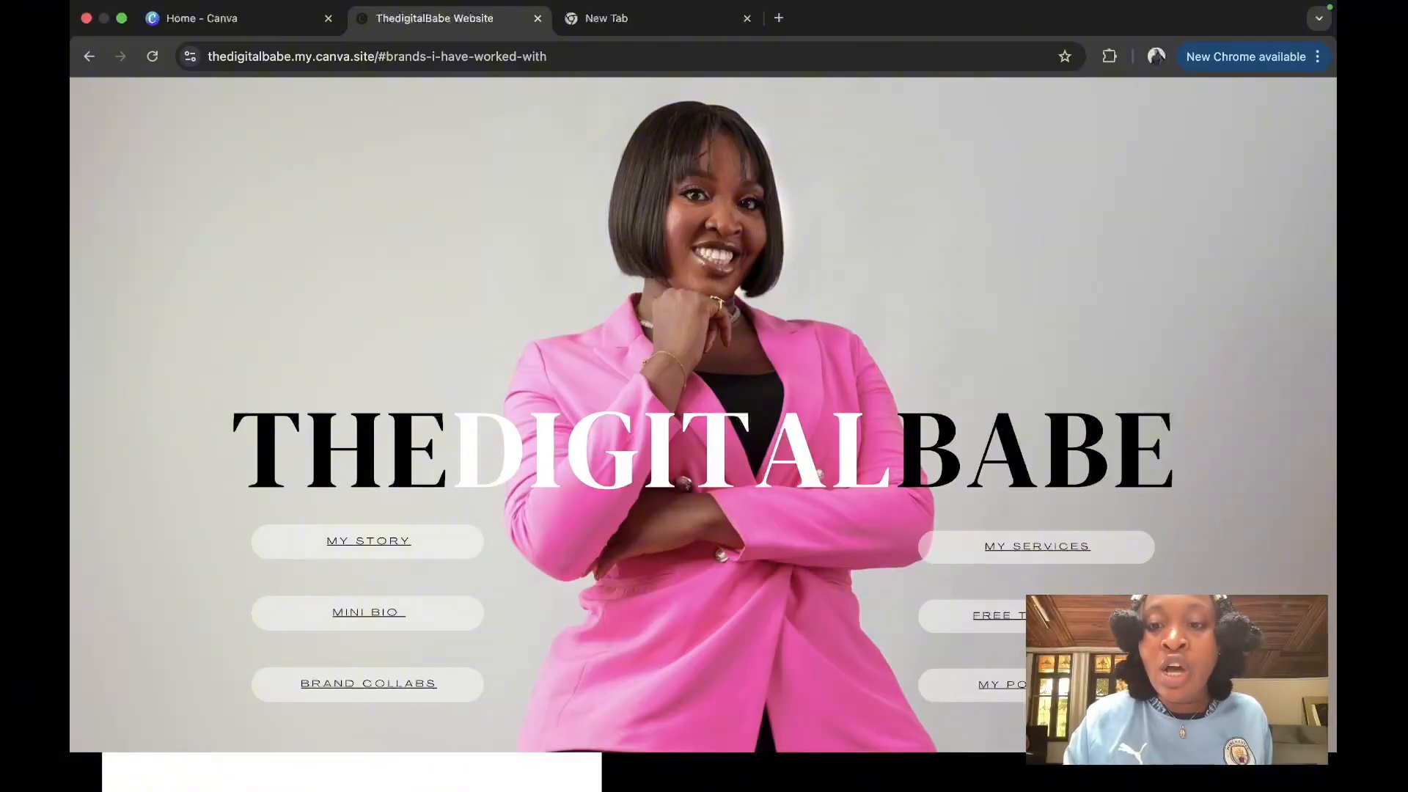
# Step: Jump to the portfolio section and scroll through the favourite tools and feed transformation sections
pyautogui.click(1085, 616)
pyautogui.scroll(-10, 341, 541)
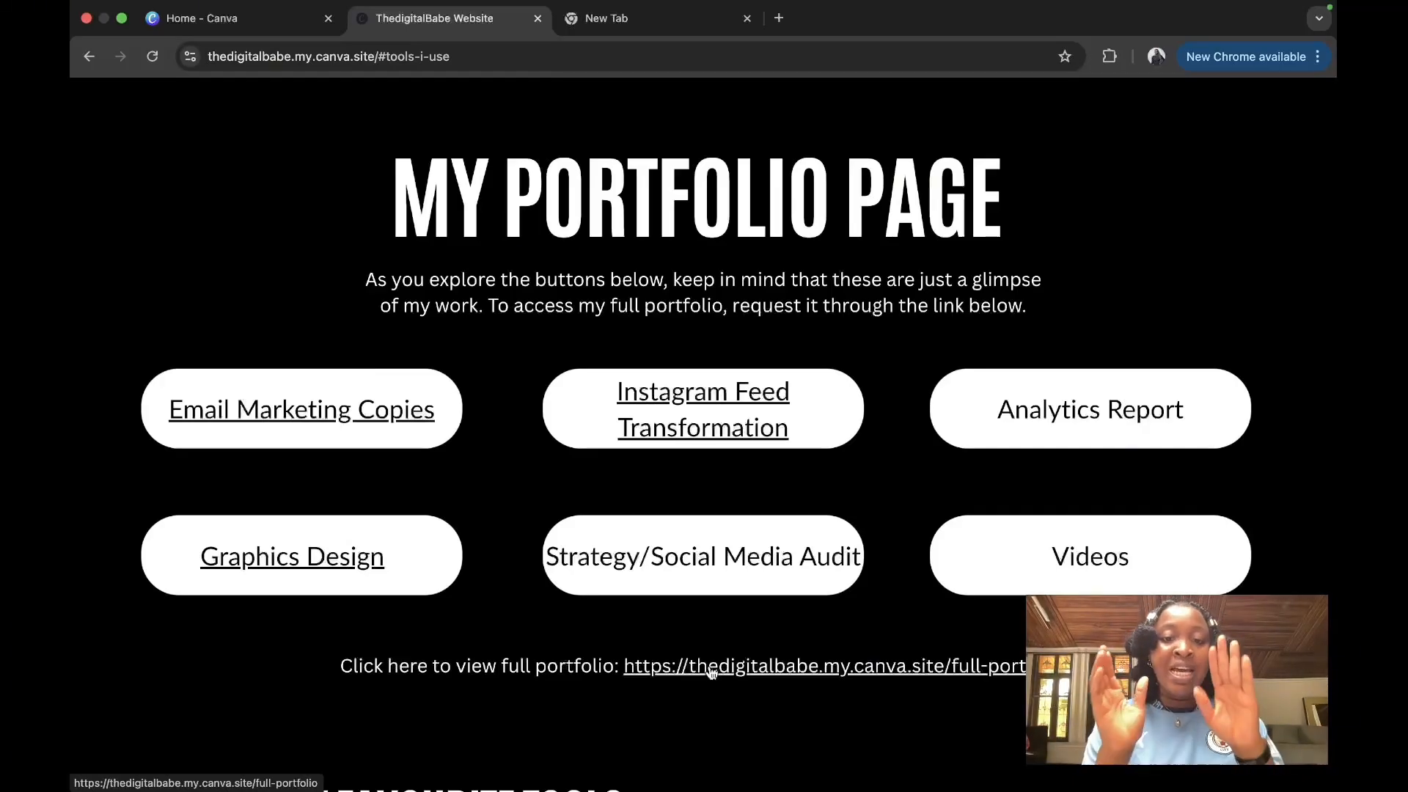
pyautogui.scroll(-3, 712, 672)
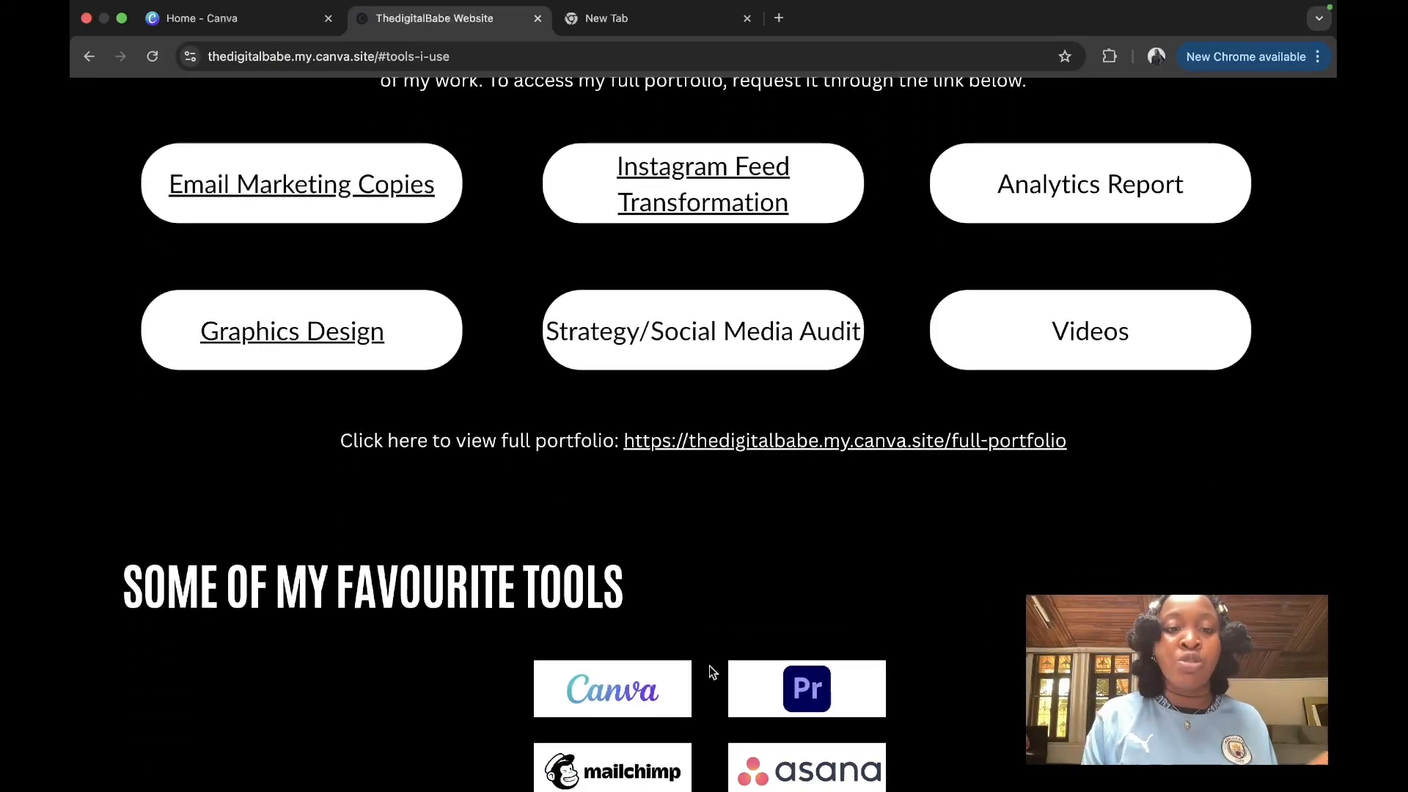
pyautogui.scroll(-14, 710, 672)
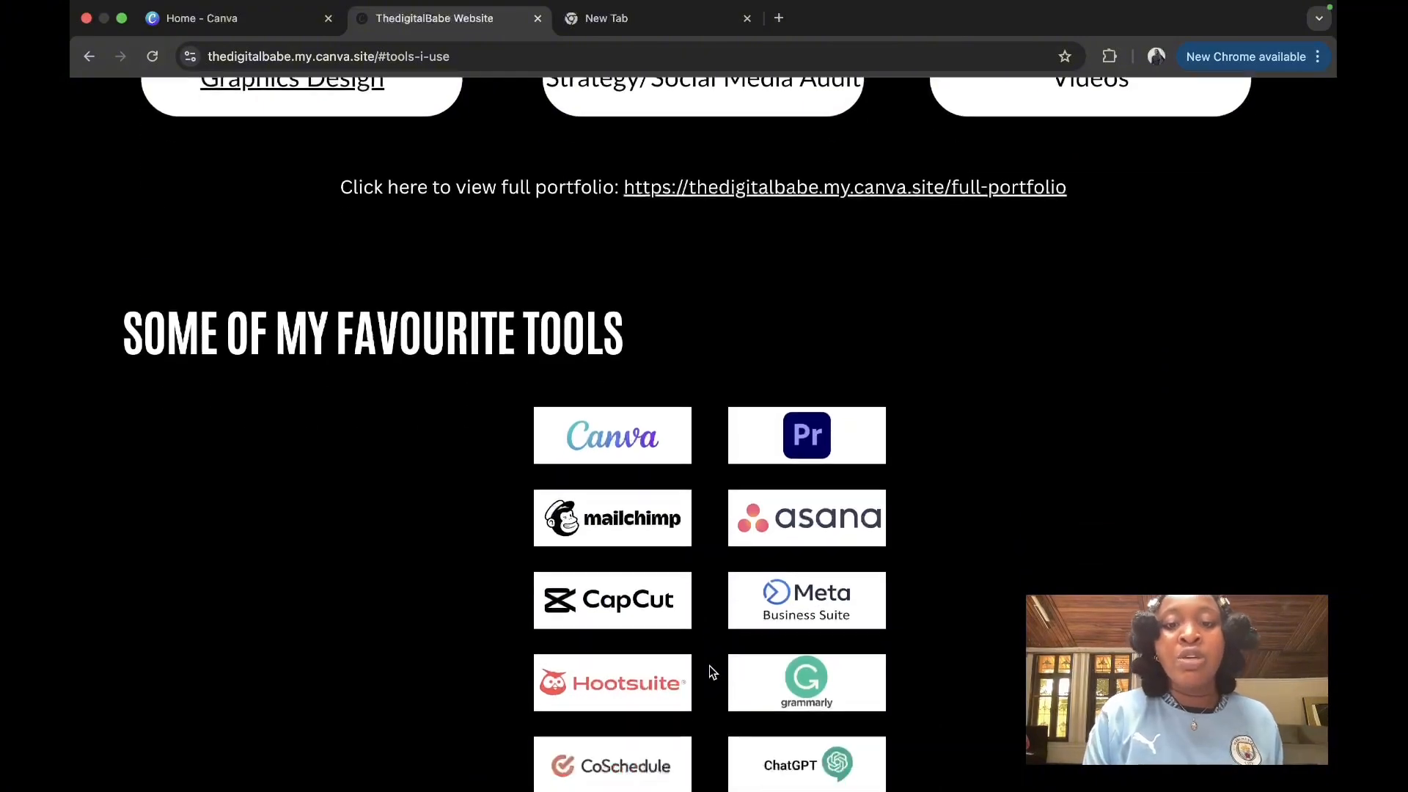
pyautogui.scroll(5, 710, 665)
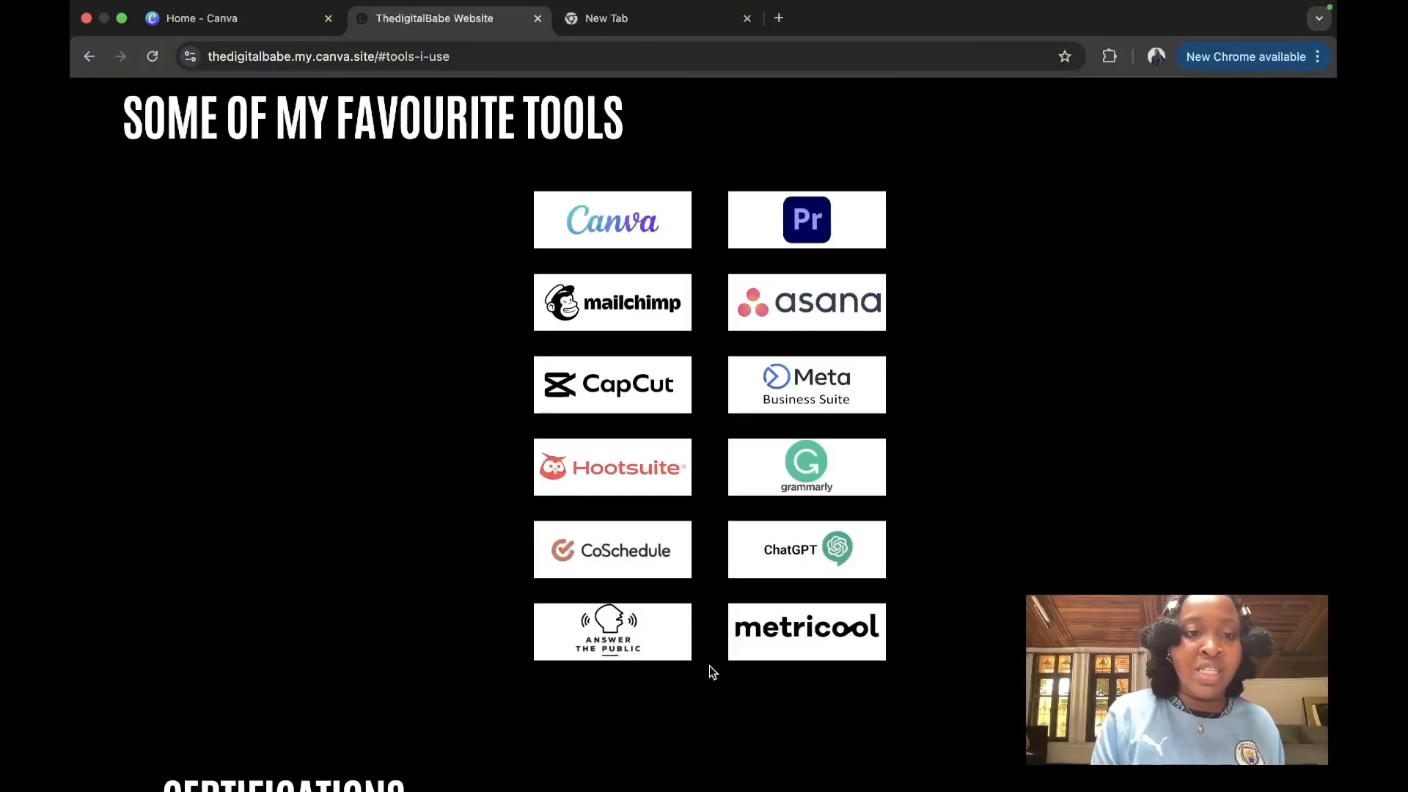
pyautogui.scroll(-15, 710, 666)
pyautogui.scroll(-15, 710, 666)
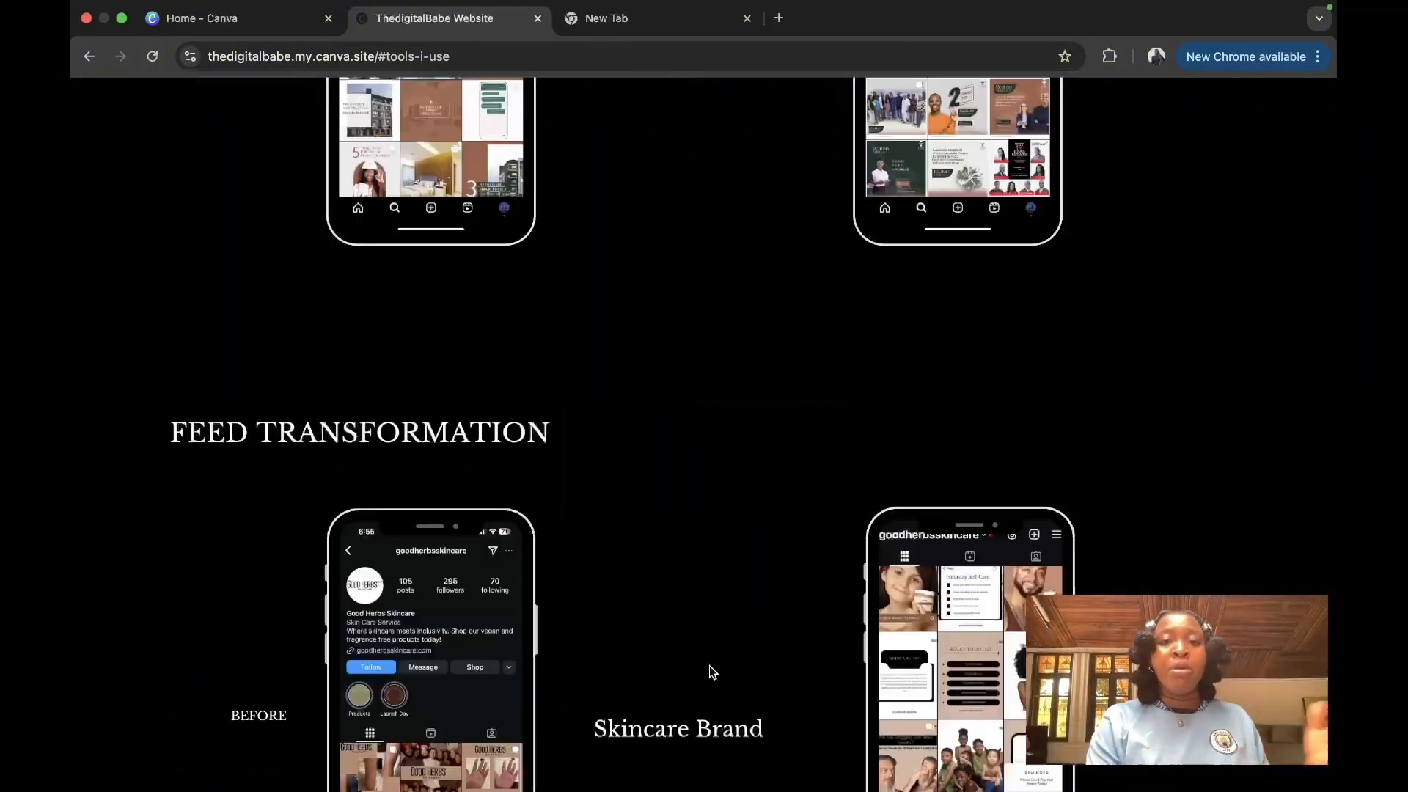
pyautogui.scroll(20, 710, 671)
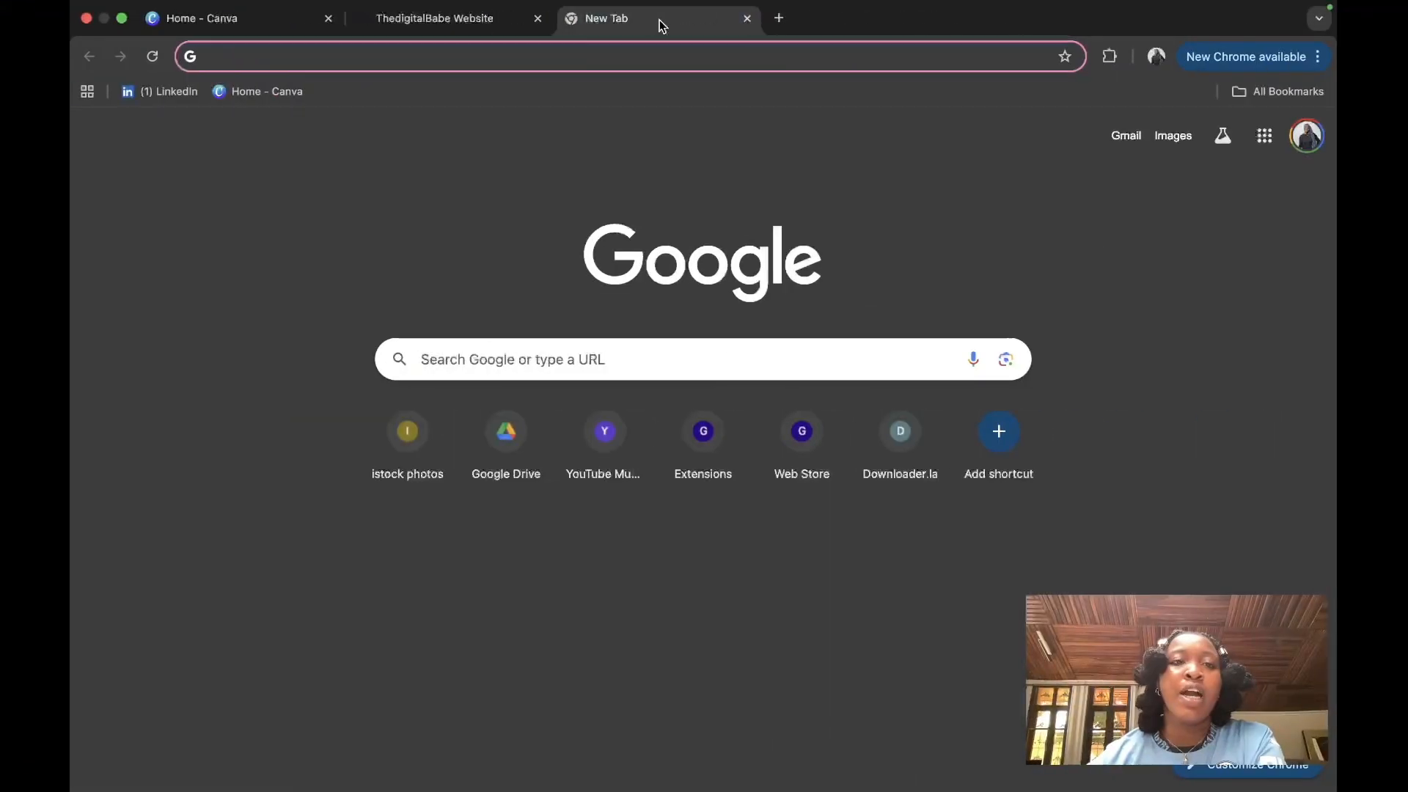
# Step: From the Canva home page, create a new website design titled 'My SMM Potfolio'
pyautogui.click(216, 17)
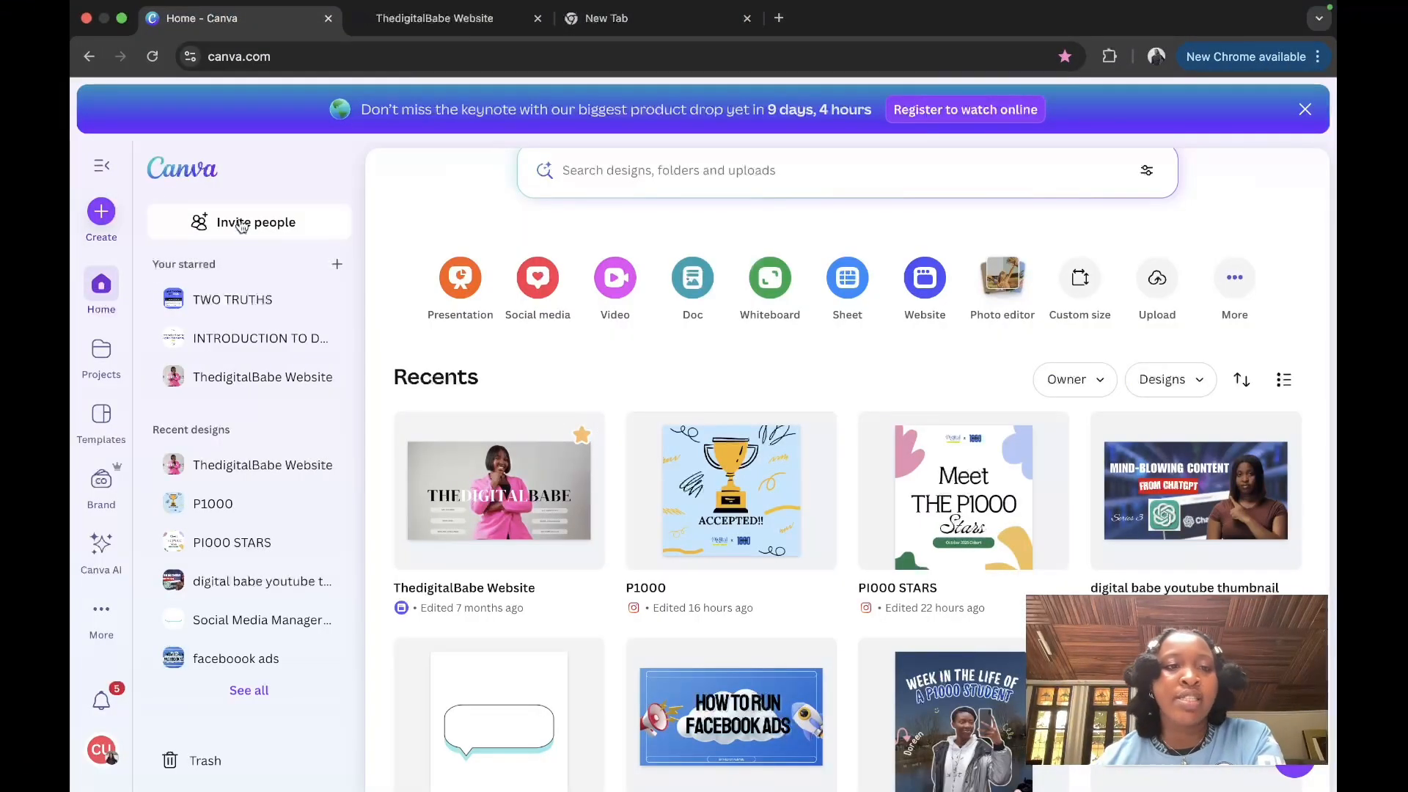
pyautogui.click(92, 218)
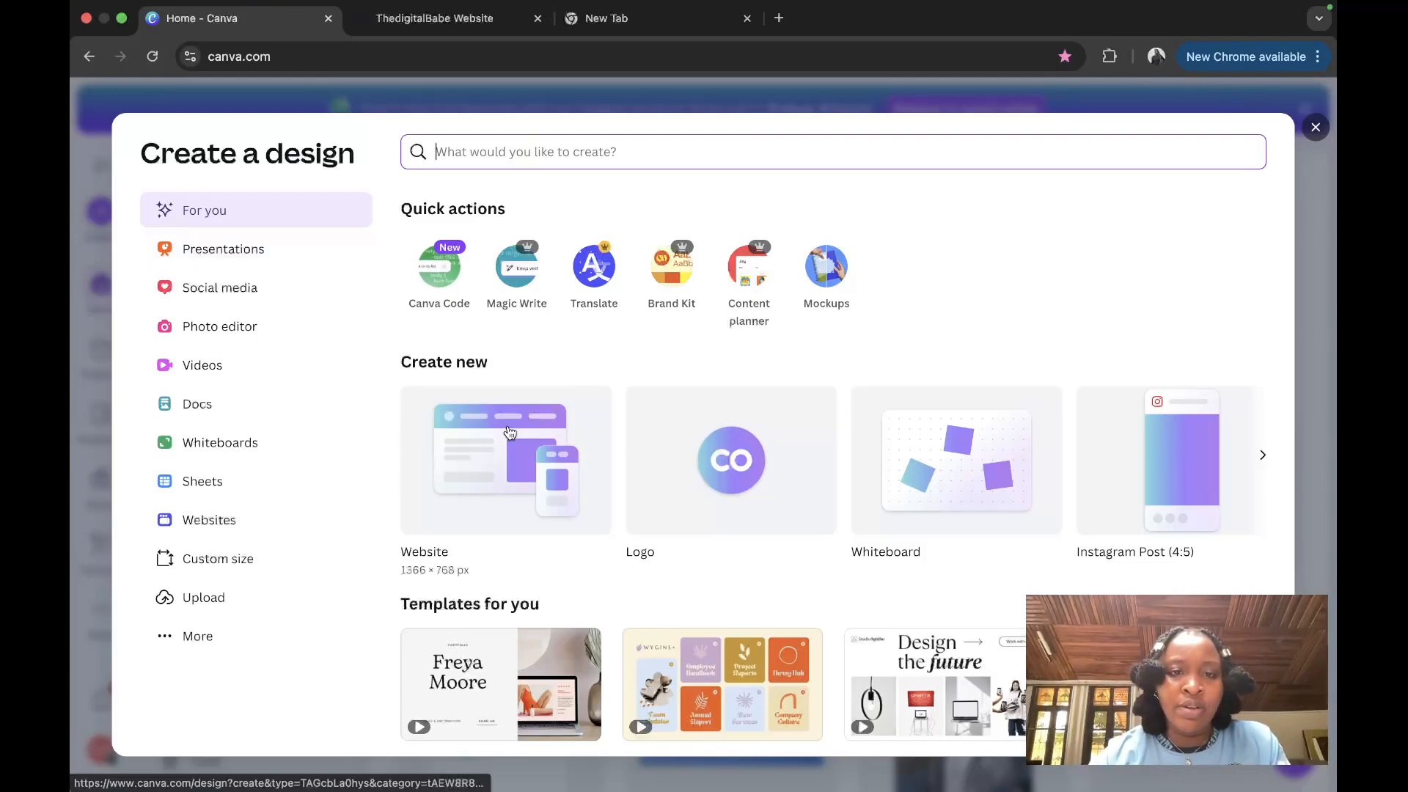
pyautogui.click(485, 464)
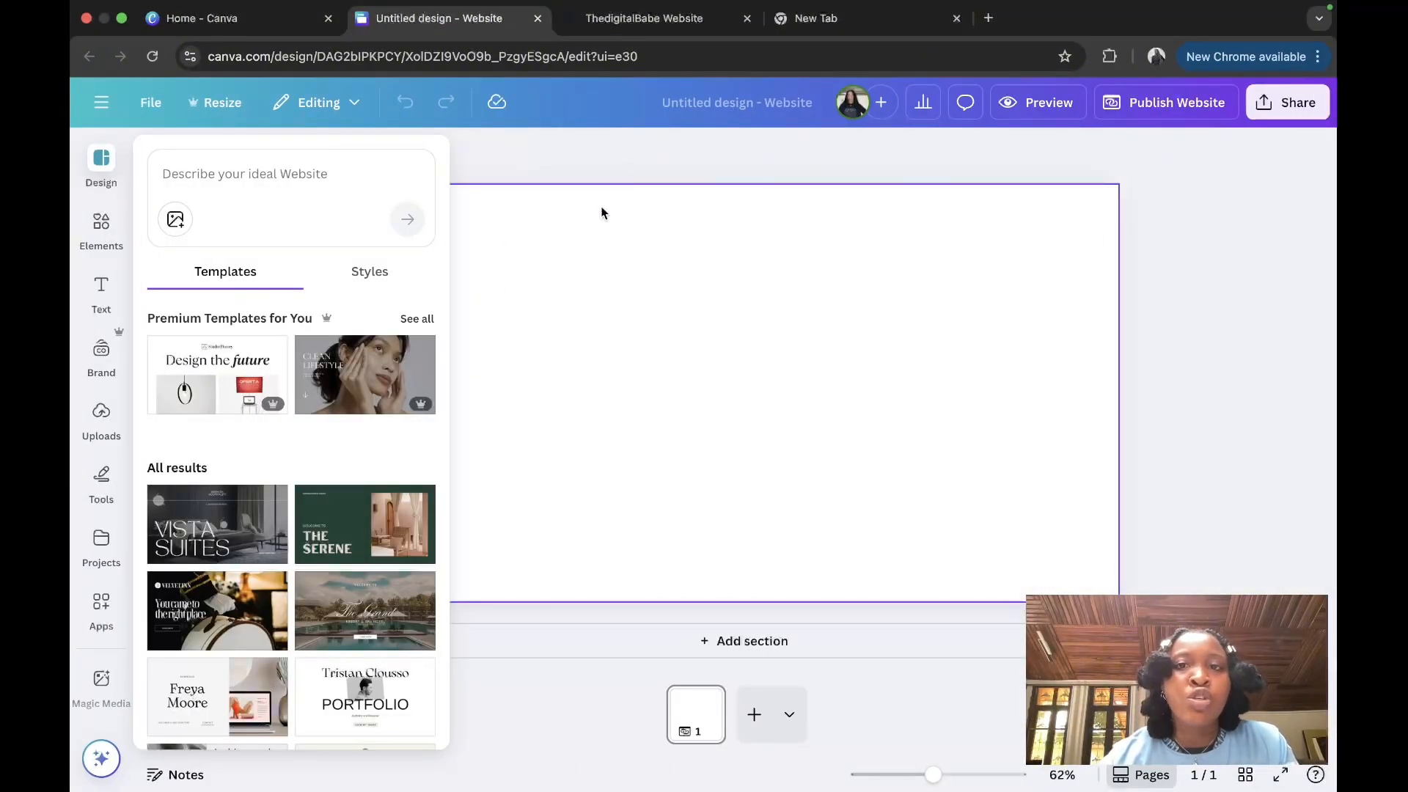
pyautogui.click(755, 103)
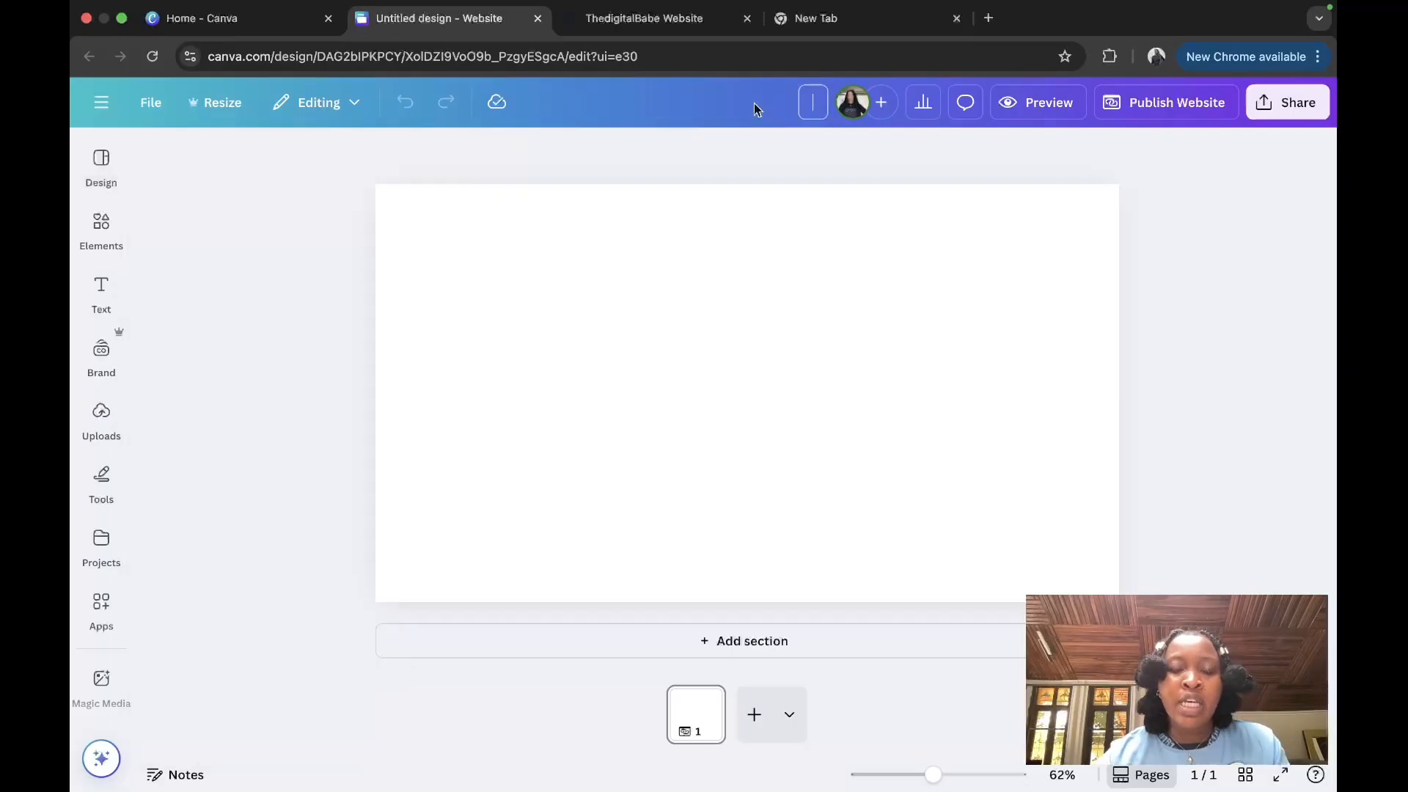
pyautogui.write('My')
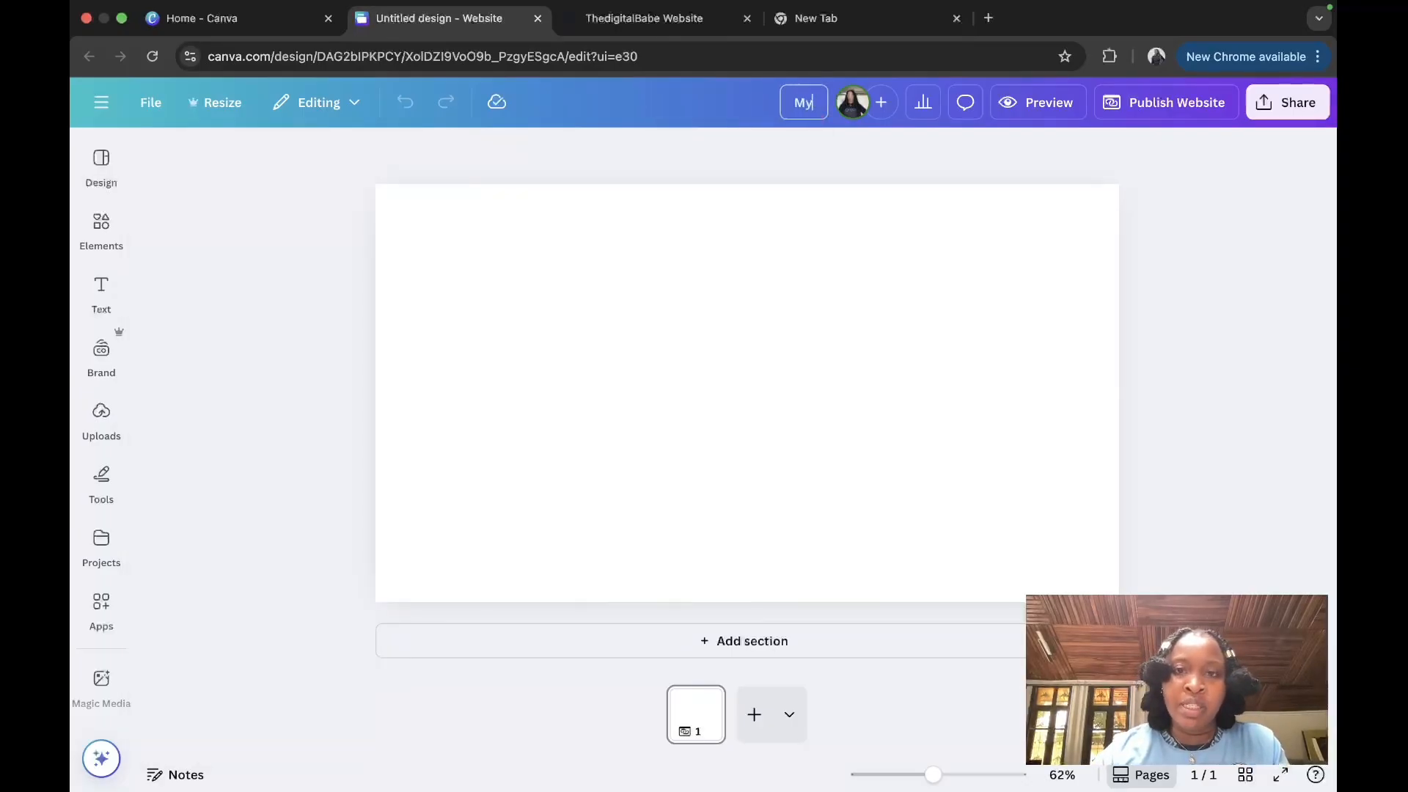
pyautogui.write(' SMM')
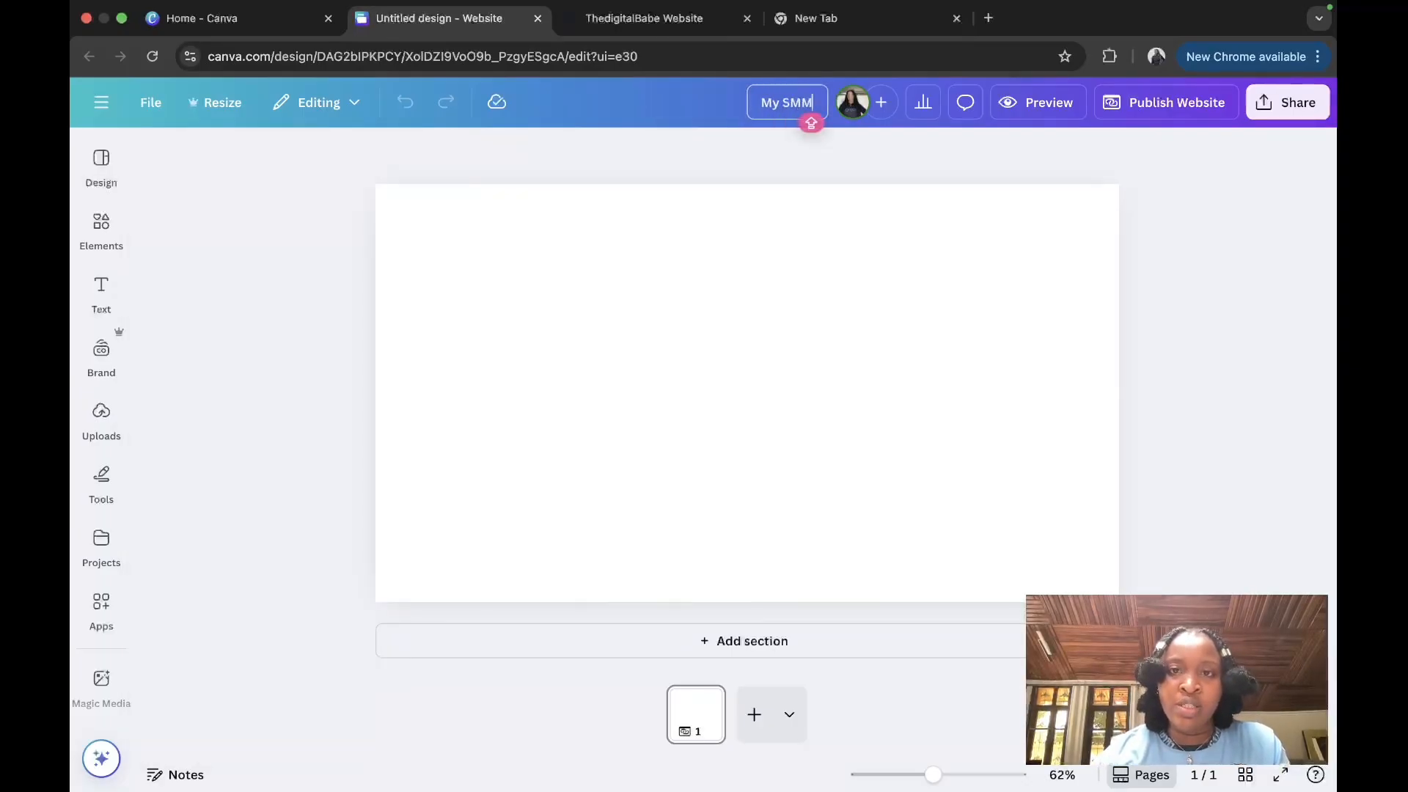
pyautogui.write(' Pot')
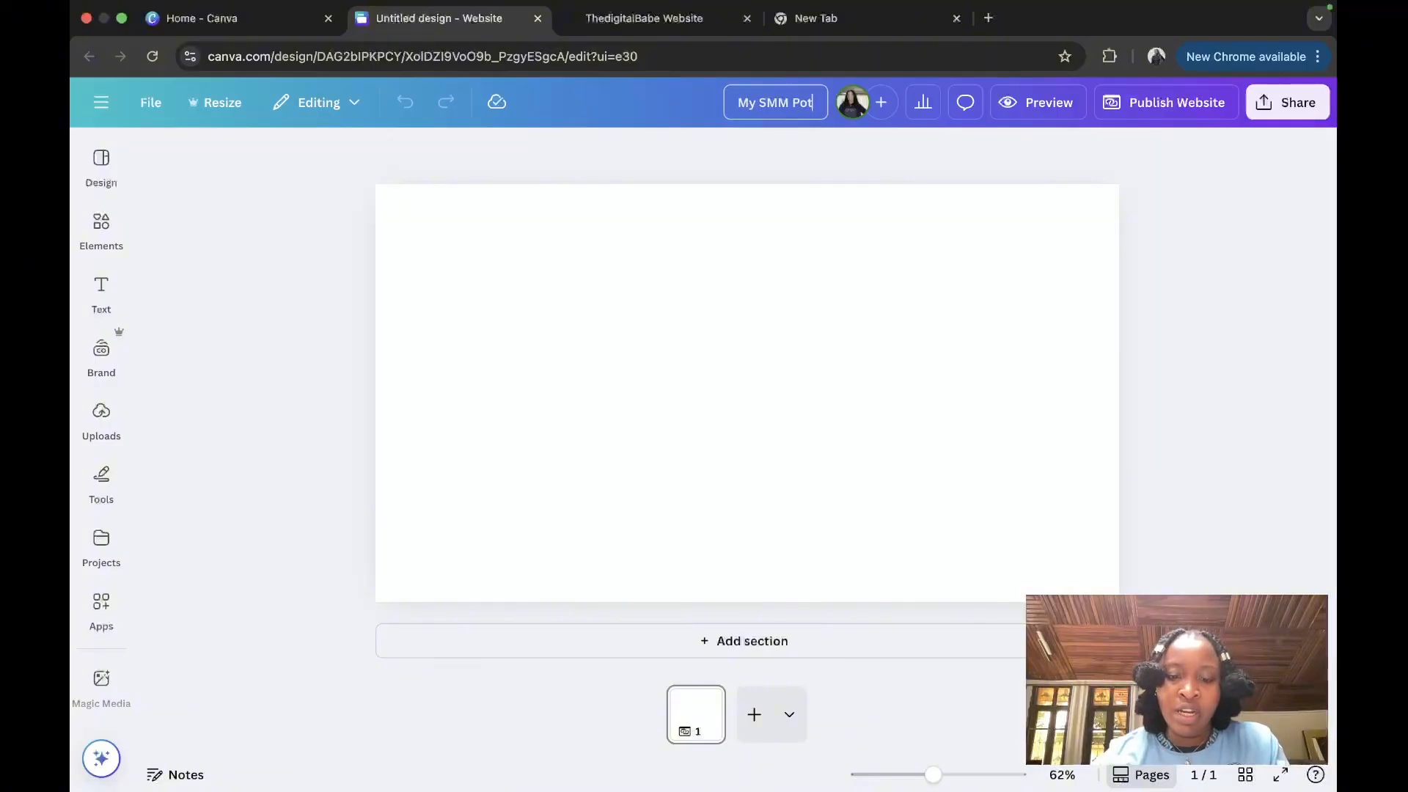
pyautogui.write('folio')
pyautogui.press('Return')
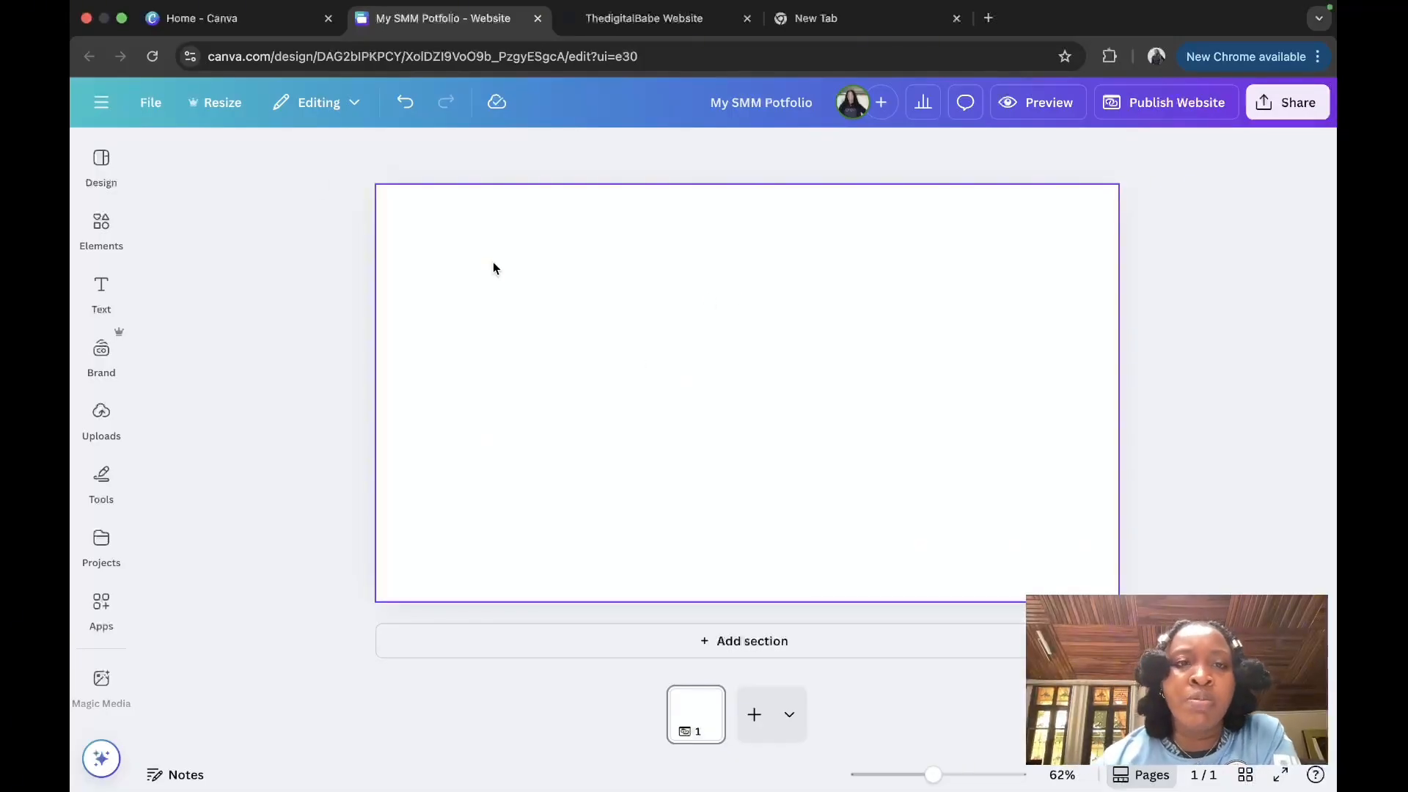
# Step: Browse the website templates in the Design panel
pyautogui.click(105, 166)
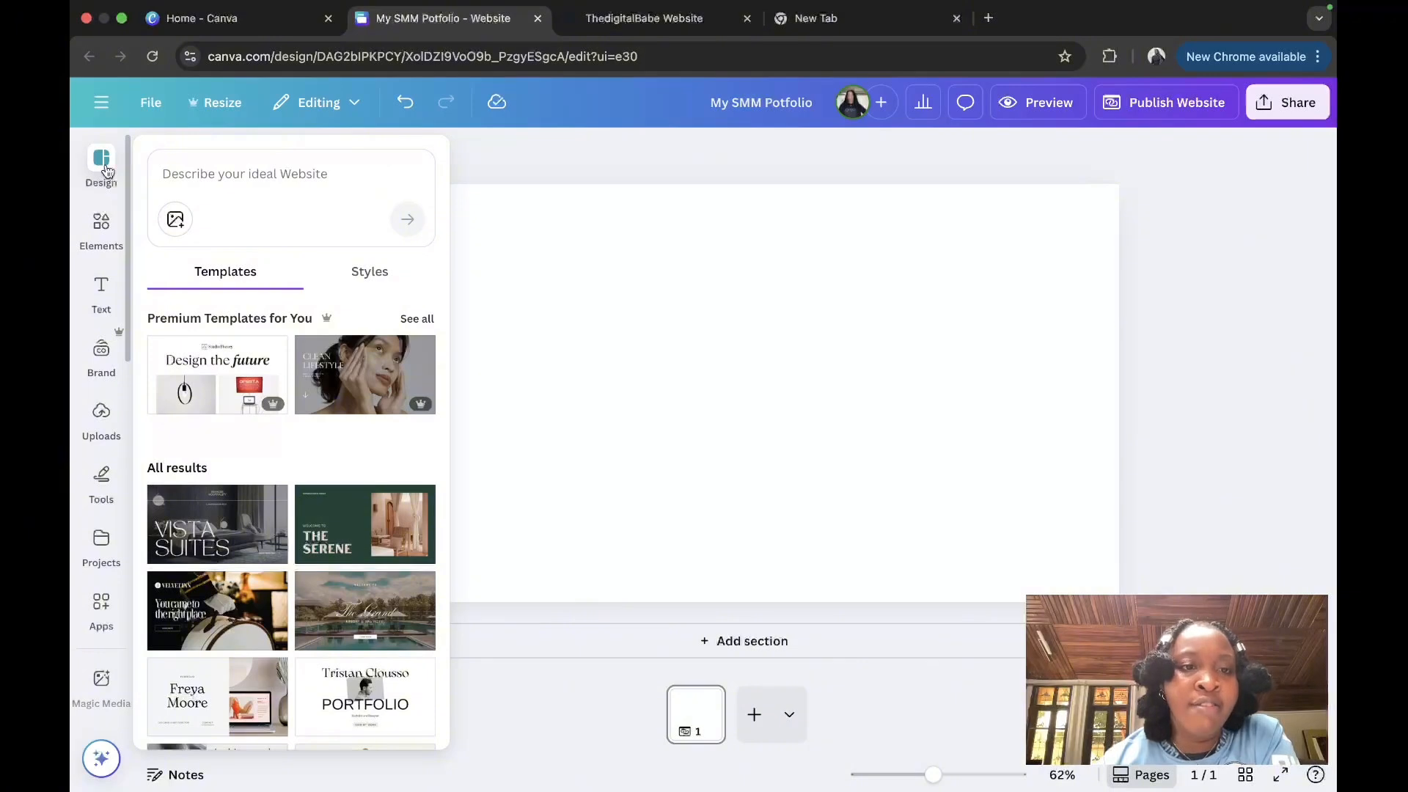
pyautogui.scroll(-5, 261, 546)
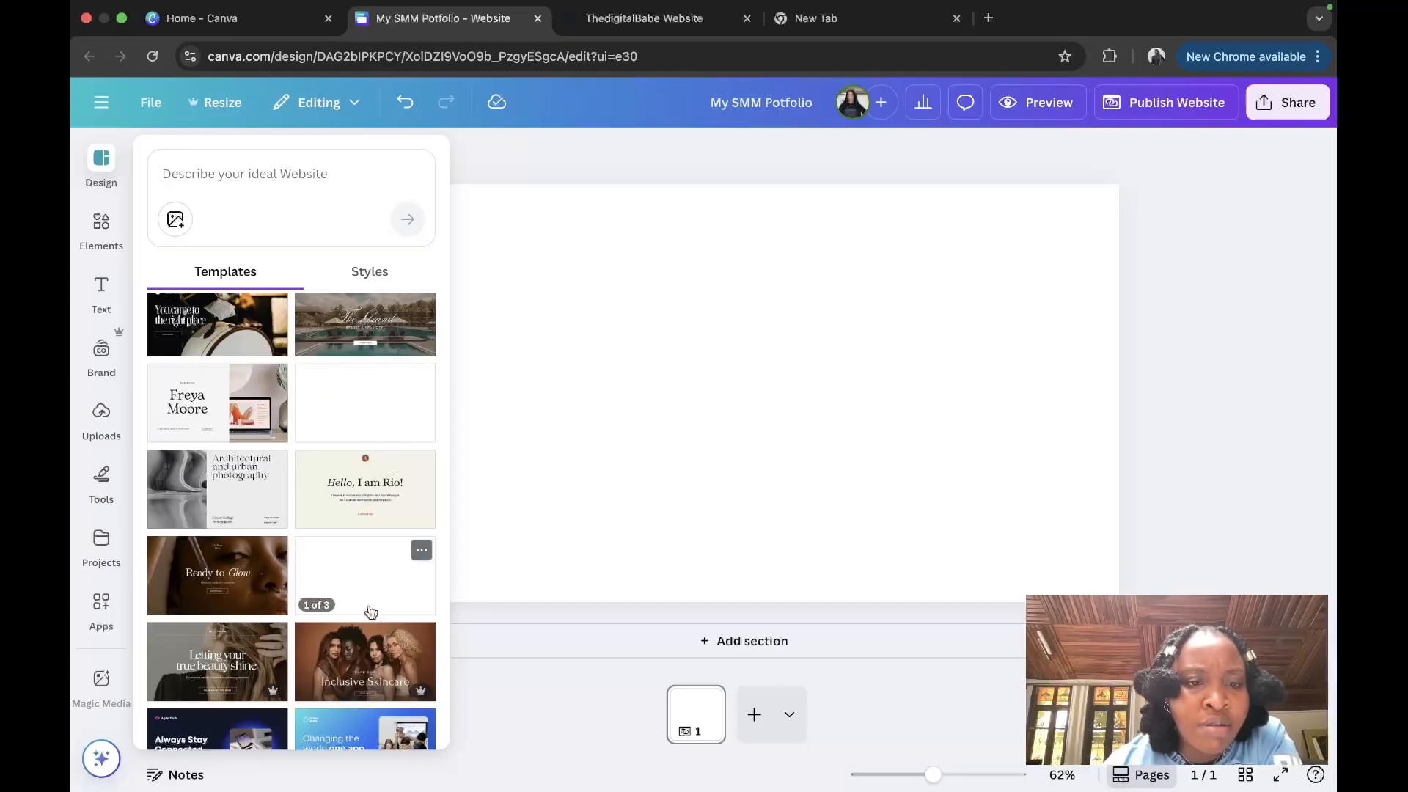
pyautogui.scroll(-3, 345, 579)
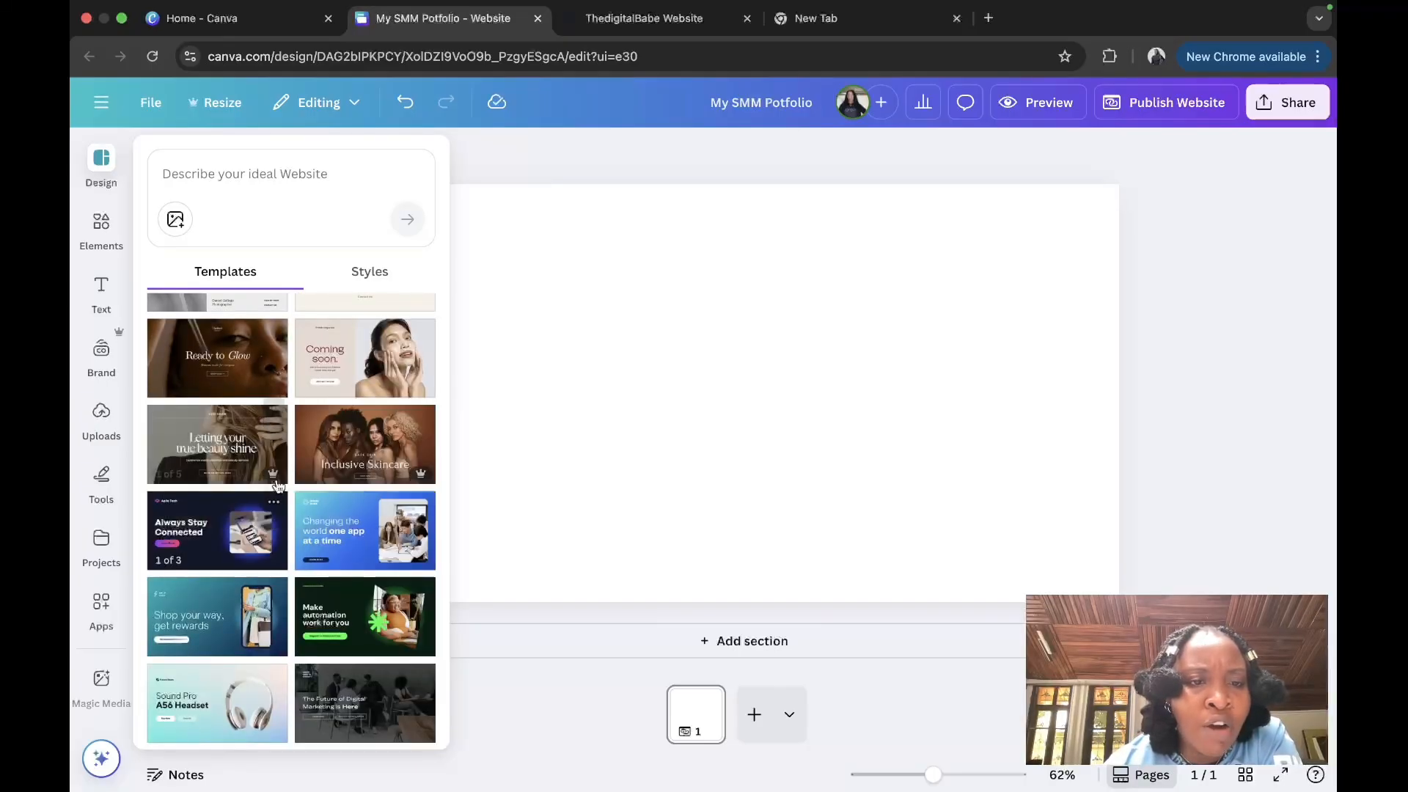
pyautogui.moveTo(268, 480)
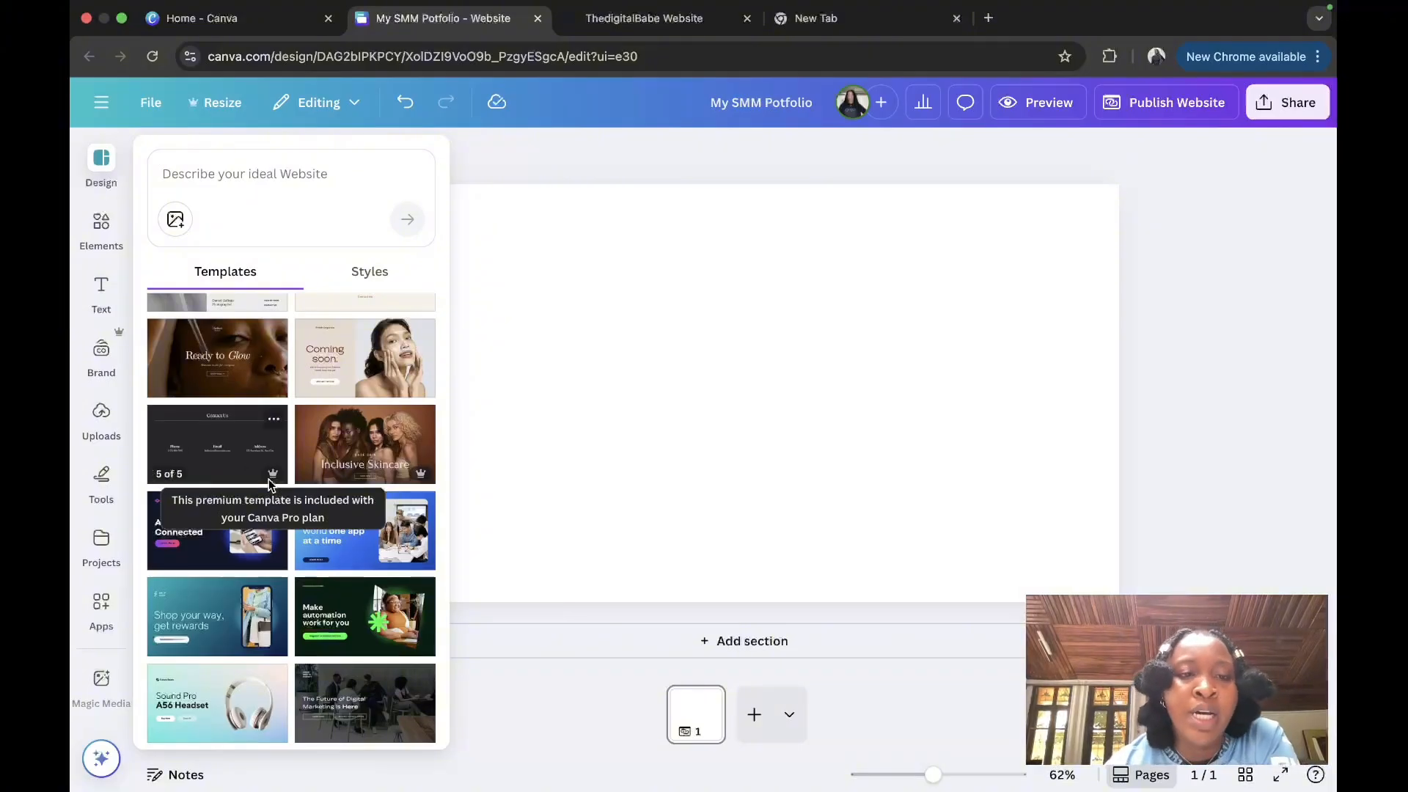
pyautogui.moveTo(285, 326)
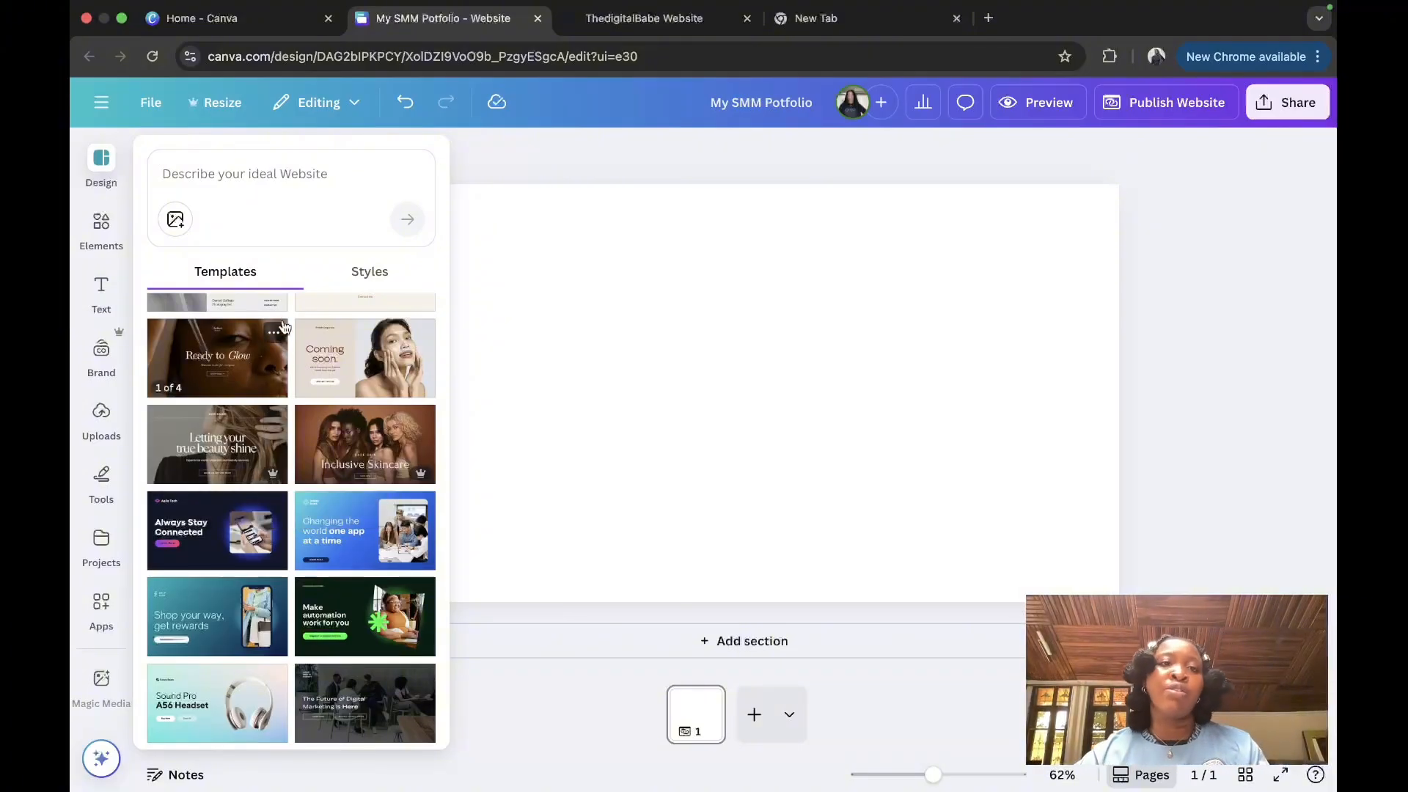
# Step: Search the website templates for 'social media manager'
pyautogui.click(321, 165)
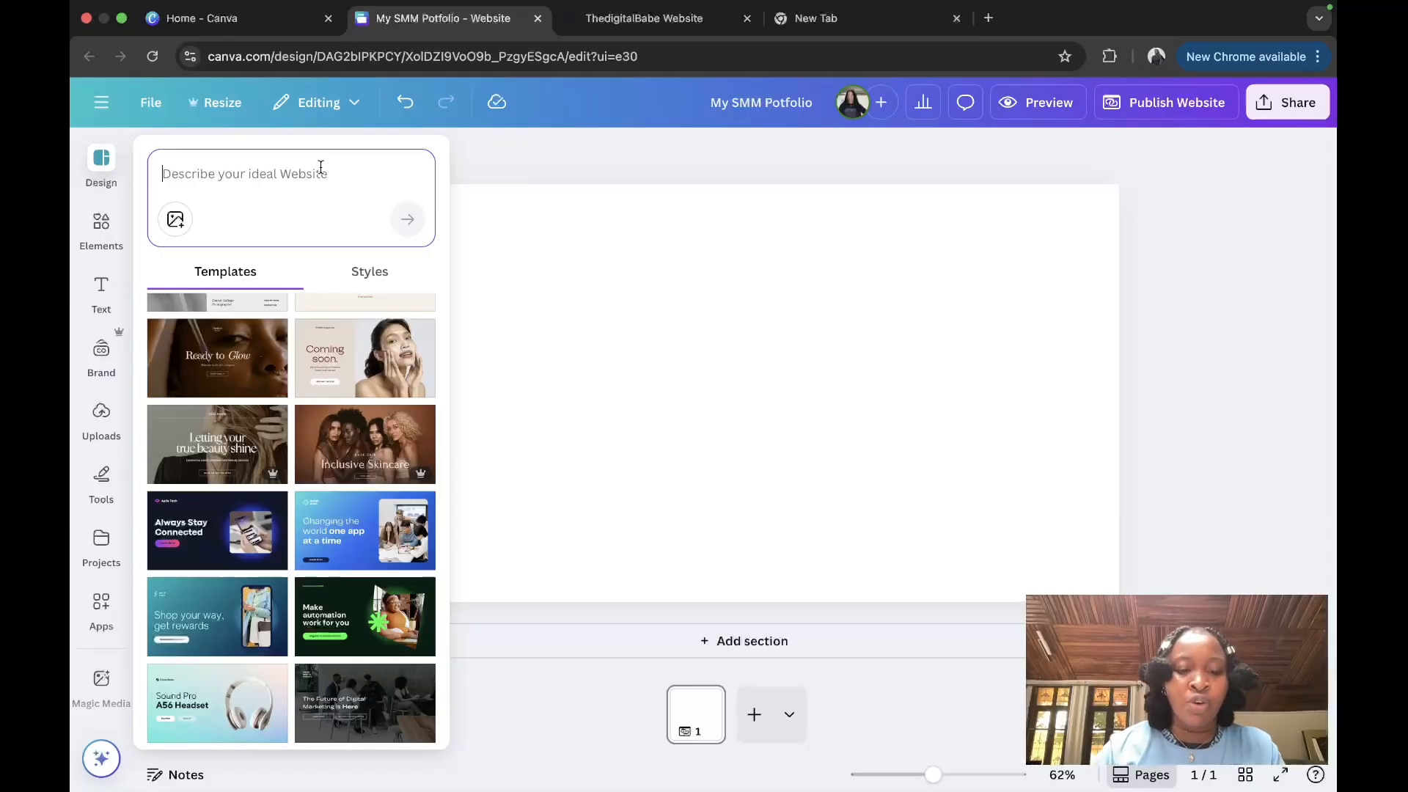
pyautogui.write('social m')
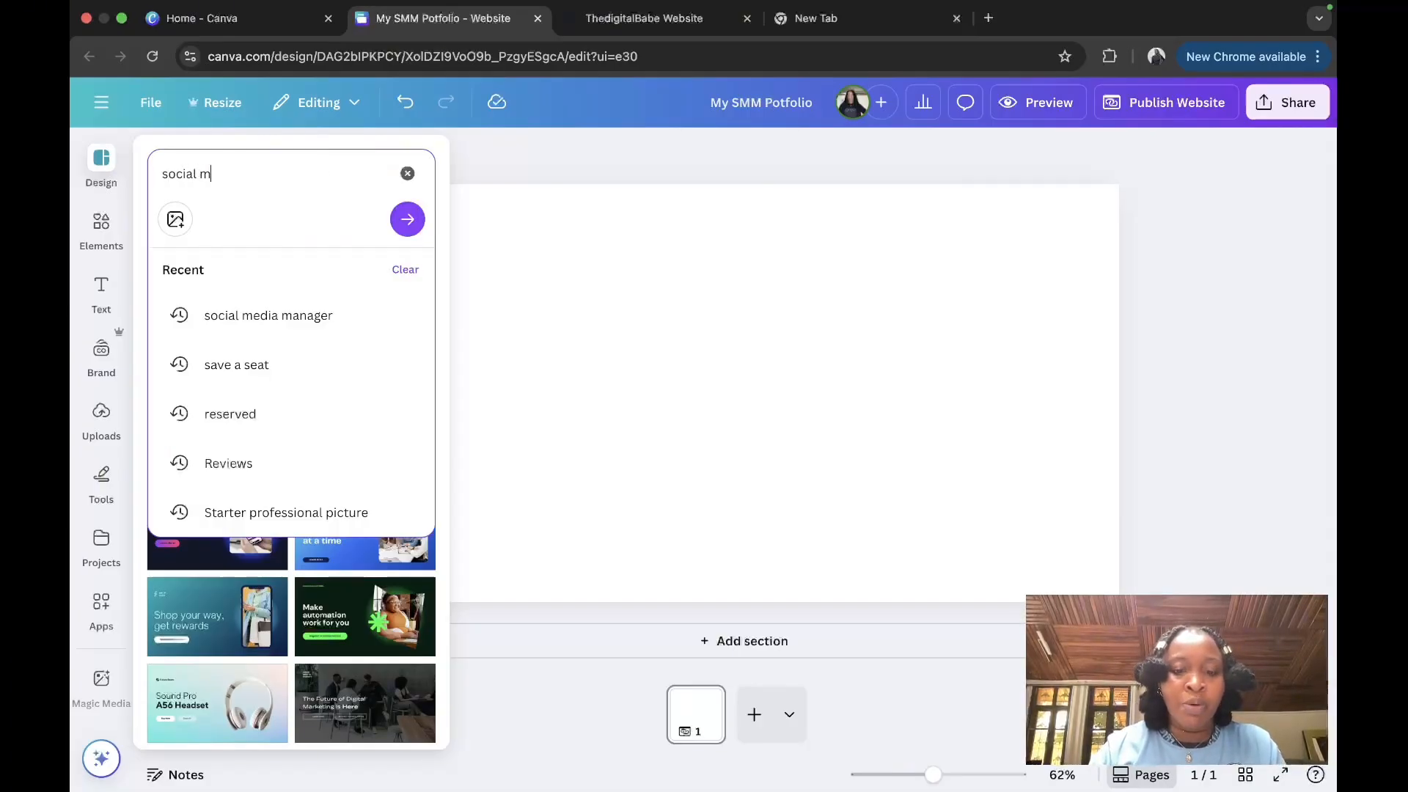
pyautogui.write('edia manager')
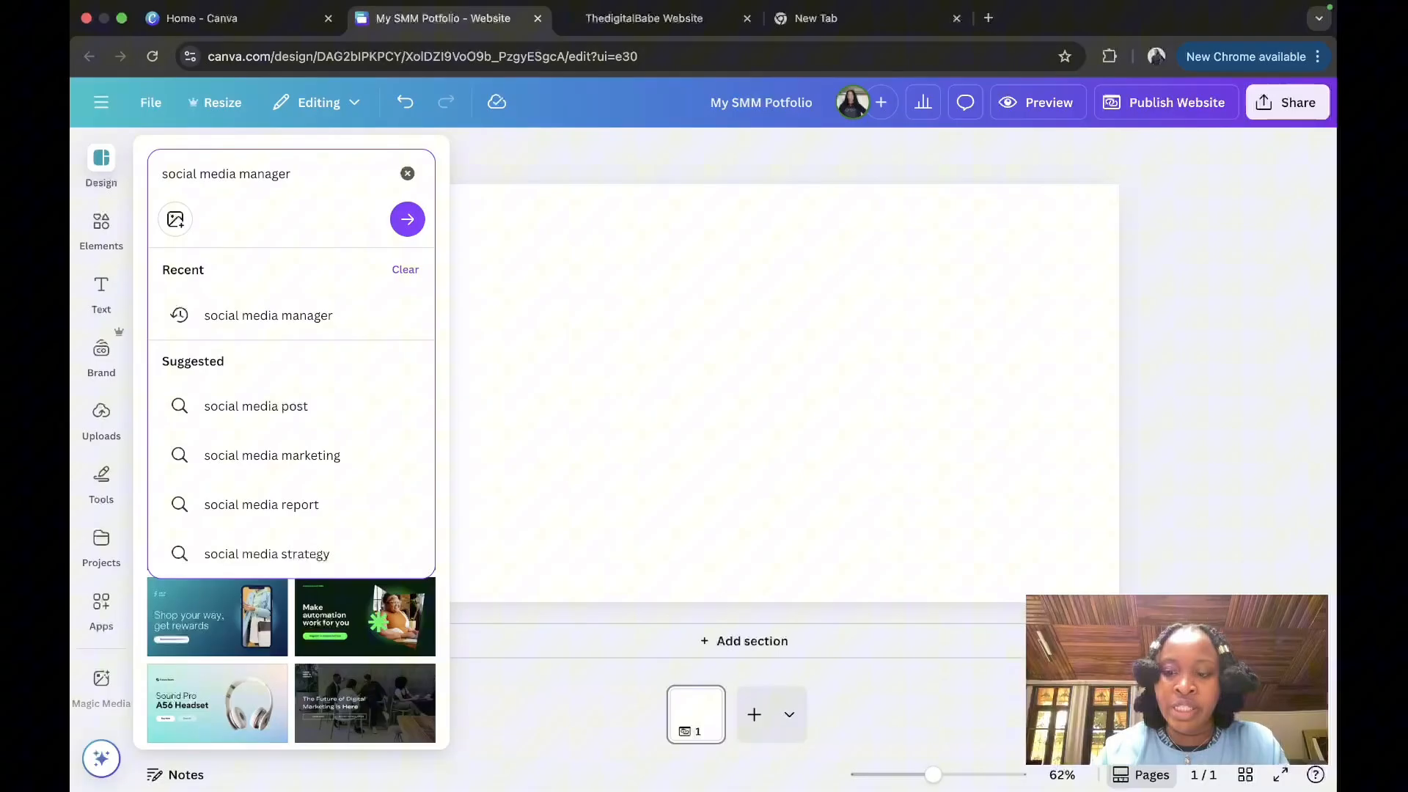
pyautogui.click(249, 316)
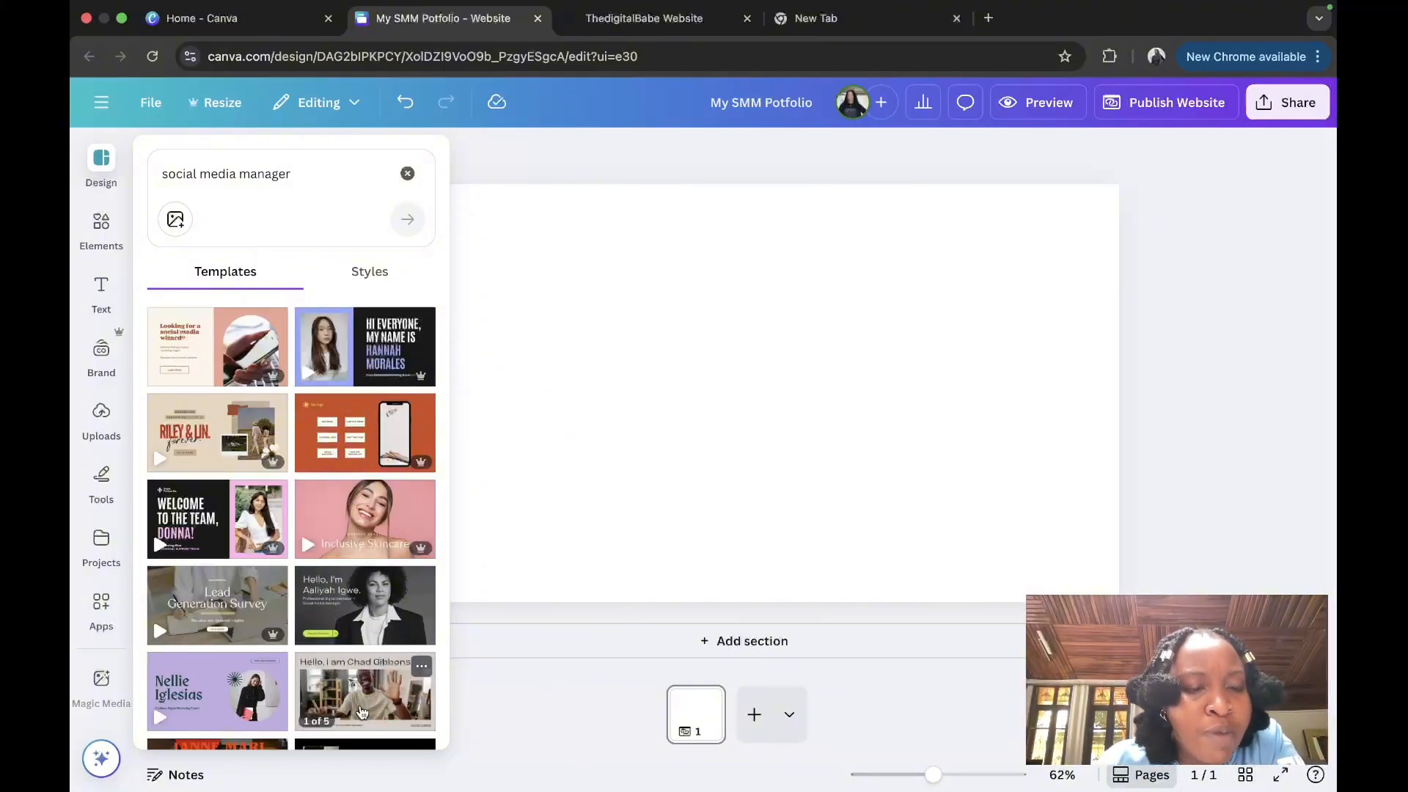
pyautogui.scroll(-2, 250, 586)
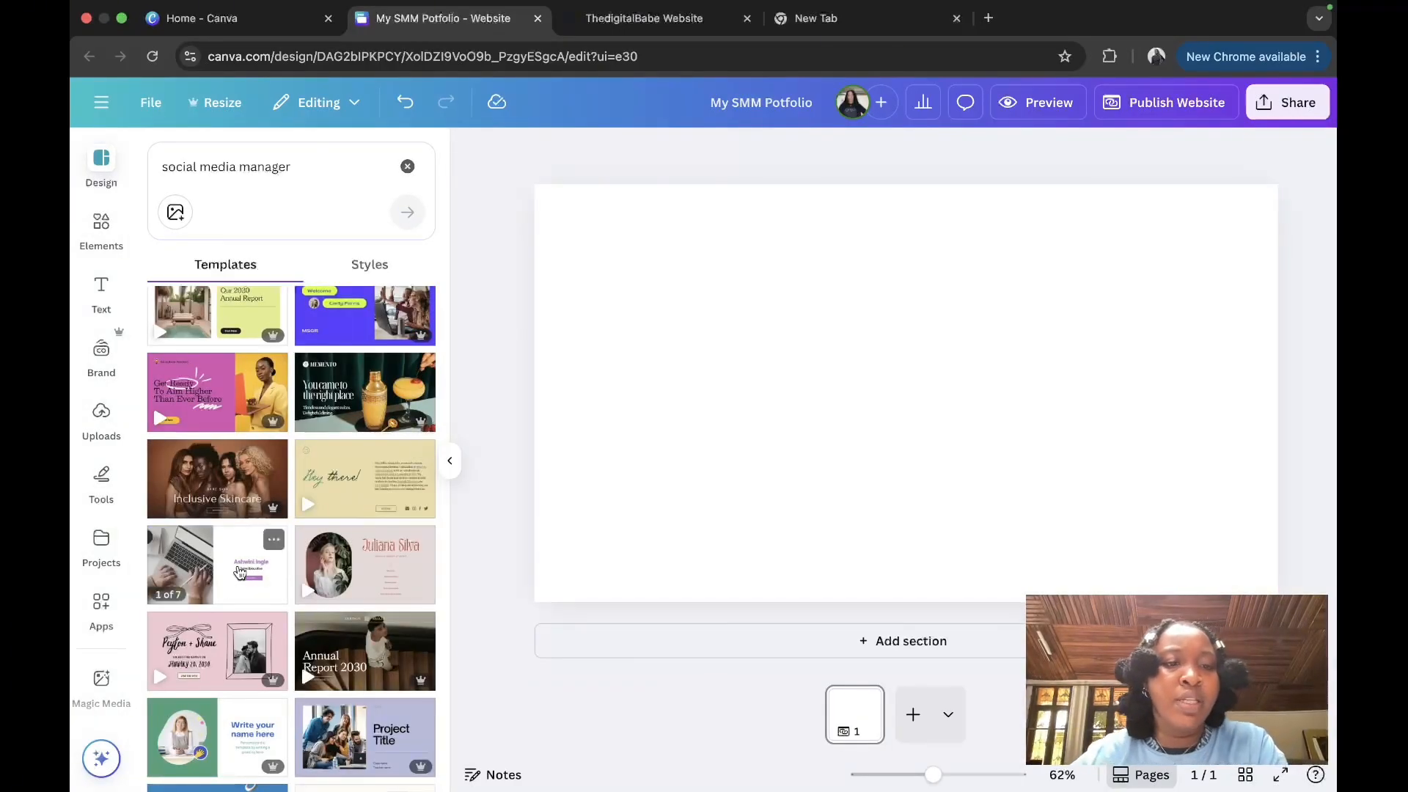
# Step: Apply all 7 sections of the purple Sales and Marketing Resume template, then hide the panel
pyautogui.click(240, 572)
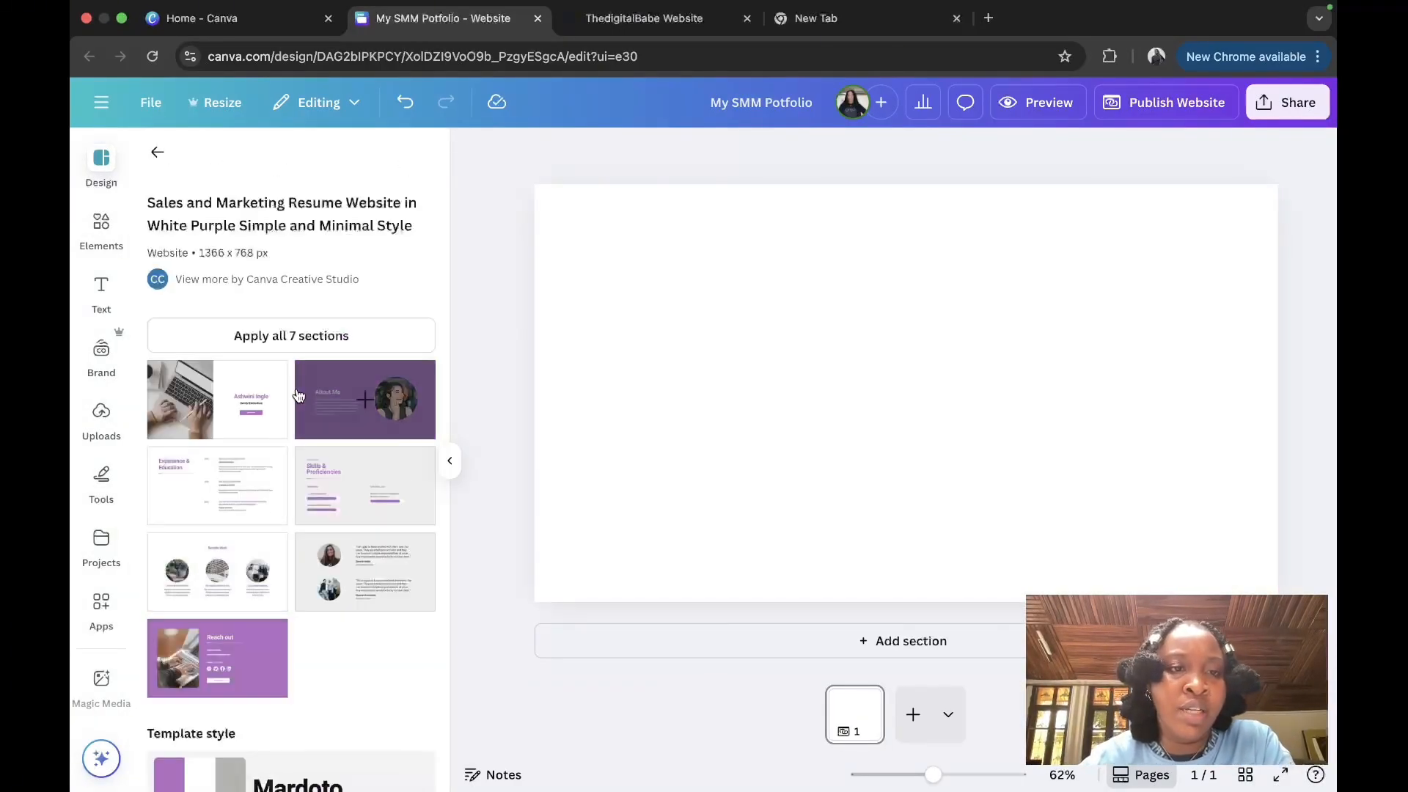
pyautogui.click(287, 334)
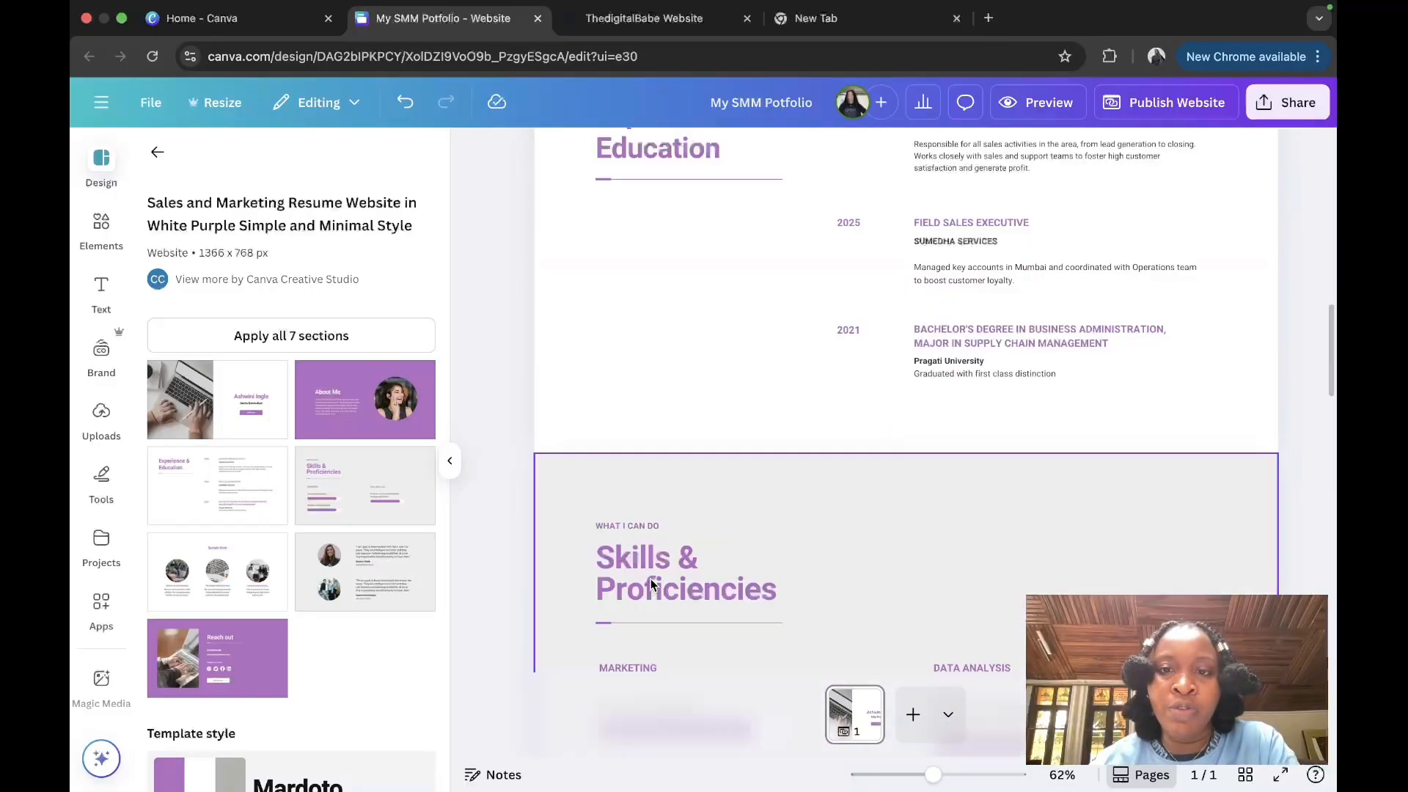
pyautogui.click(448, 466)
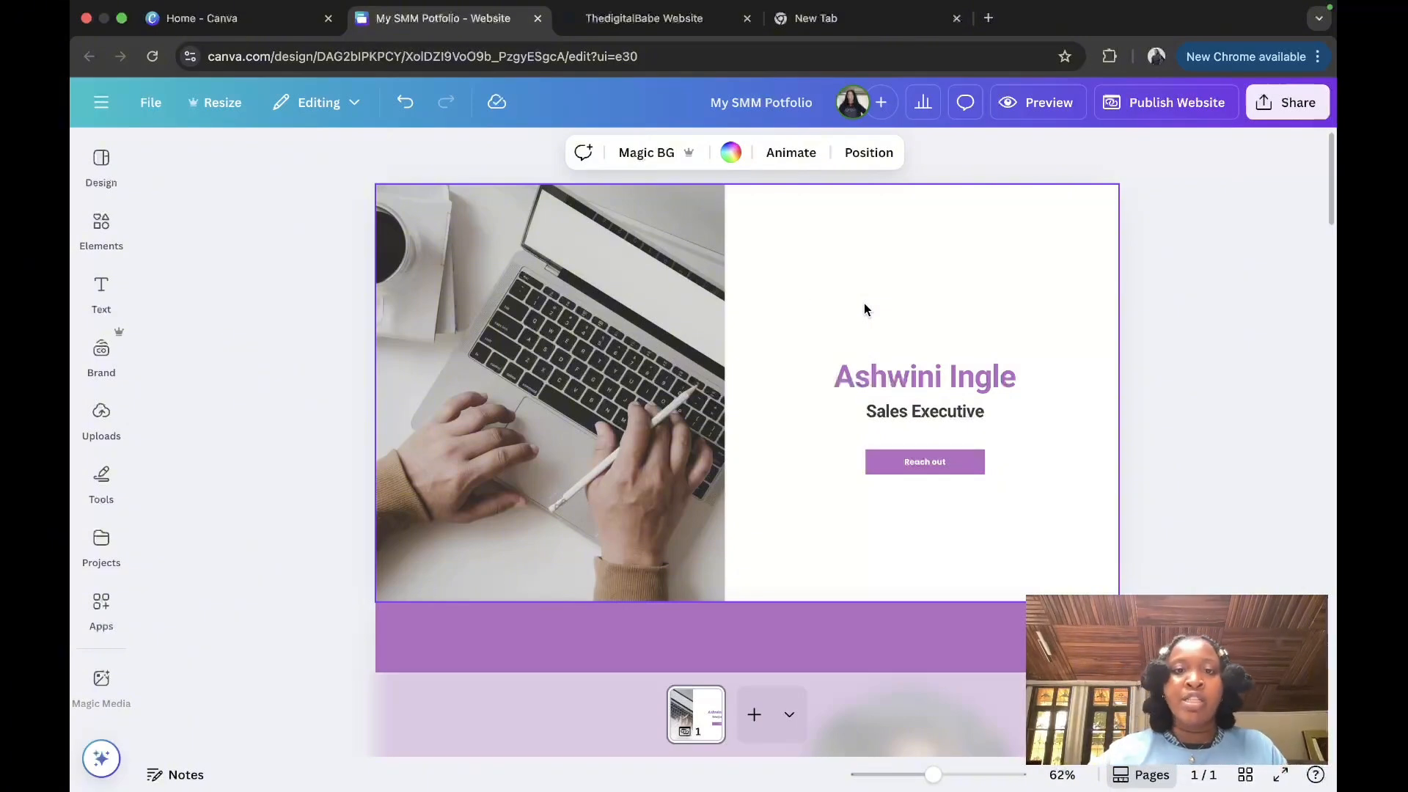
# Step: Delete the hero's laptop photo and drop the uploaded blue-dress portrait into its frame
pyautogui.click(569, 284)
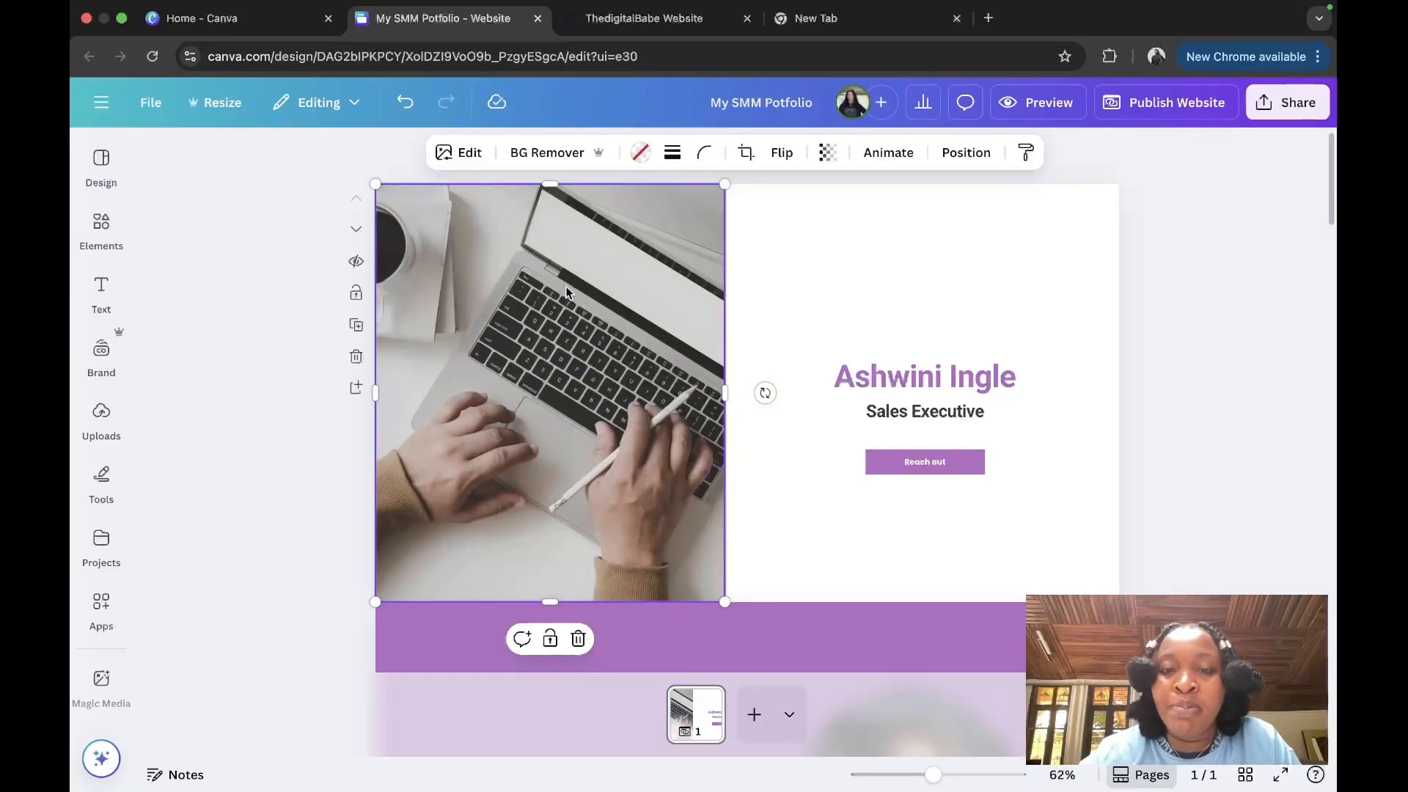
pyautogui.press('Delete')
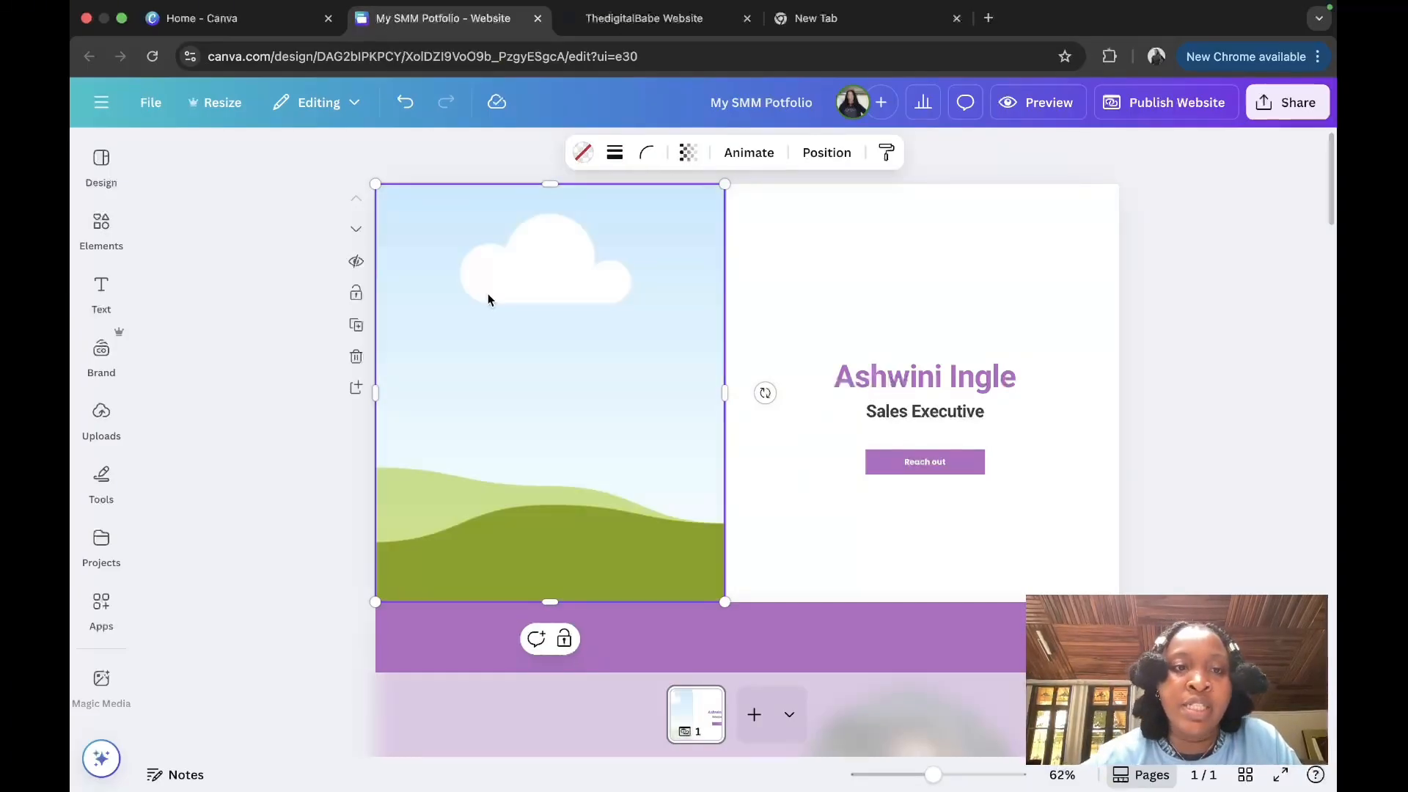
pyautogui.click(101, 415)
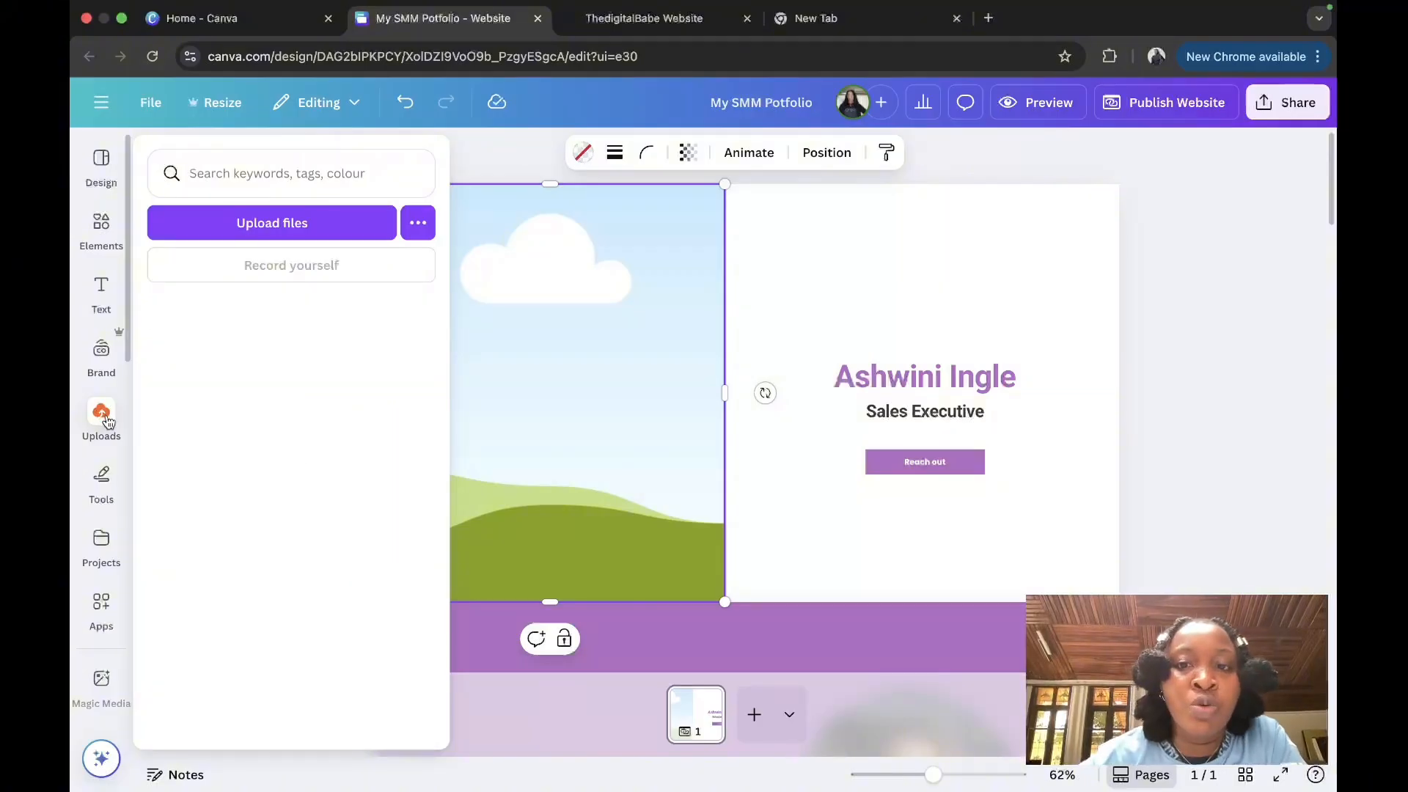
pyautogui.scroll(-3, 315, 586)
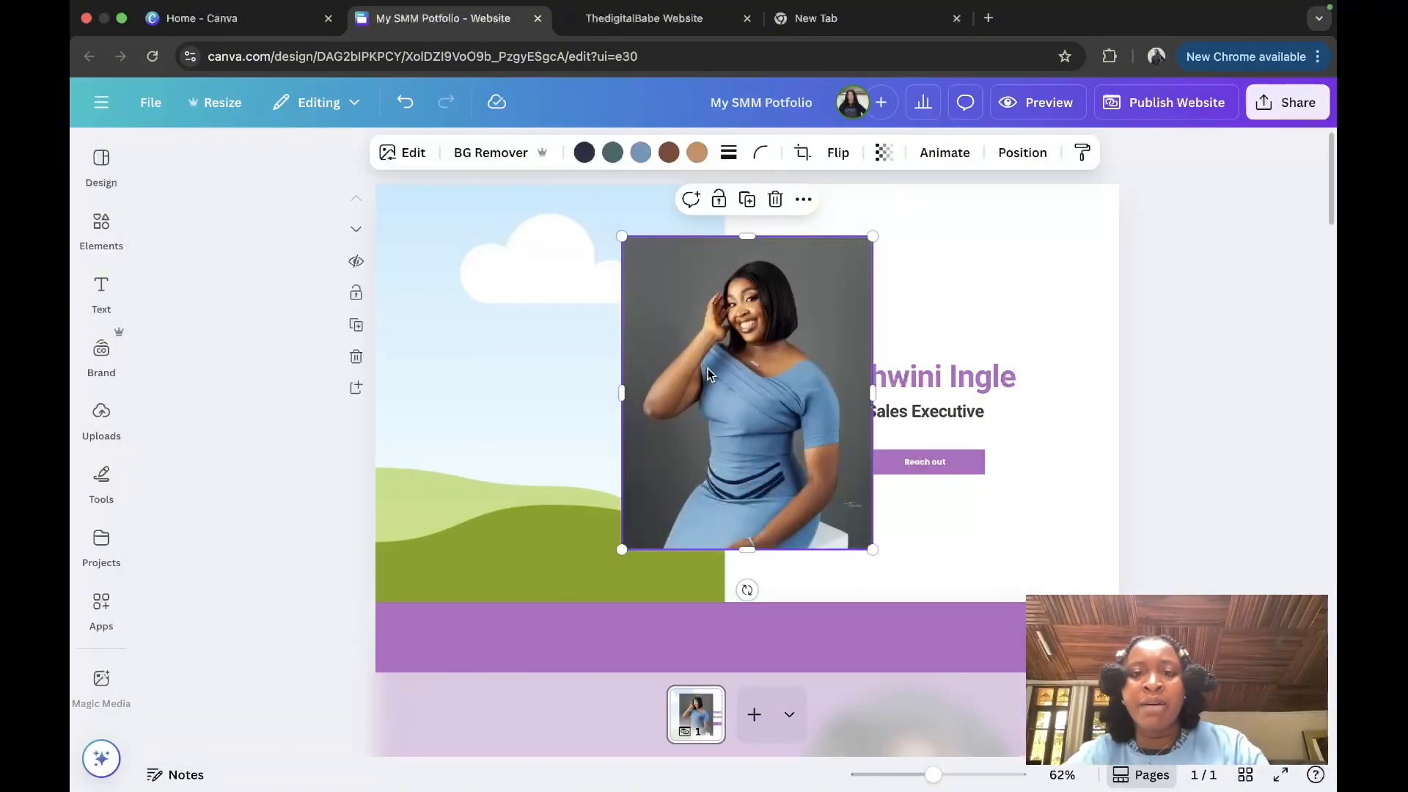
pyautogui.moveTo(707, 368); pyautogui.dragTo(602, 349)
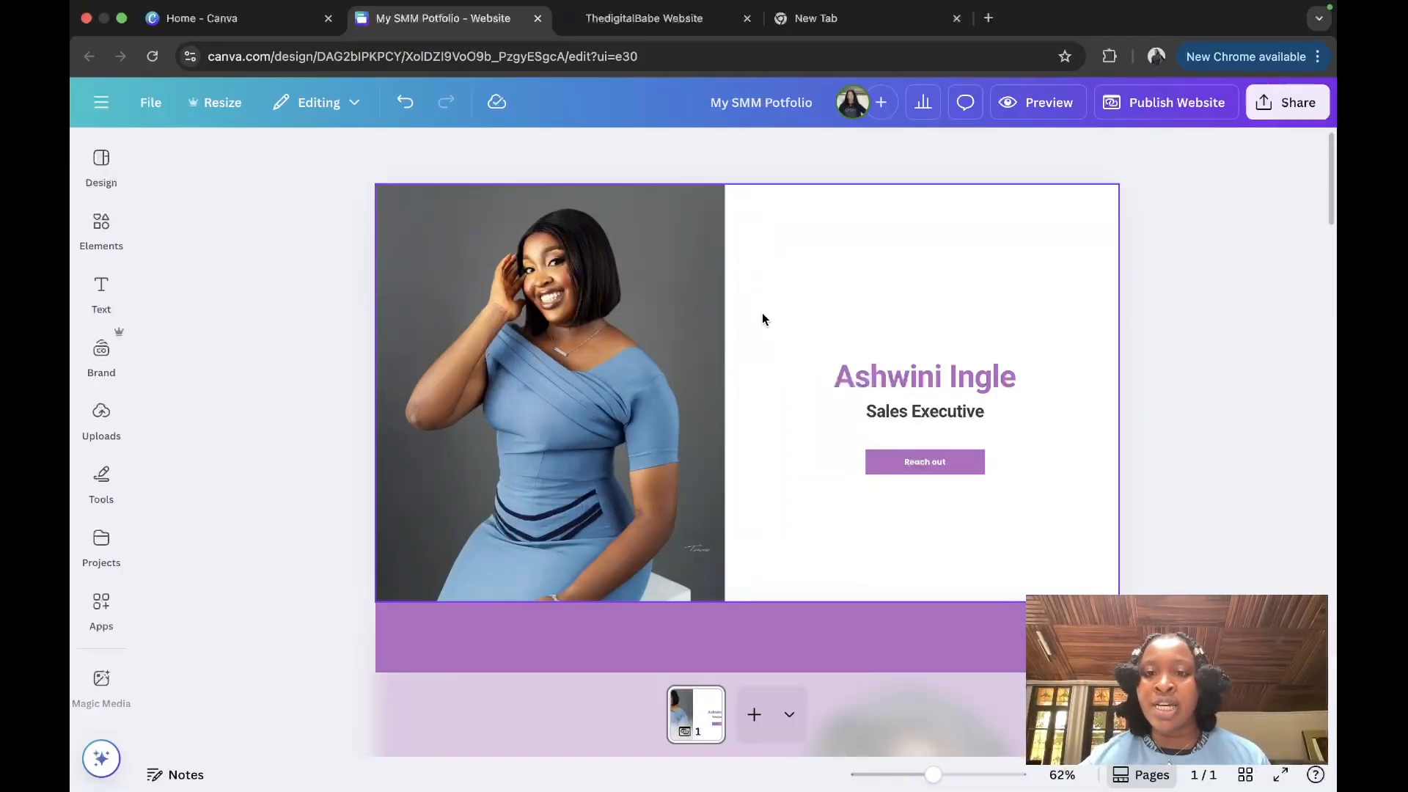
pyautogui.click(788, 262)
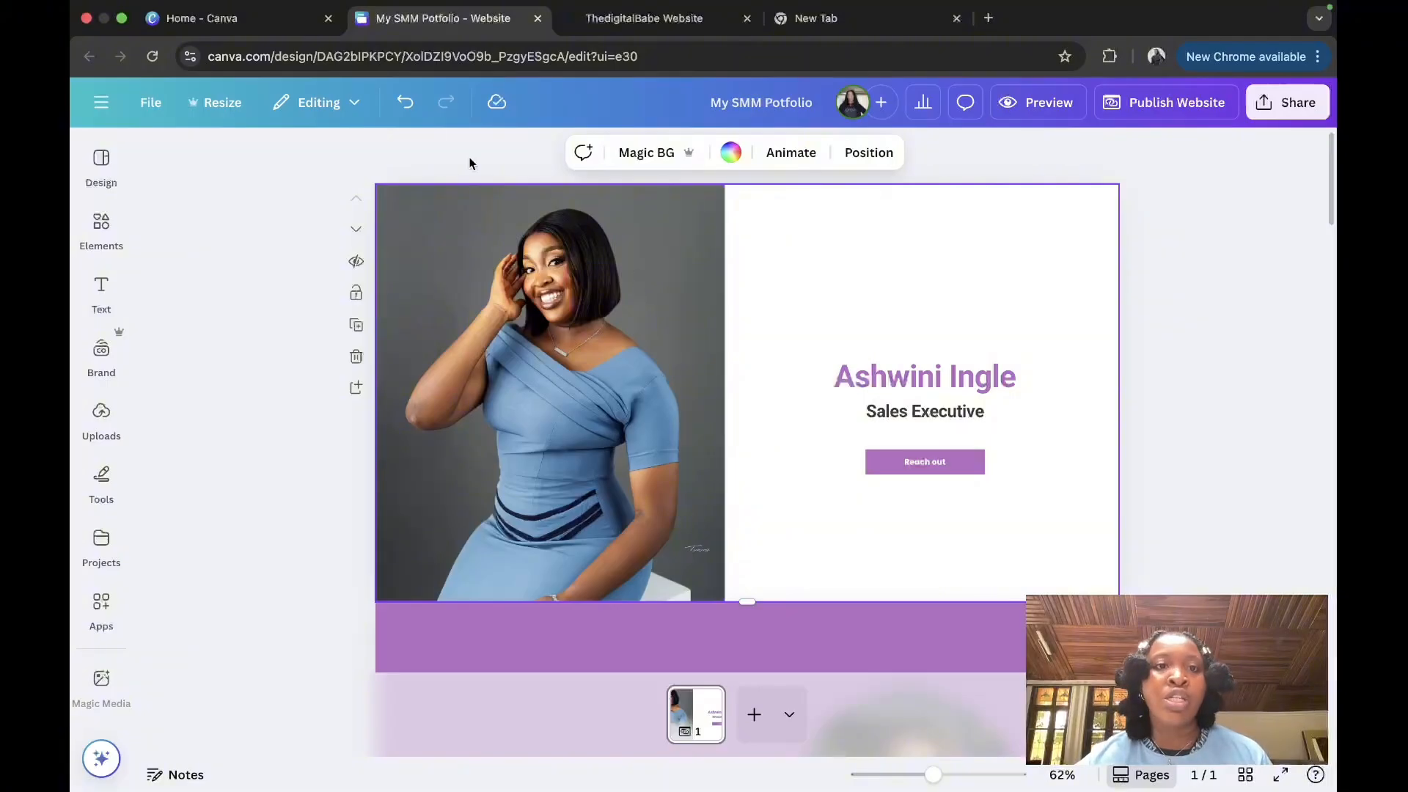
pyautogui.click(730, 153)
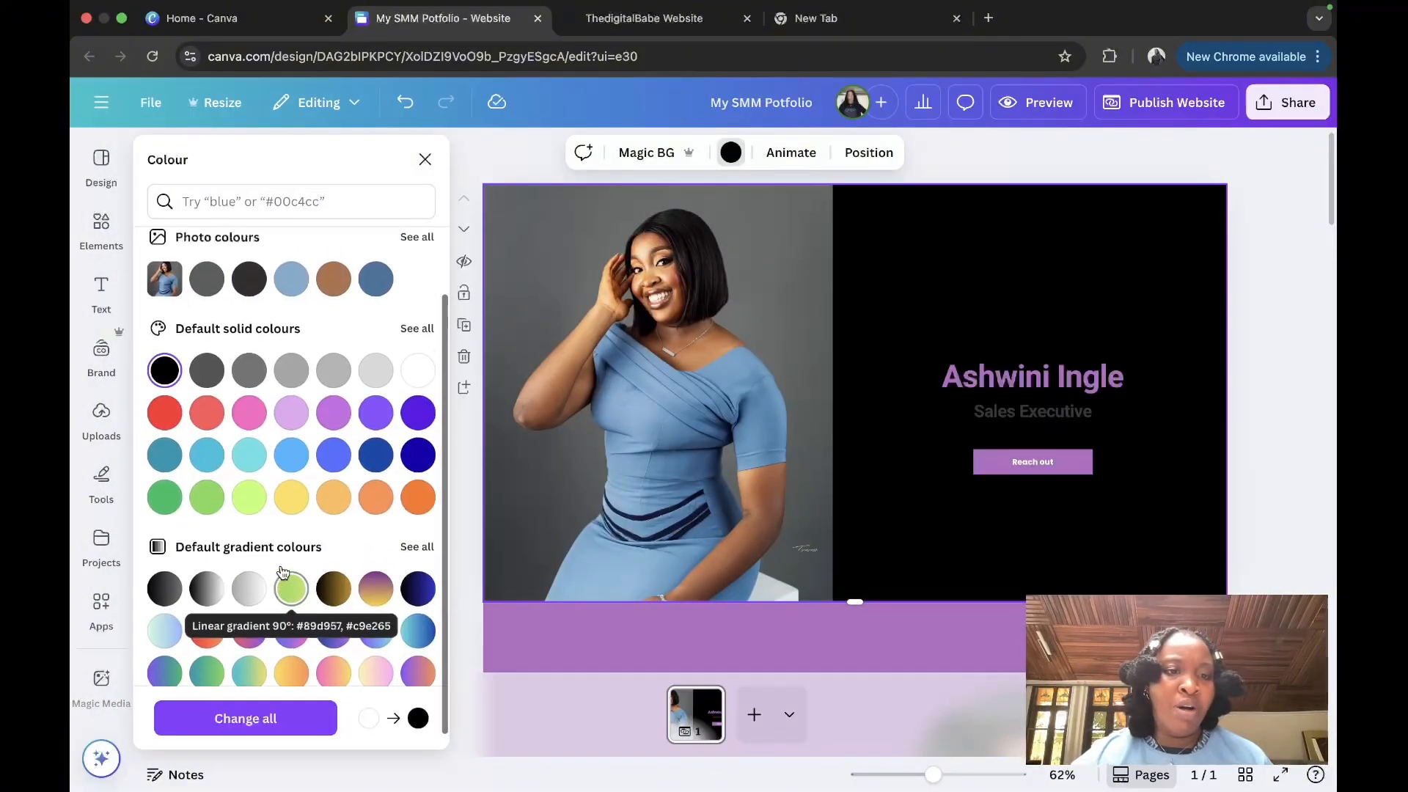
pyautogui.scroll(3, 283, 572)
pyautogui.click(417, 587)
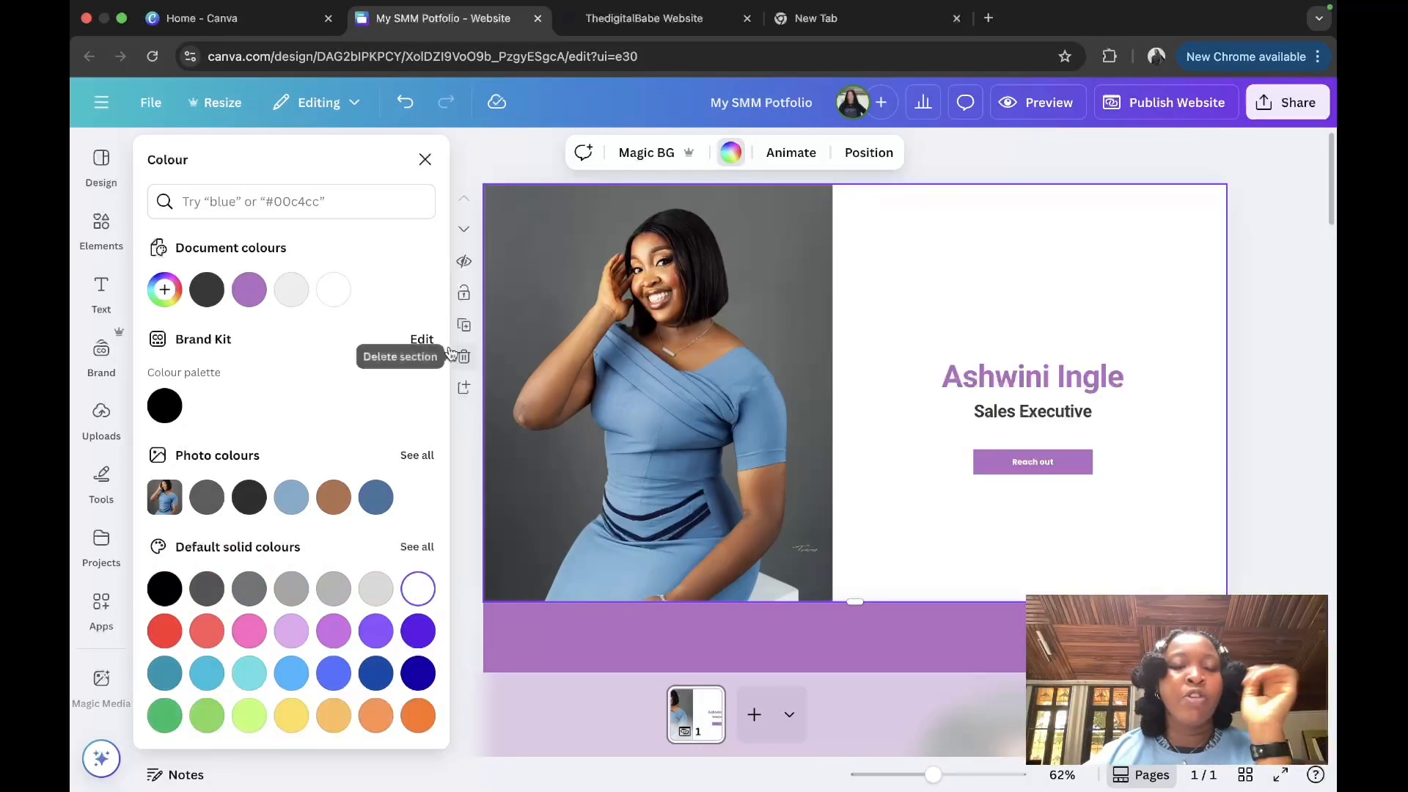
pyautogui.click(426, 160)
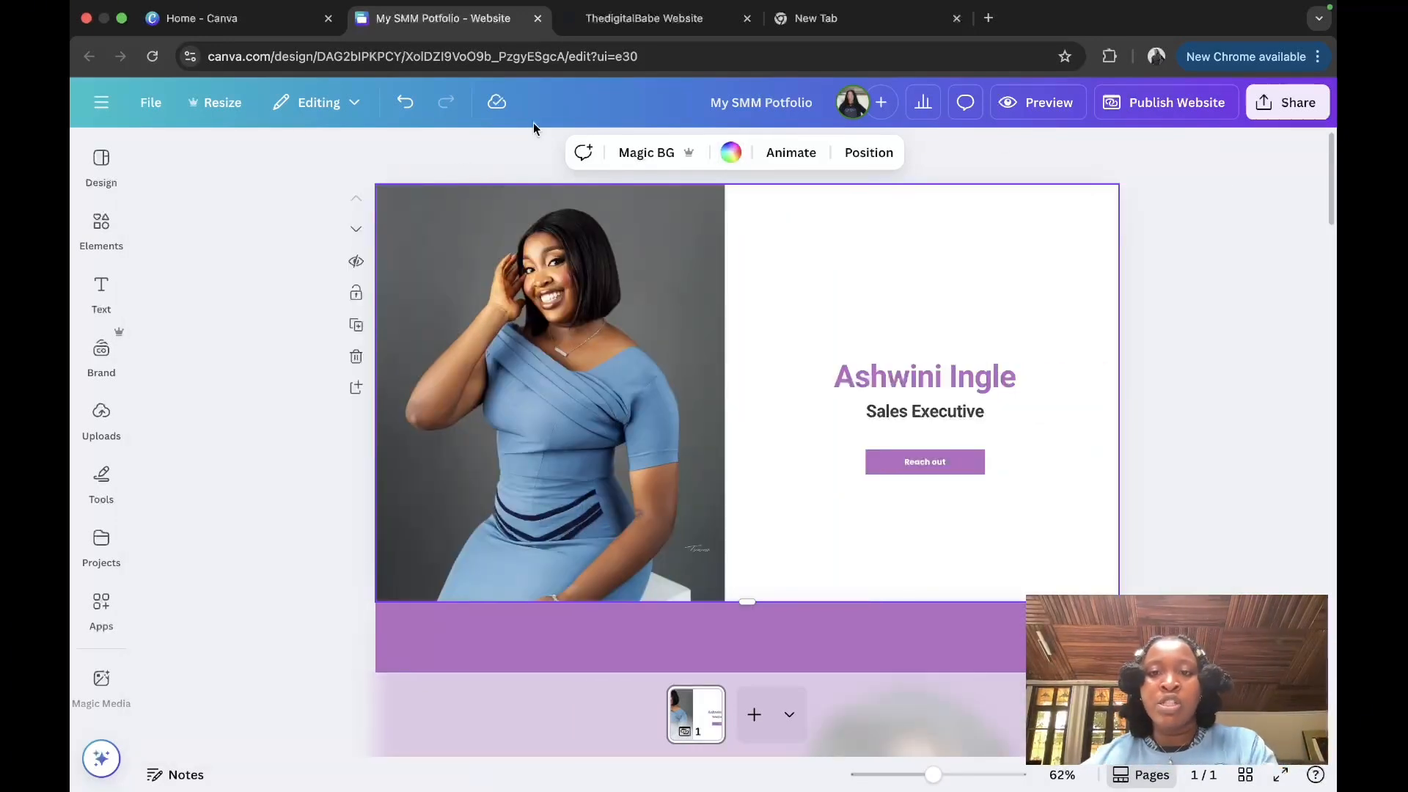
# Step: Replace the hero heading text with the owner's full name
pyautogui.doubleClick(995, 374)
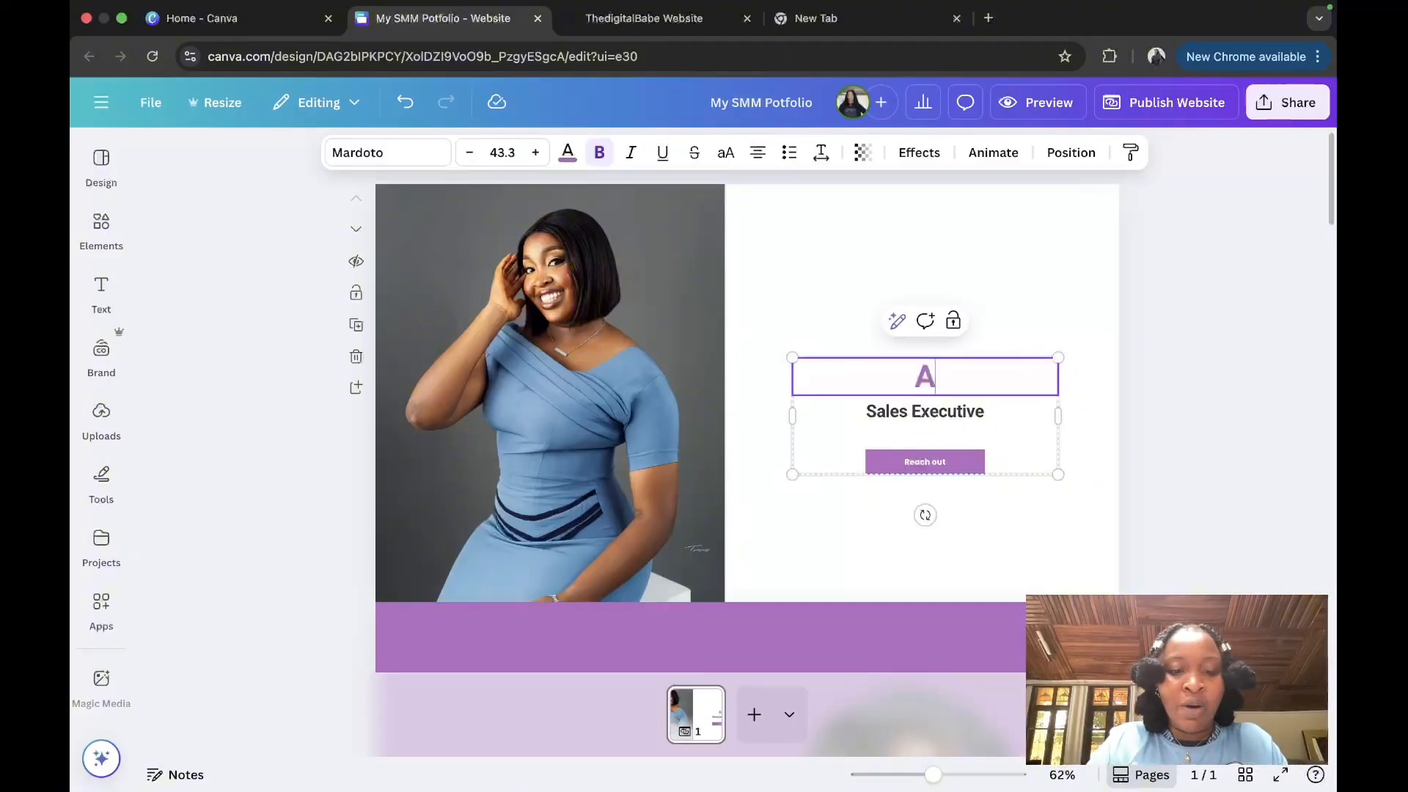
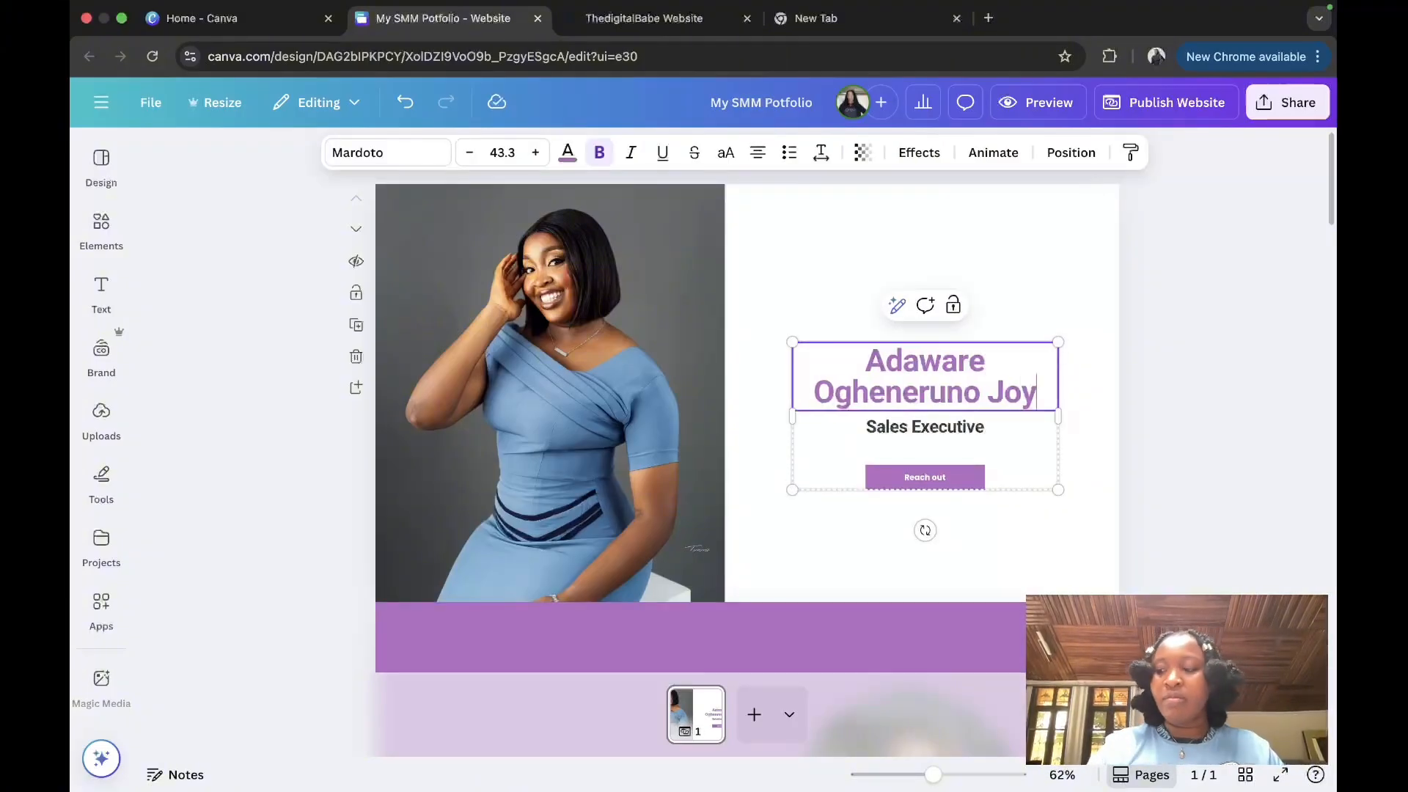
pyautogui.click(1026, 509)
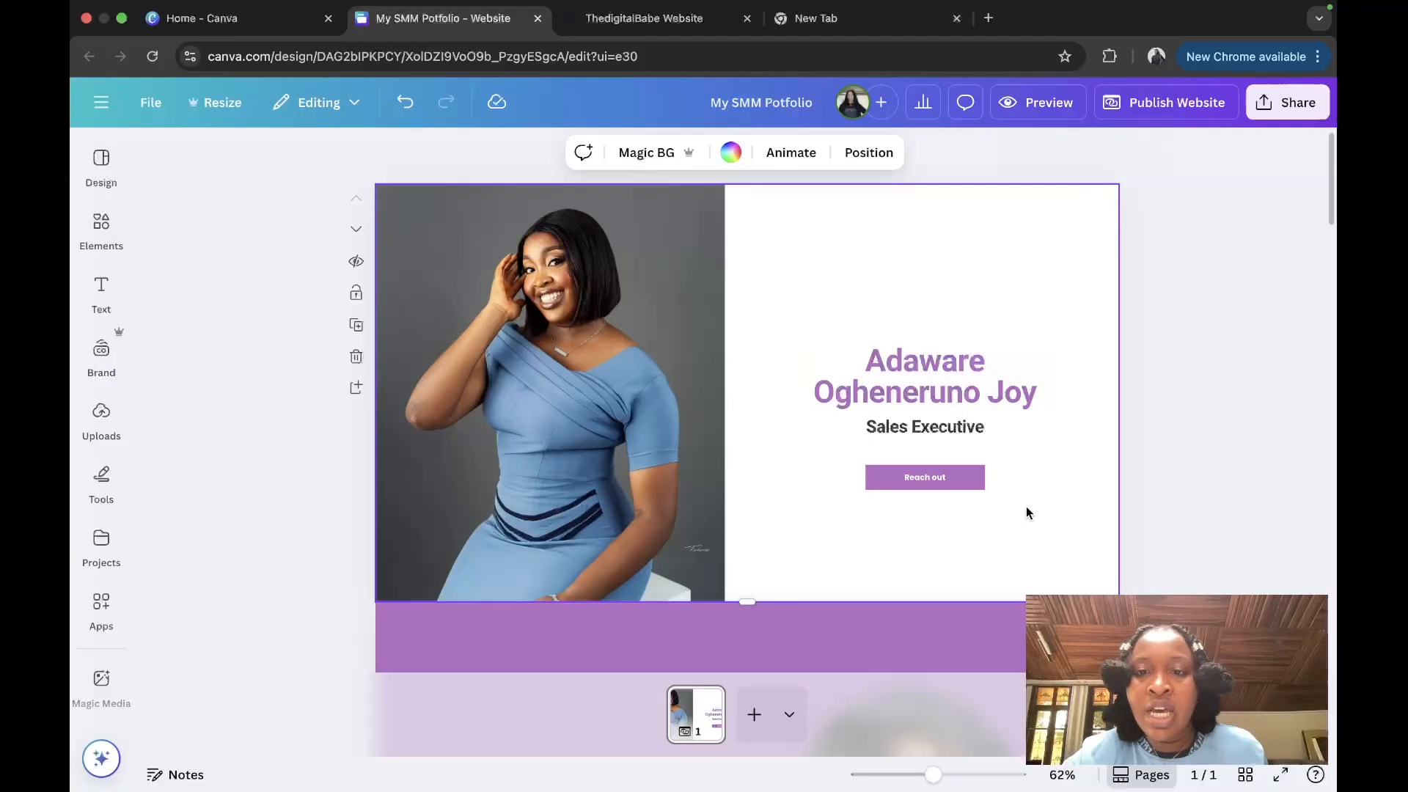
# Step: Ungroup the hero block and move the subtitle and Reach out button lower
pyautogui.click(982, 475)
pyautogui.click(897, 429)
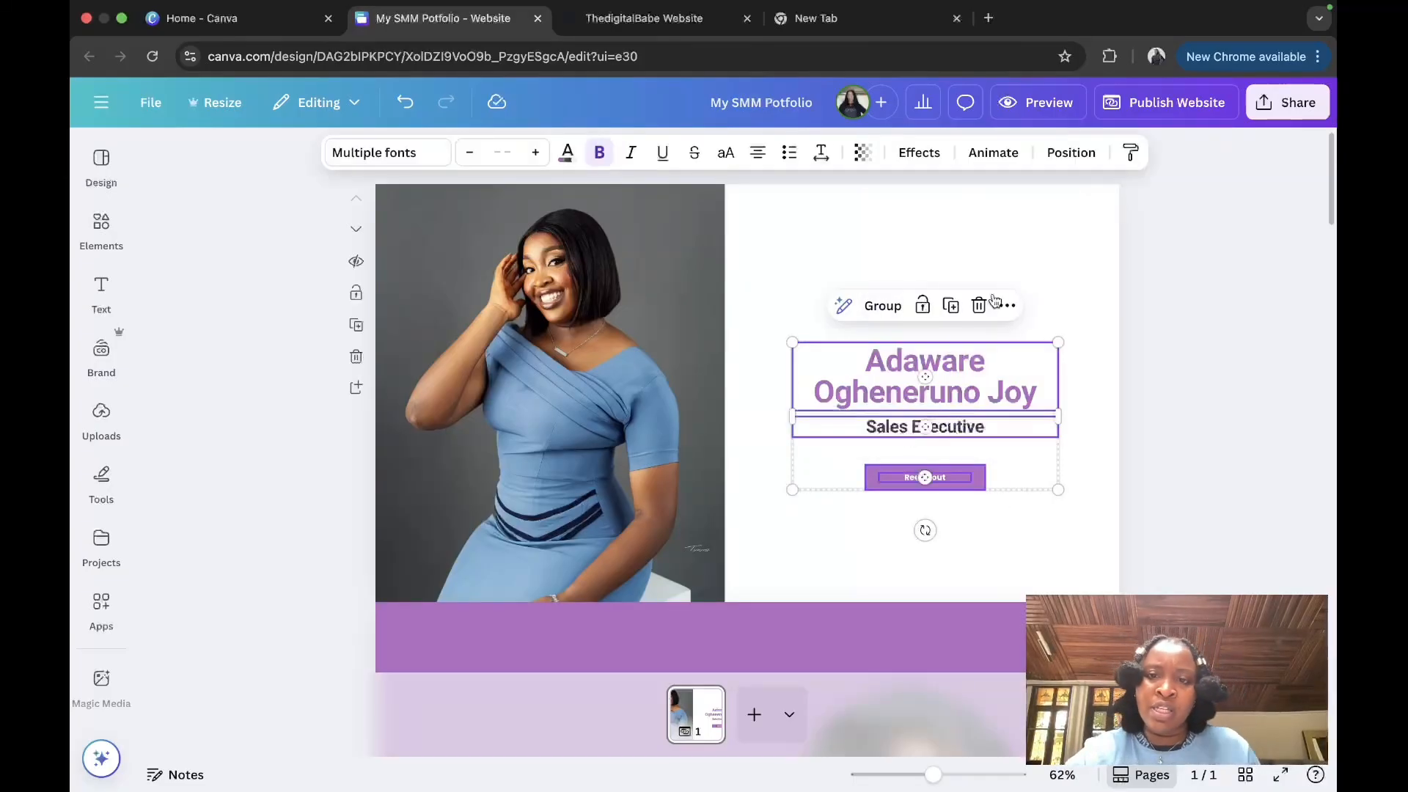
pyautogui.click(1056, 242)
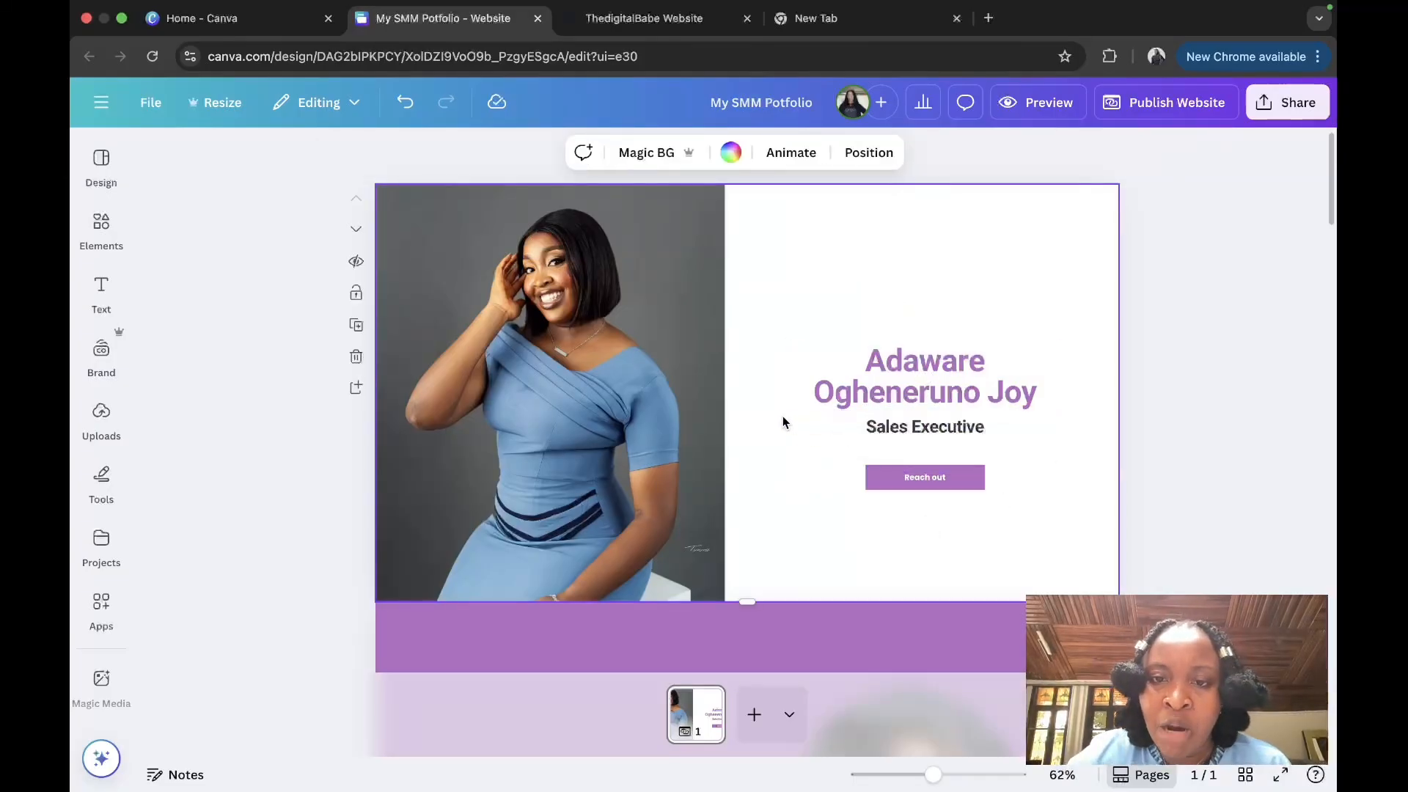
pyautogui.moveTo(783, 418); pyautogui.dragTo(994, 565)
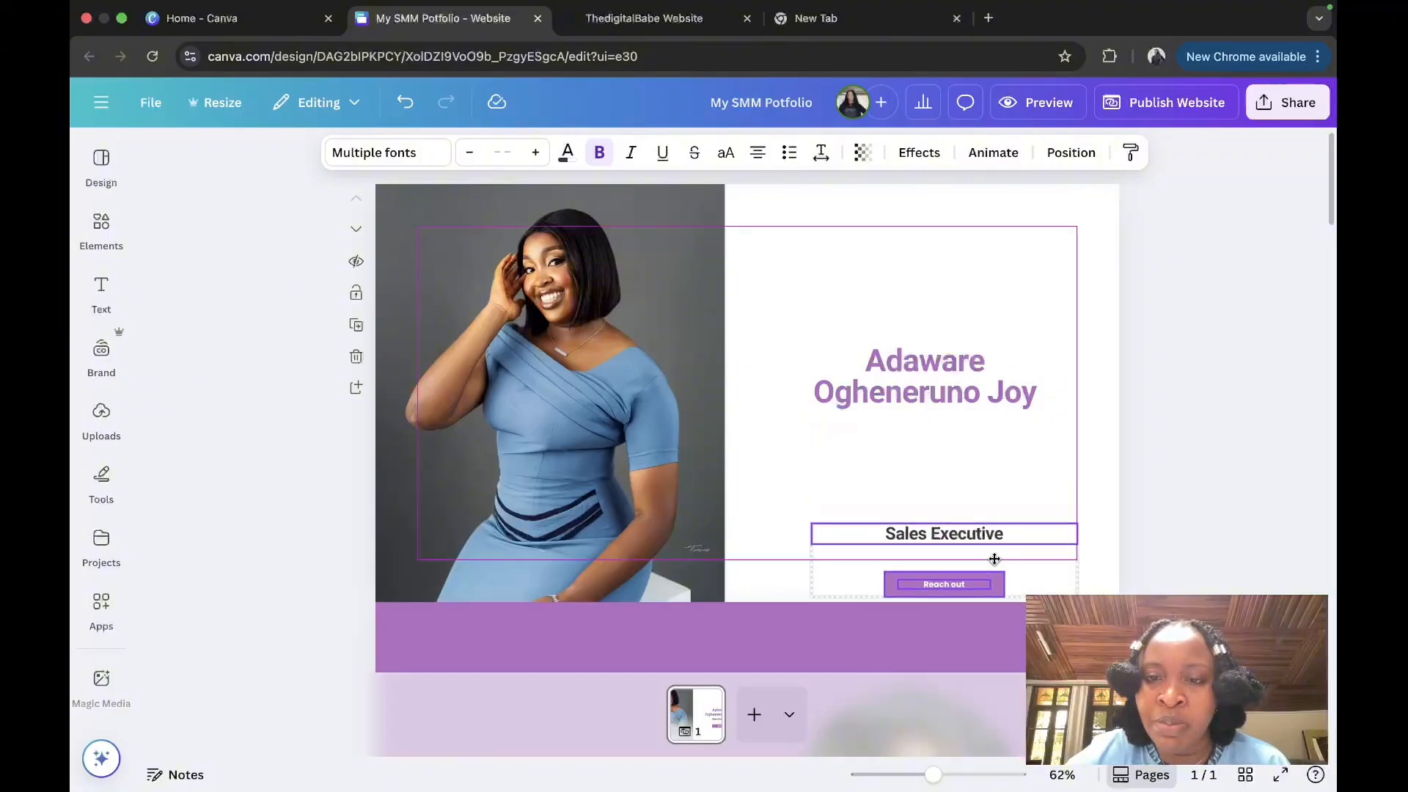
pyautogui.click(1006, 389)
# Step: Enlarge the name heading so it wraps onto three lines, repositioning it up and left
pyautogui.moveTo(1063, 364); pyautogui.dragTo(994, 355)
pyautogui.moveTo(991, 432); pyautogui.dragTo(1110, 534)
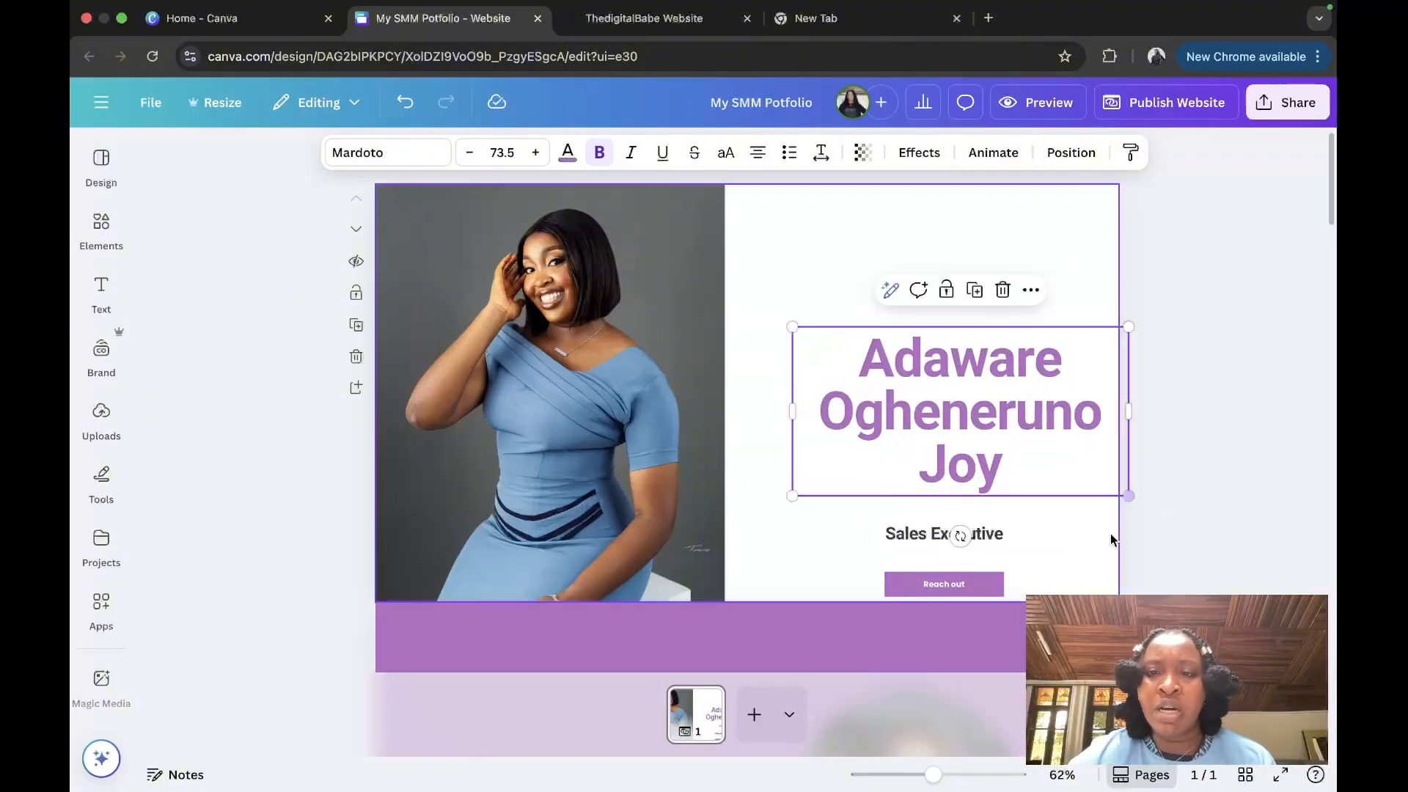
pyautogui.moveTo(1075, 451); pyautogui.dragTo(1049, 409)
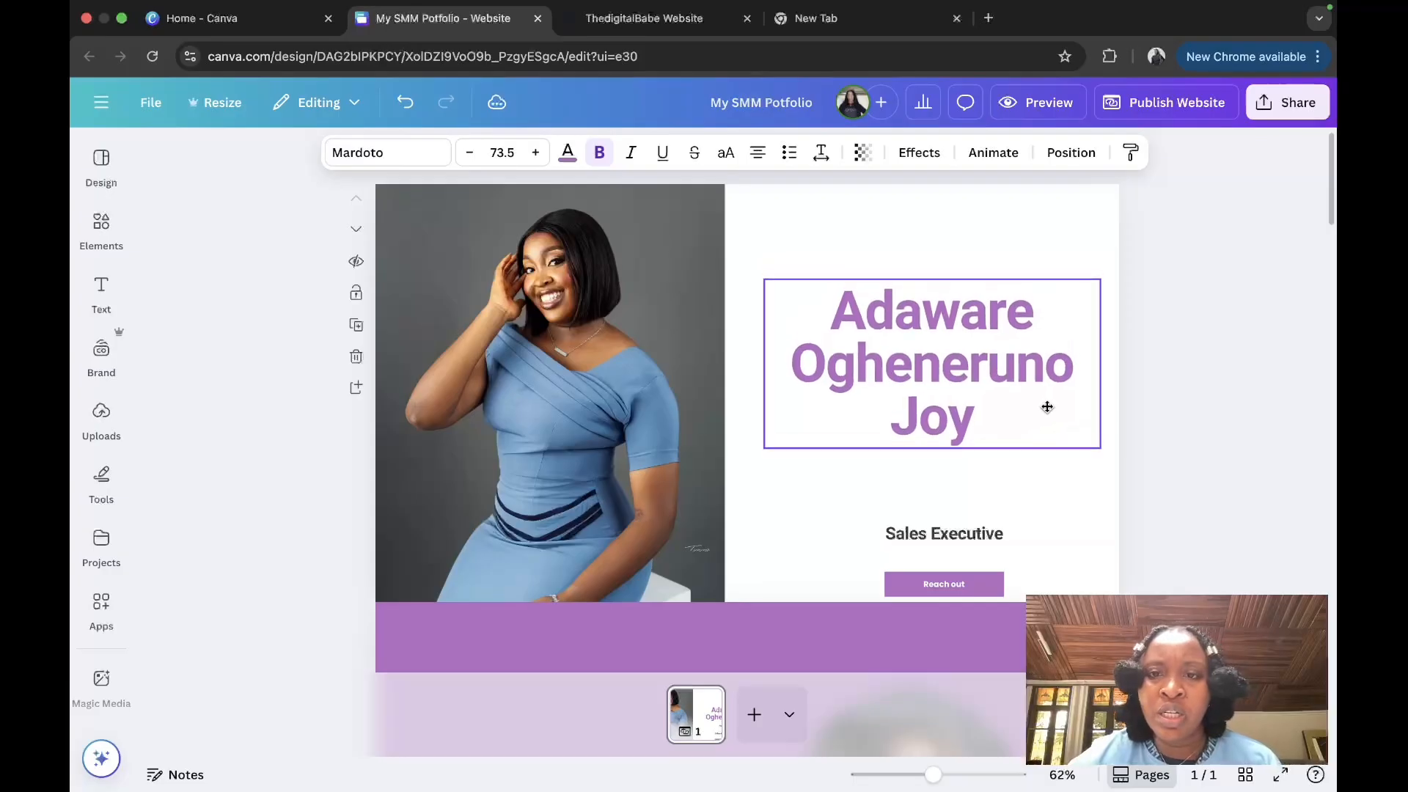
pyautogui.moveTo(1104, 281); pyautogui.dragTo(1118, 275)
pyautogui.moveTo(769, 452); pyautogui.dragTo(736, 467)
# Step: Change the hero subtitle to 'Digital Marketing Portfolio'
pyautogui.click(934, 535)
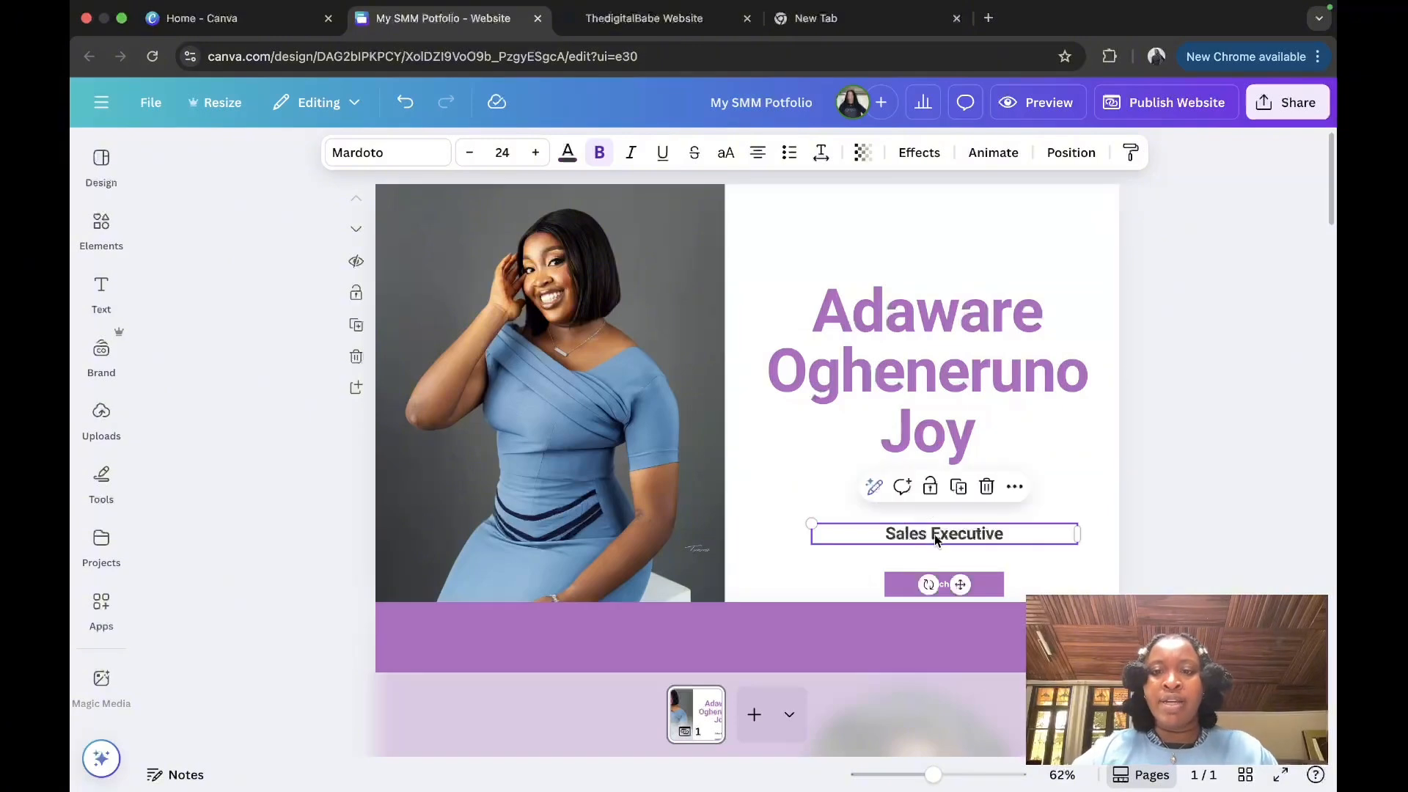
pyautogui.click(934, 535)
pyautogui.write('Di')
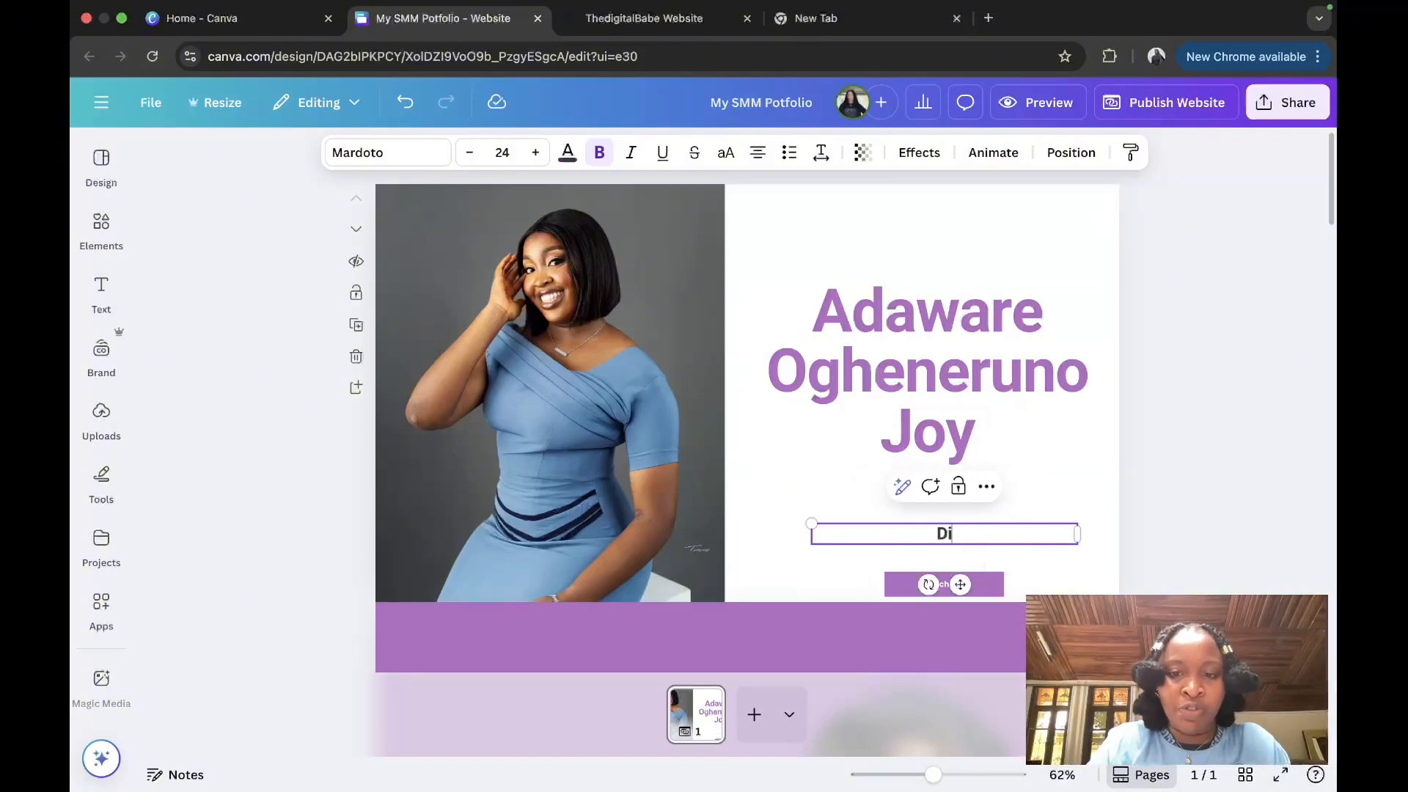
pyautogui.write('gital Marketing Port')
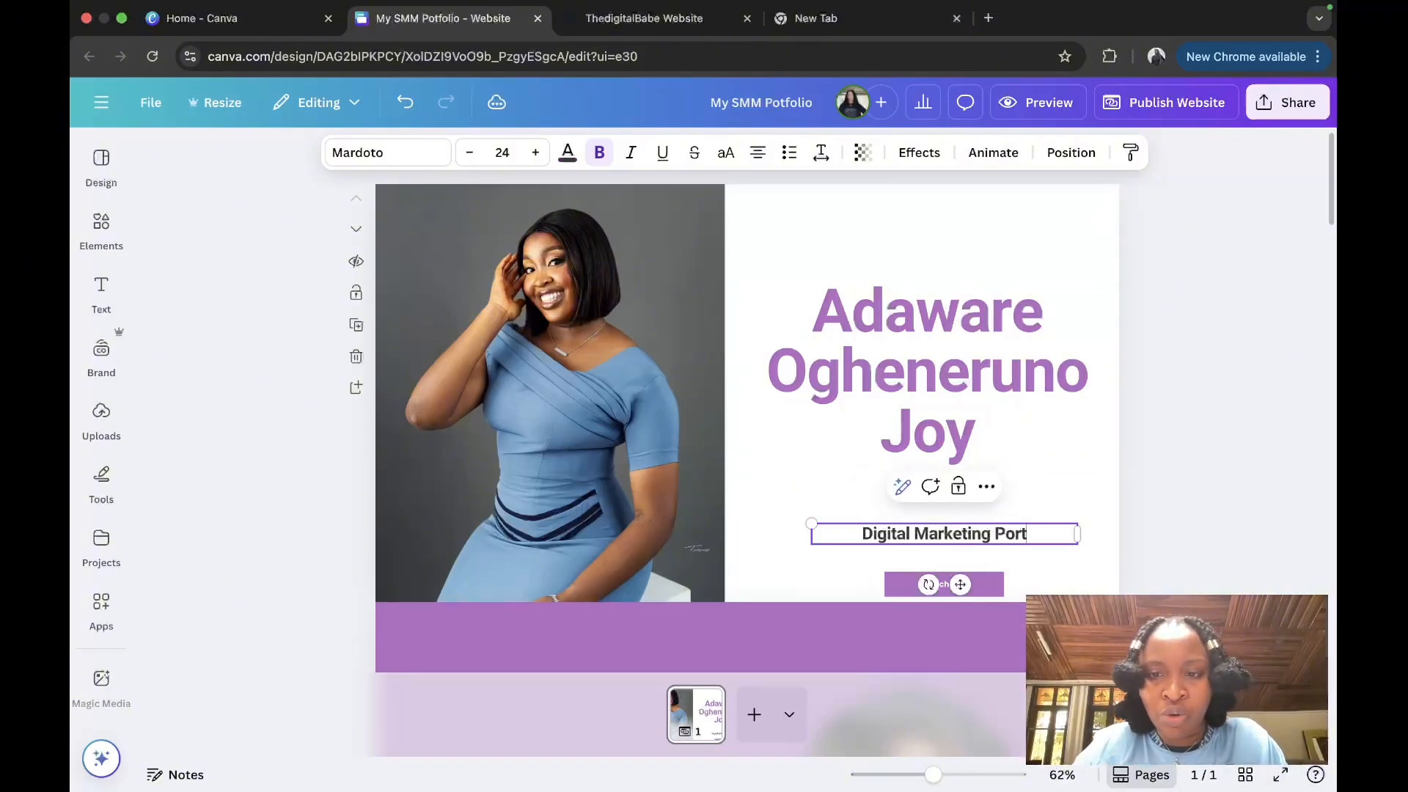
pyautogui.press('BackSpace')
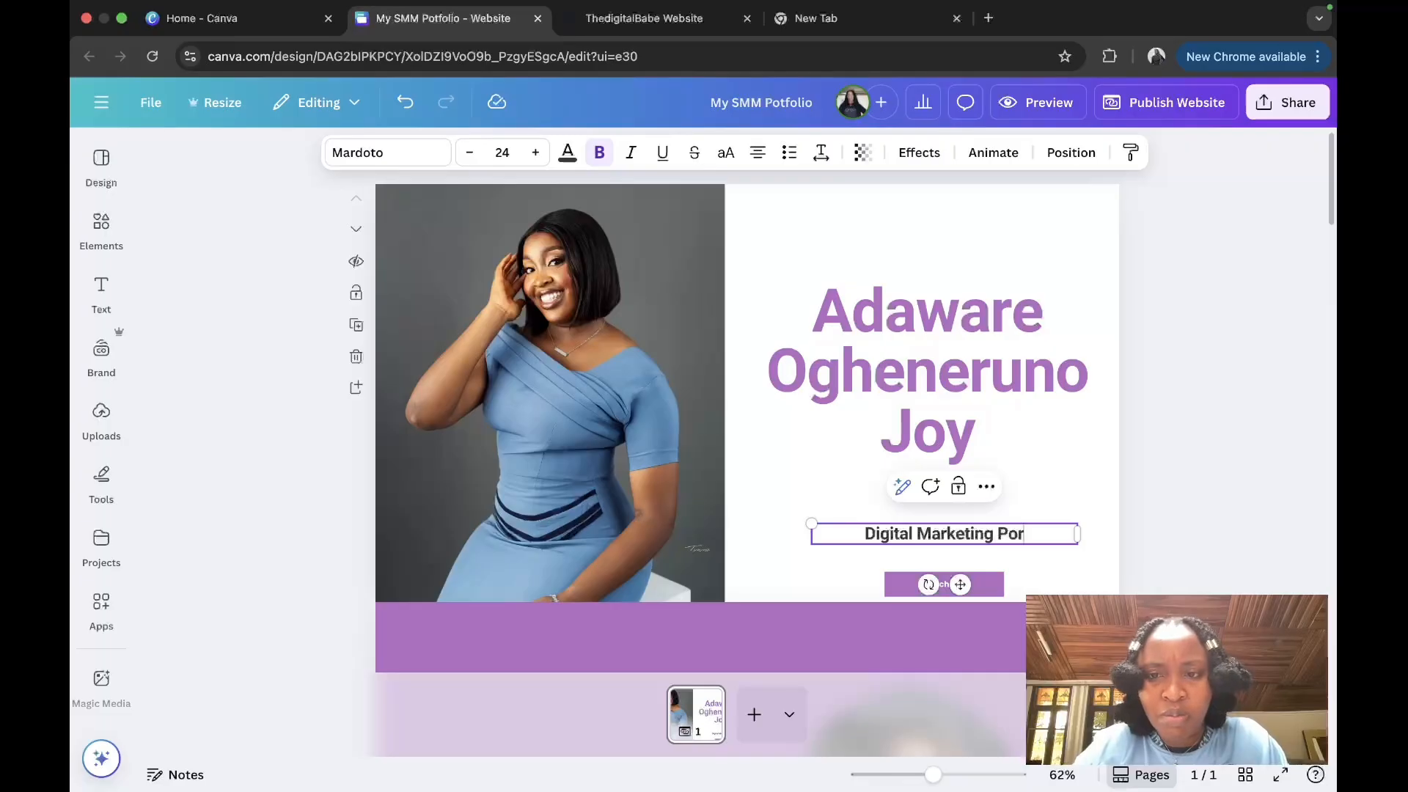
pyautogui.press('BackSpace')
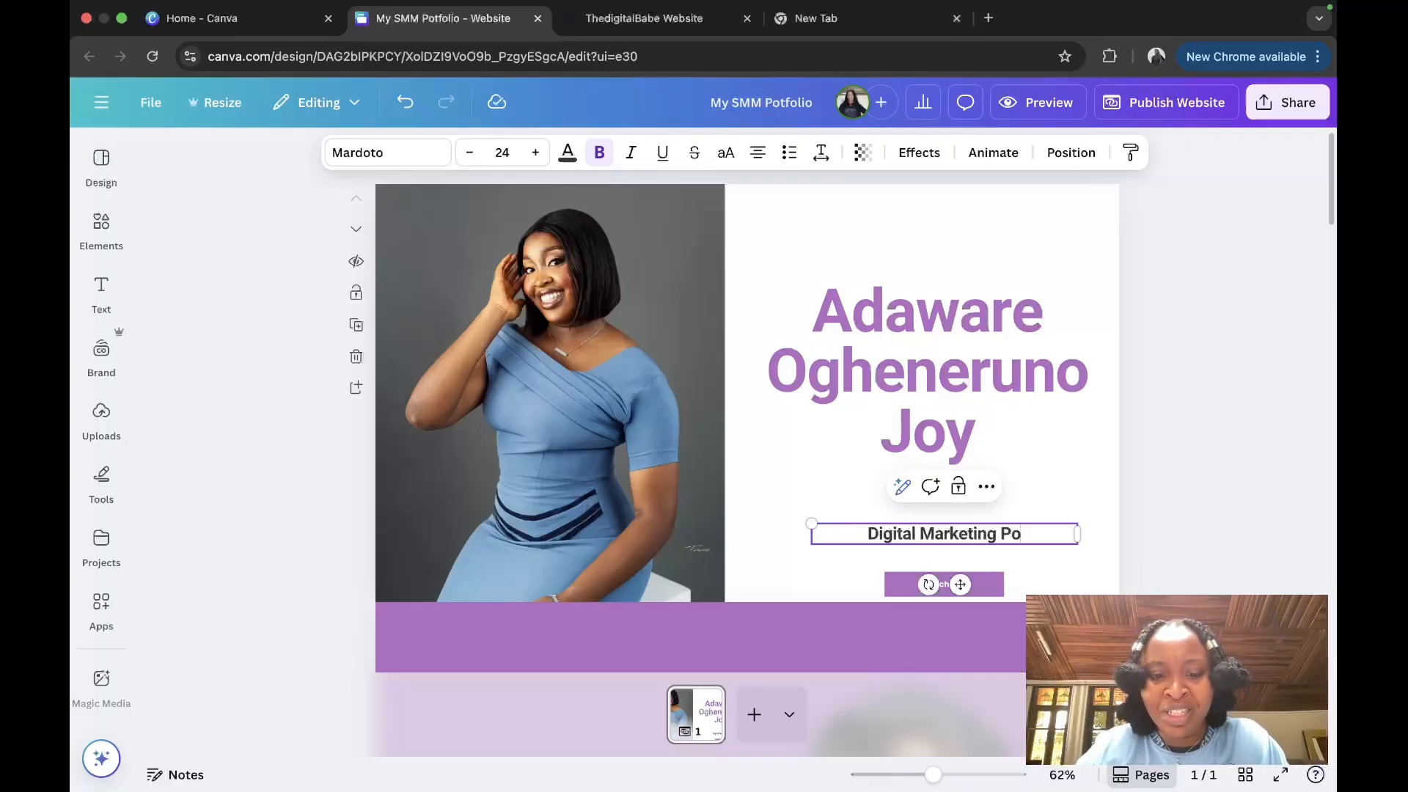
pyautogui.write('rtfolio')
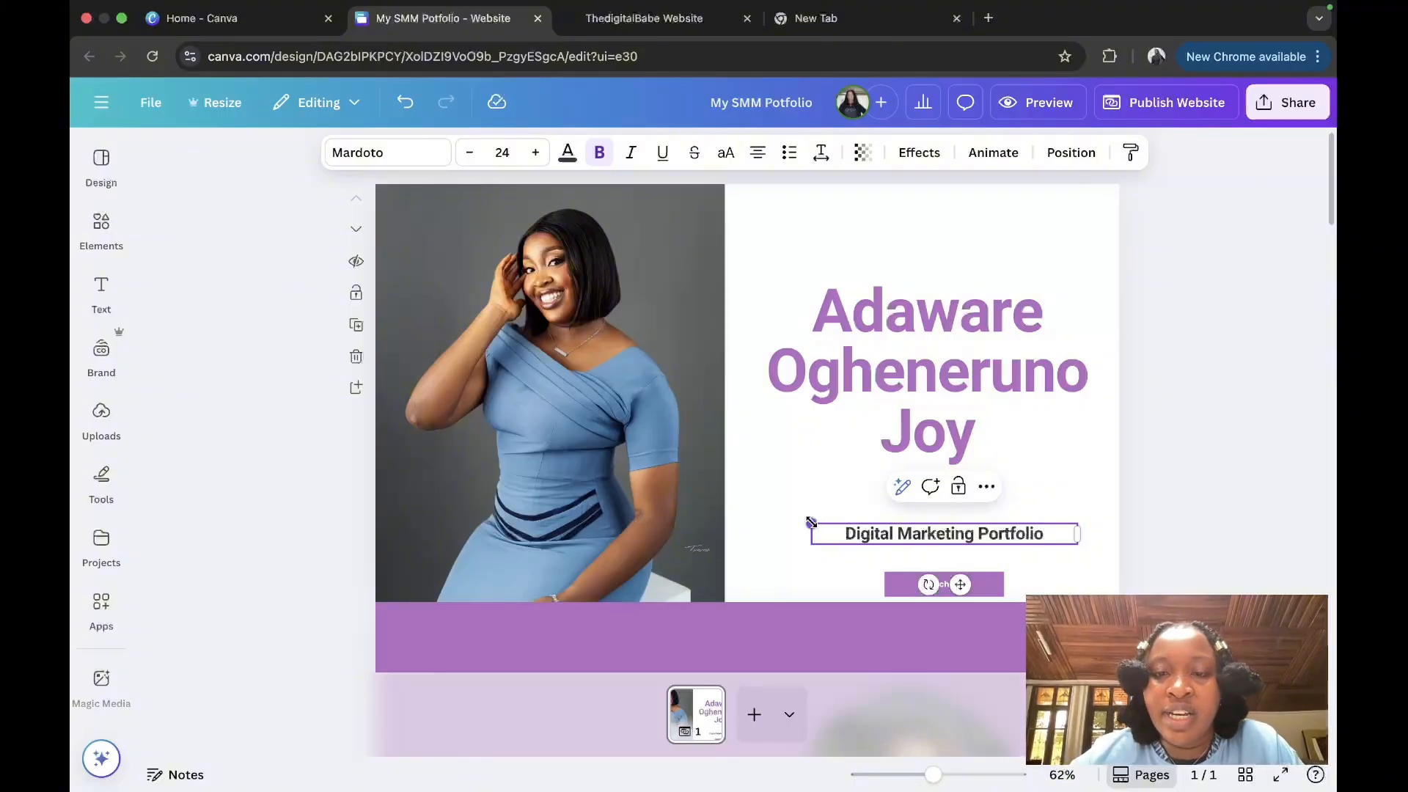
# Step: Enlarge the subtitle and raise it and the name heading, centred on the page
pyautogui.moveTo(811, 523); pyautogui.dragTo(770, 520)
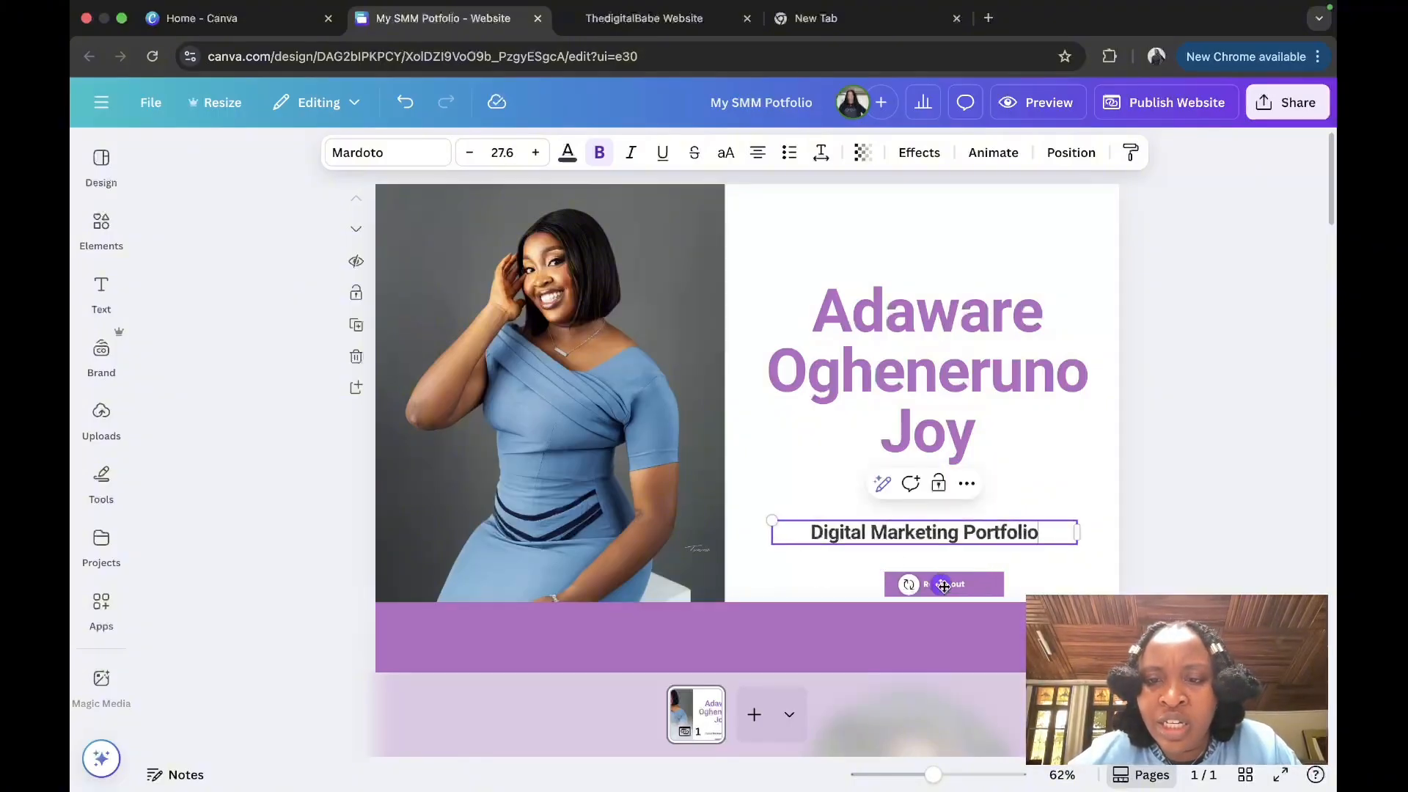
pyautogui.moveTo(943, 584); pyautogui.dragTo(941, 544)
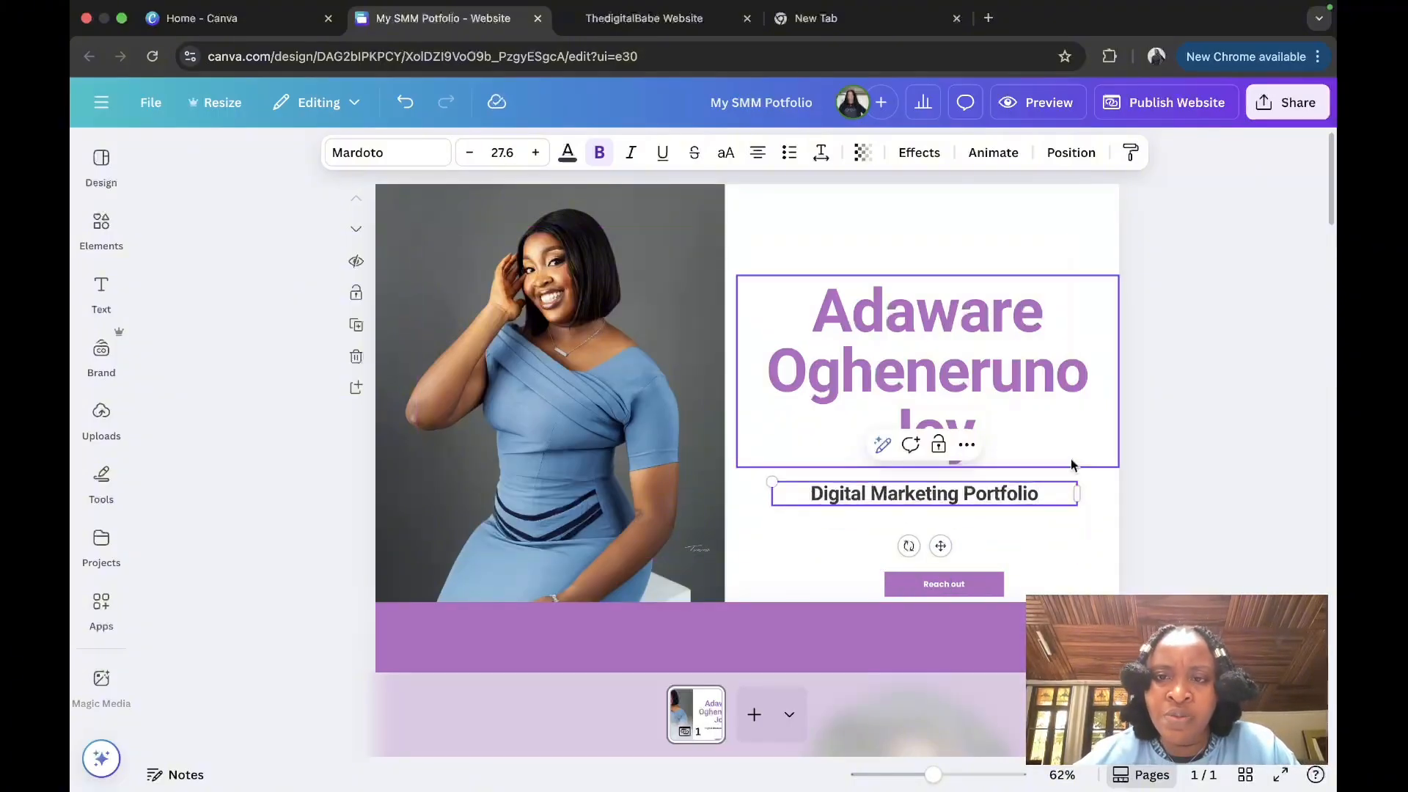
pyautogui.moveTo(1055, 452); pyautogui.dragTo(1051, 389)
pyautogui.moveTo(997, 492); pyautogui.dragTo(999, 456)
pyautogui.click(885, 569)
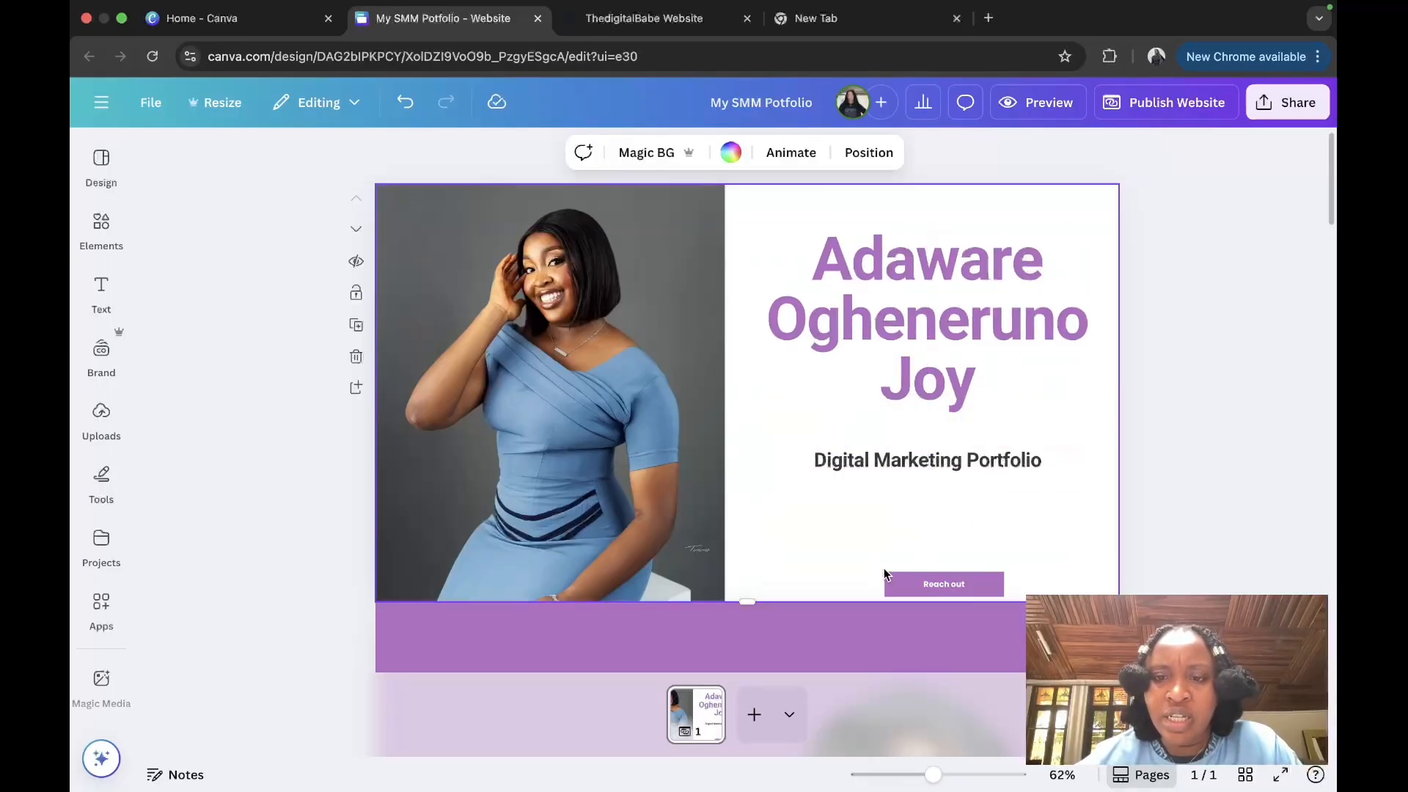
pyautogui.click(766, 633)
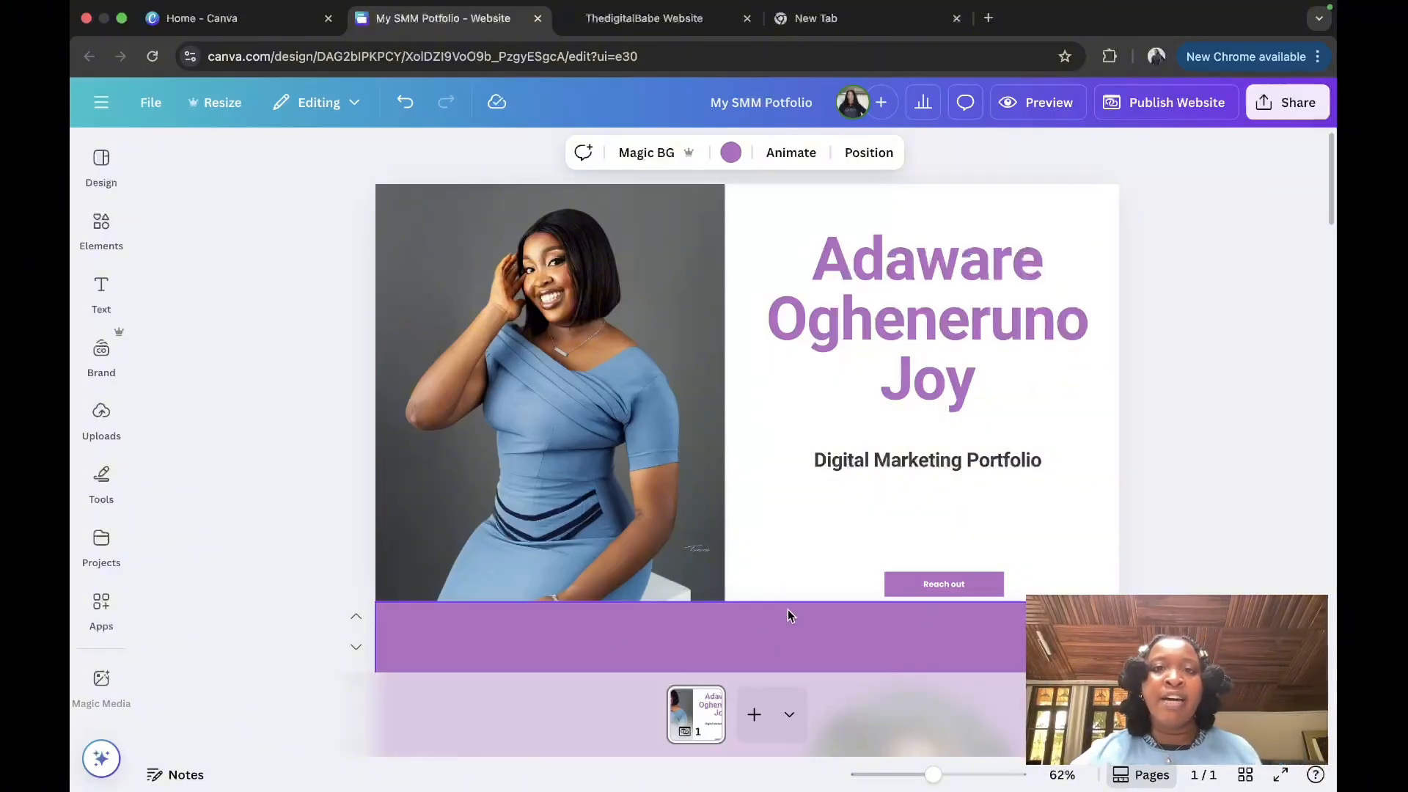
# Step: Scroll through the published TheDigitalBabe website, then return to the Canva portfolio editor
pyautogui.click(645, 17)
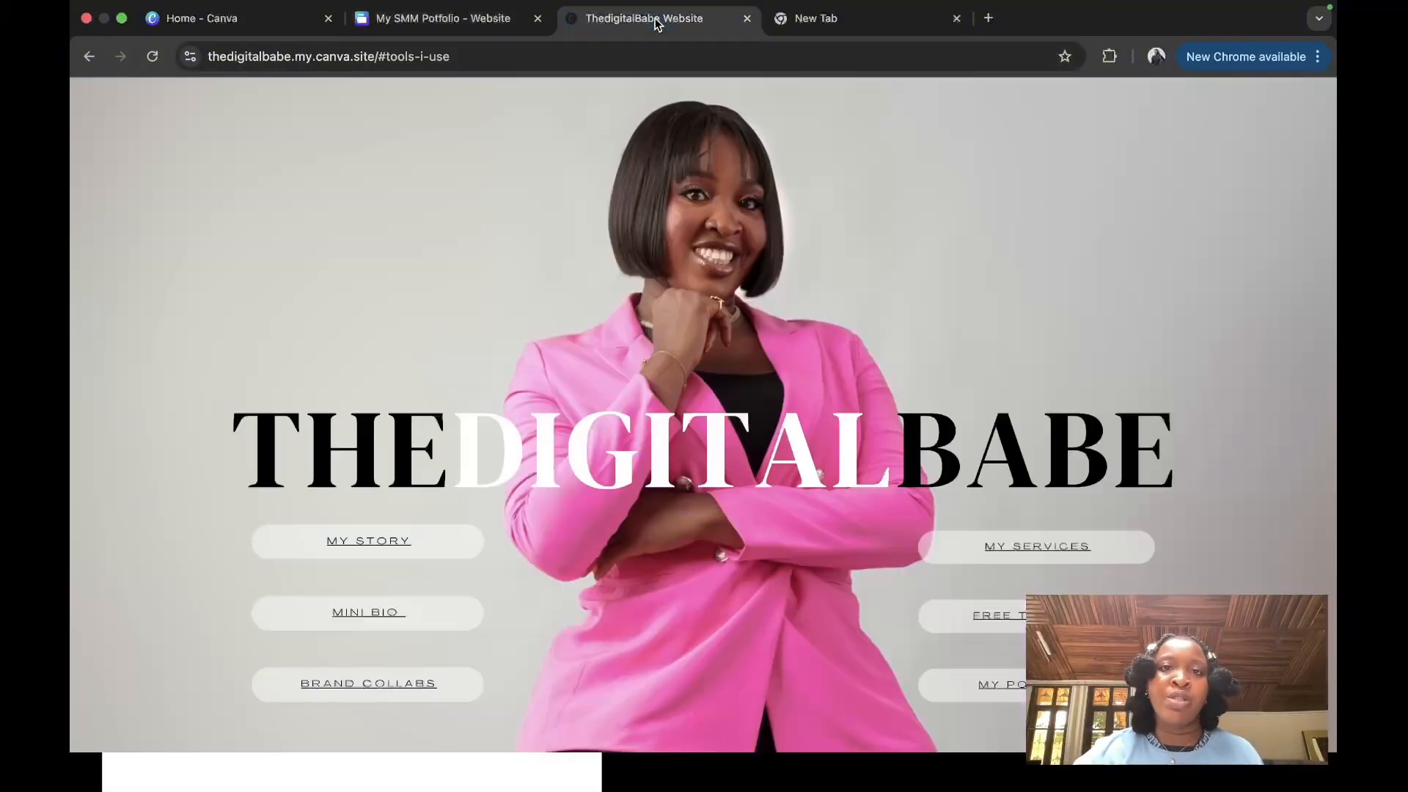
pyautogui.scroll(-2, 649, 491)
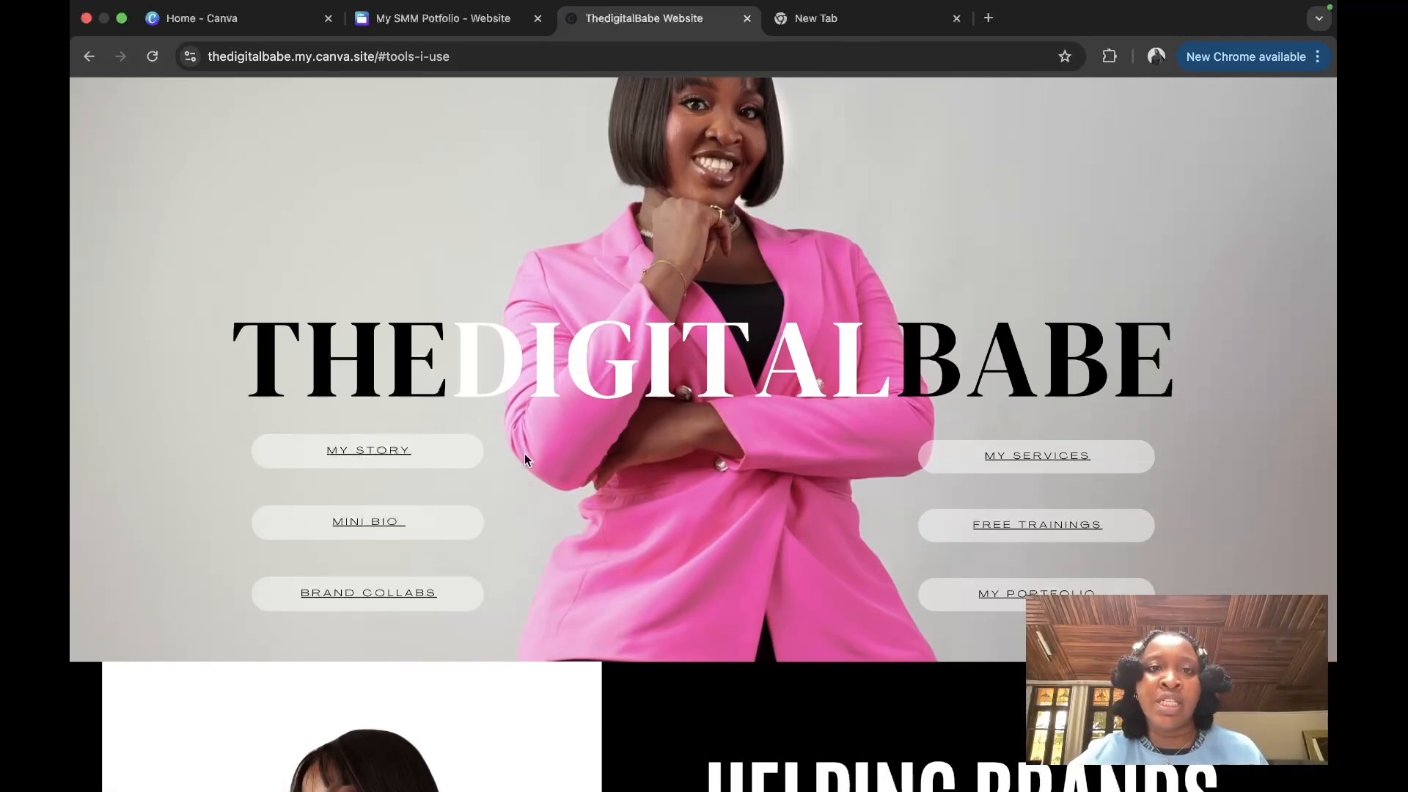
pyautogui.hotkey('ctrl', 'shift', 'Tab')
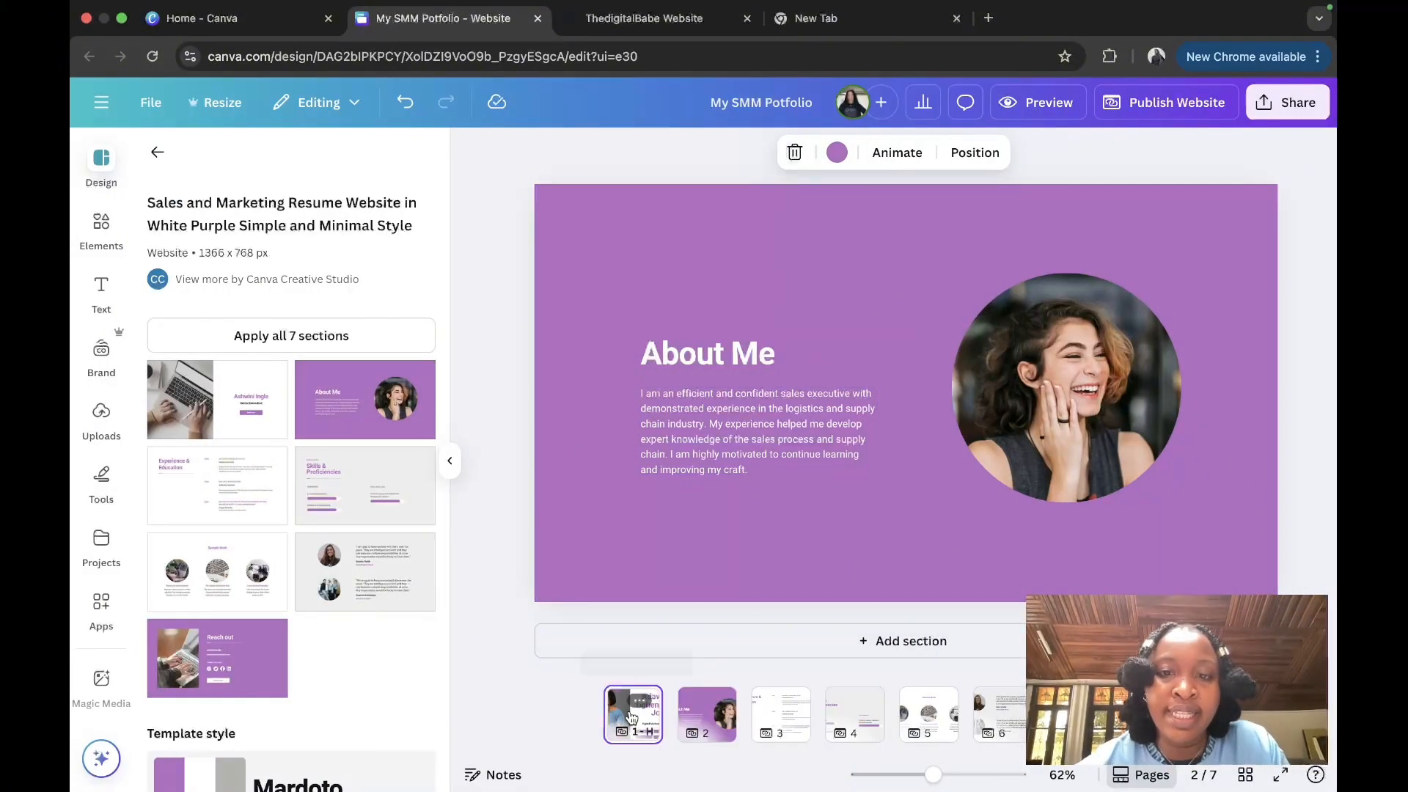
# Step: Open the About Me page and close the template design panel
pyautogui.click(635, 711)
pyautogui.click(1126, 517)
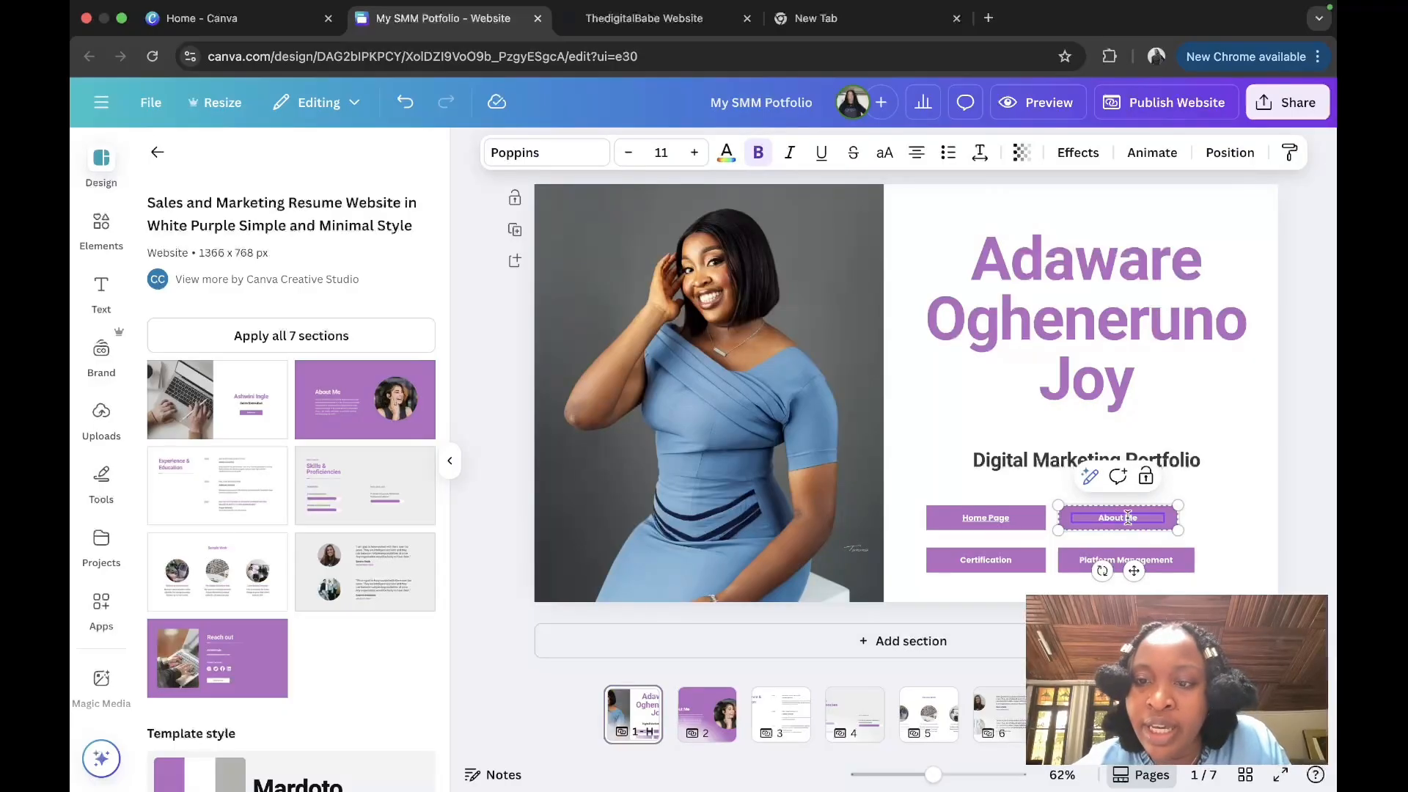
pyautogui.click(709, 727)
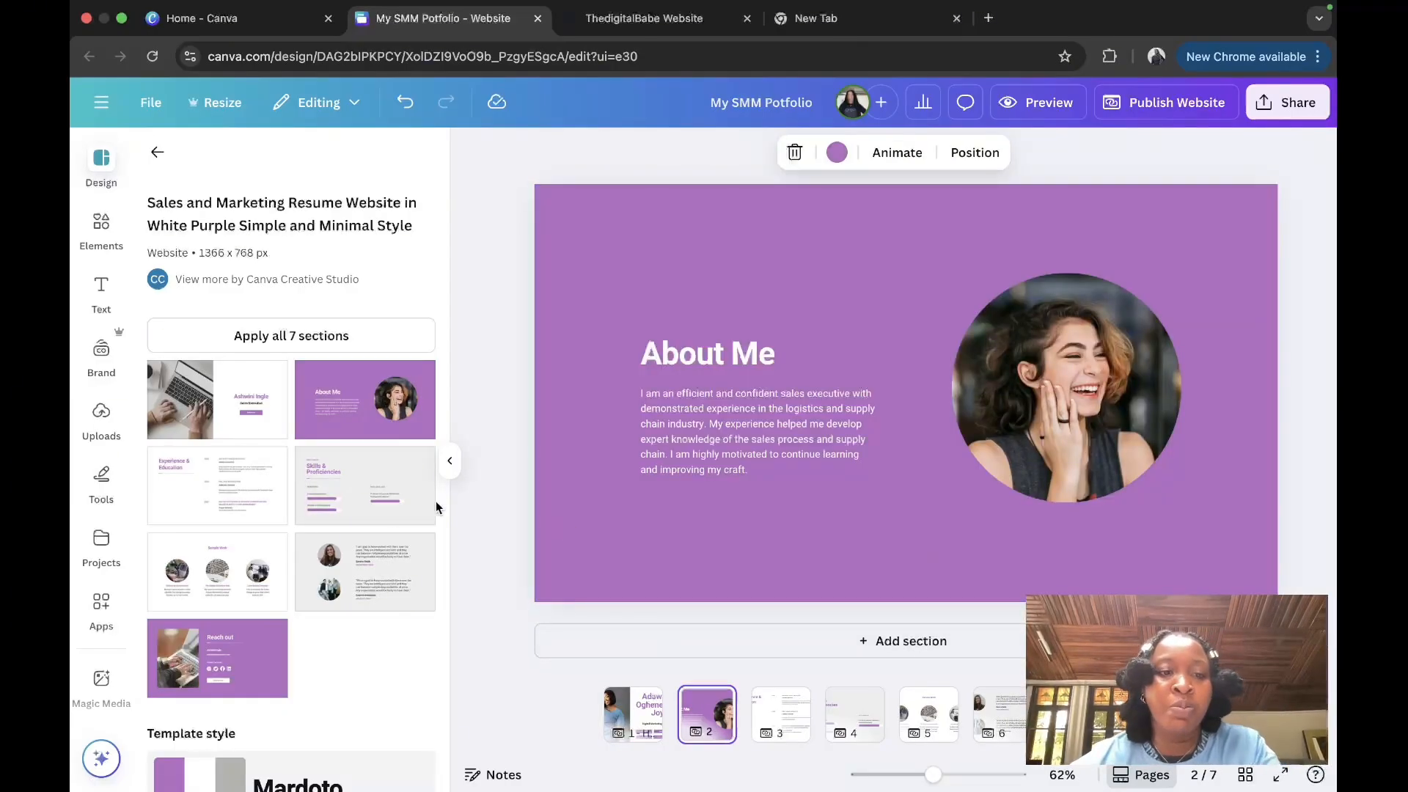
pyautogui.click(449, 462)
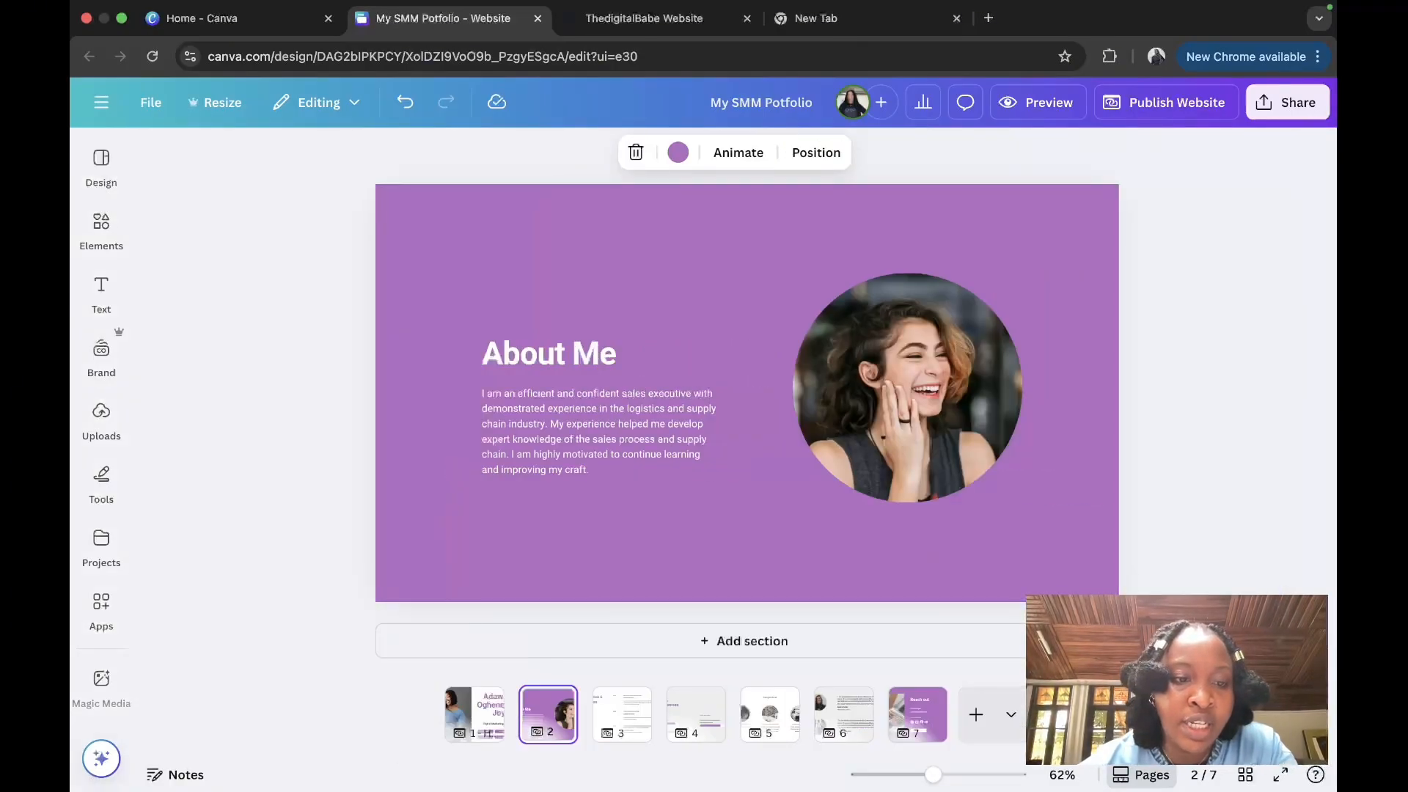
# Step: Title page 2 'About Me' in its notes, then return to the hero page
pyautogui.click(146, 776)
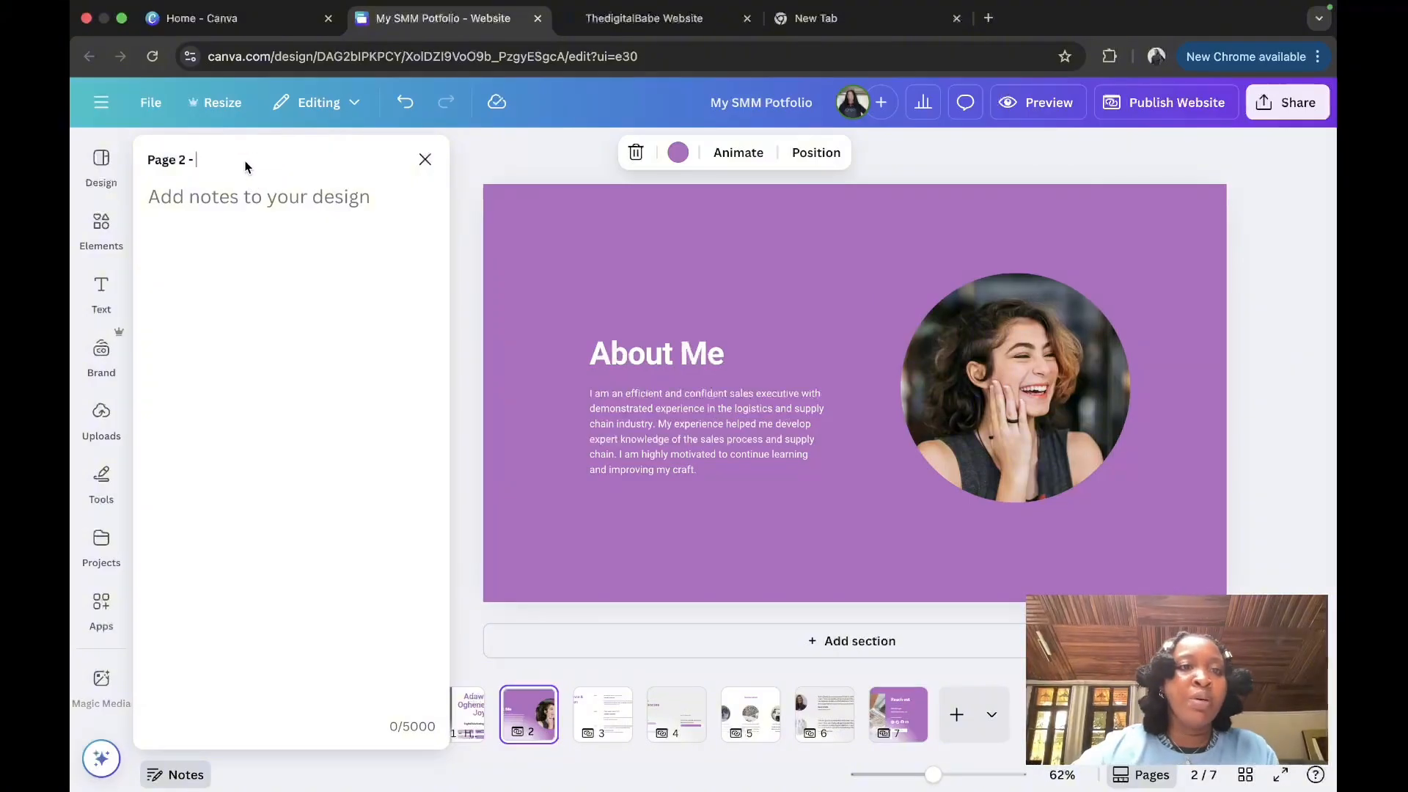
pyautogui.write('About Me')
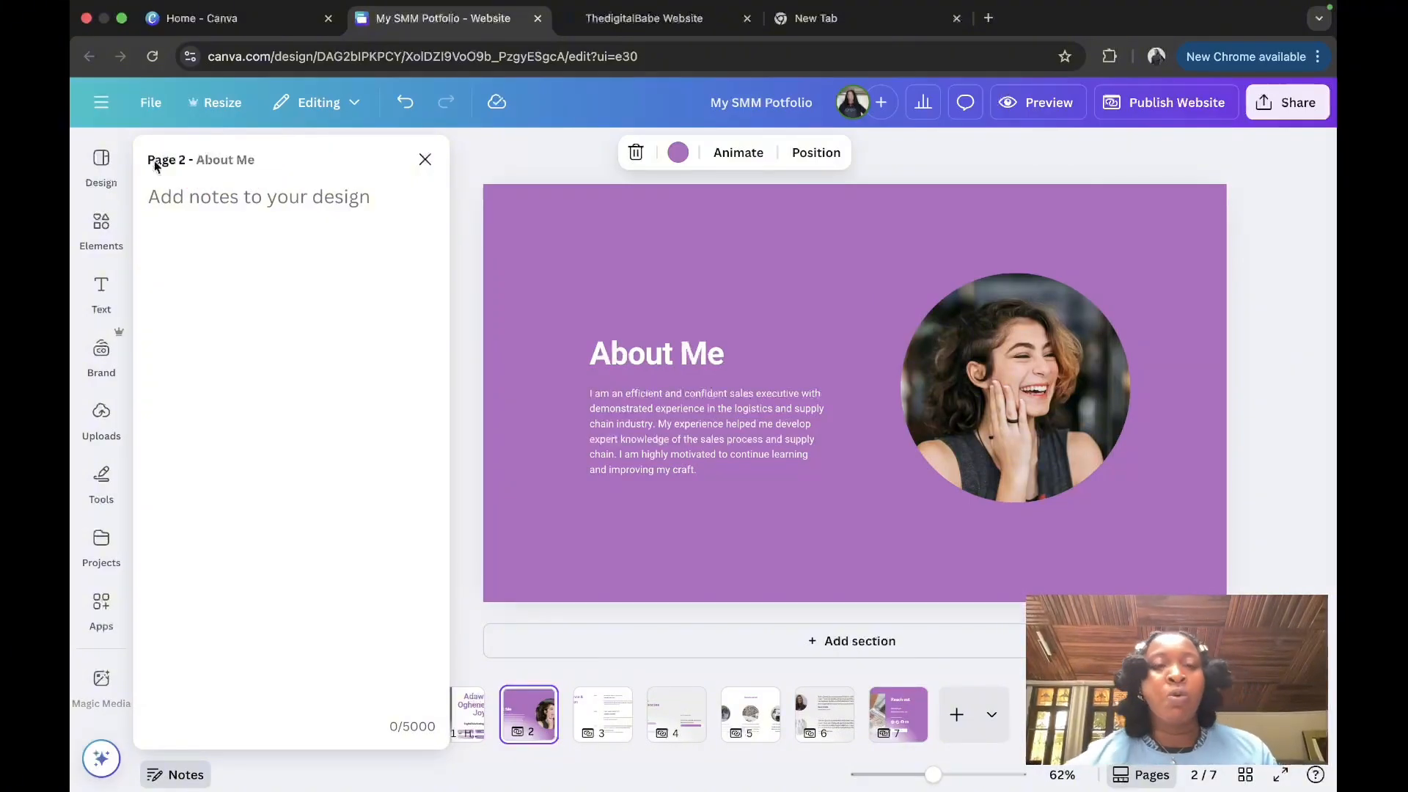
pyautogui.click(425, 159)
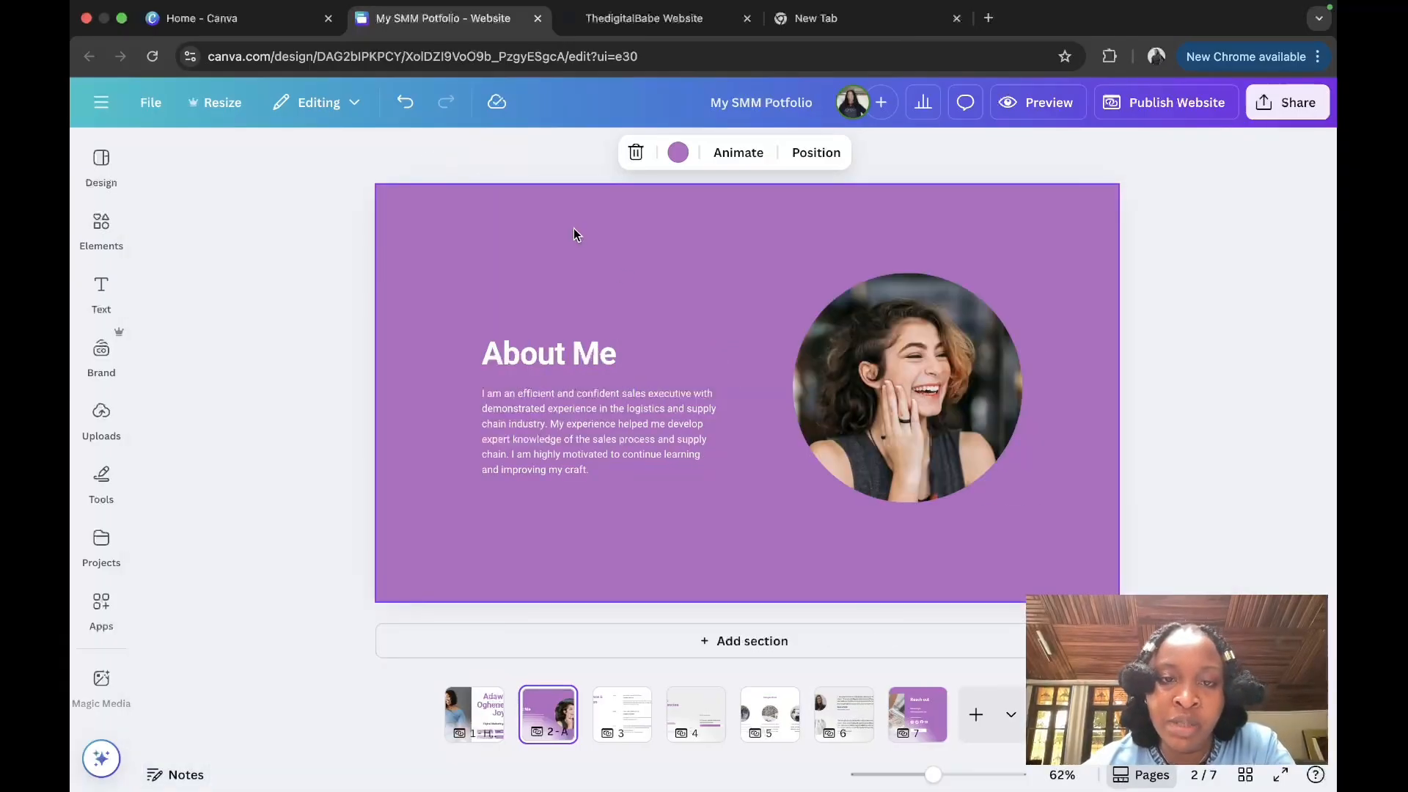
pyautogui.click(472, 729)
pyautogui.click(972, 516)
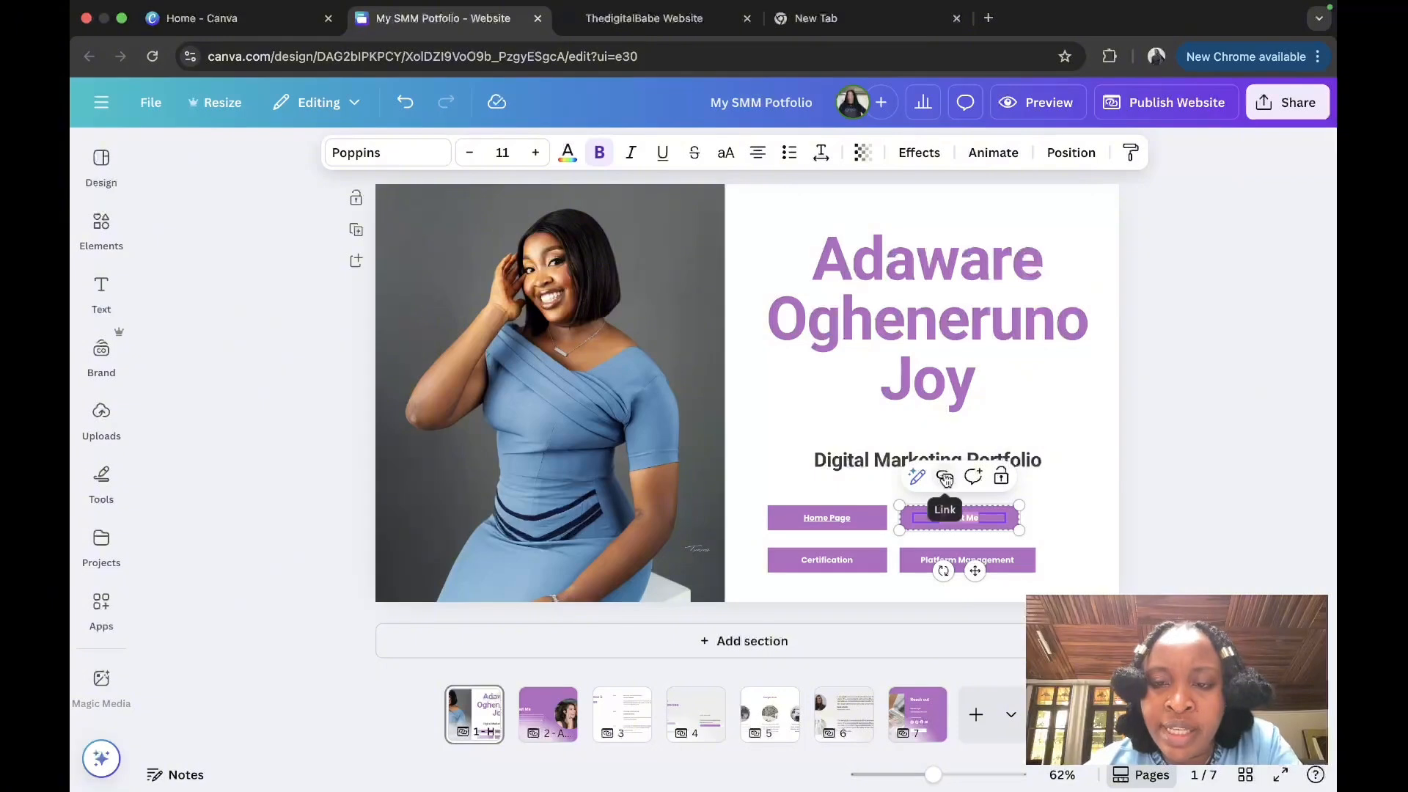
# Step: Link the hero page's About Me button to page '2 - About Me'
pyautogui.click(945, 478)
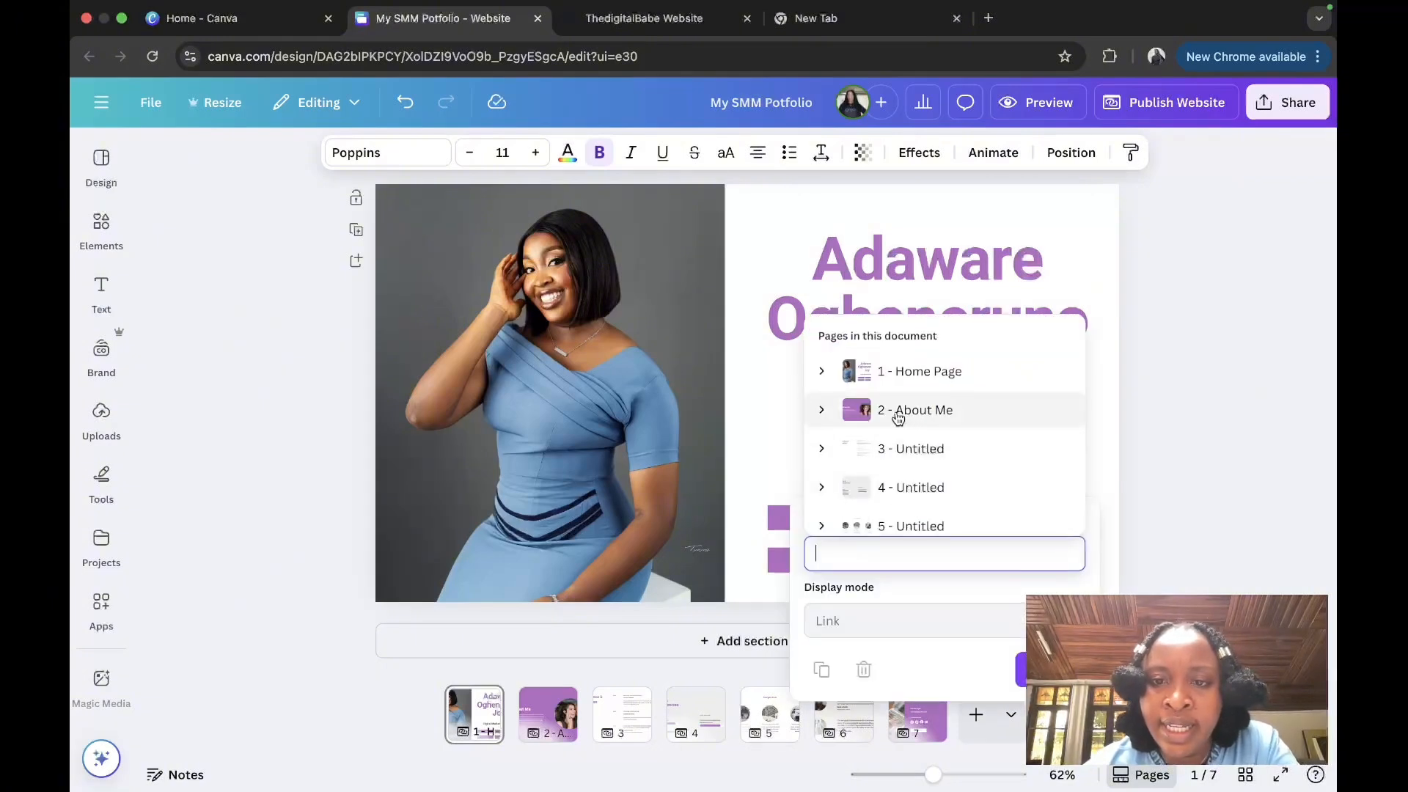
pyautogui.scroll(-2, 917, 486)
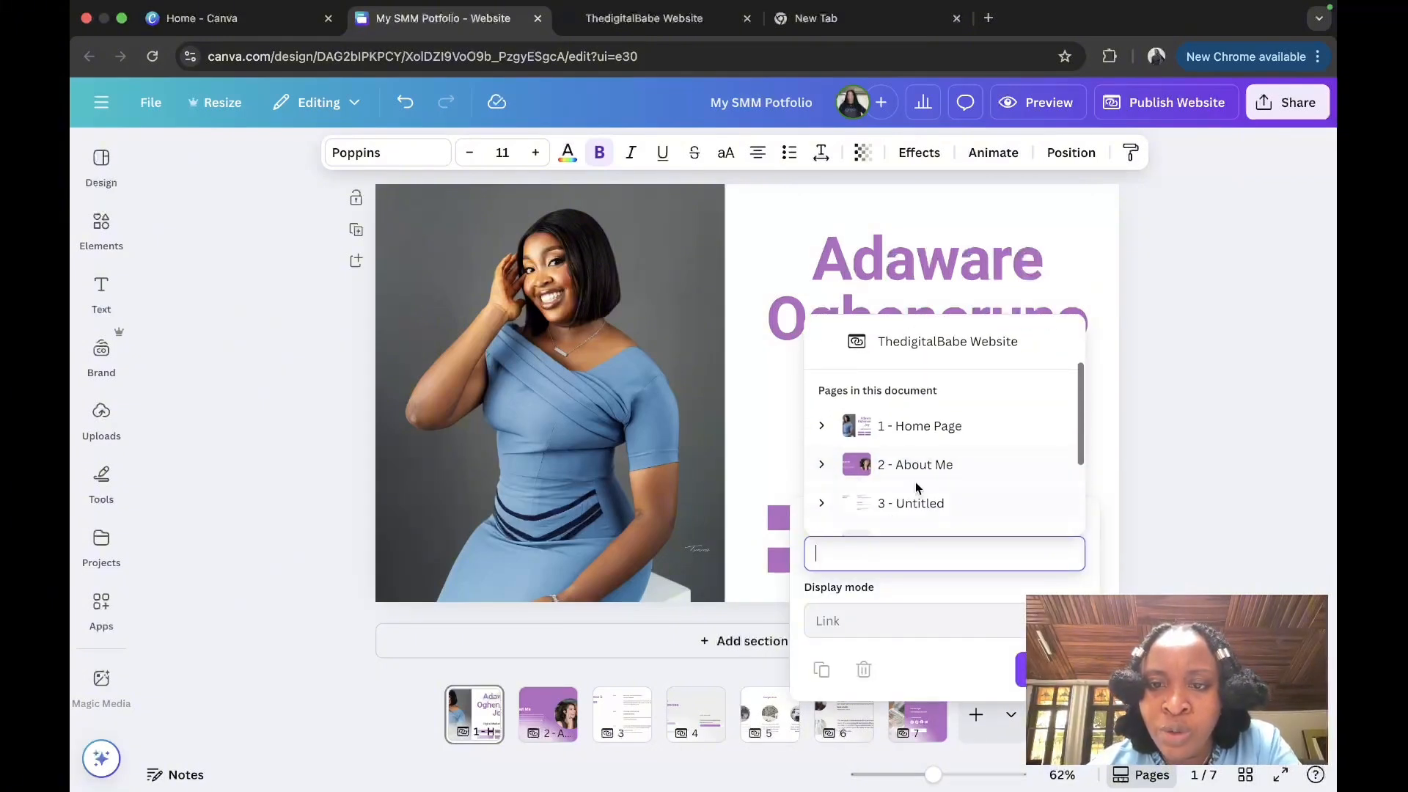
pyautogui.click(922, 465)
pyautogui.click(1041, 729)
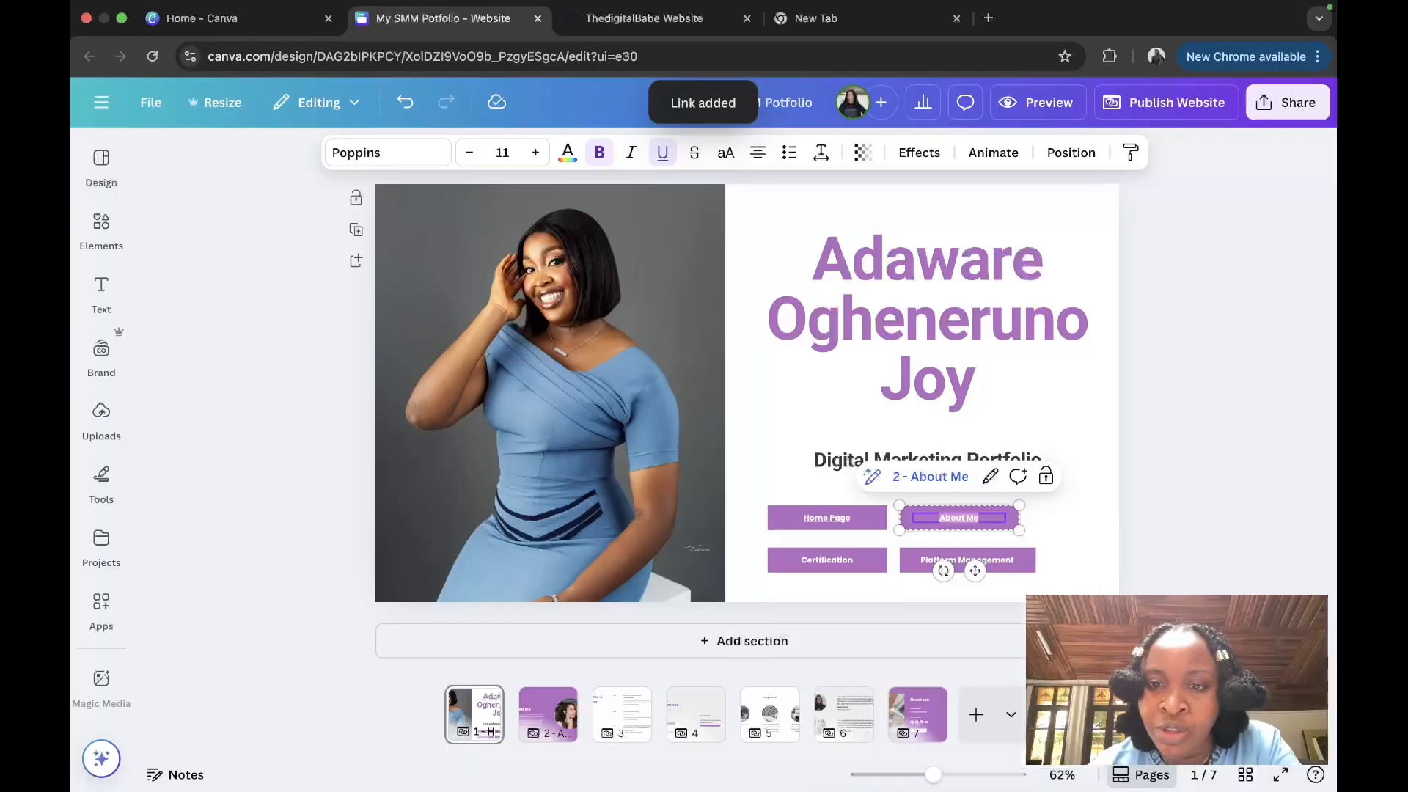
# Step: Follow the About Me button's link to jump to page 2
pyautogui.click(1046, 408)
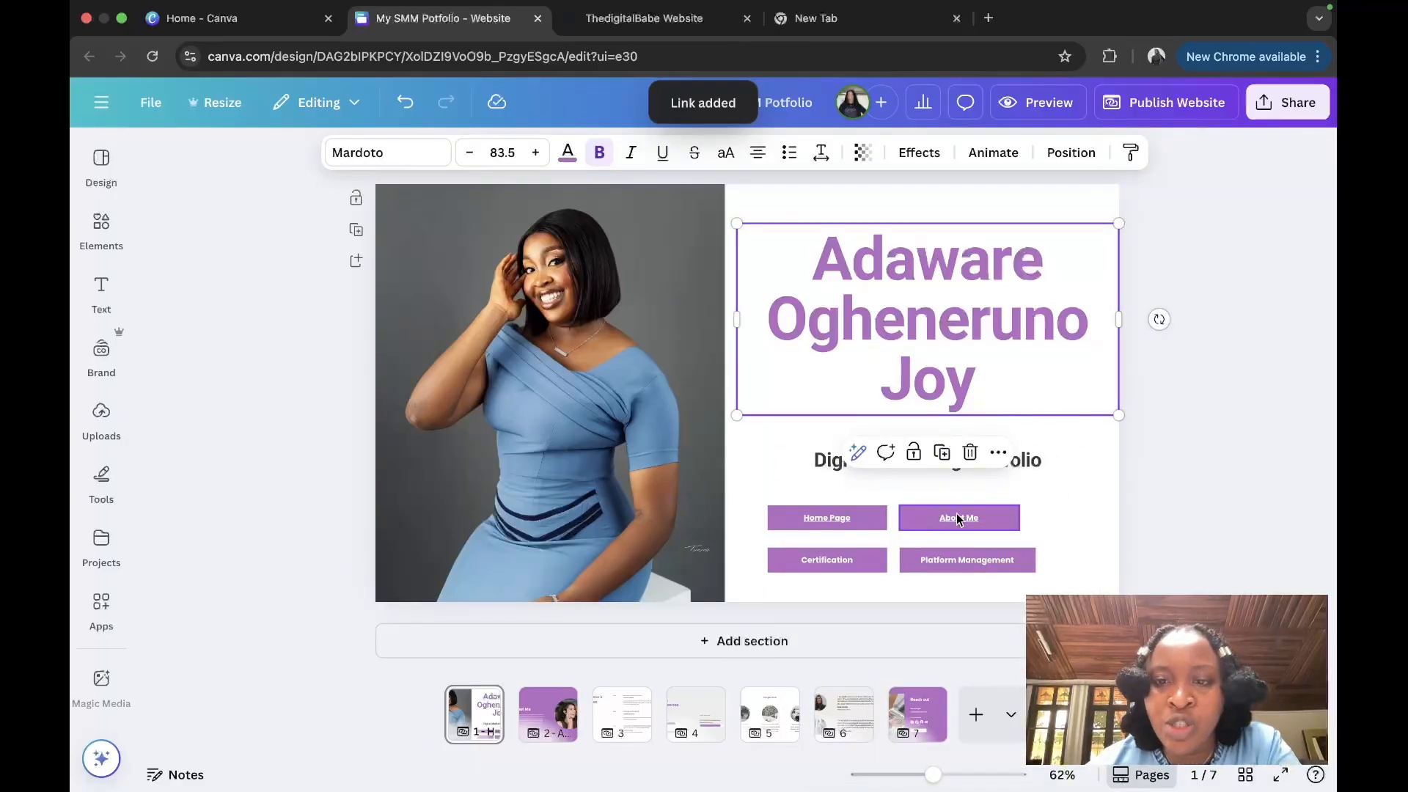
pyautogui.click(956, 516)
pyautogui.click(961, 477)
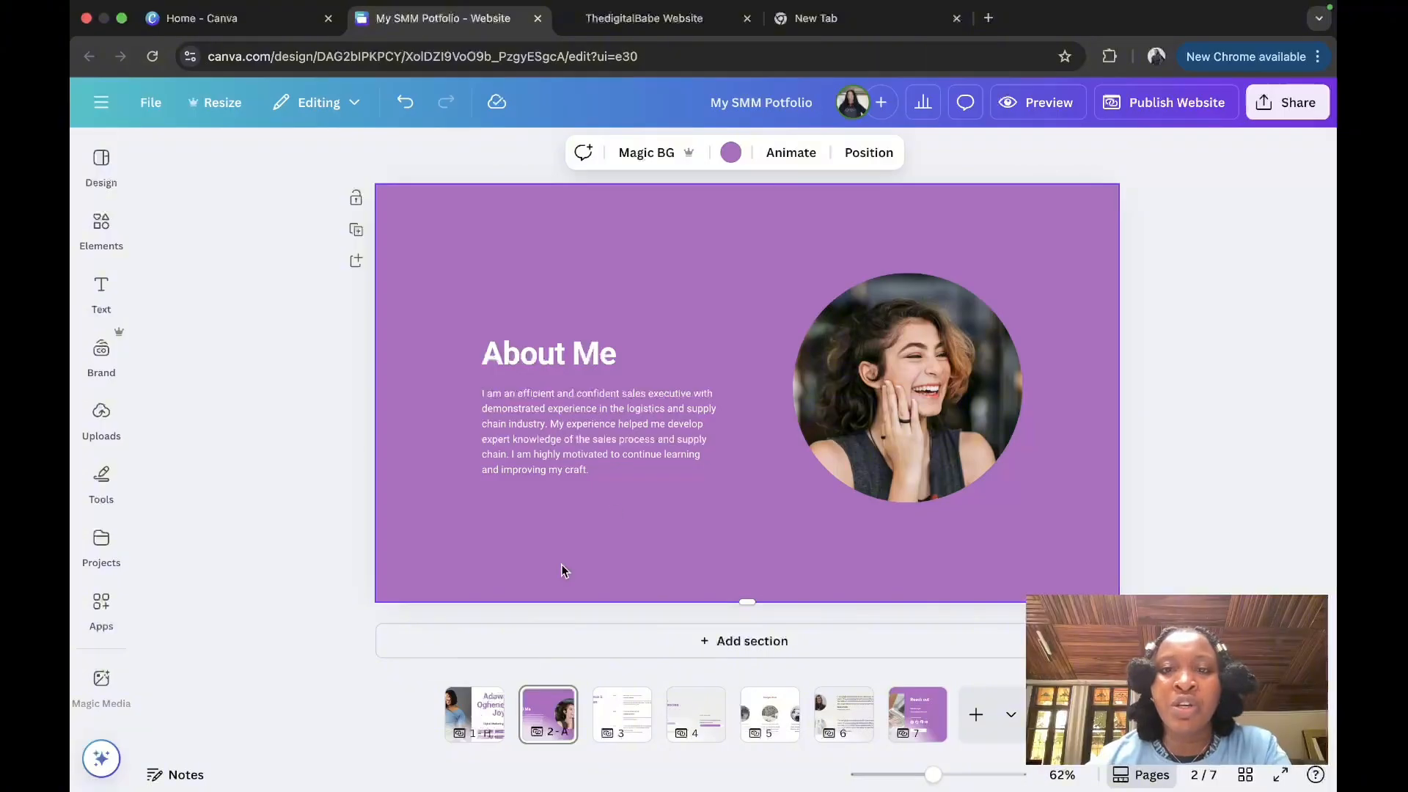
# Step: Shrink the portrait into the top-right corner and move the About Me heading top-left
pyautogui.click(881, 355)
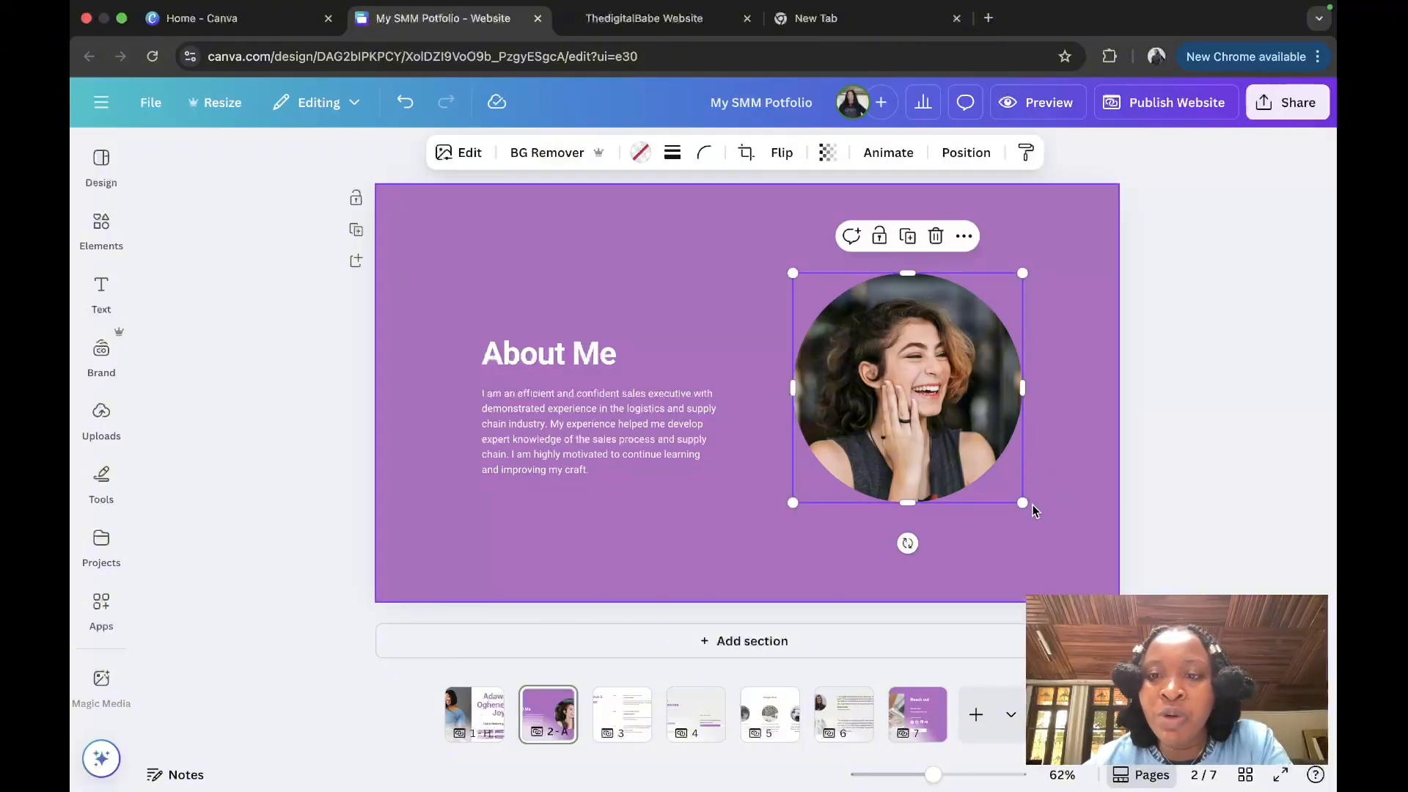
pyautogui.moveTo(1025, 502); pyautogui.dragTo(946, 433)
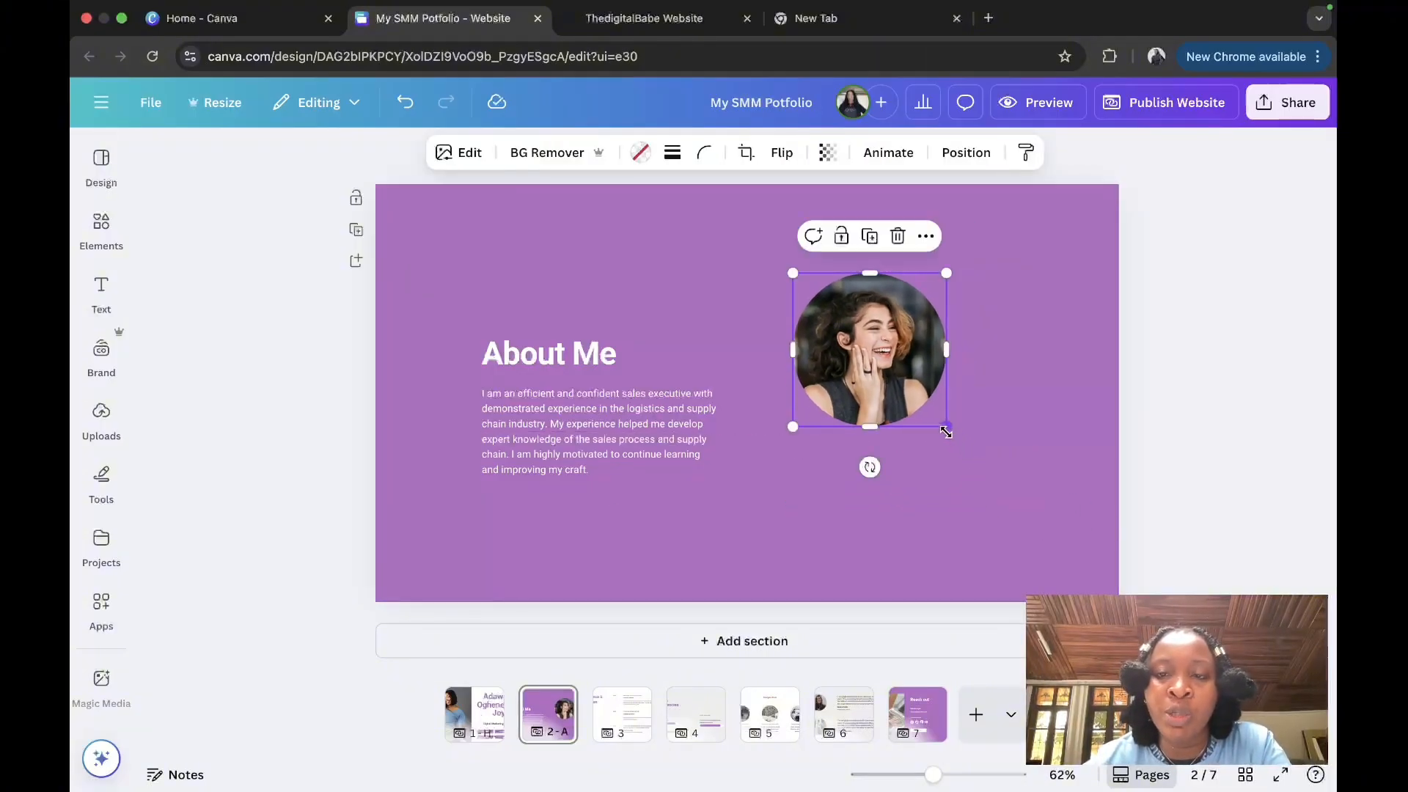
pyautogui.moveTo(881, 347); pyautogui.dragTo(1031, 285)
pyautogui.click(537, 355)
pyautogui.moveTo(537, 355); pyautogui.dragTo(471, 255)
# Step: Paste the new bio into the body paragraph, replacing its two dashes with commas
pyautogui.click(518, 455)
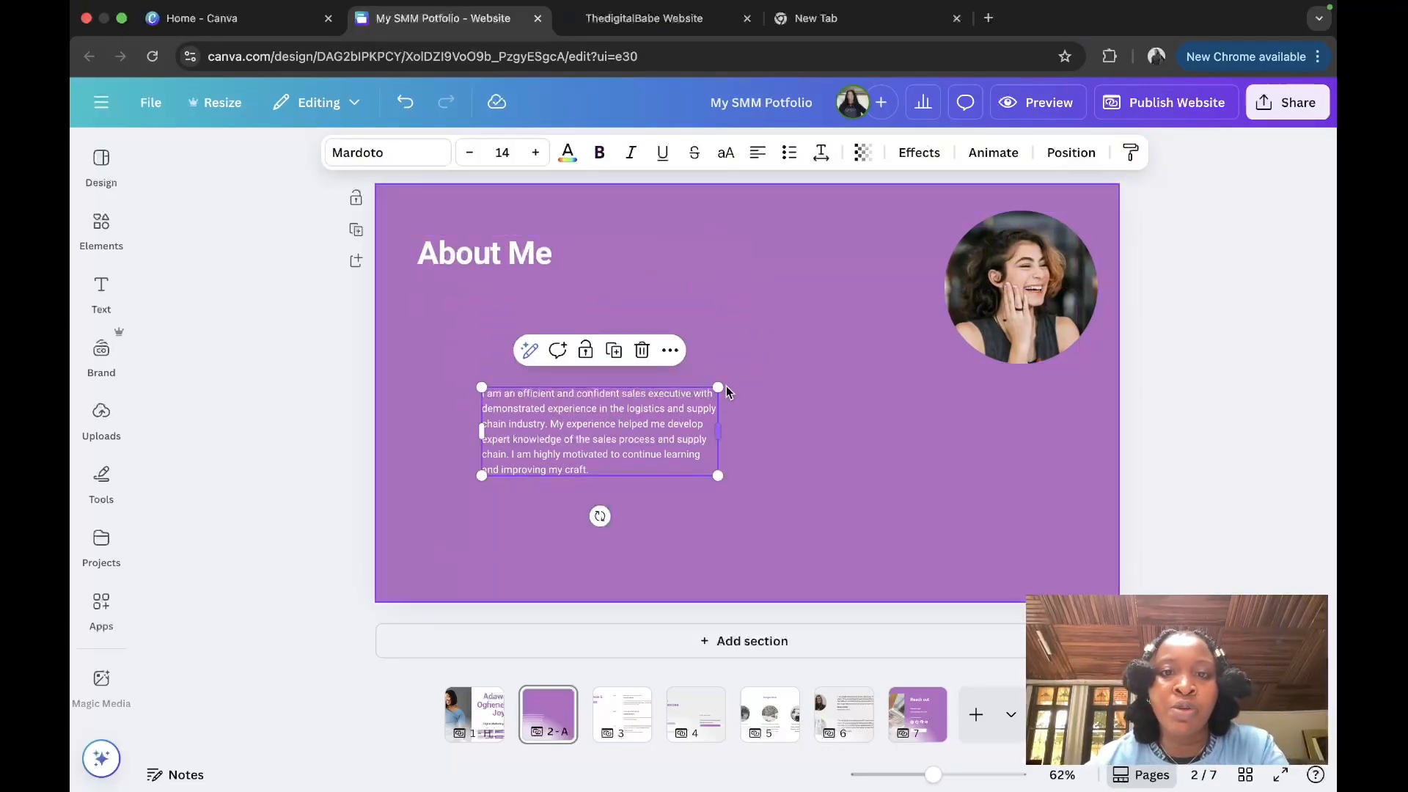
pyautogui.moveTo(722, 382); pyautogui.dragTo(882, 332)
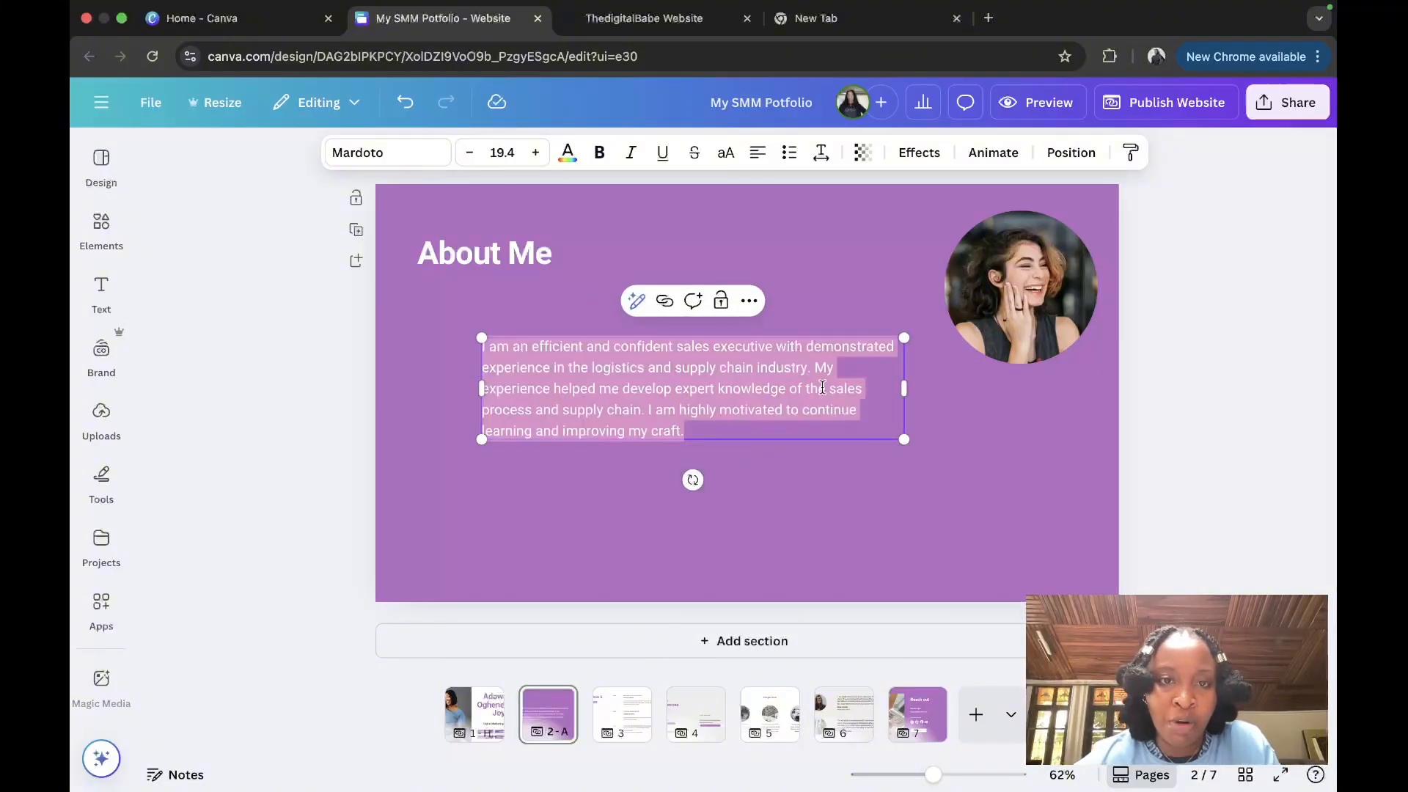
pyautogui.write('Hi, I’m [Your Name], a passionate social media manager who helps small brands grow through strategy, storytelling, and content that connects. I started my journey by managing my own personal brand and later expanded into freelancing — helping brands improve their presence and engagement. I believe social media is more than posting — it’s about community and communication.')
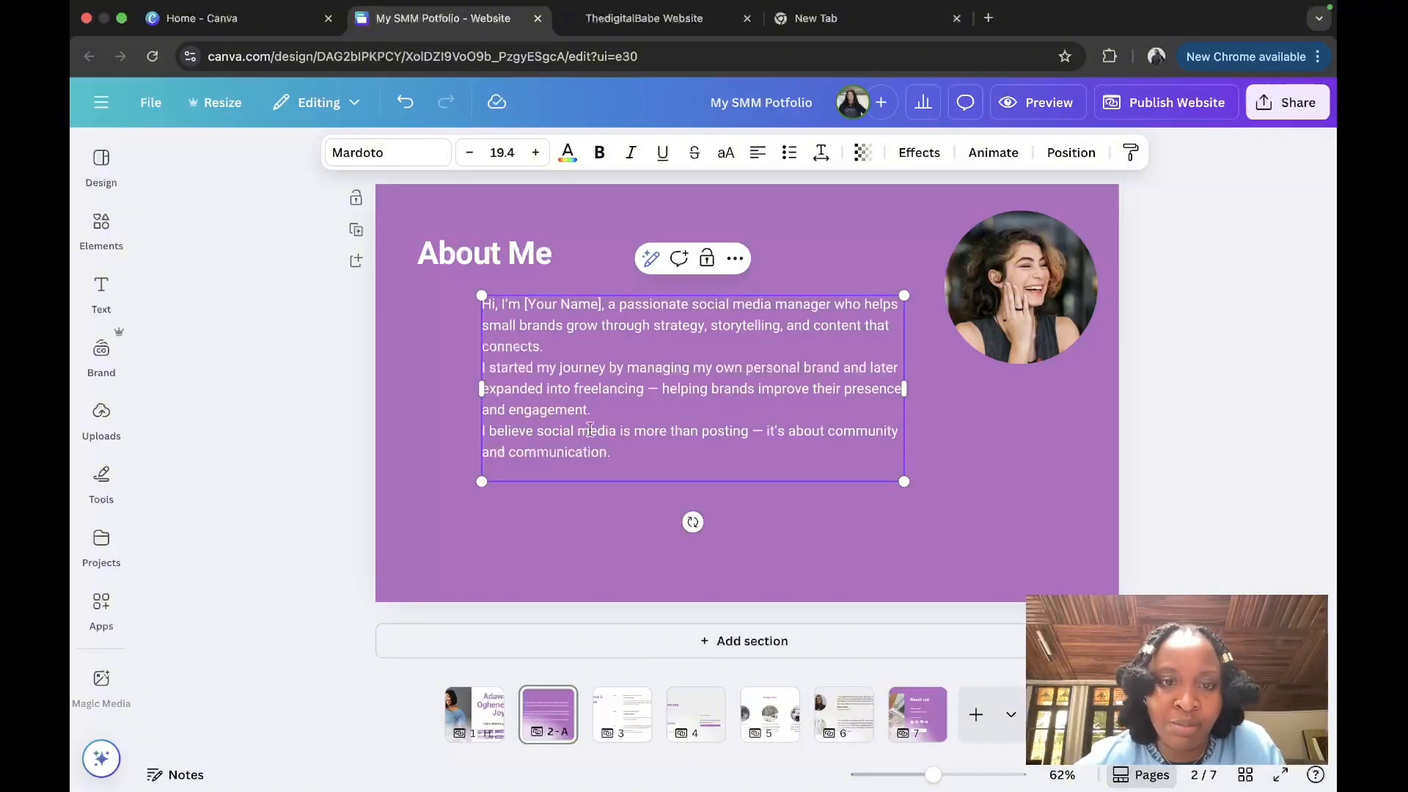
pyautogui.press('BackSpace')
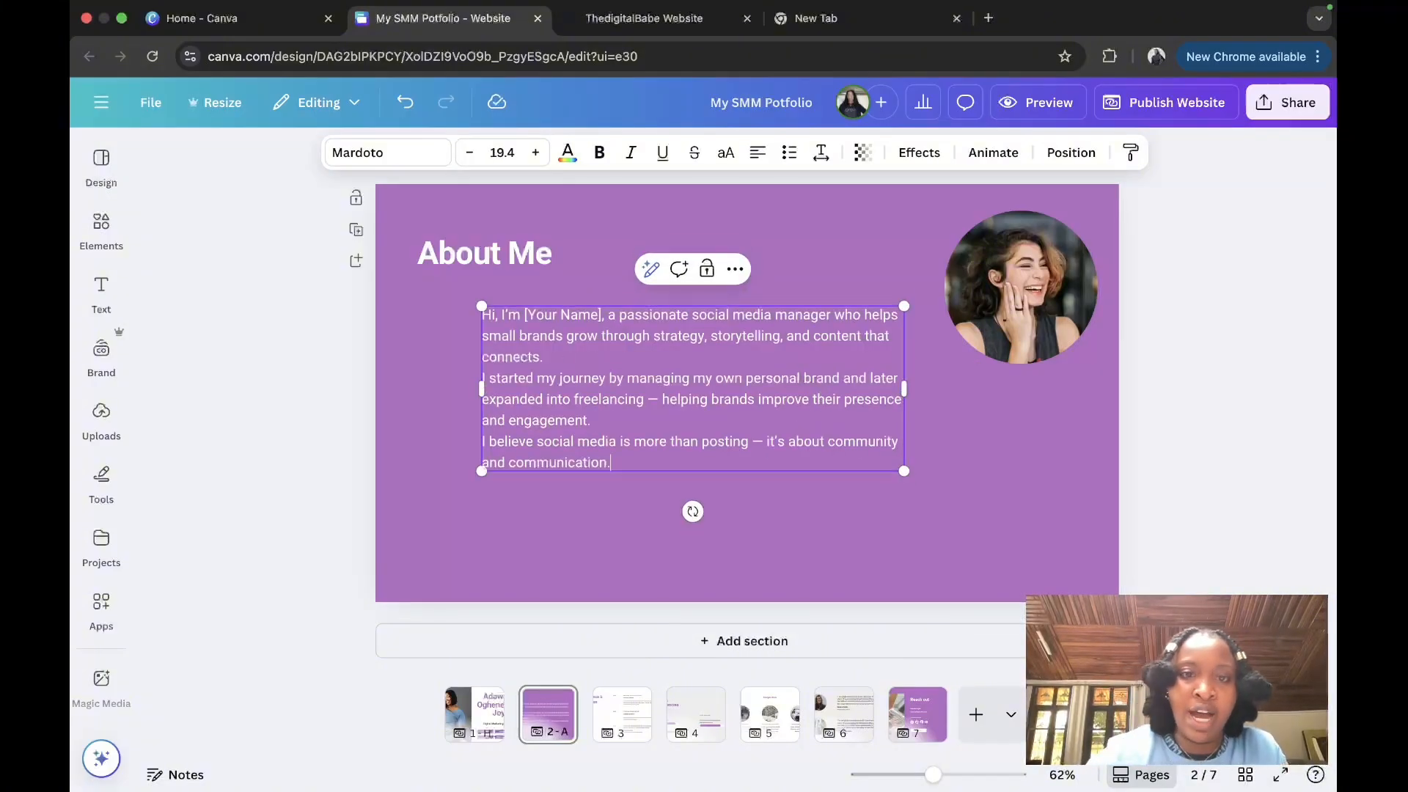
pyautogui.click(656, 399)
pyautogui.press('BackSpace')
pyautogui.press('BackSpace')
pyautogui.write(',')
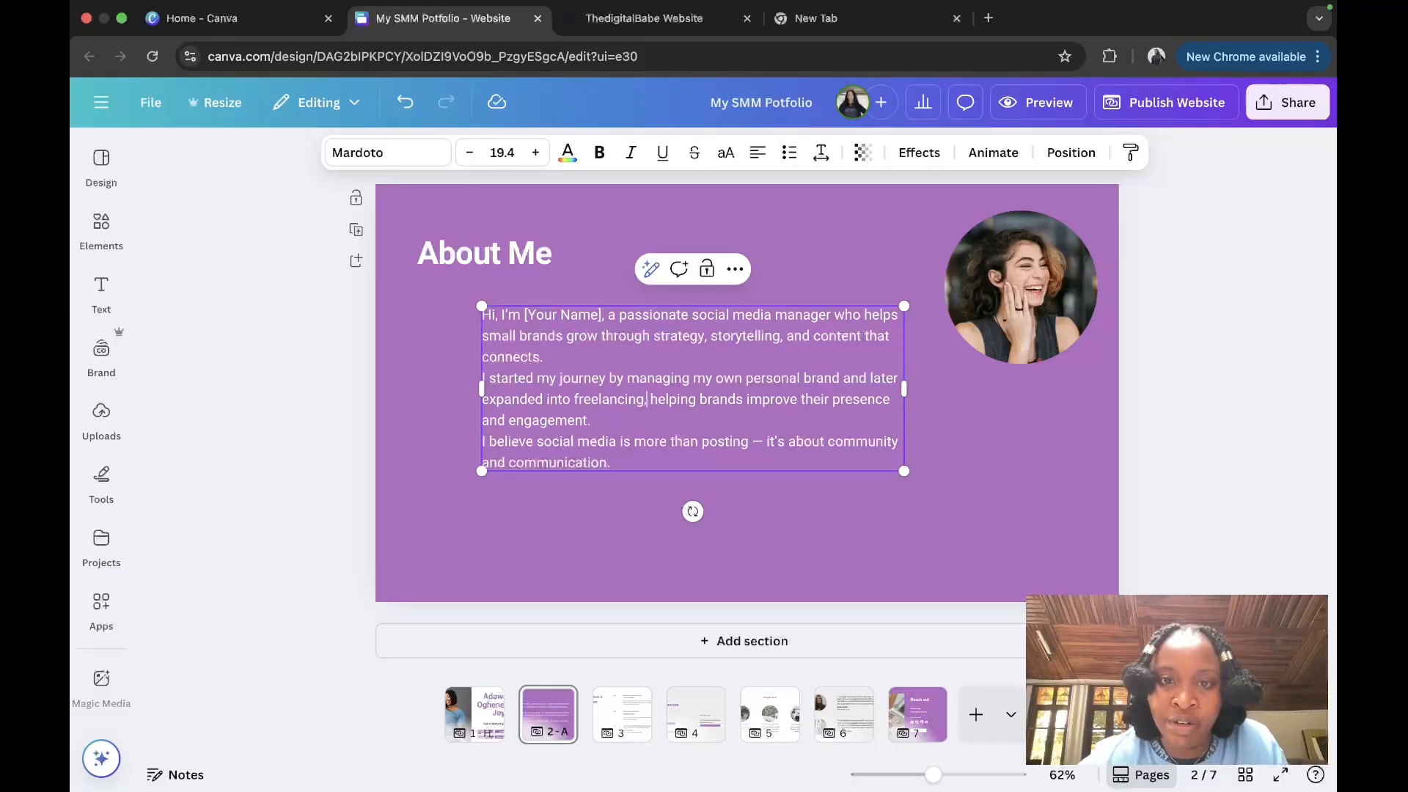
pyautogui.click(764, 445)
pyautogui.press('BackSpace')
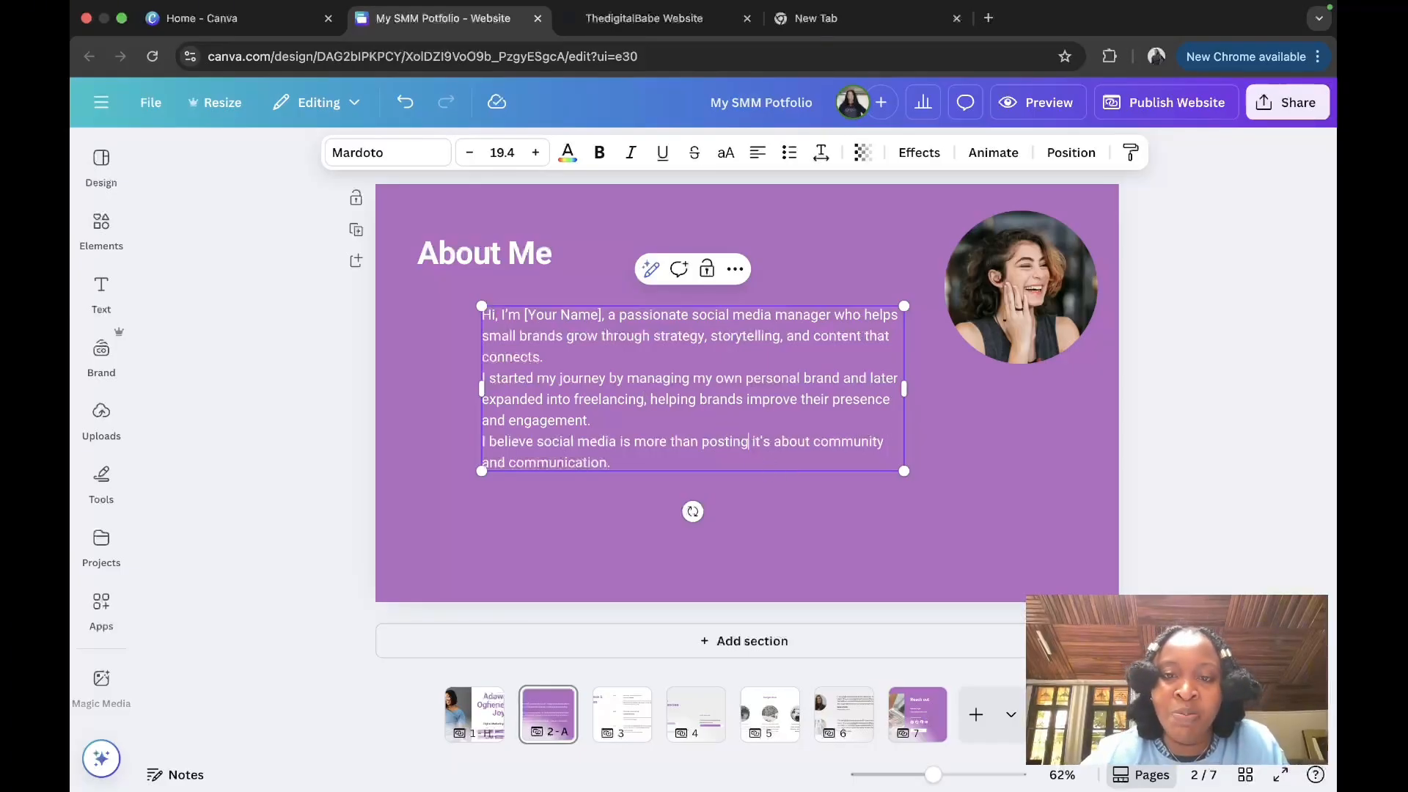
pyautogui.write(',')
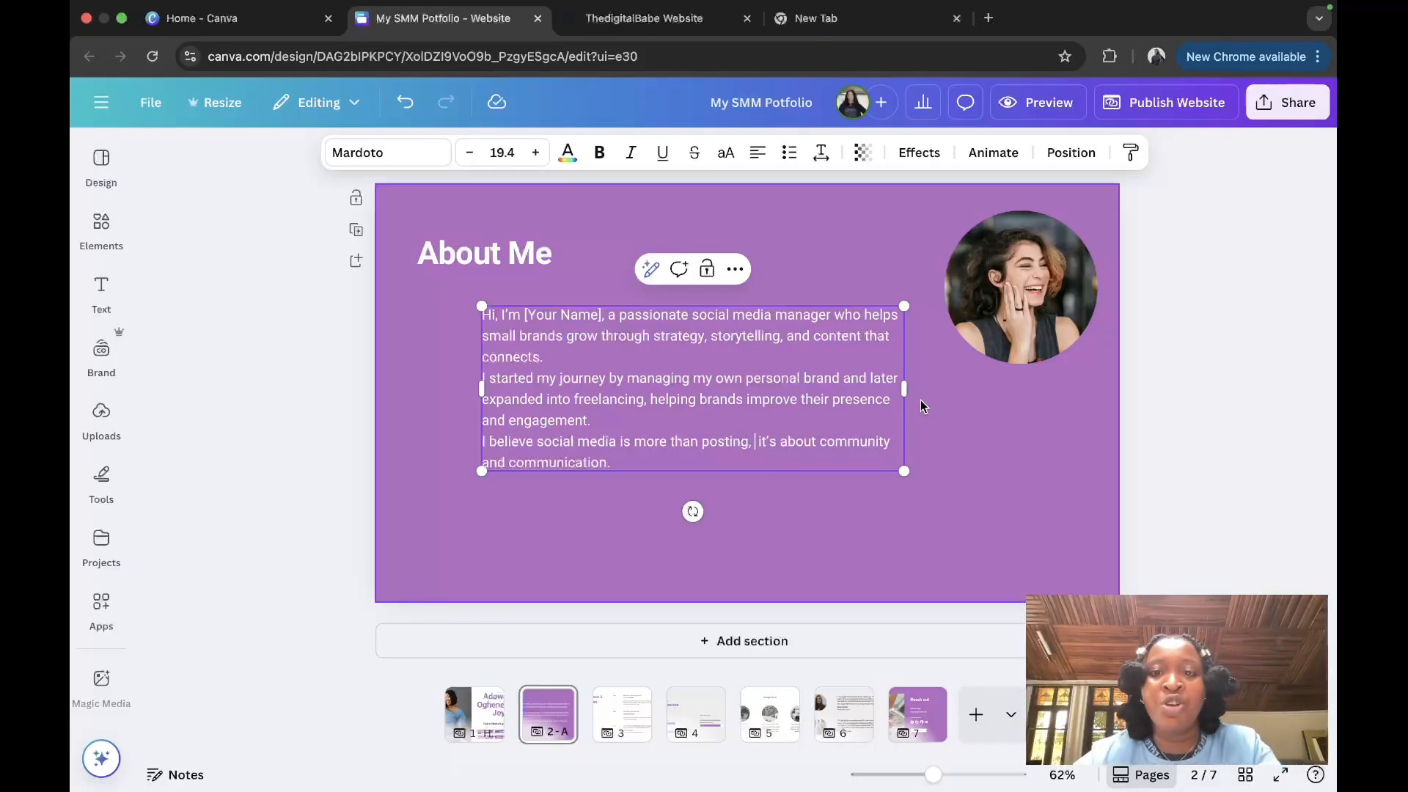
# Step: Resize the bio text box and align it under the About Me heading
pyautogui.moveTo(904, 391); pyautogui.dragTo(1075, 469)
pyautogui.moveTo(1078, 399); pyautogui.dragTo(1031, 404)
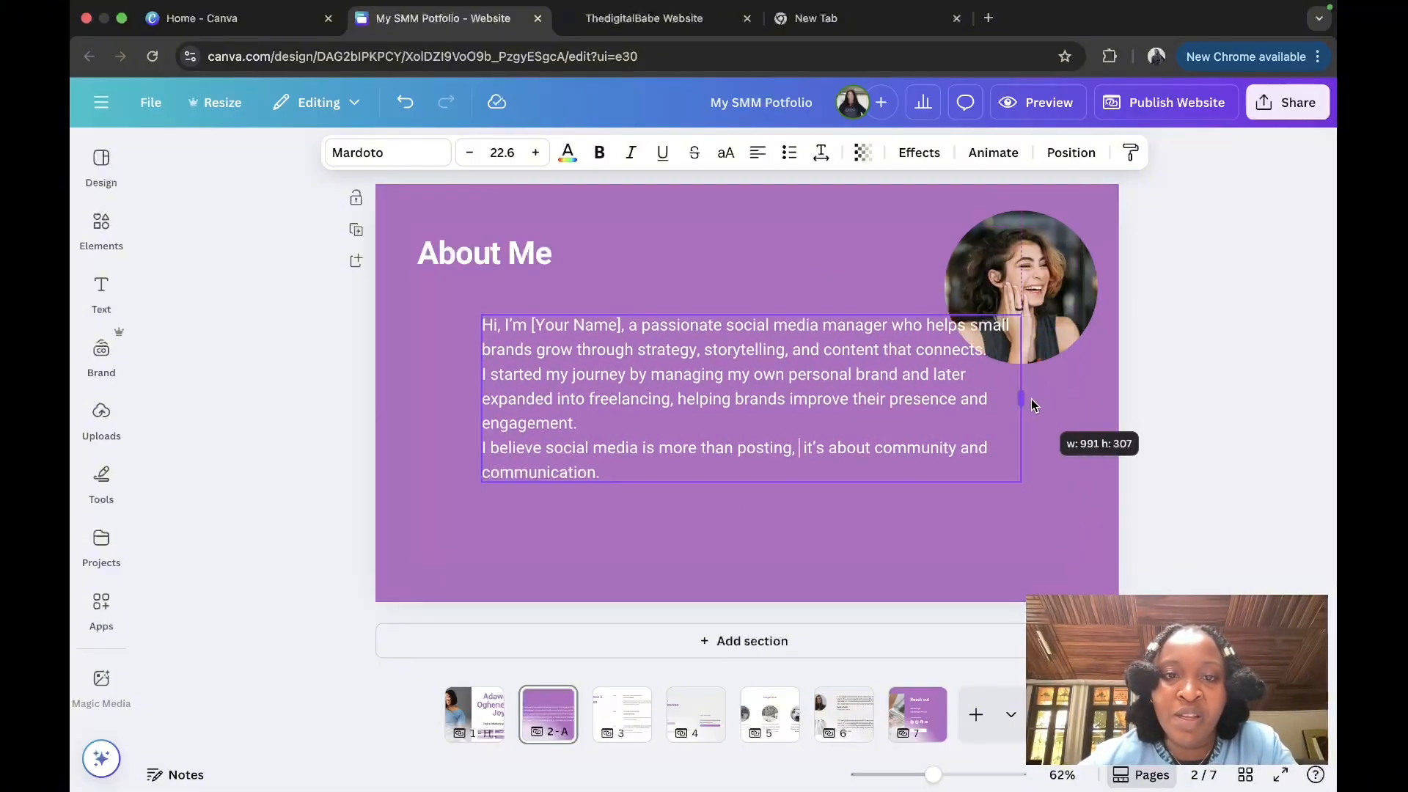
pyautogui.moveTo(780, 345); pyautogui.dragTo(717, 324)
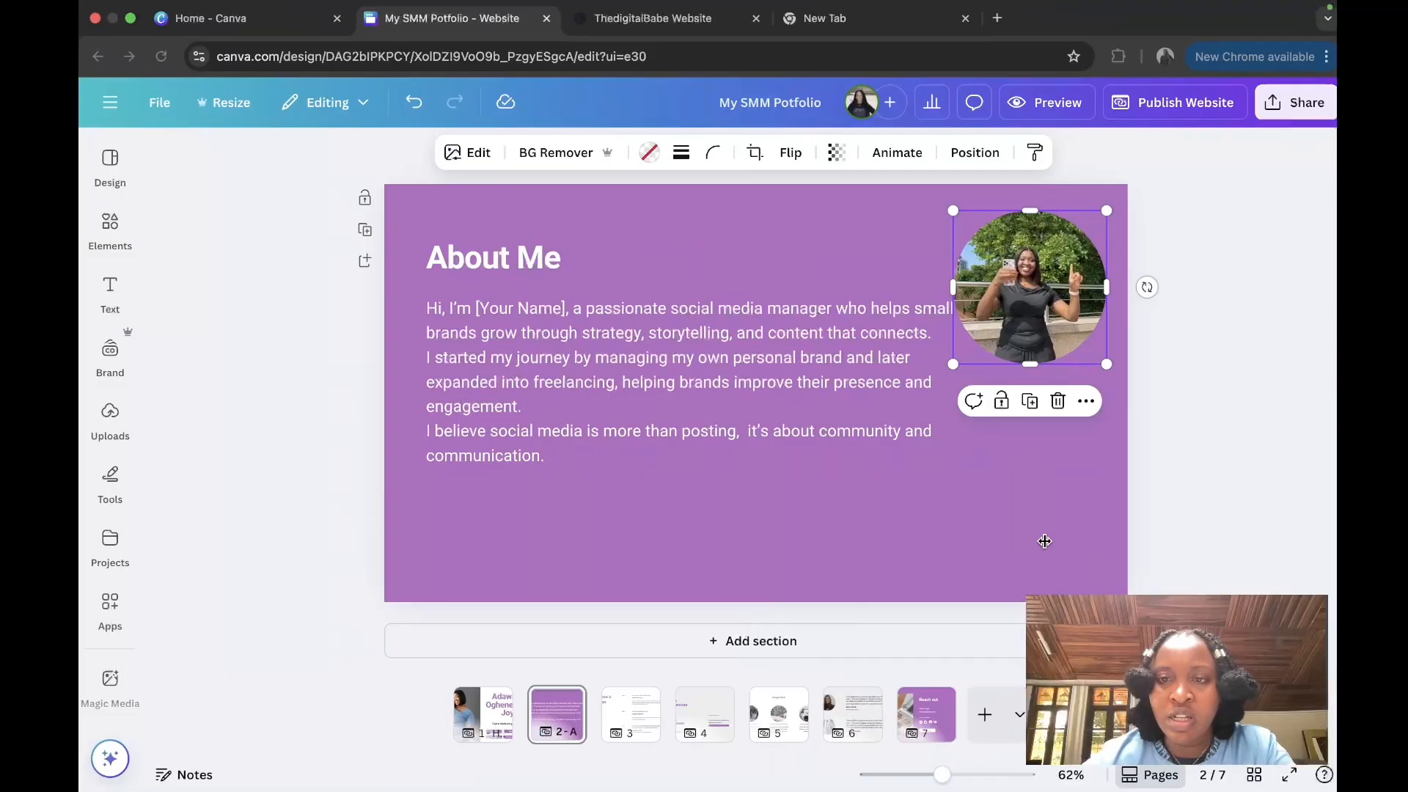
pyautogui.click(1049, 542)
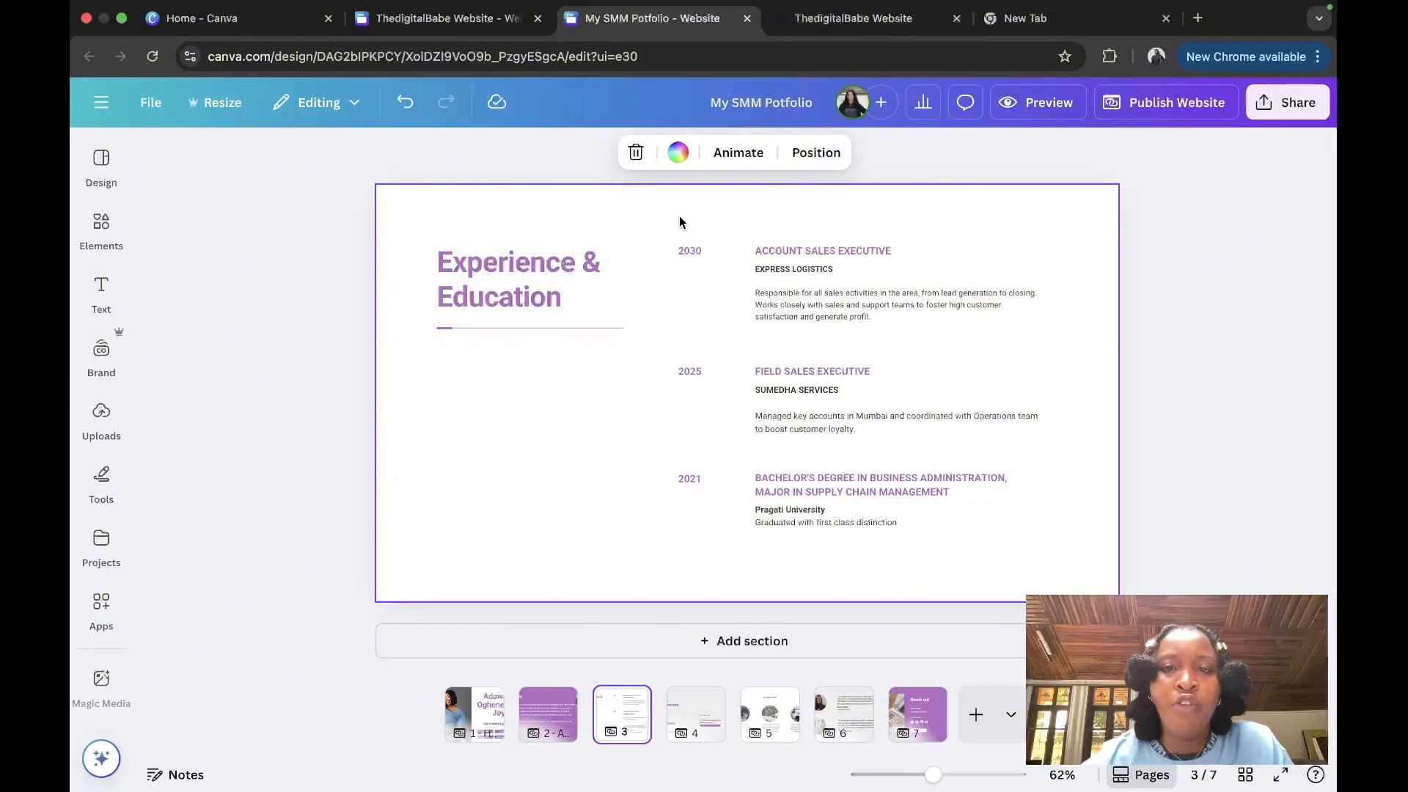
# Step: Delete all the timeline entries and shorten the line under the heading
pyautogui.moveTo(679, 222); pyautogui.dragTo(991, 520)
pyautogui.press('Delete')
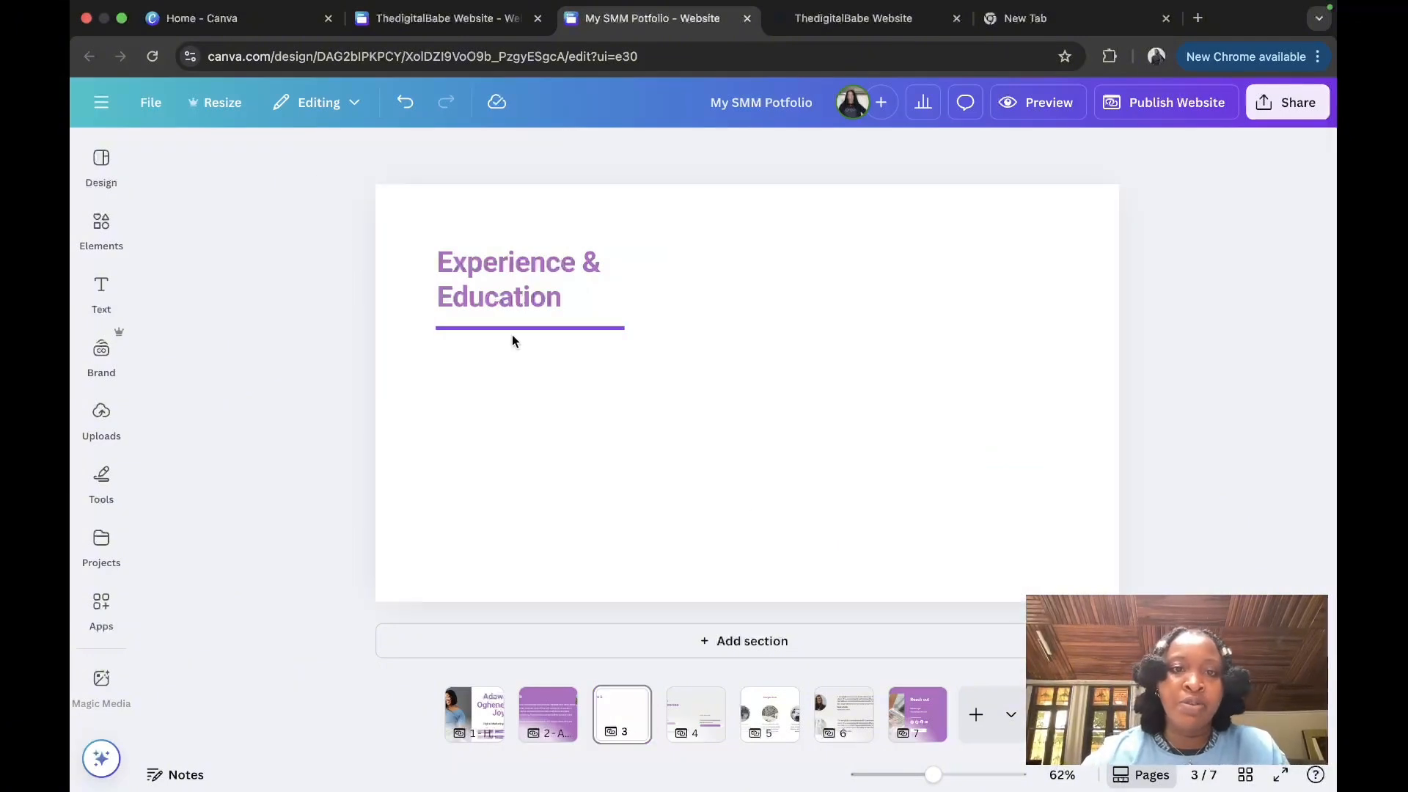
pyautogui.click(512, 329)
pyautogui.moveTo(623, 327); pyautogui.dragTo(452, 327)
# Step: Retitle the heading 'My Services', enlarge it and move it up and left
pyautogui.click(524, 265)
pyautogui.click(527, 261)
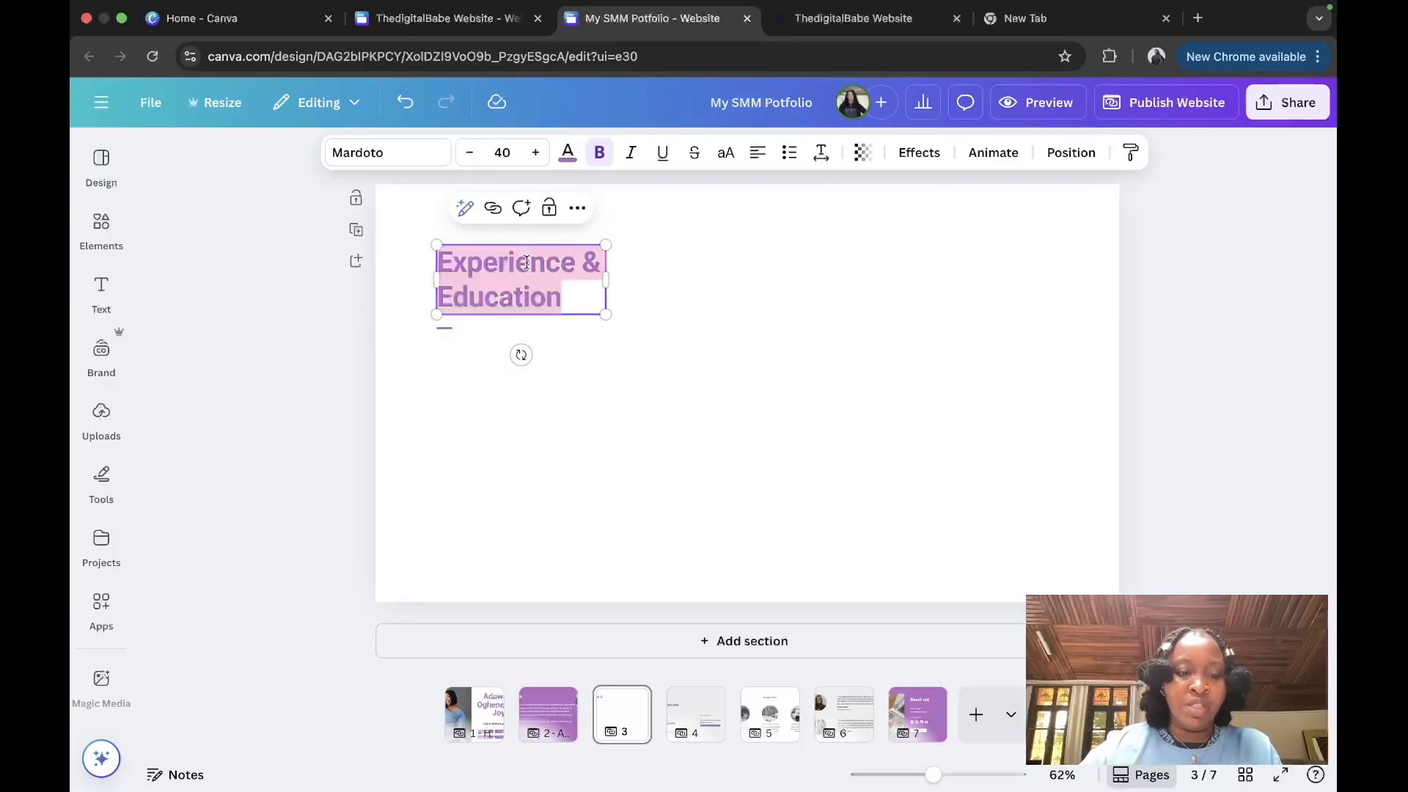
pyautogui.write('My')
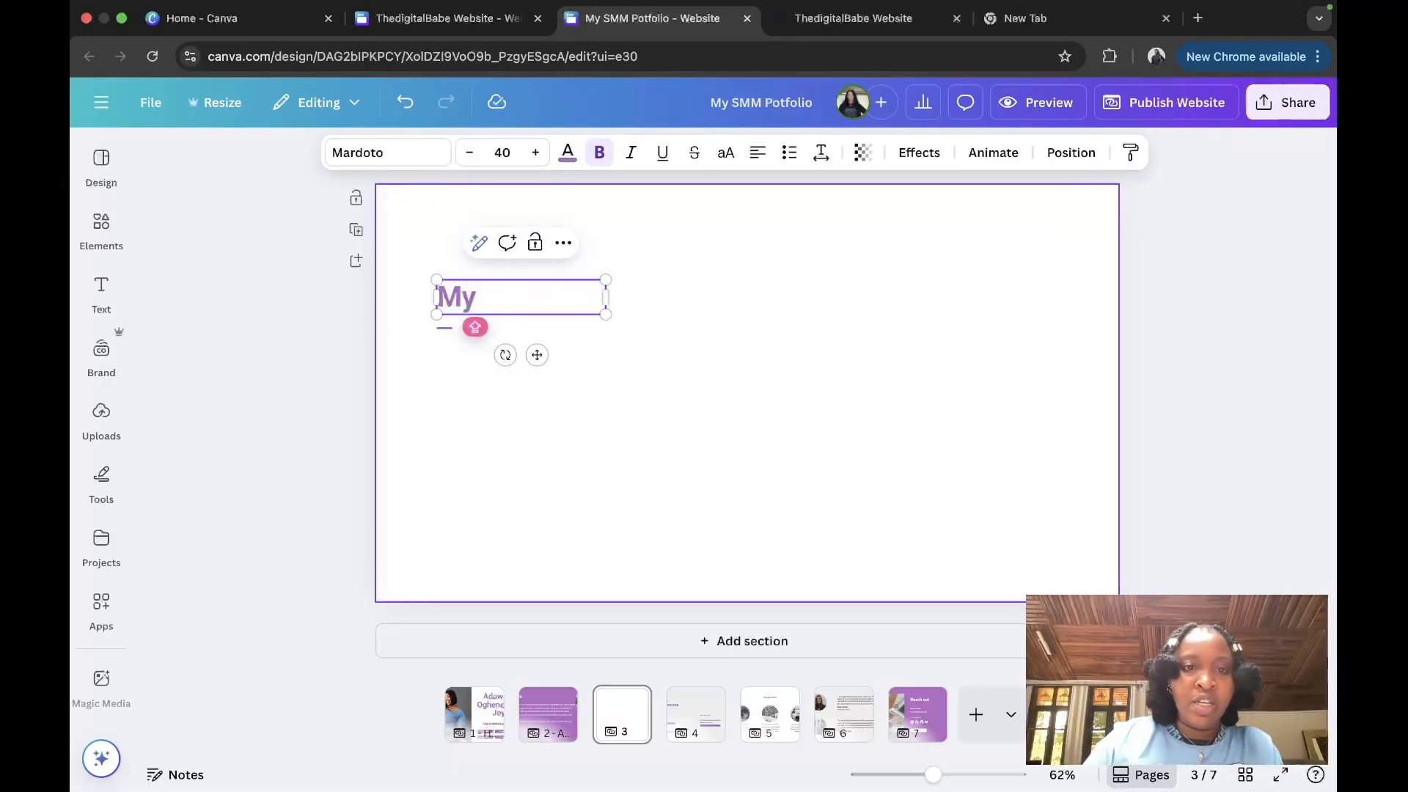
pyautogui.write(' Services')
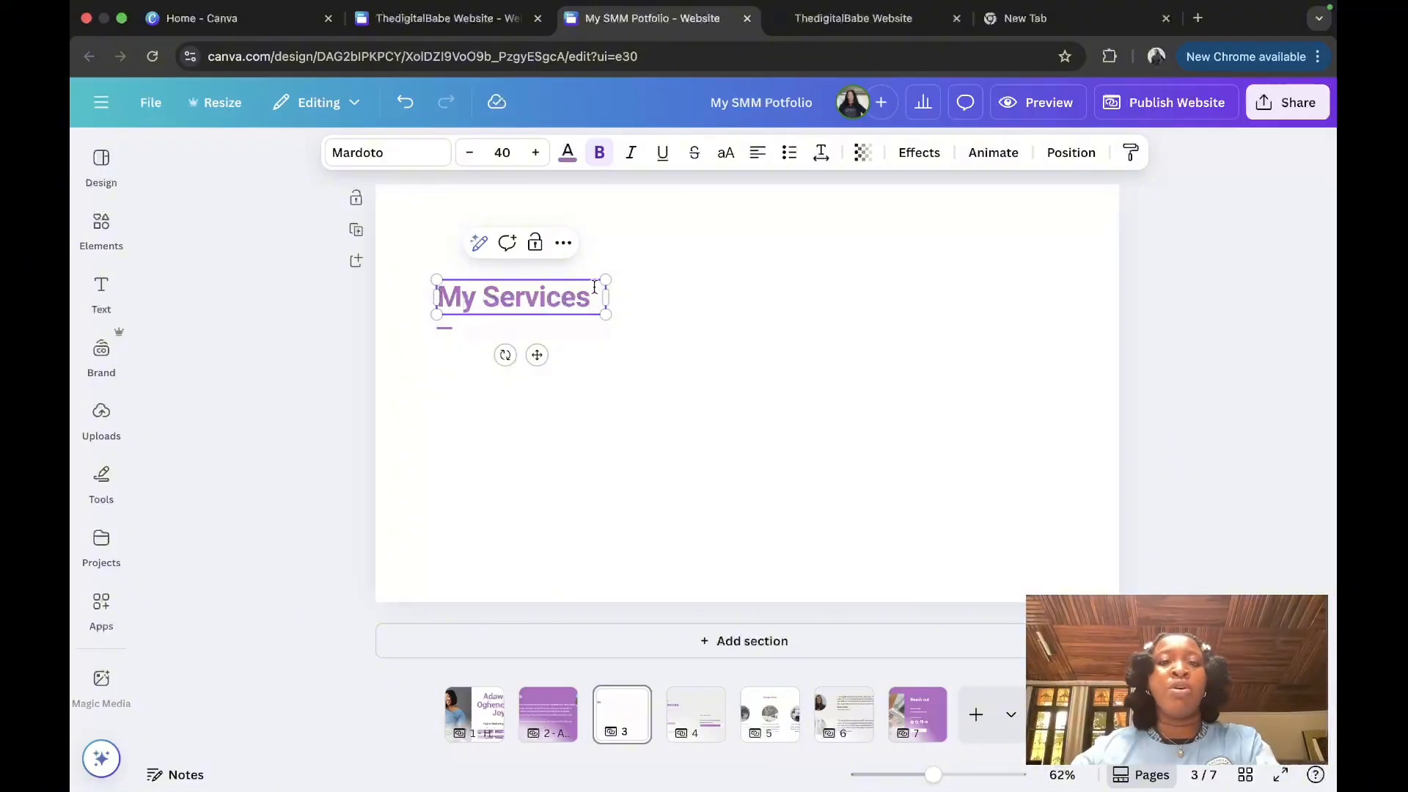
pyautogui.moveTo(614, 316); pyautogui.dragTo(663, 323)
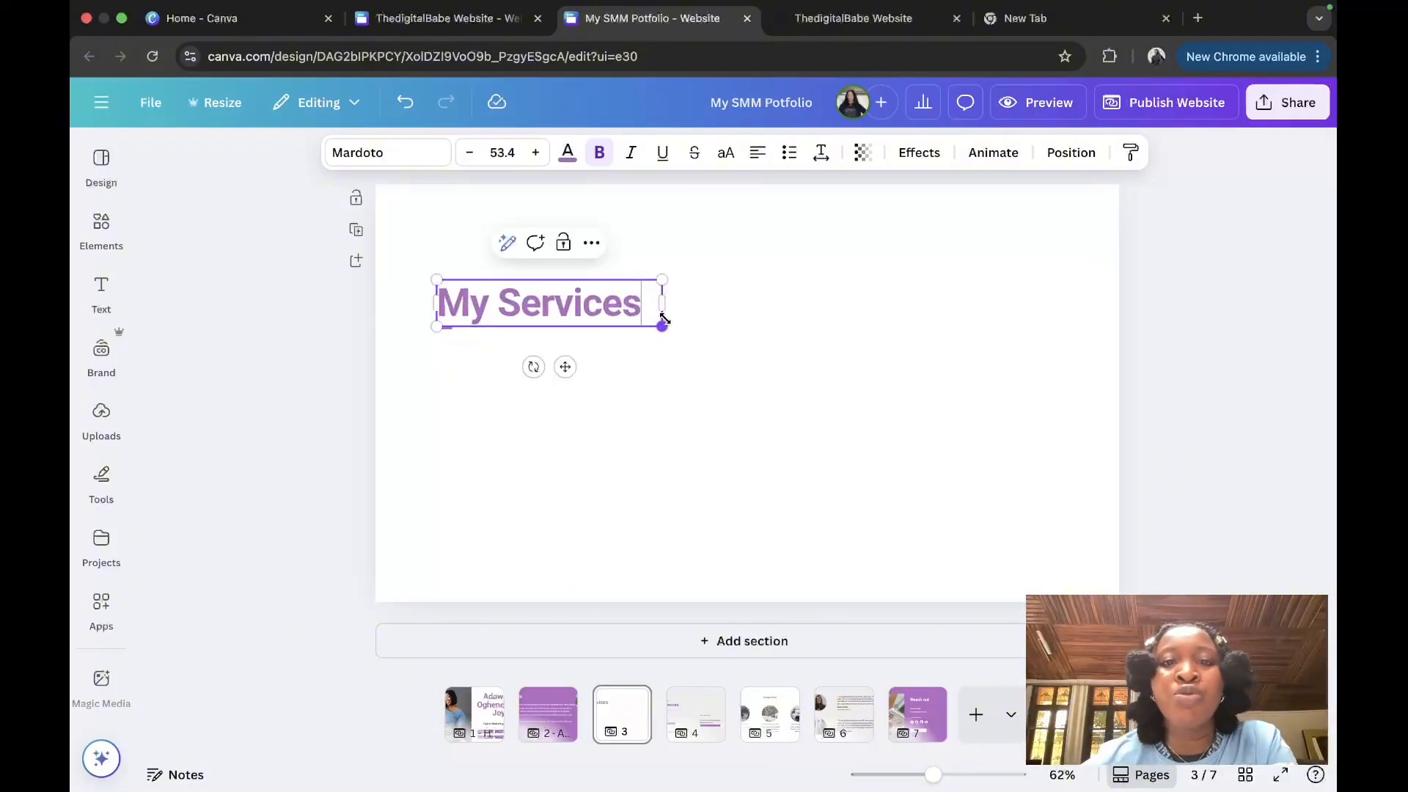
pyautogui.click(692, 287)
pyautogui.click(524, 317)
pyautogui.moveTo(524, 317); pyautogui.dragTo(520, 248)
# Step: Delete the short underline and bring up the Elements library
pyautogui.click(444, 327)
pyautogui.press('BackSpace')
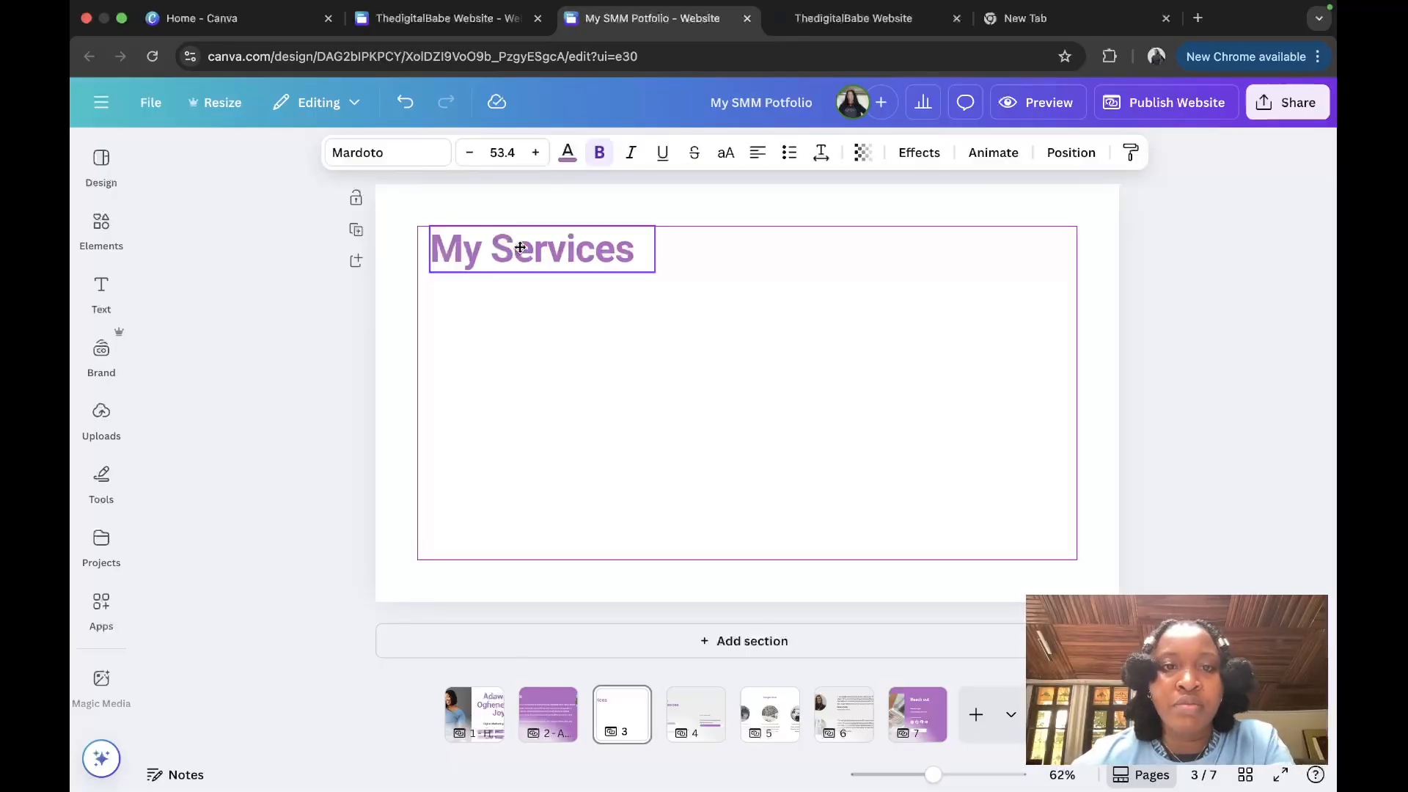
pyautogui.click(101, 229)
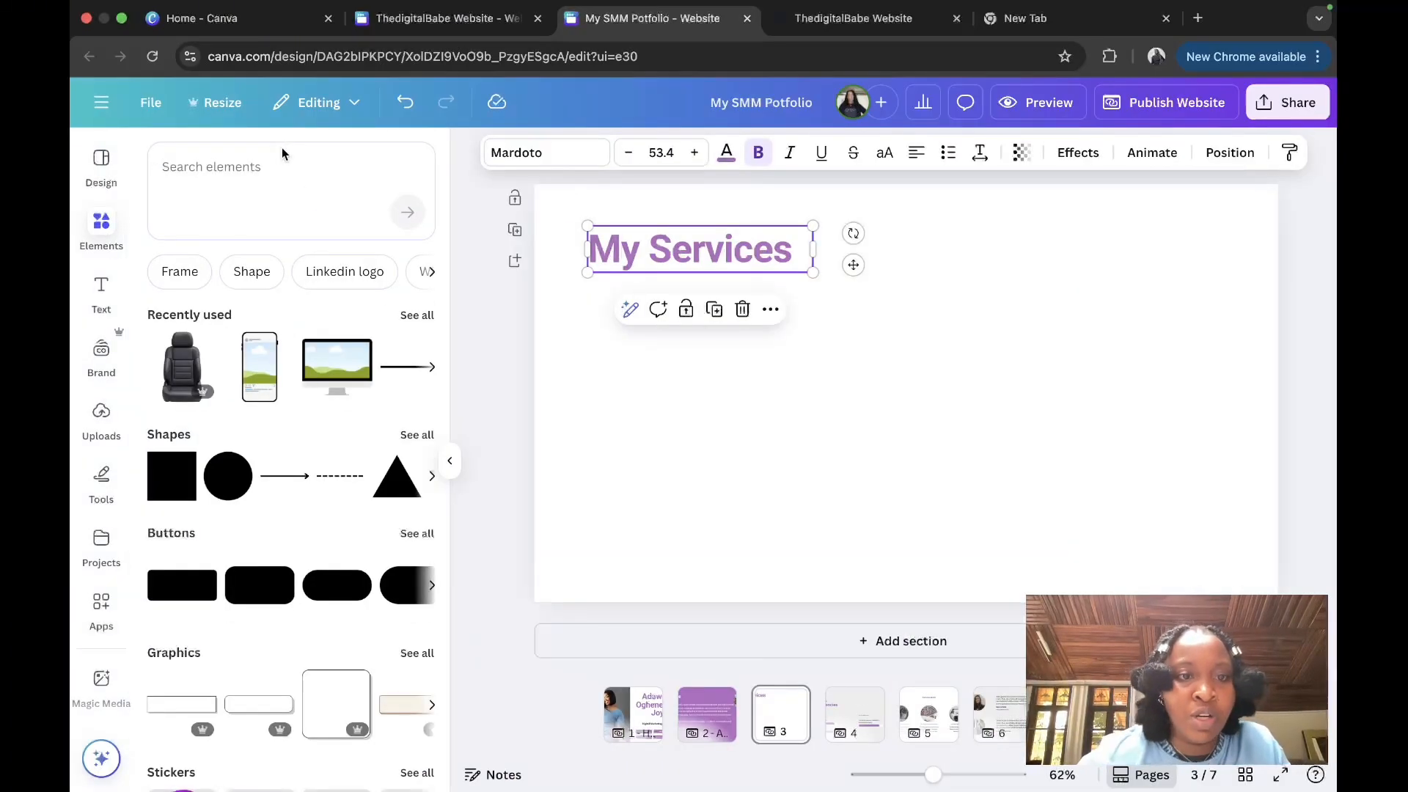
# Step: Search elements for 'text bix' and browse the Graphics-only results
pyautogui.click(299, 191)
pyautogui.write('t')
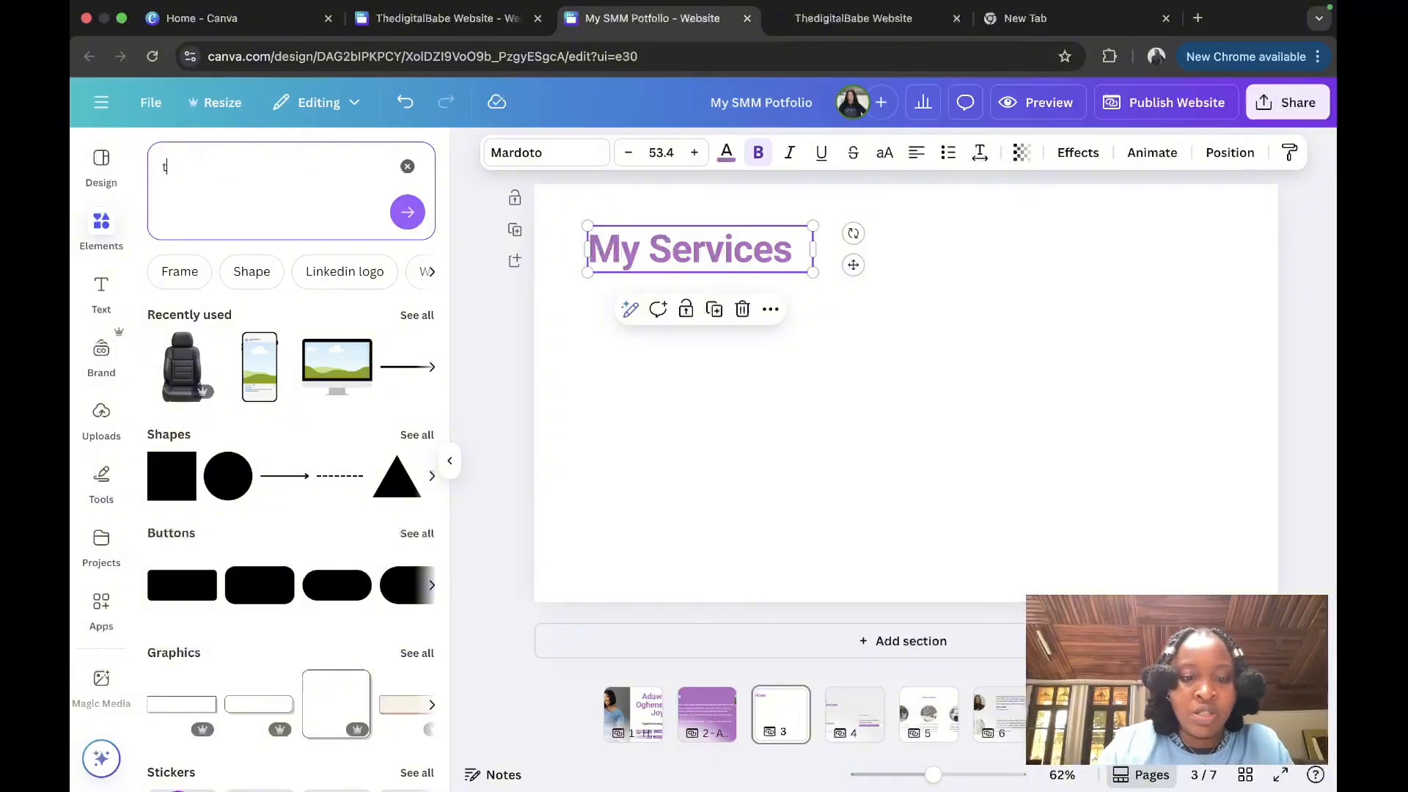
pyautogui.write('ext bix')
pyautogui.press('Return')
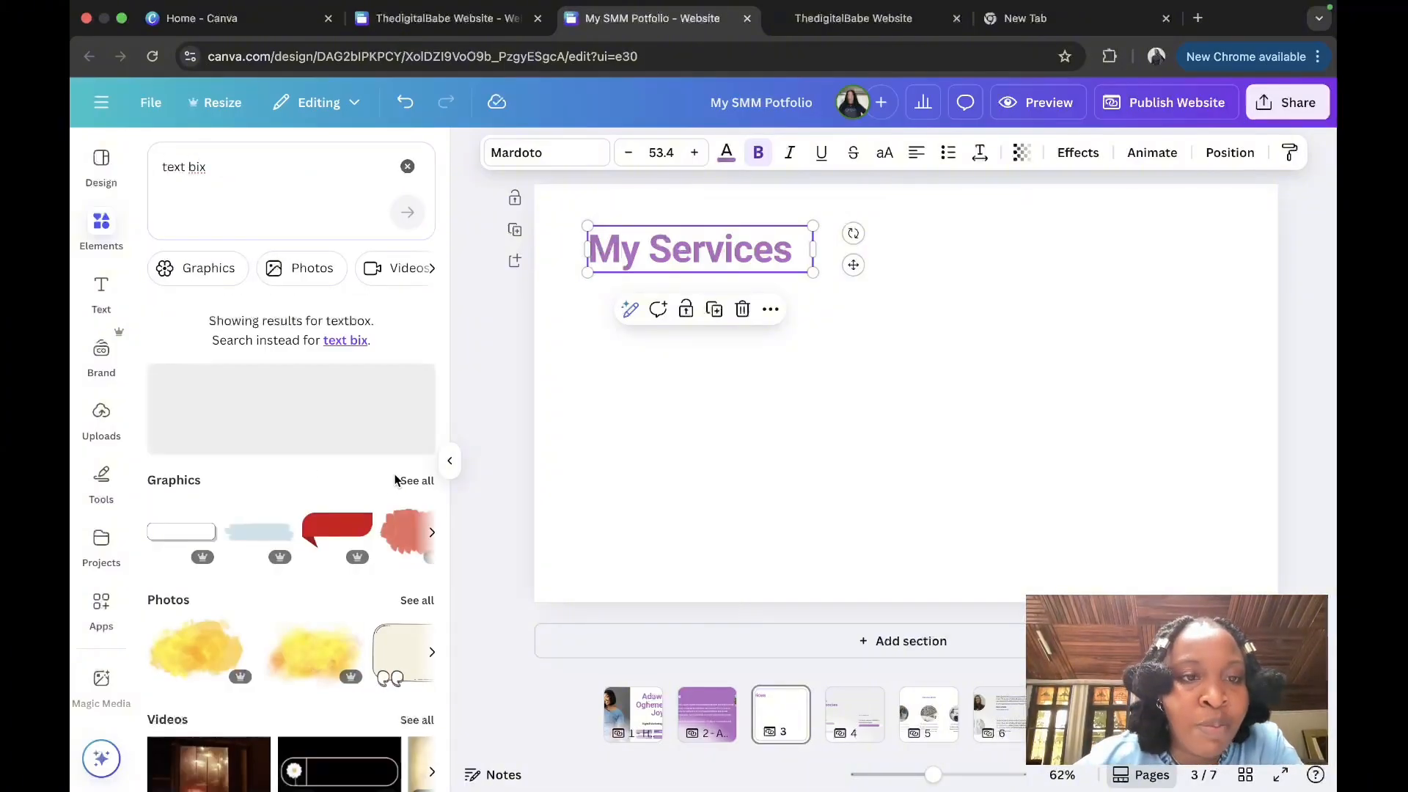
pyautogui.click(399, 480)
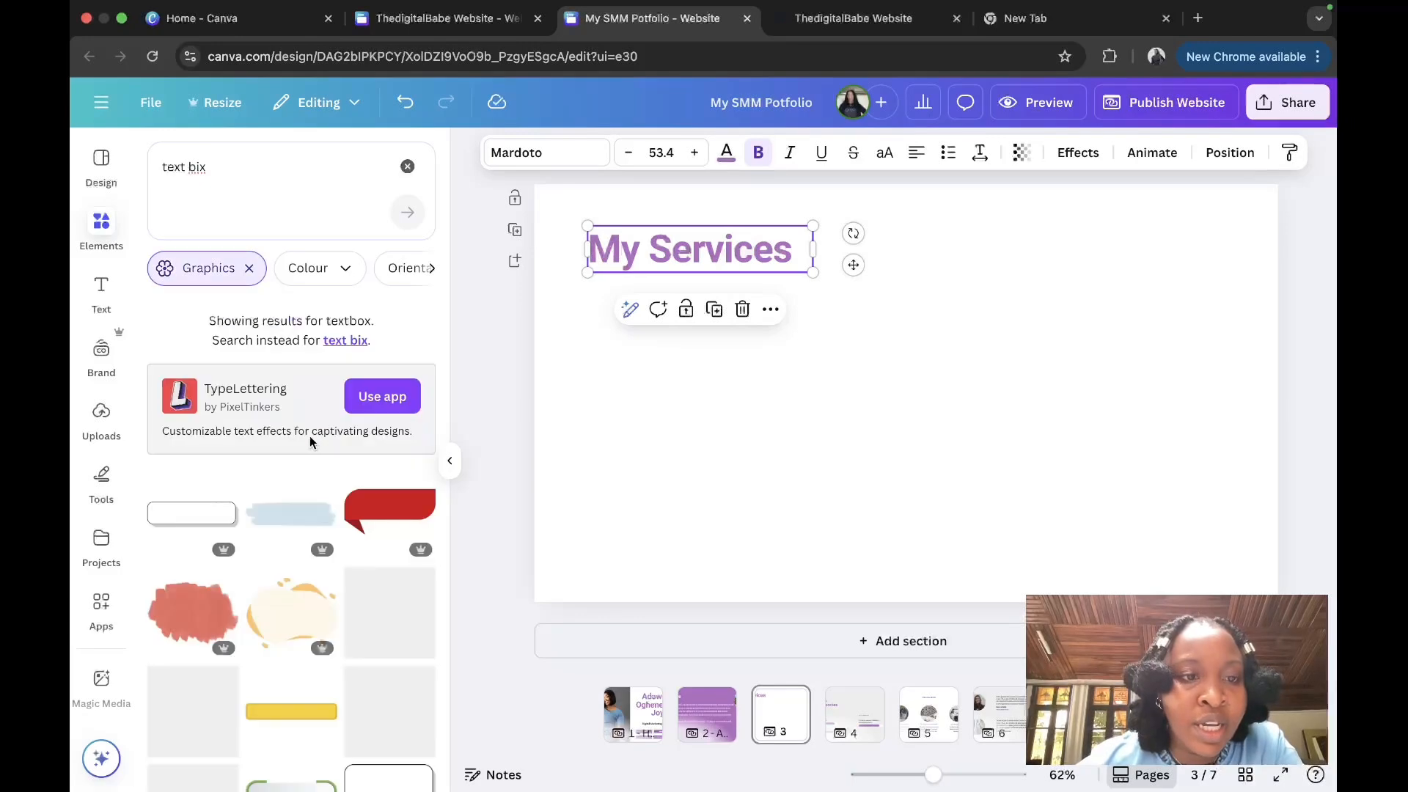
pyautogui.scroll(-5, 317, 566)
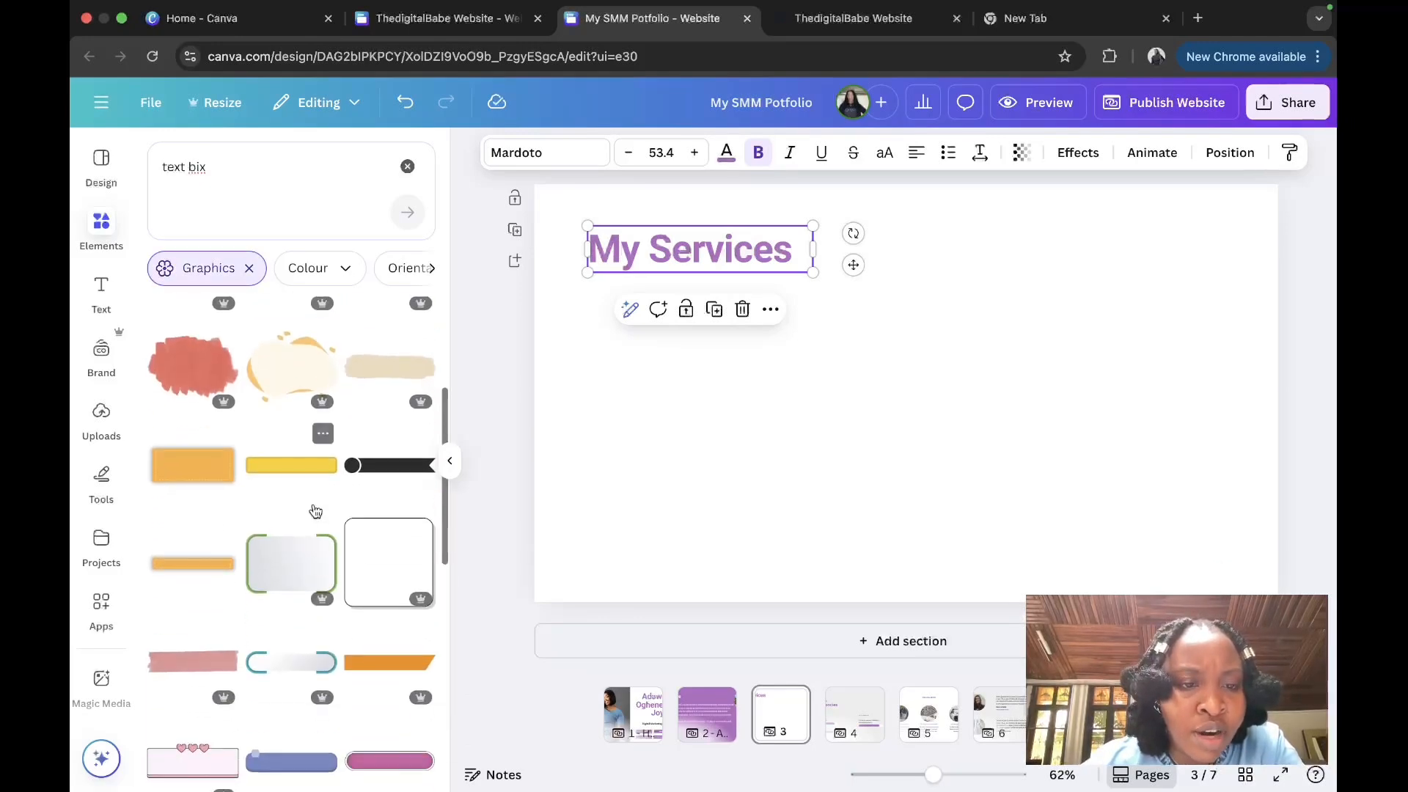
pyautogui.scroll(-2, 315, 513)
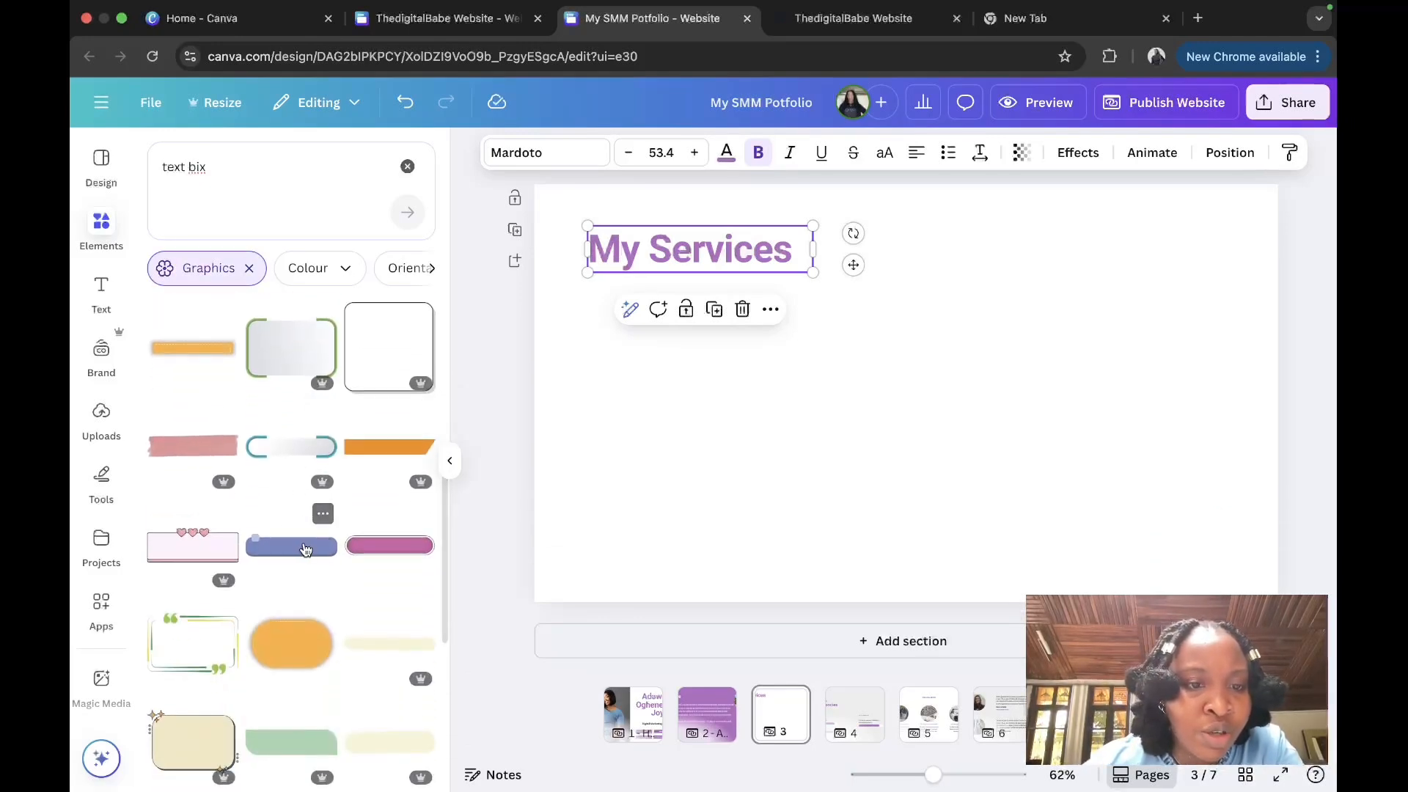
# Step: Add the pink bar graphic under My Services and duplicate it into two rows
pyautogui.click(373, 553)
pyautogui.click(448, 460)
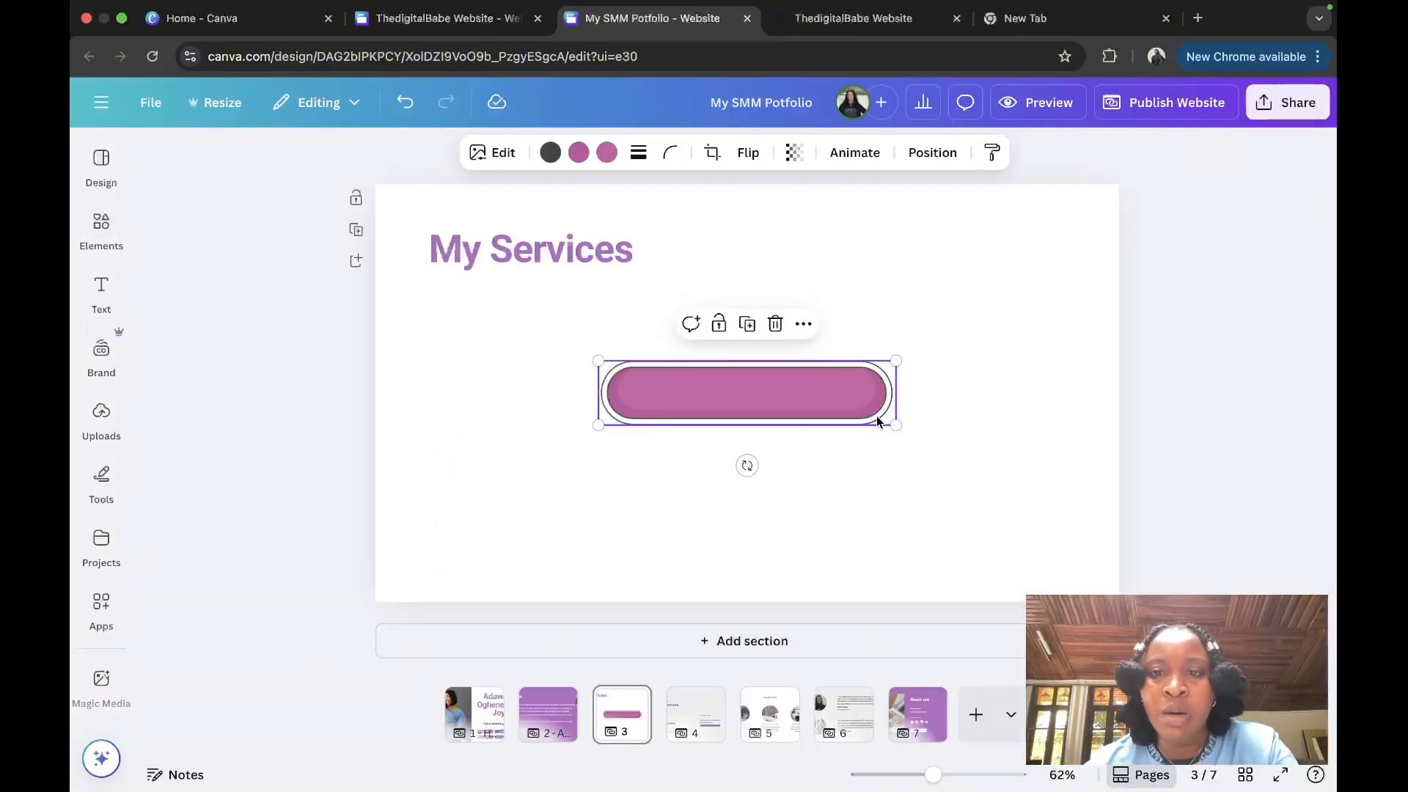
pyautogui.moveTo(890, 426); pyautogui.dragTo(563, 316)
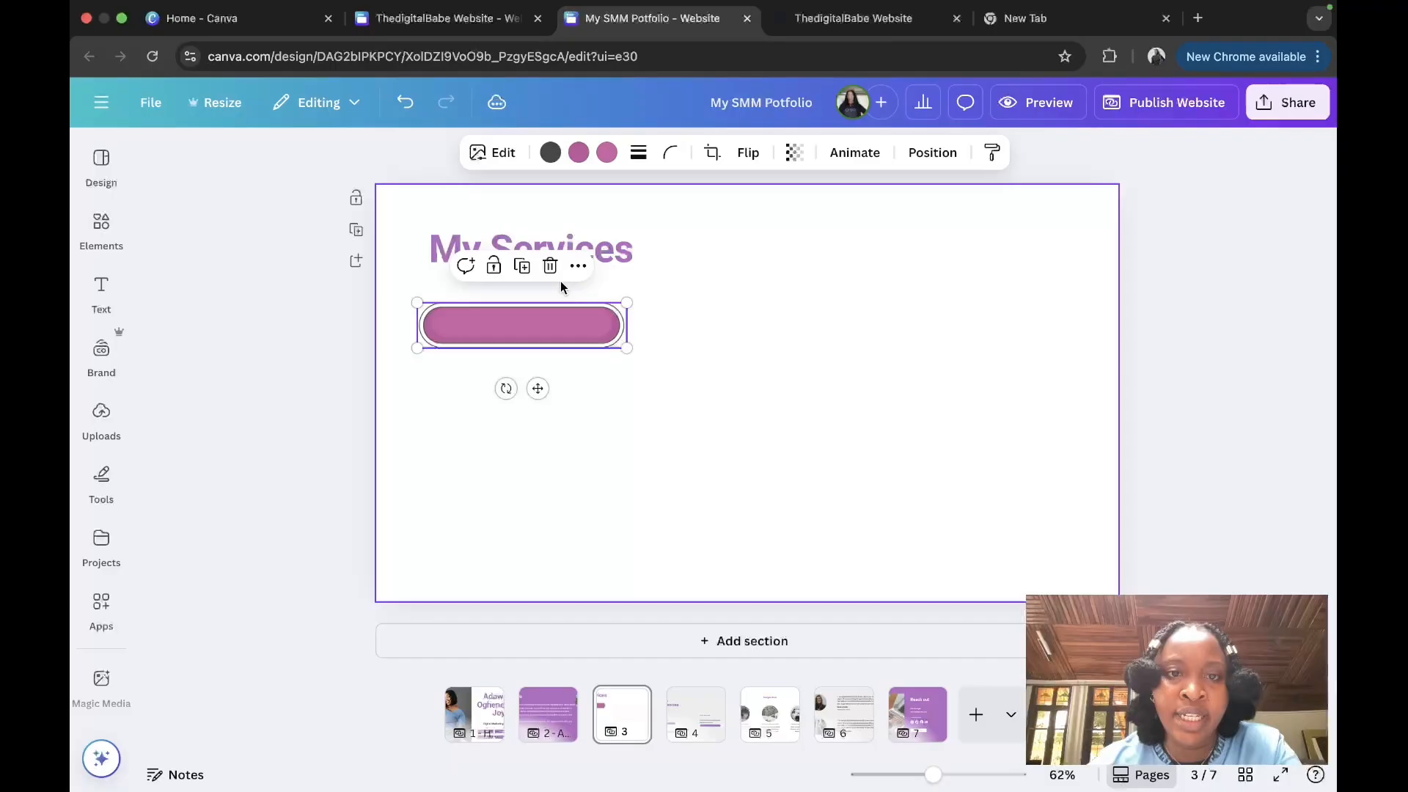
pyautogui.click(520, 257)
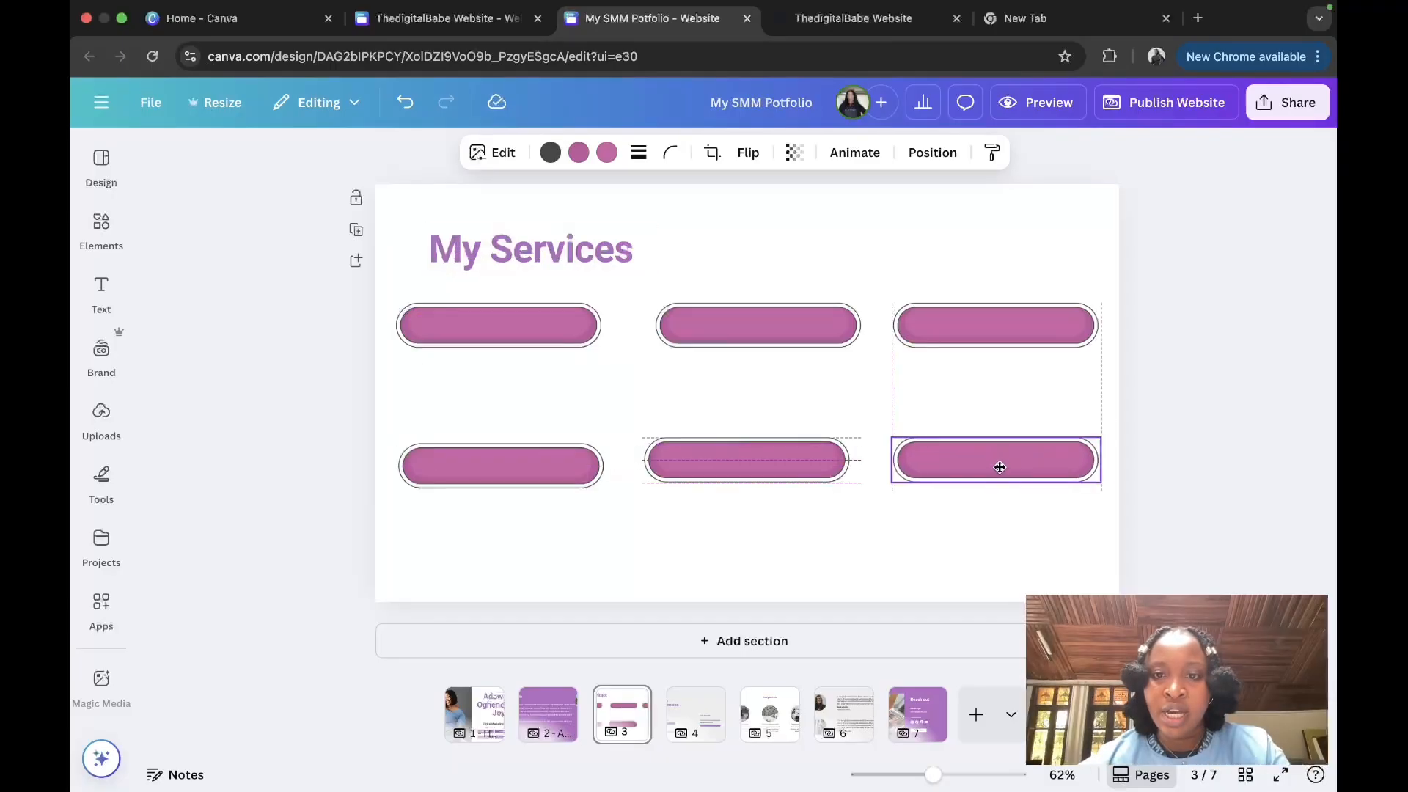
pyautogui.moveTo(996, 462); pyautogui.dragTo(998, 466)
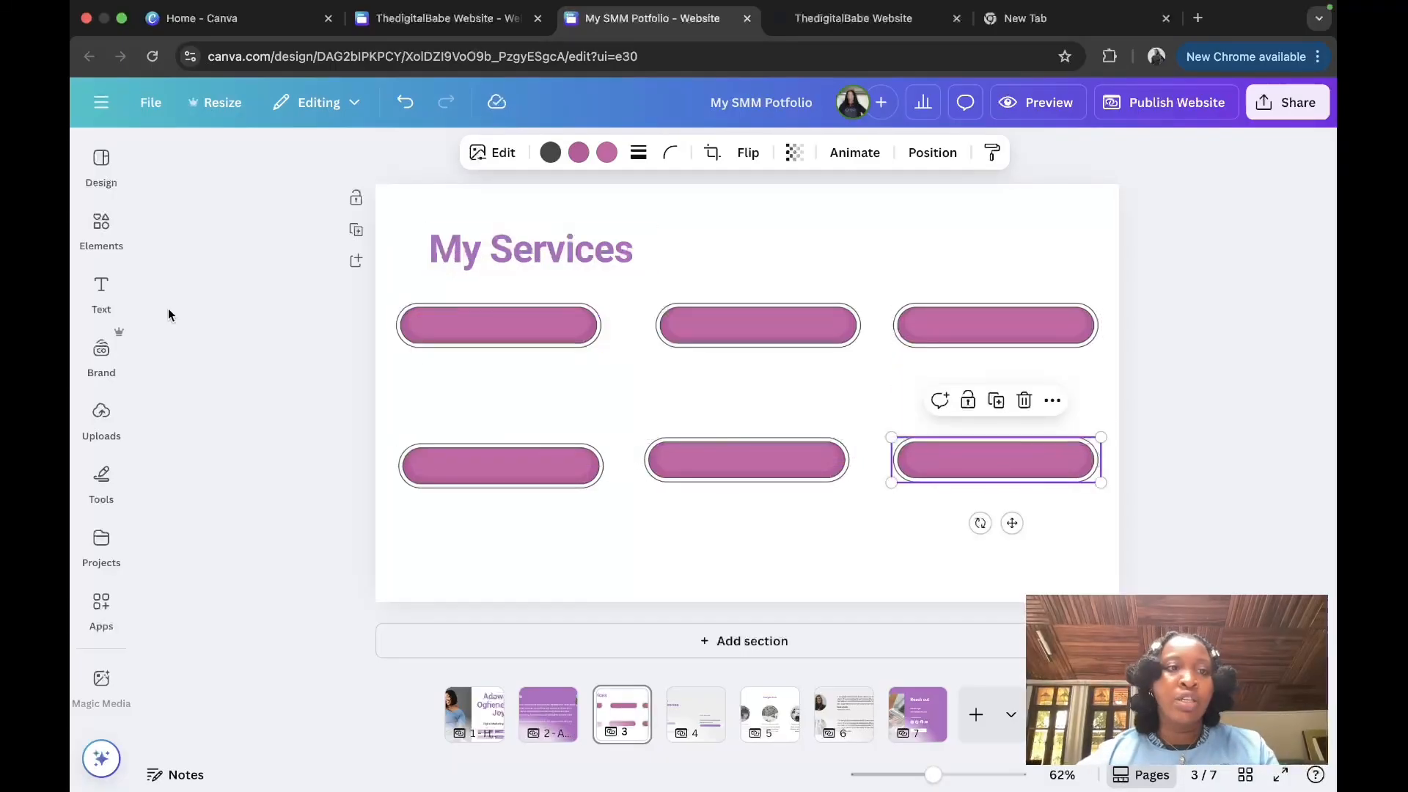
# Step: Add a body text box beside the bars for the service names
pyautogui.click(87, 317)
pyautogui.click(261, 555)
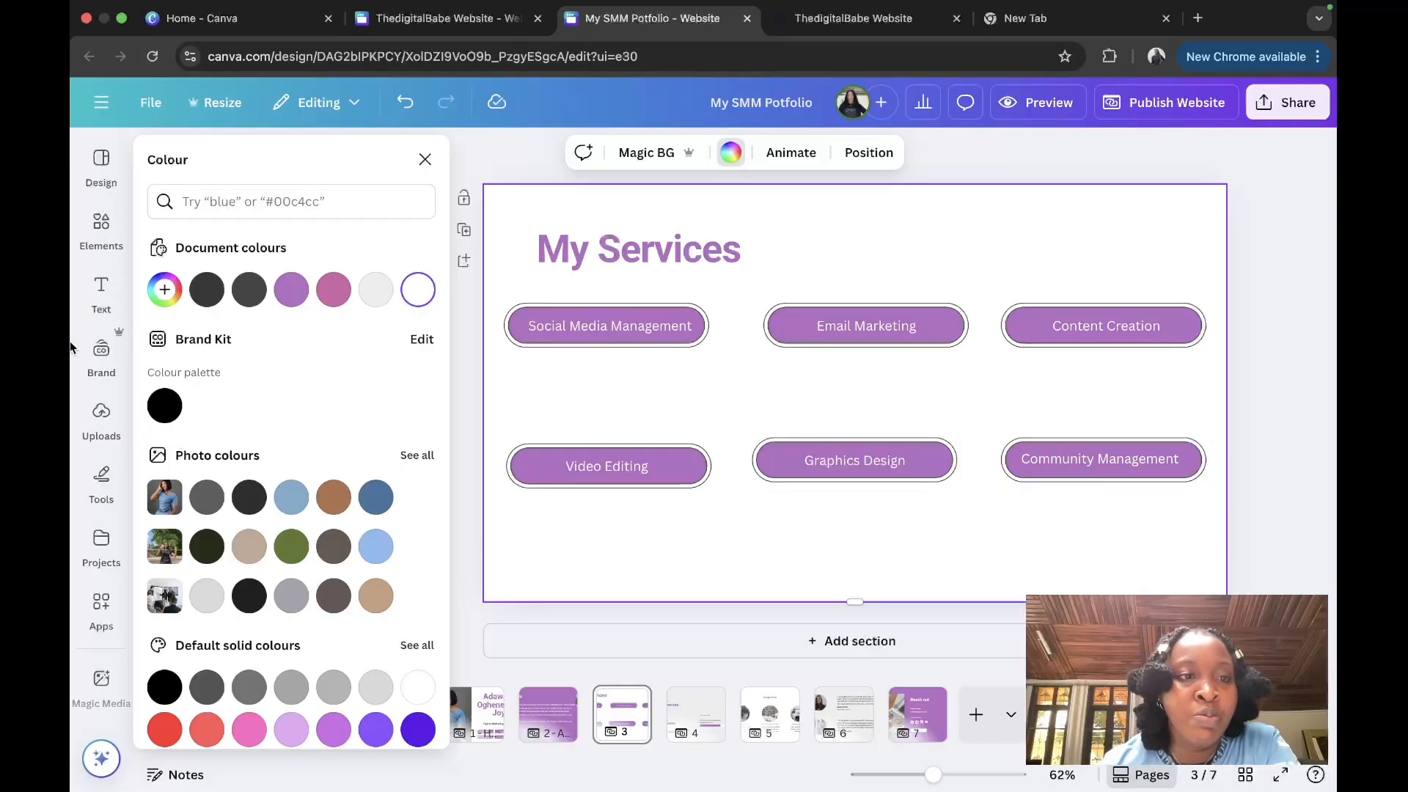
pyautogui.click(103, 312)
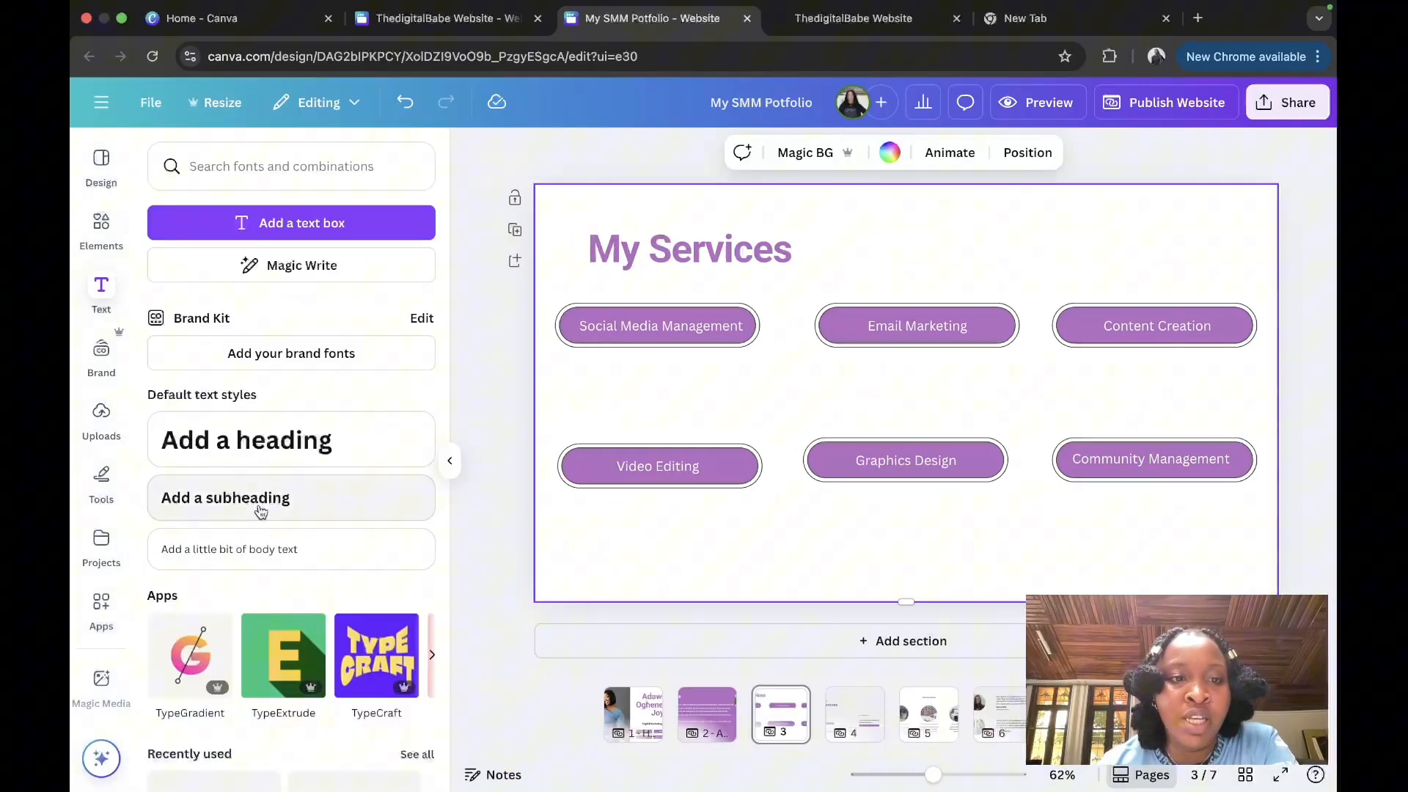
# Step: Add a small body text box and place it under Social Media Management
pyautogui.click(270, 549)
pyautogui.moveTo(644, 383); pyautogui.dragTo(697, 390)
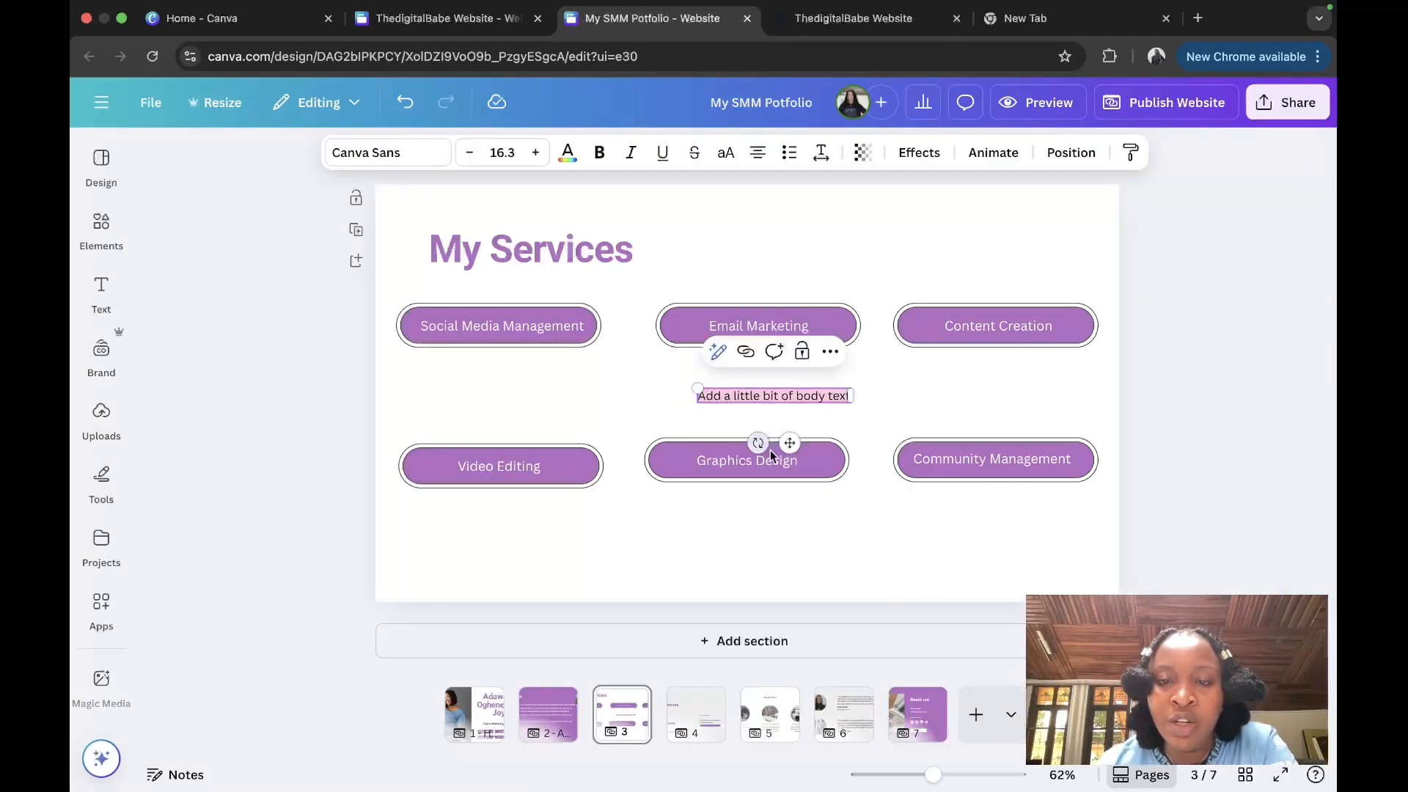
pyautogui.moveTo(789, 442); pyautogui.dragTo(508, 412)
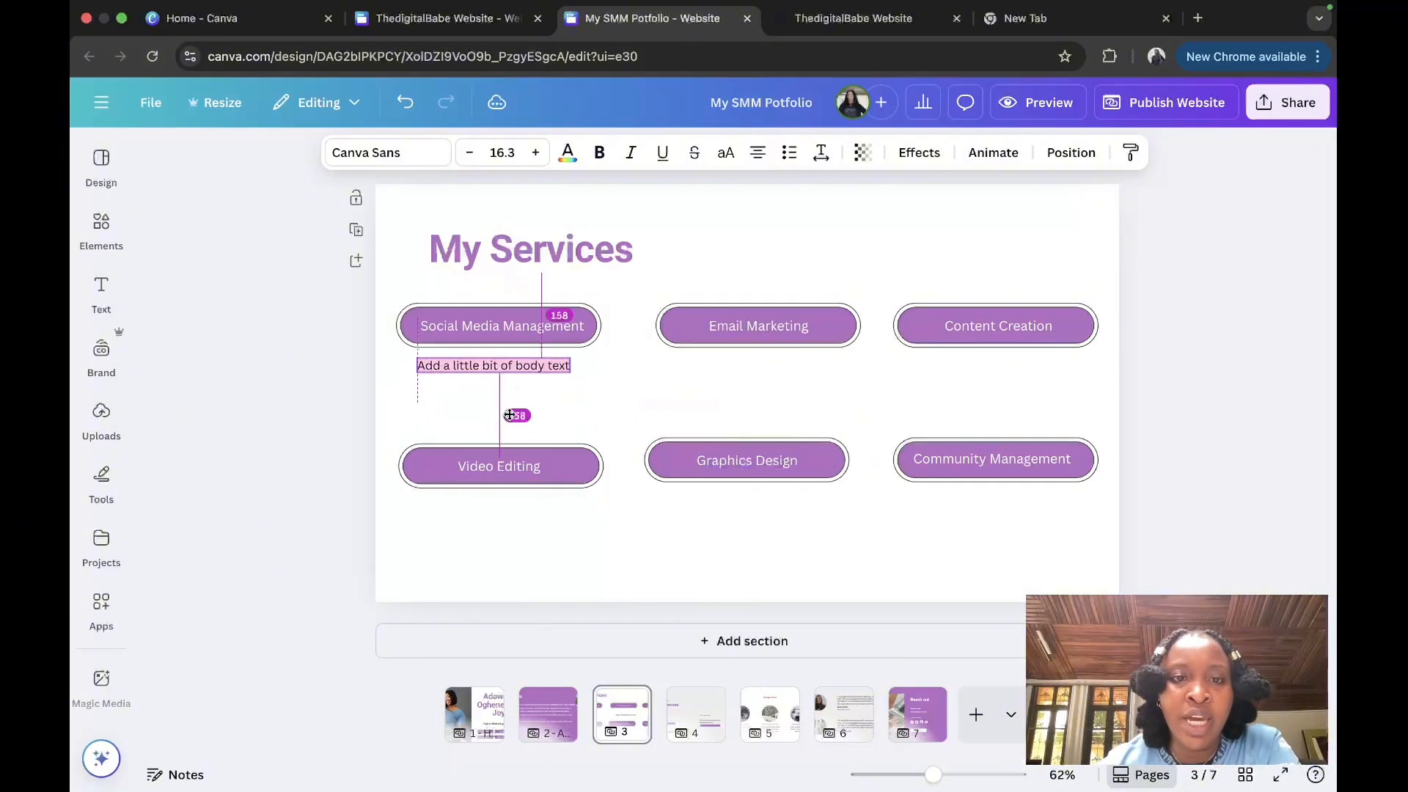
pyautogui.click(539, 403)
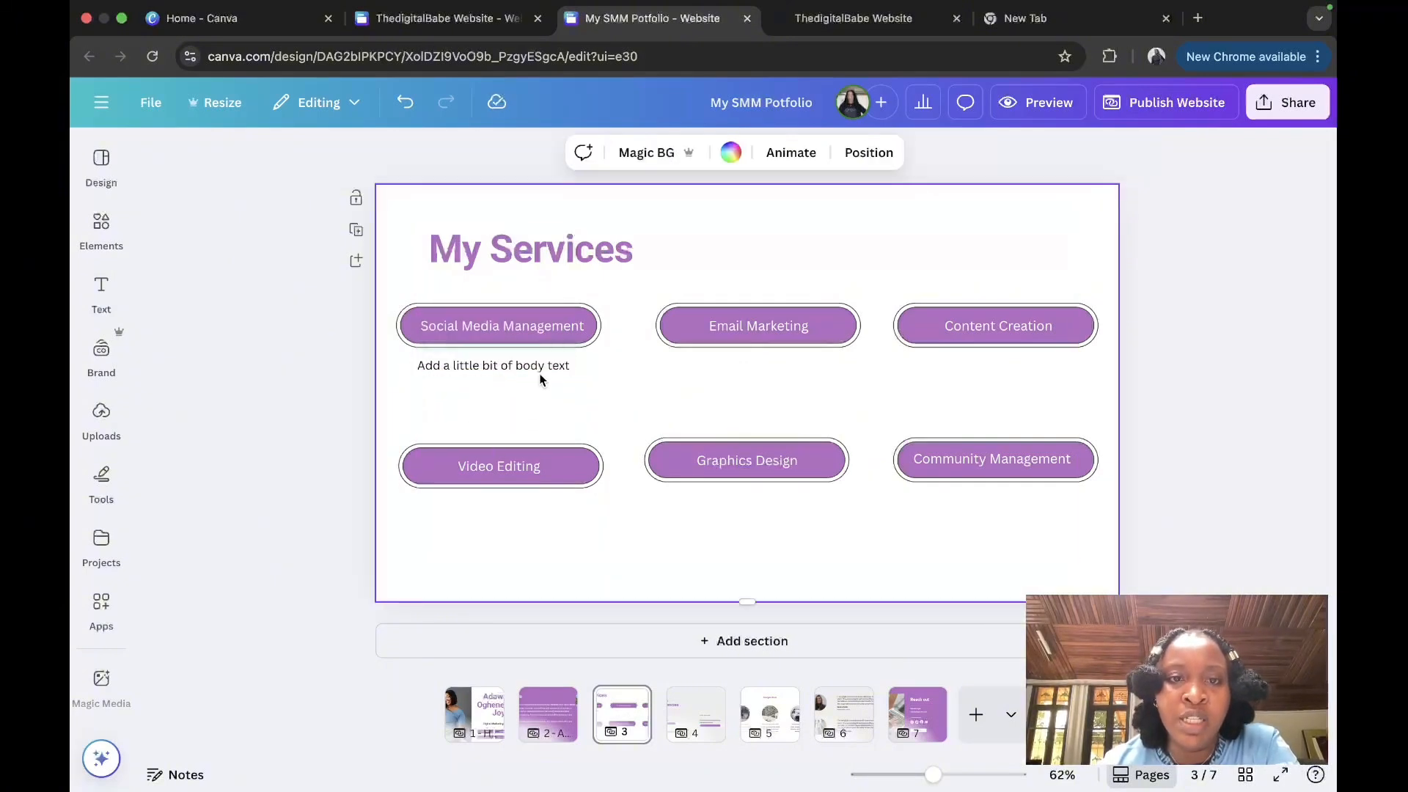
pyautogui.click(546, 363)
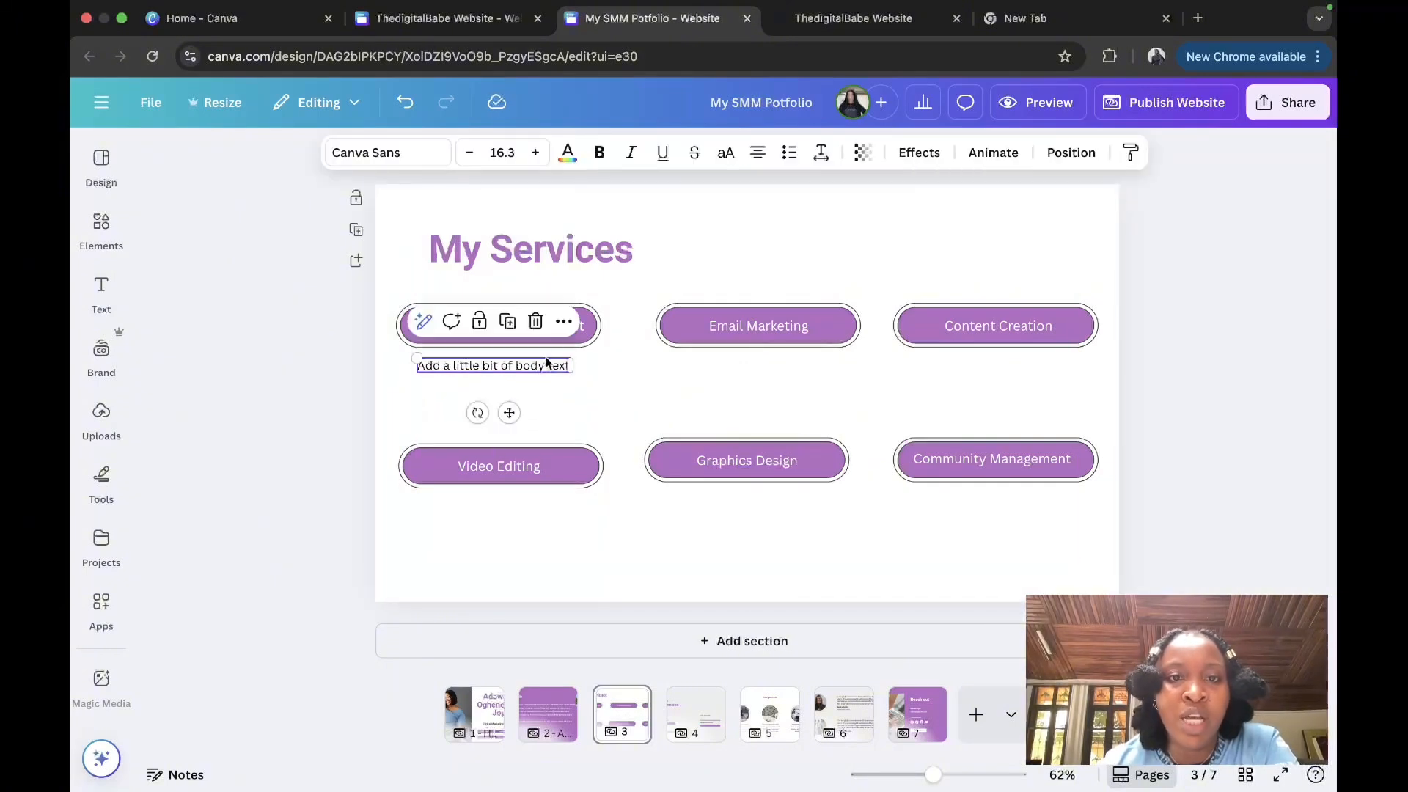
# Step: Duplicate the description under Email Marketing, Content Creation and Video Editing, then return to page 1
pyautogui.click(507, 321)
pyautogui.moveTo(513, 416); pyautogui.dragTo(773, 408)
pyautogui.click(769, 314)
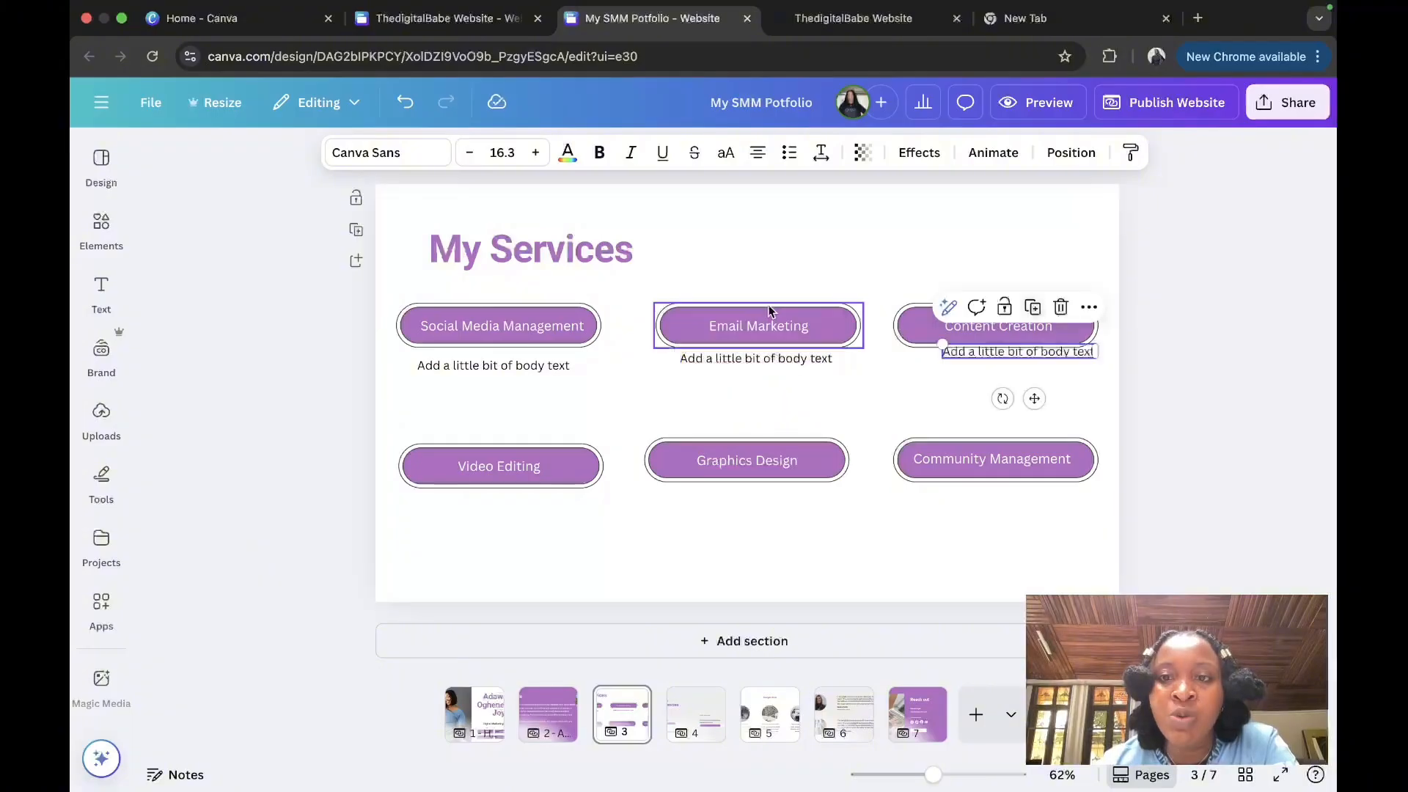
pyautogui.moveTo(1034, 399); pyautogui.dragTo(513, 552)
pyautogui.click(1006, 314)
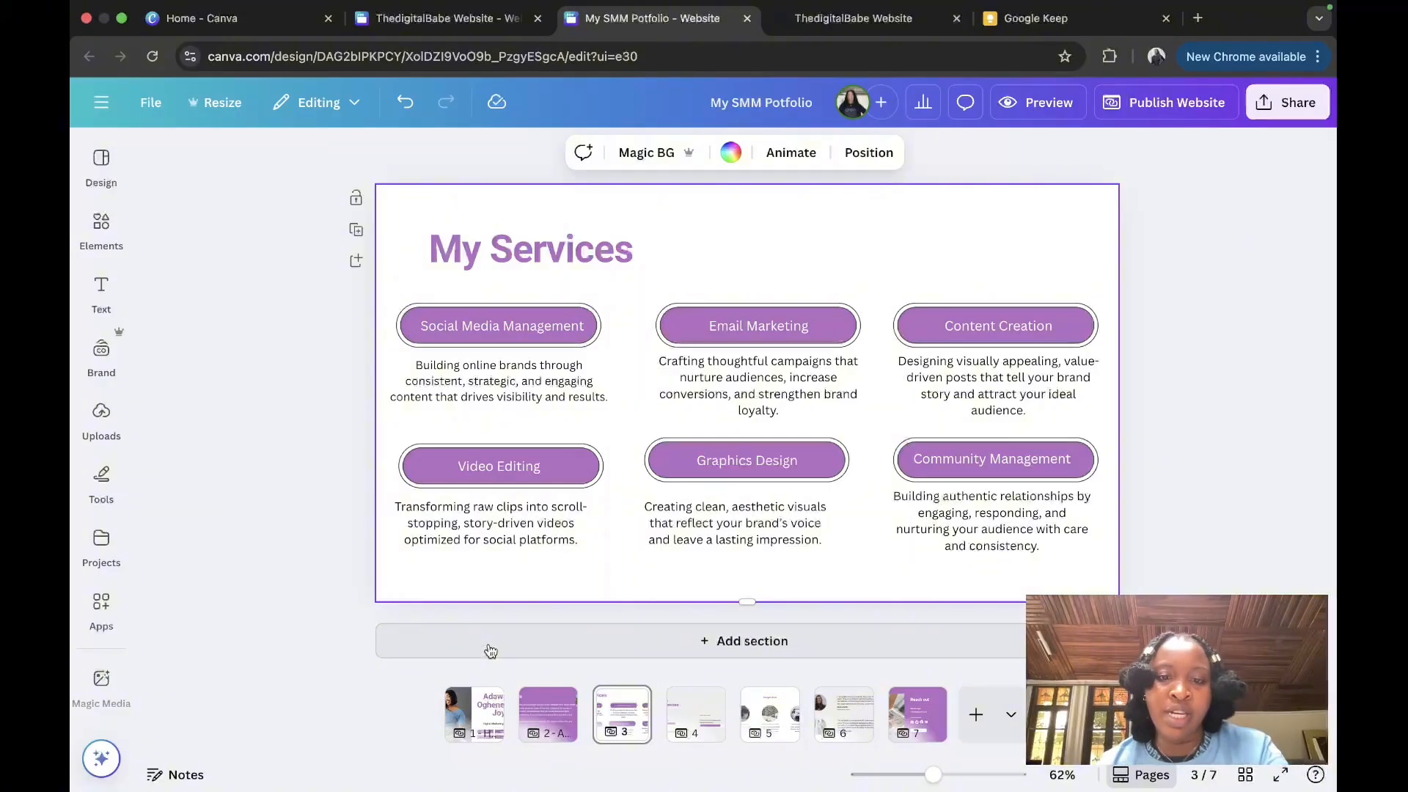
pyautogui.click(468, 733)
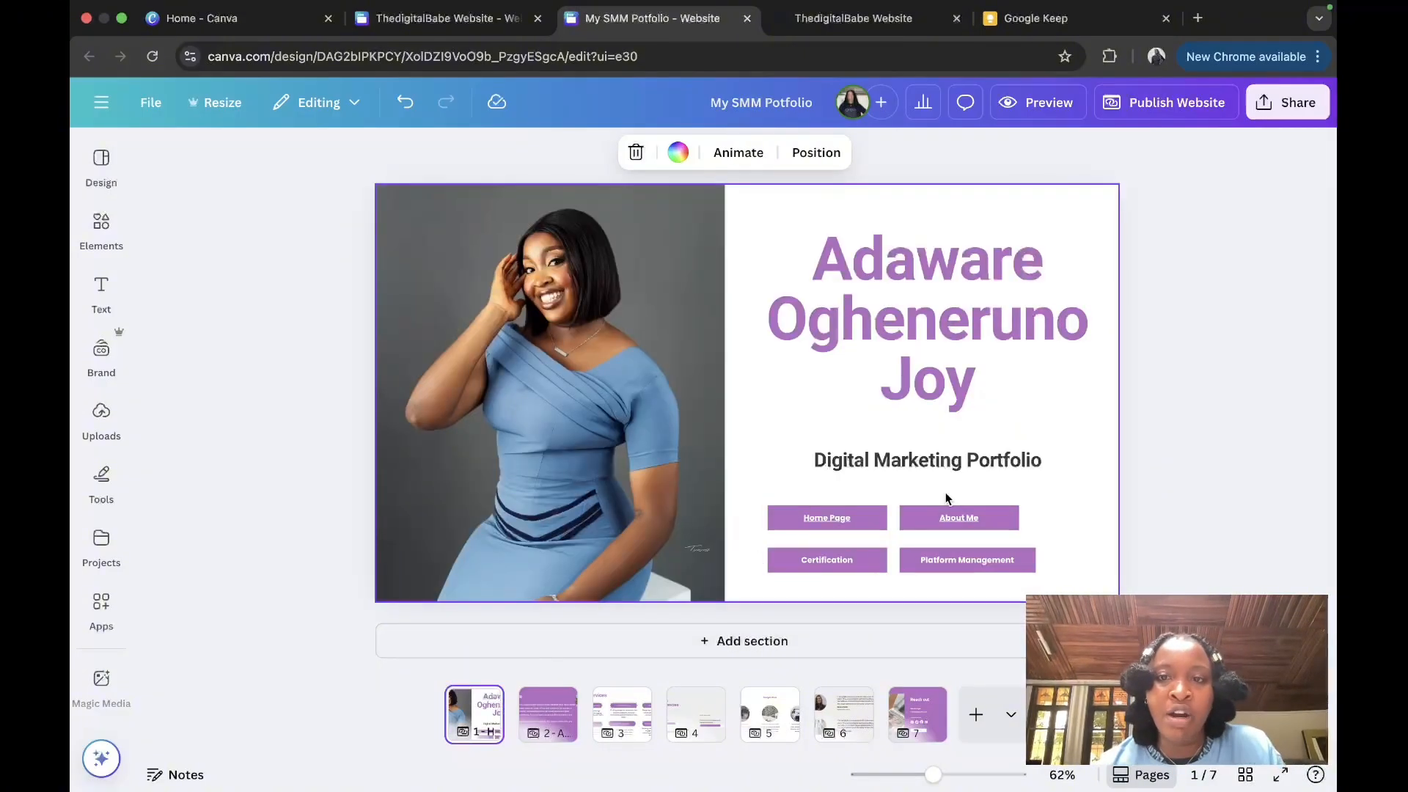
# Step: Move through the page strip to the Skills & Proficiencies page
pyautogui.click(617, 716)
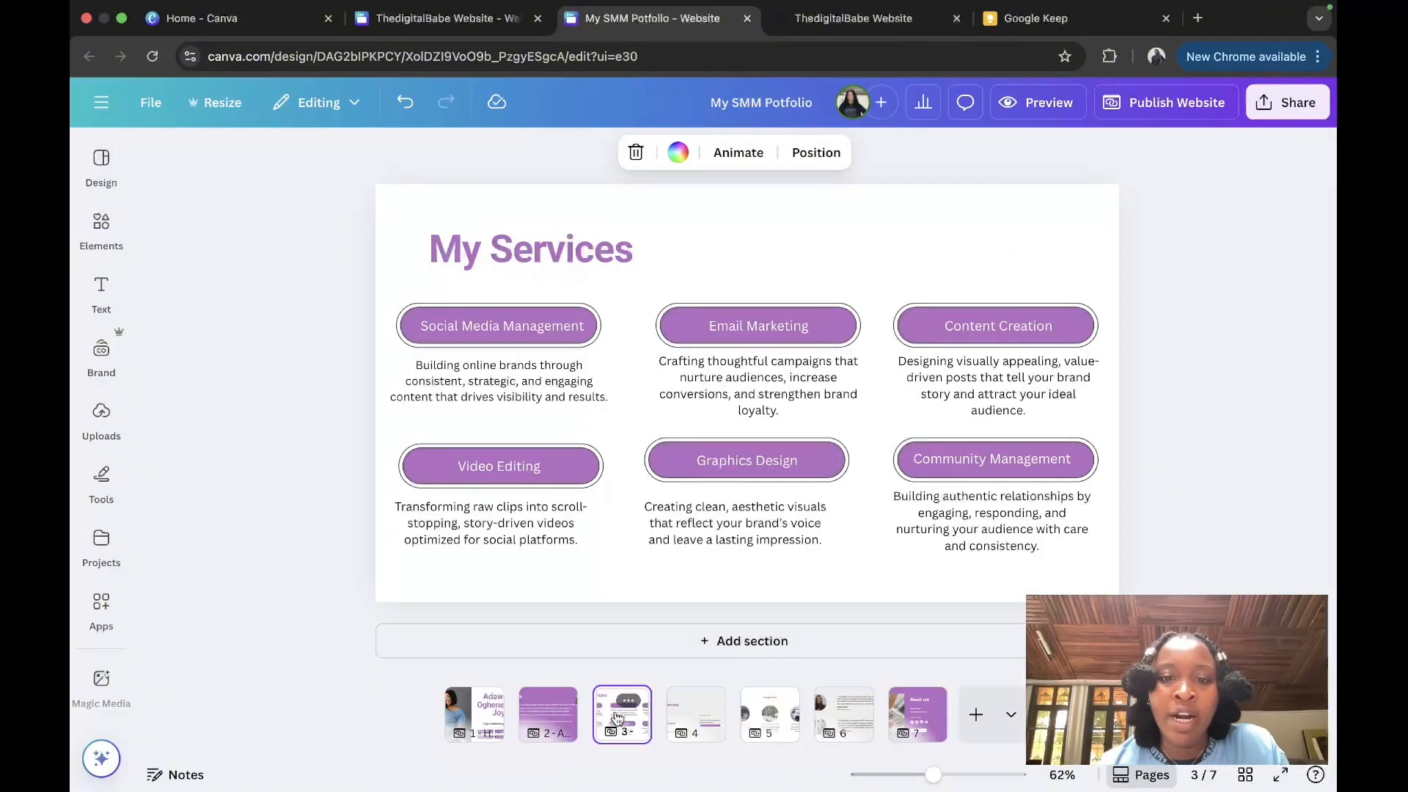
pyautogui.click(555, 701)
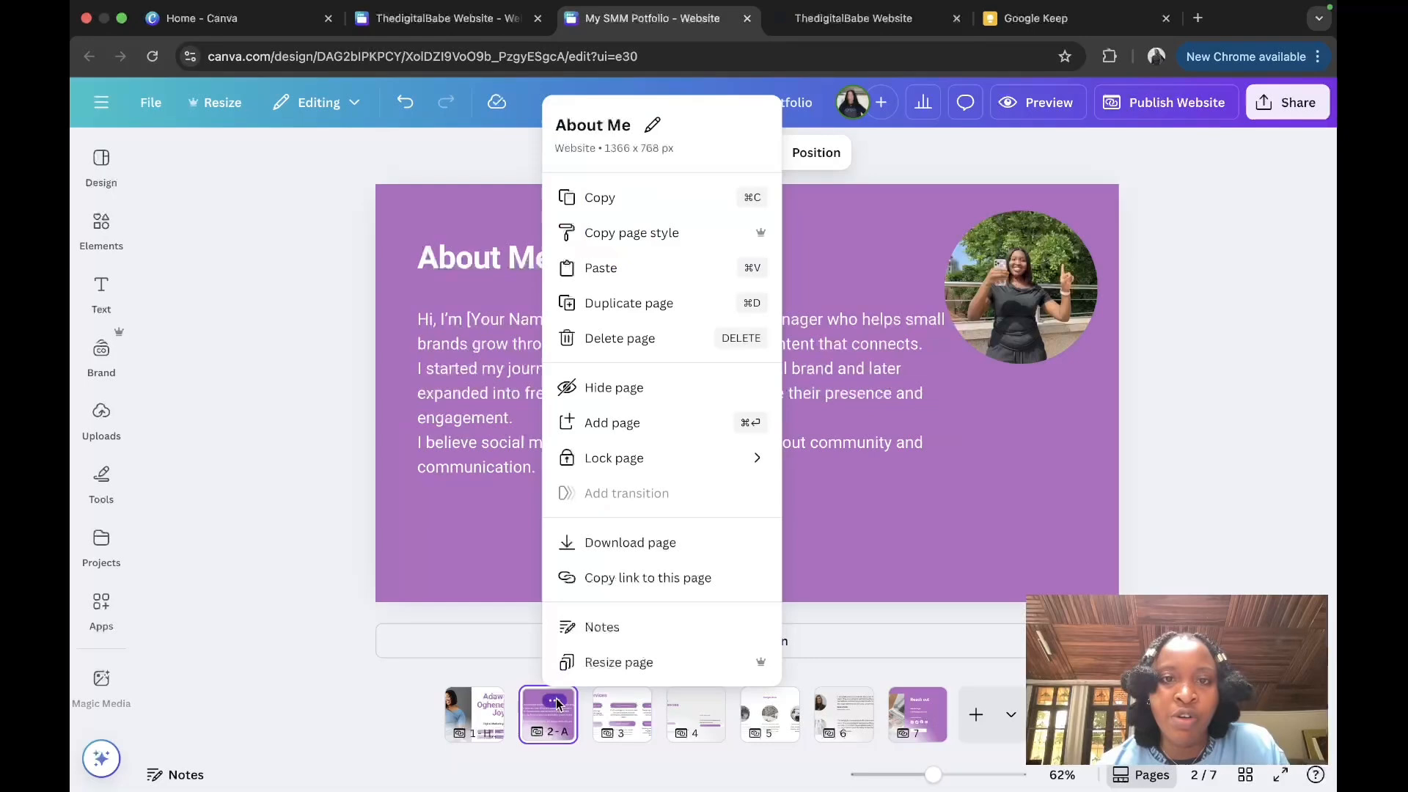
pyautogui.click(490, 533)
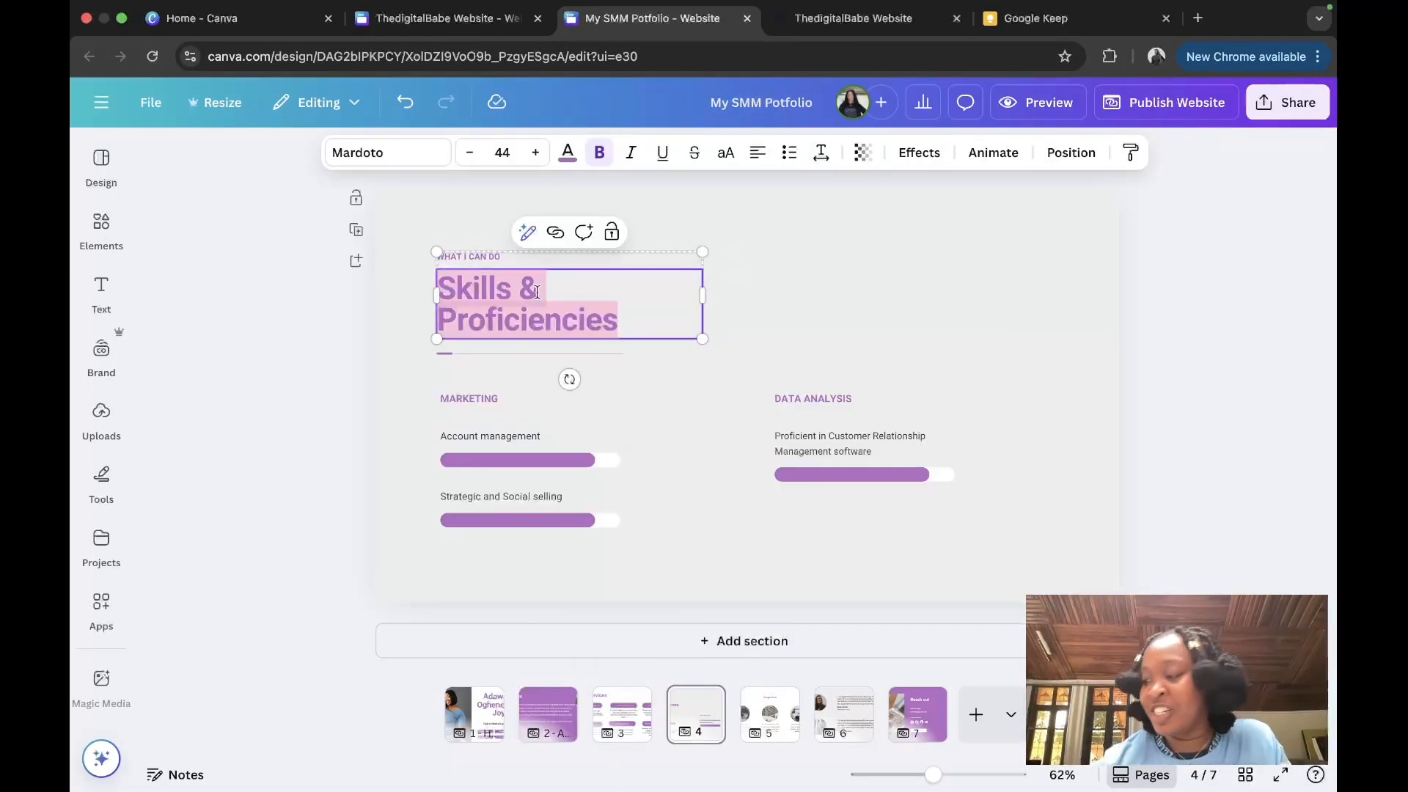
# Step: Replace 'Proficiencies' in the heading with 'Certification'
pyautogui.click(525, 295)
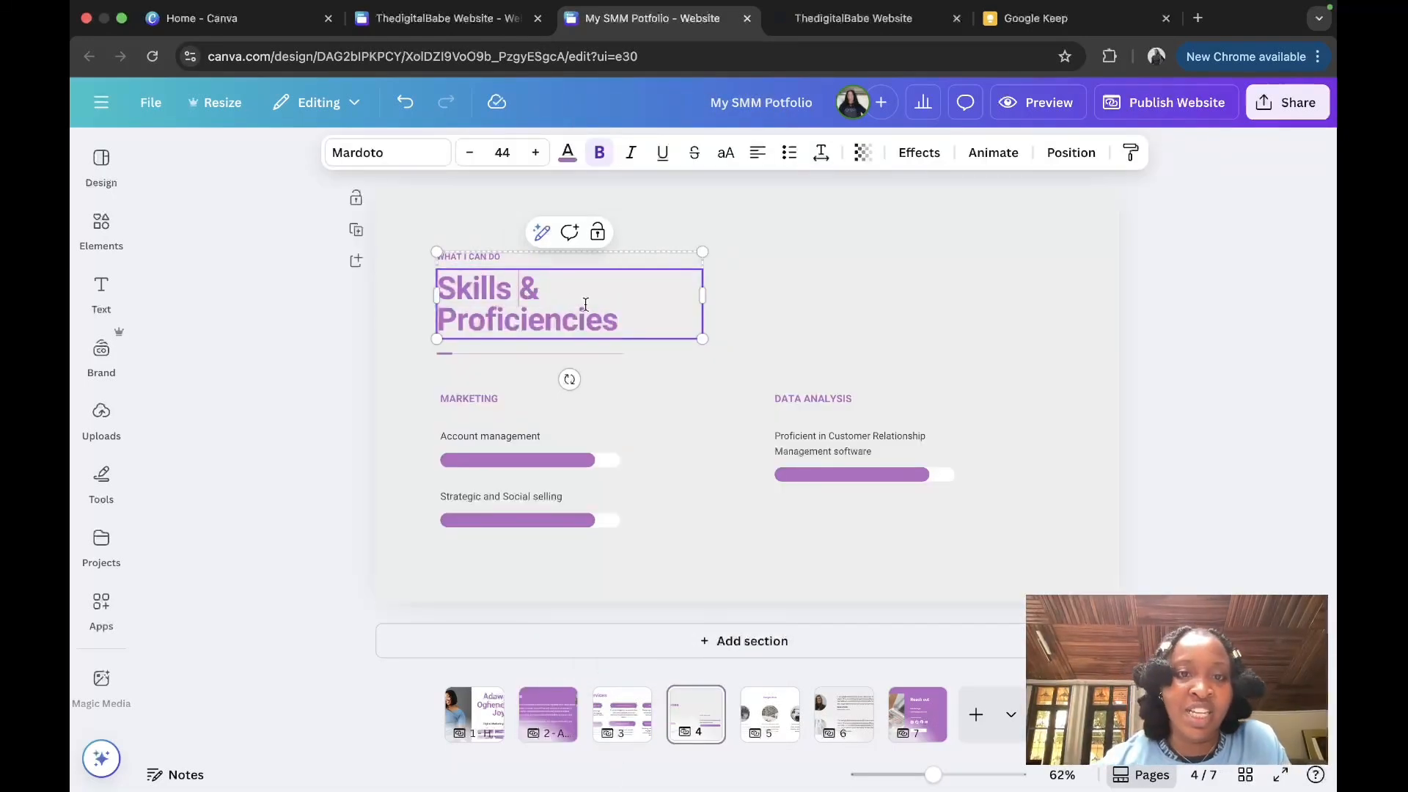
pyautogui.moveTo(648, 314); pyautogui.dragTo(437, 312)
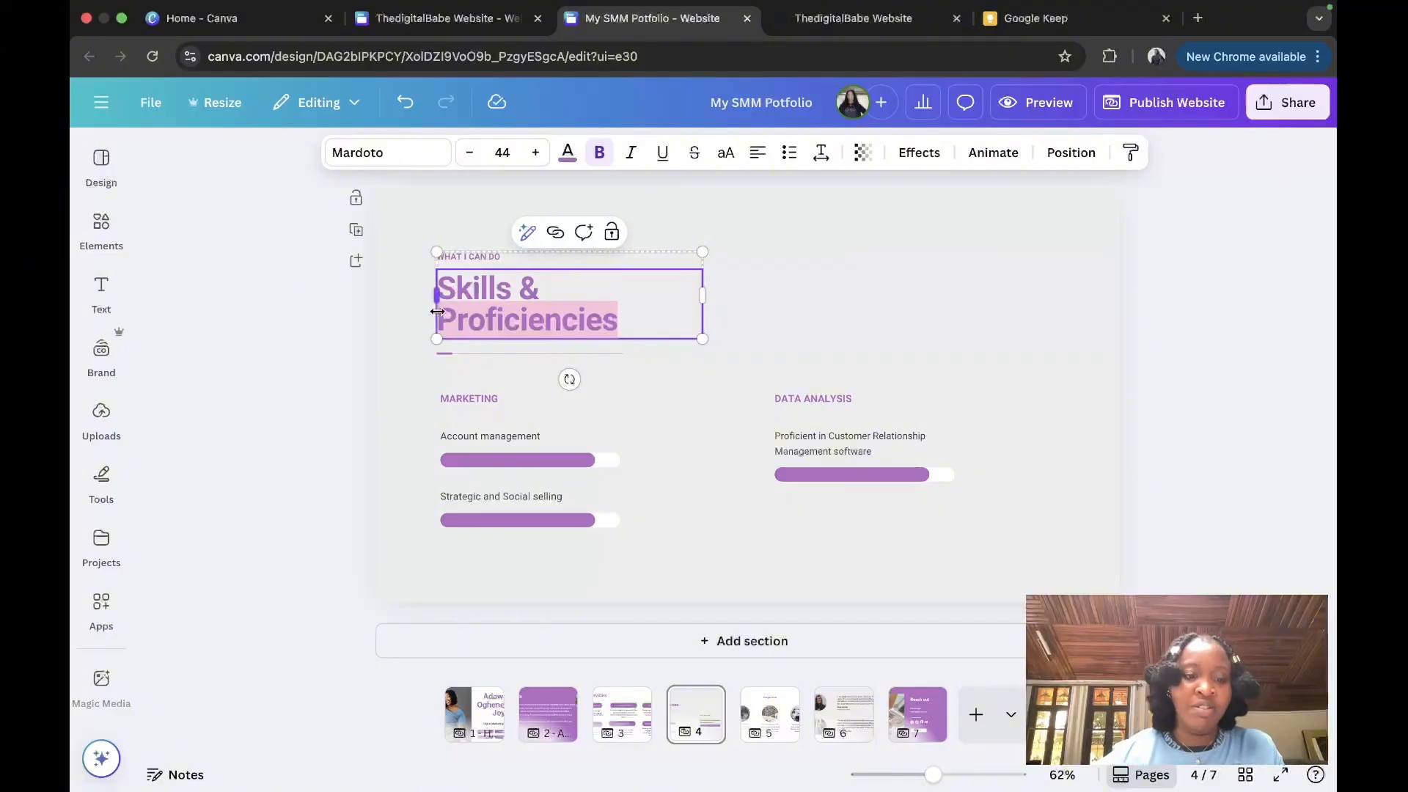
pyautogui.write('Cert')
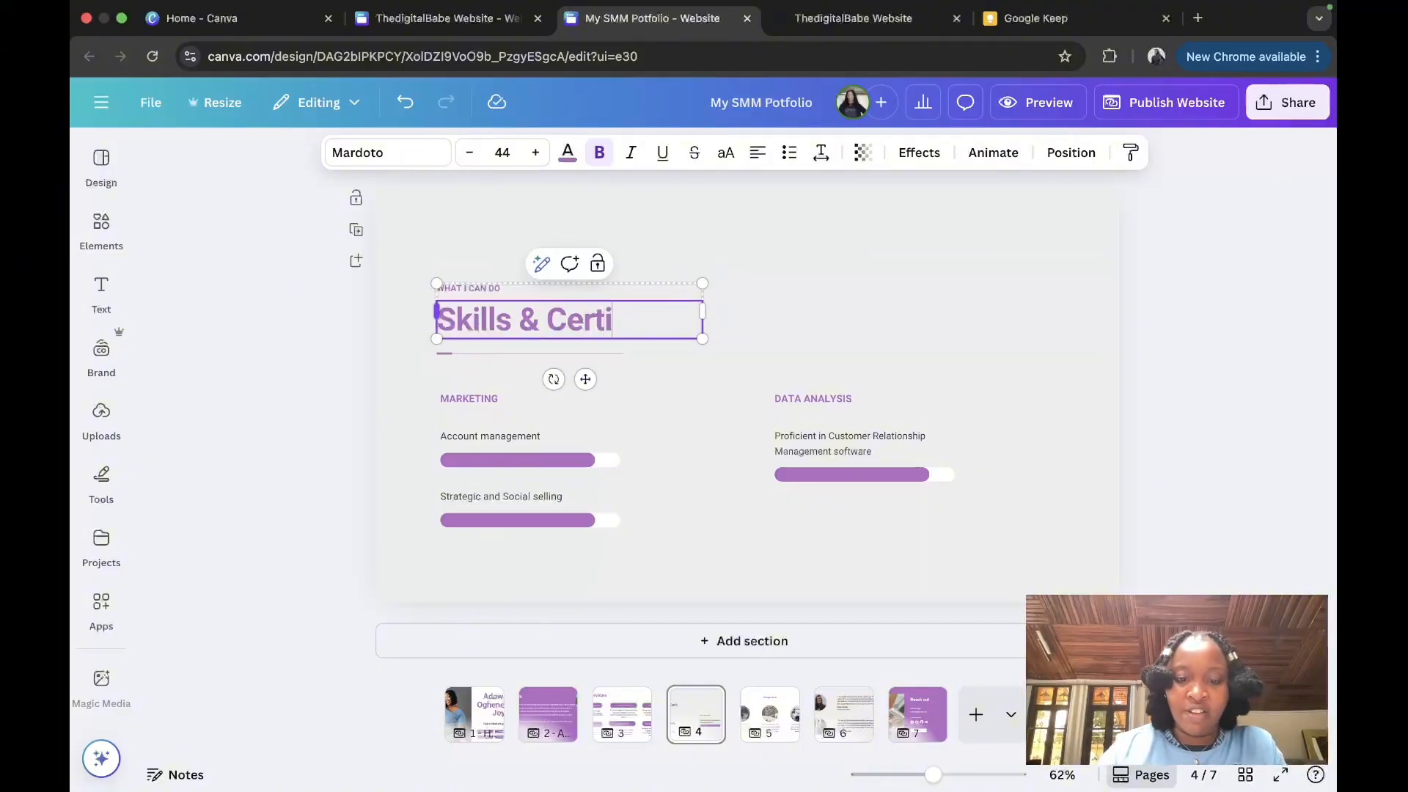
pyautogui.write('ifications')
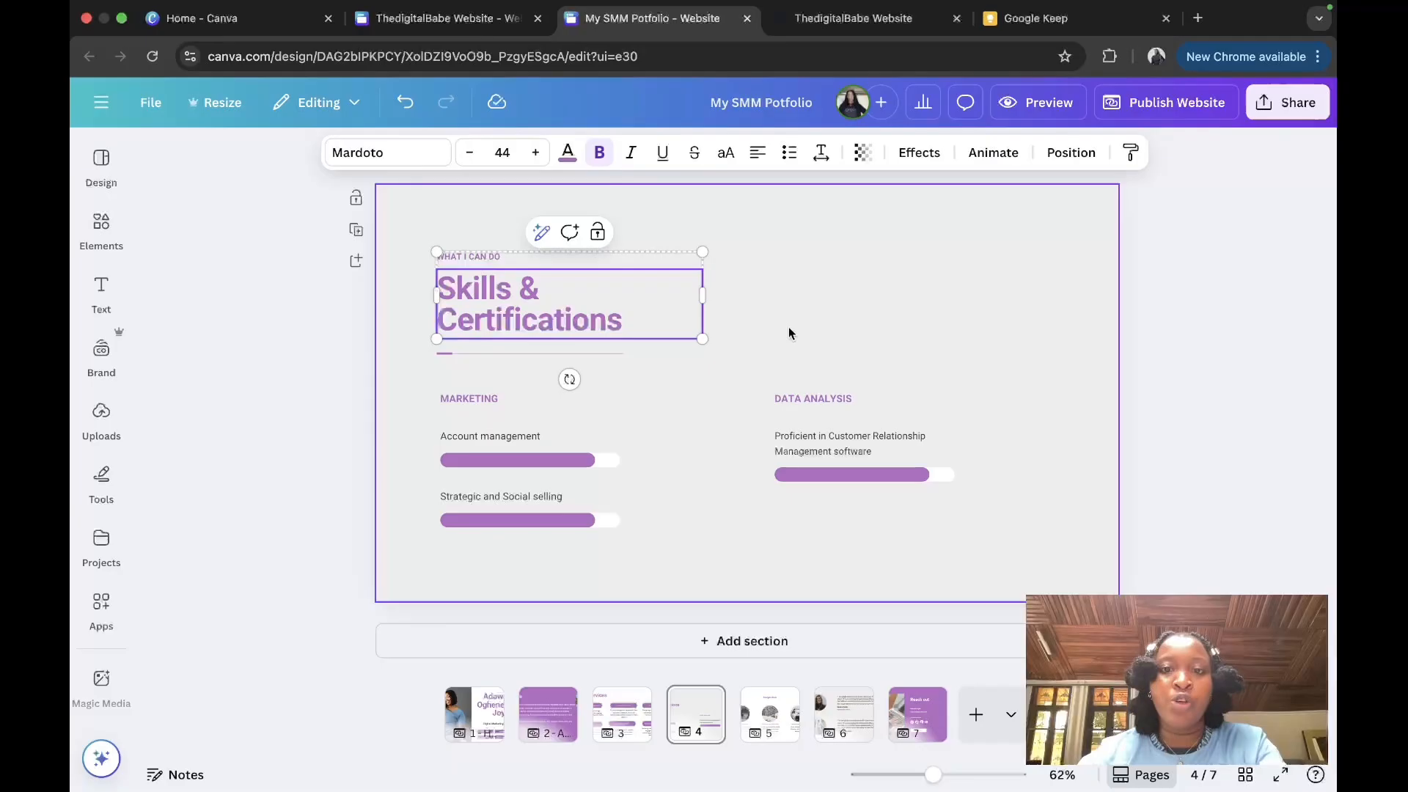
# Step: Delete all the skill labels and progress bars from the section
pyautogui.click(788, 333)
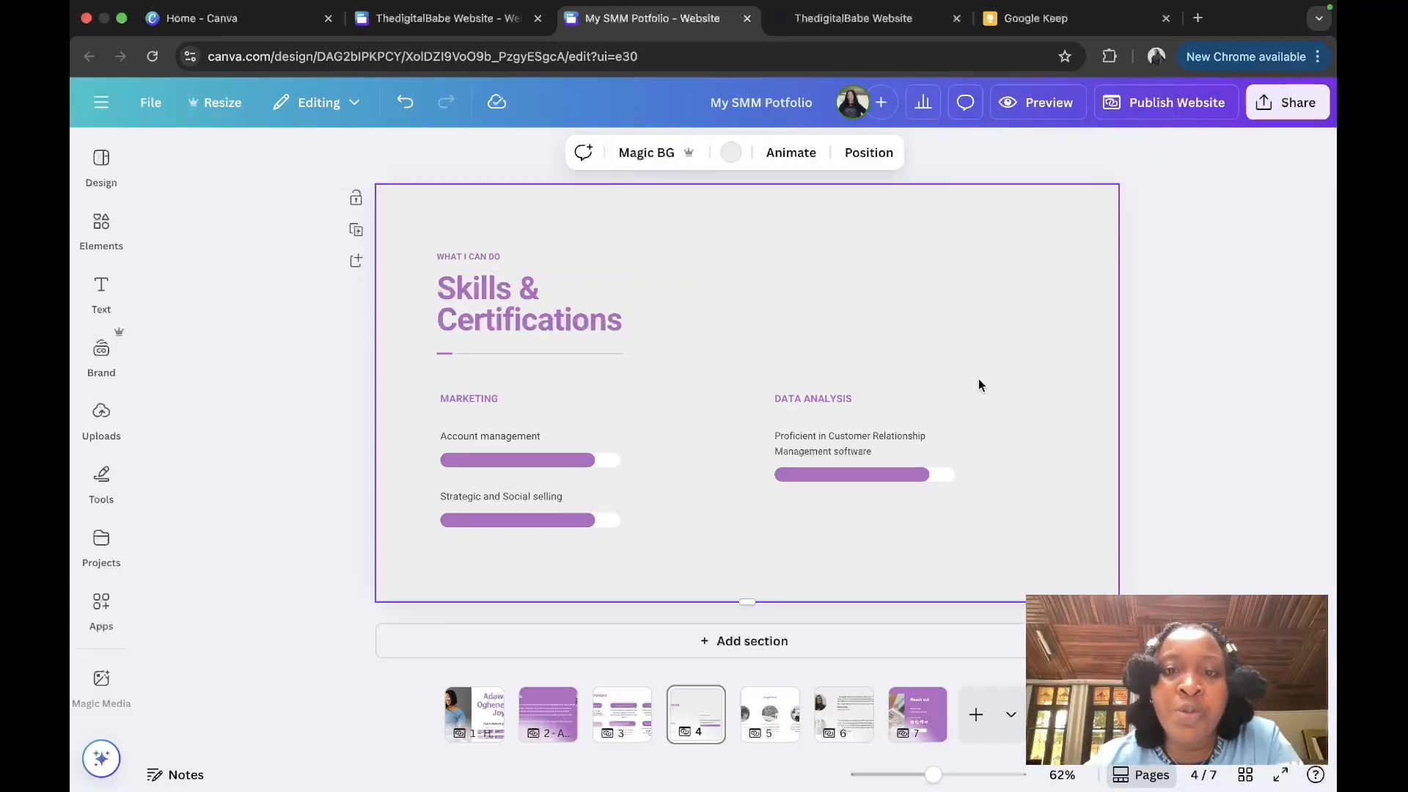
pyautogui.moveTo(978, 381); pyautogui.dragTo(294, 551)
pyautogui.press('BackSpace')
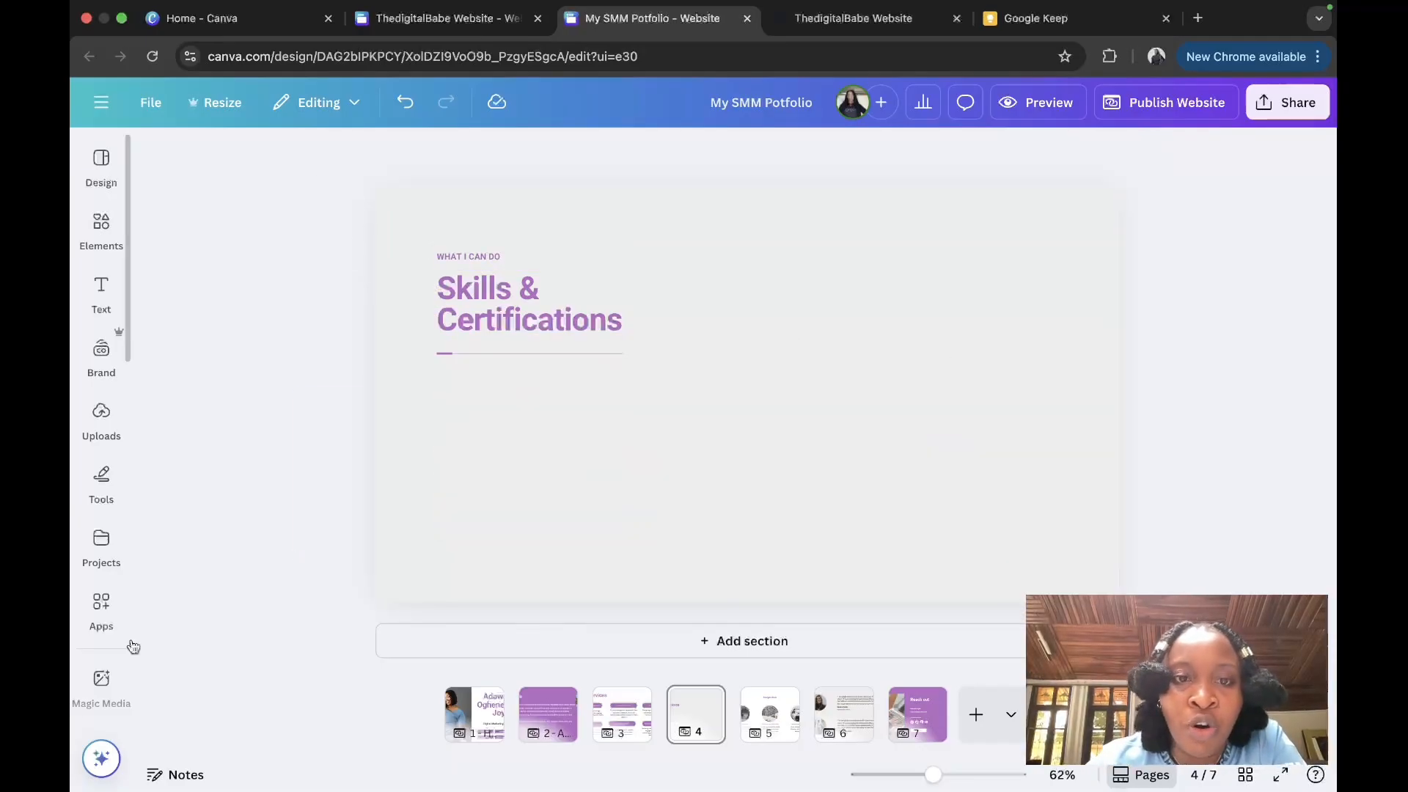
# Step: Delete the long and short divider lines and the 'WHAT I CAN DO' label
pyautogui.click(614, 352)
pyautogui.press('BackSpace')
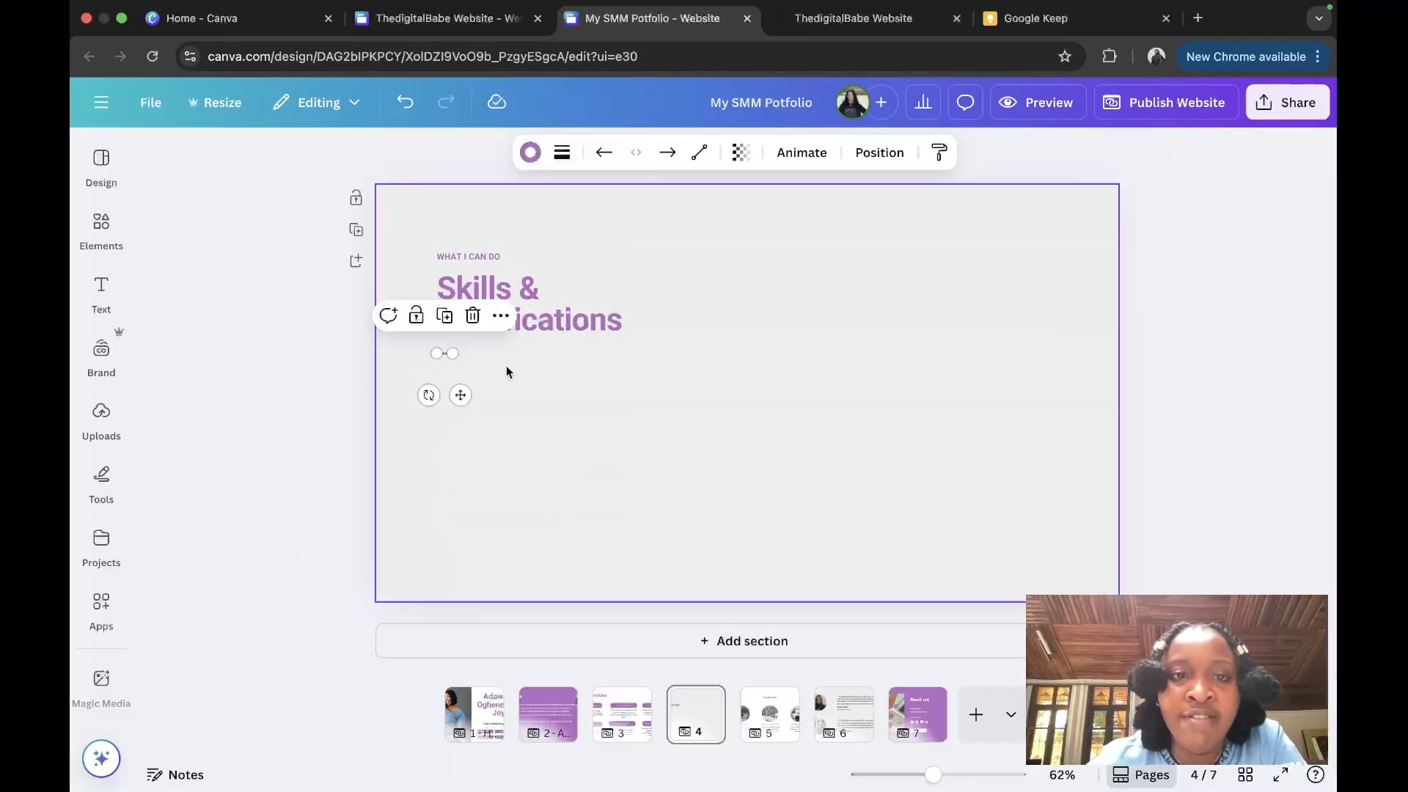
pyautogui.click(479, 259)
pyautogui.click(443, 354)
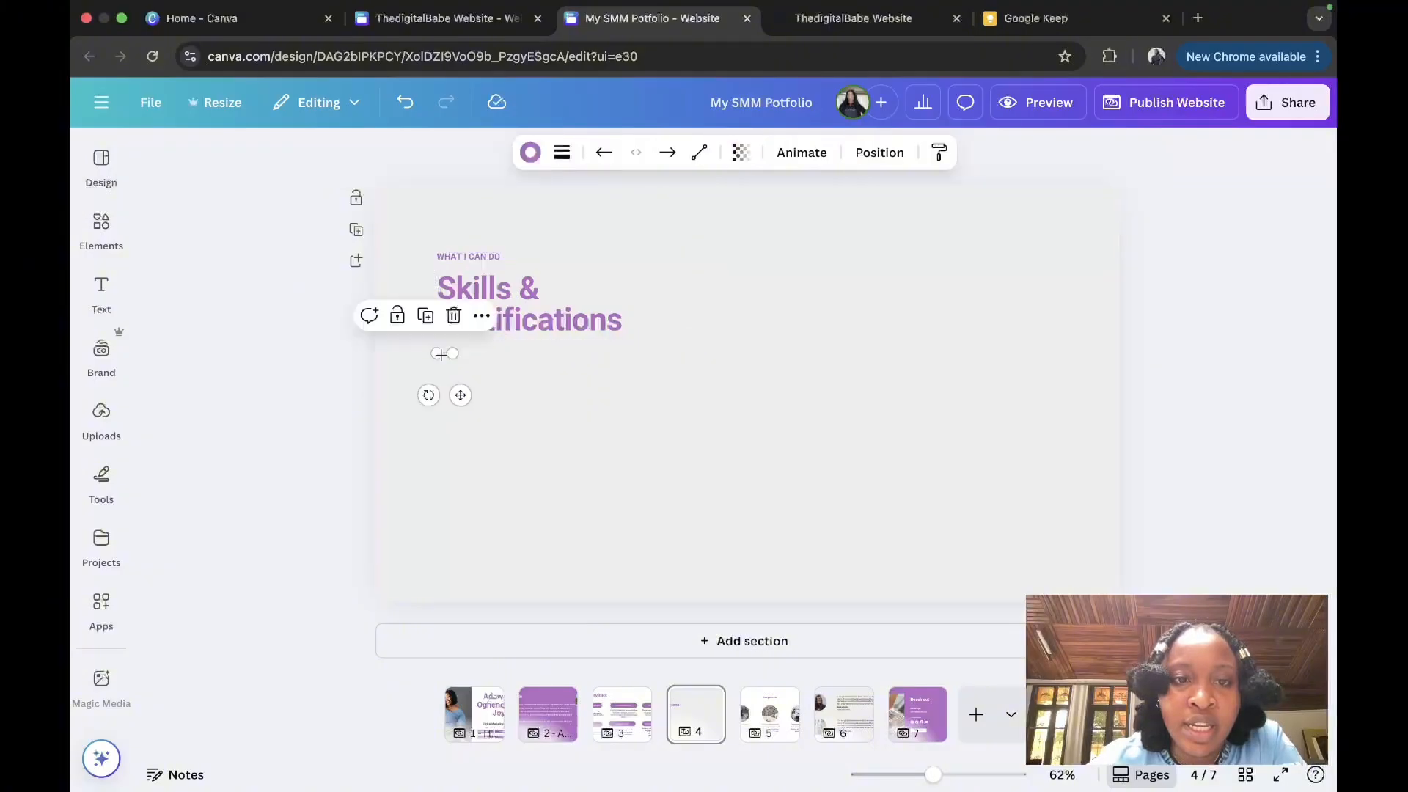
pyautogui.press('BackSpace')
pyautogui.click(481, 256)
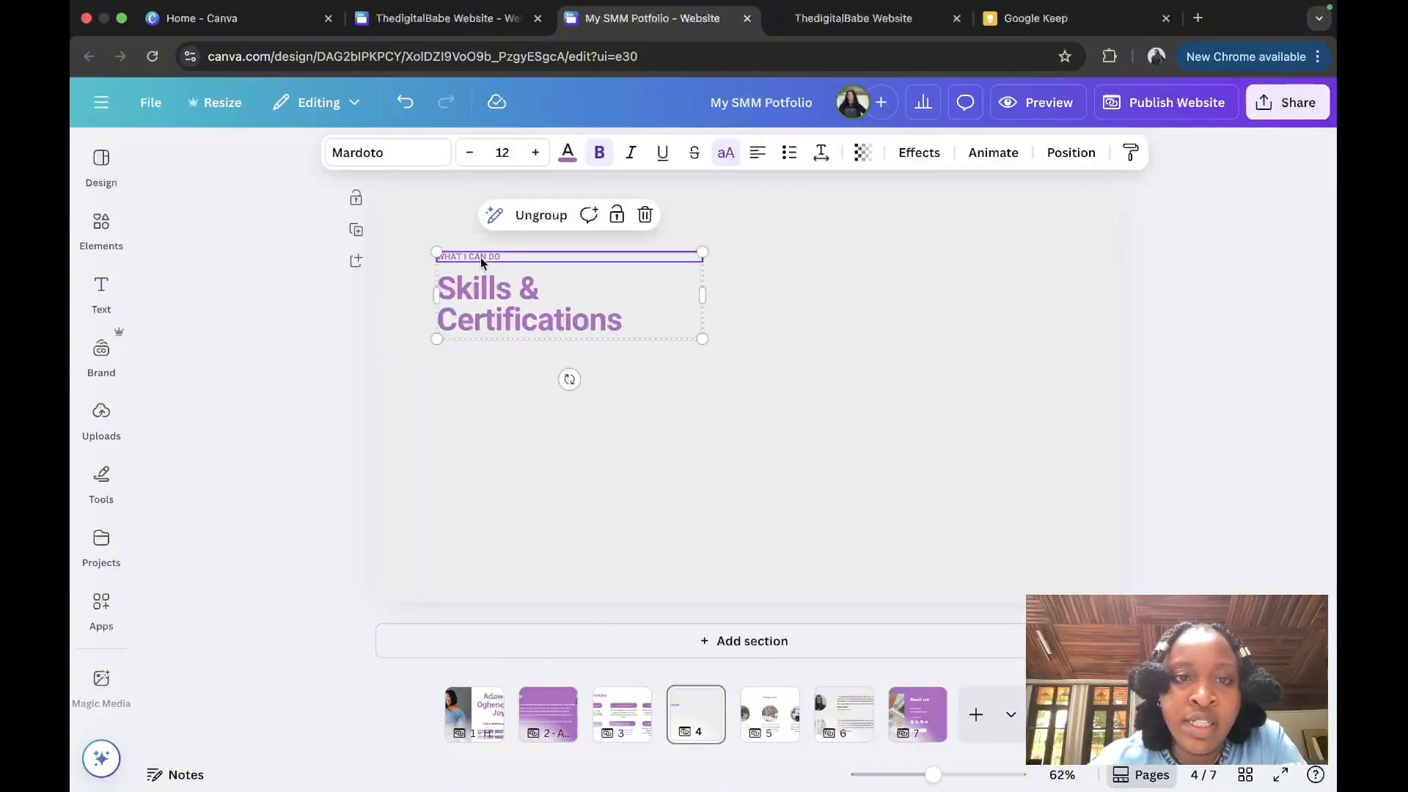
pyautogui.click(418, 242)
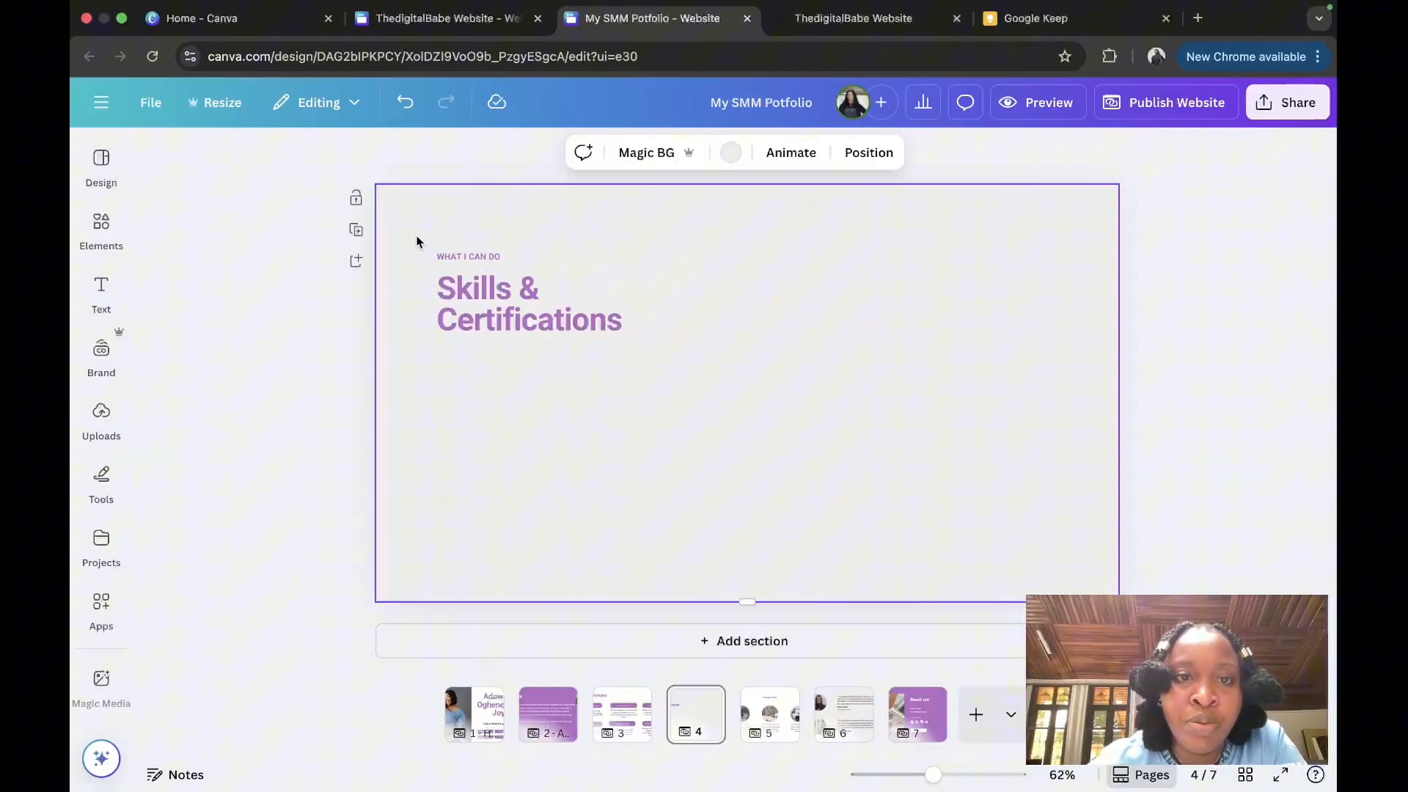
pyautogui.click(453, 256)
pyautogui.press('BackSpace')
# Step: Move the Skills & Certifications heading up and review the Core Skills section below
pyautogui.click(419, 302)
pyautogui.click(478, 302)
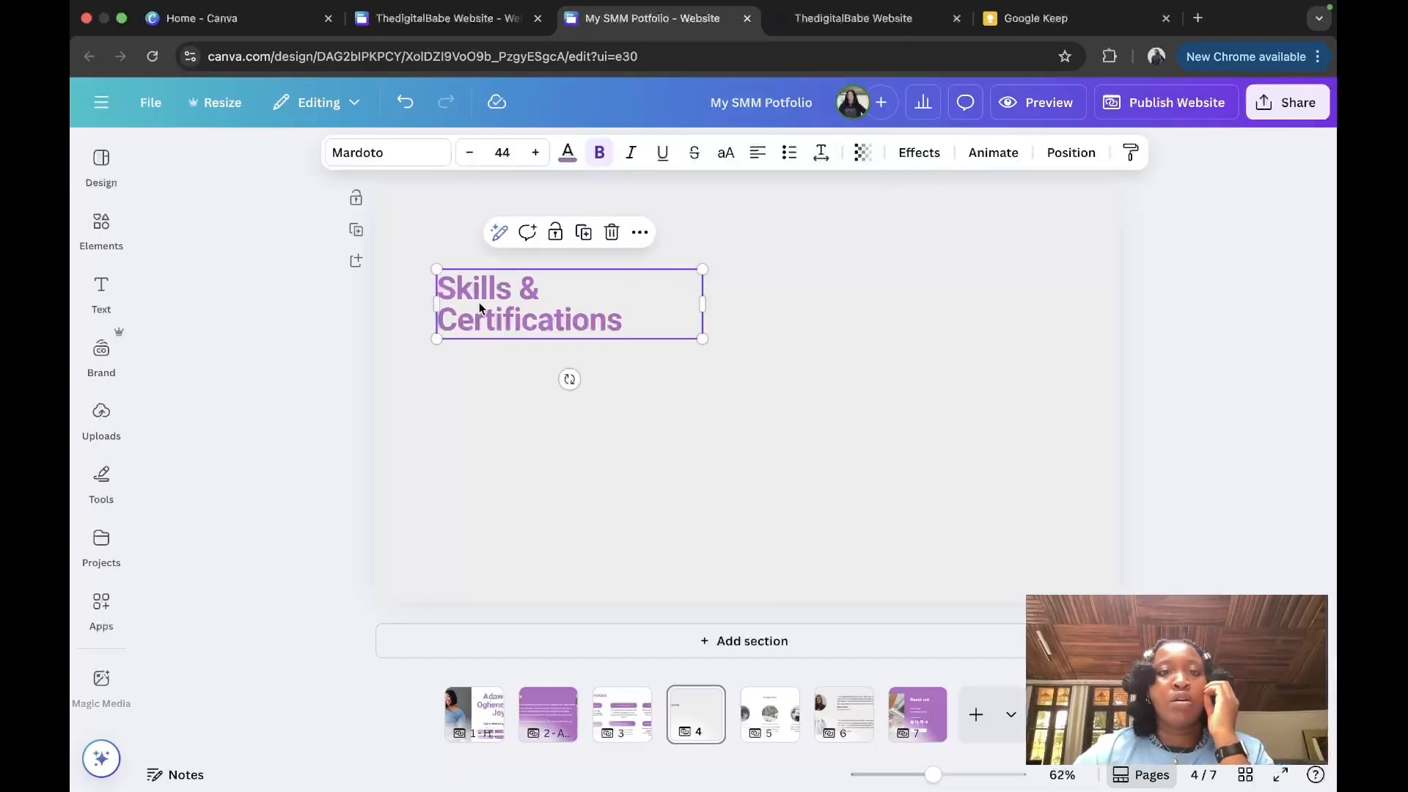
pyautogui.moveTo(478, 302); pyautogui.dragTo(471, 270)
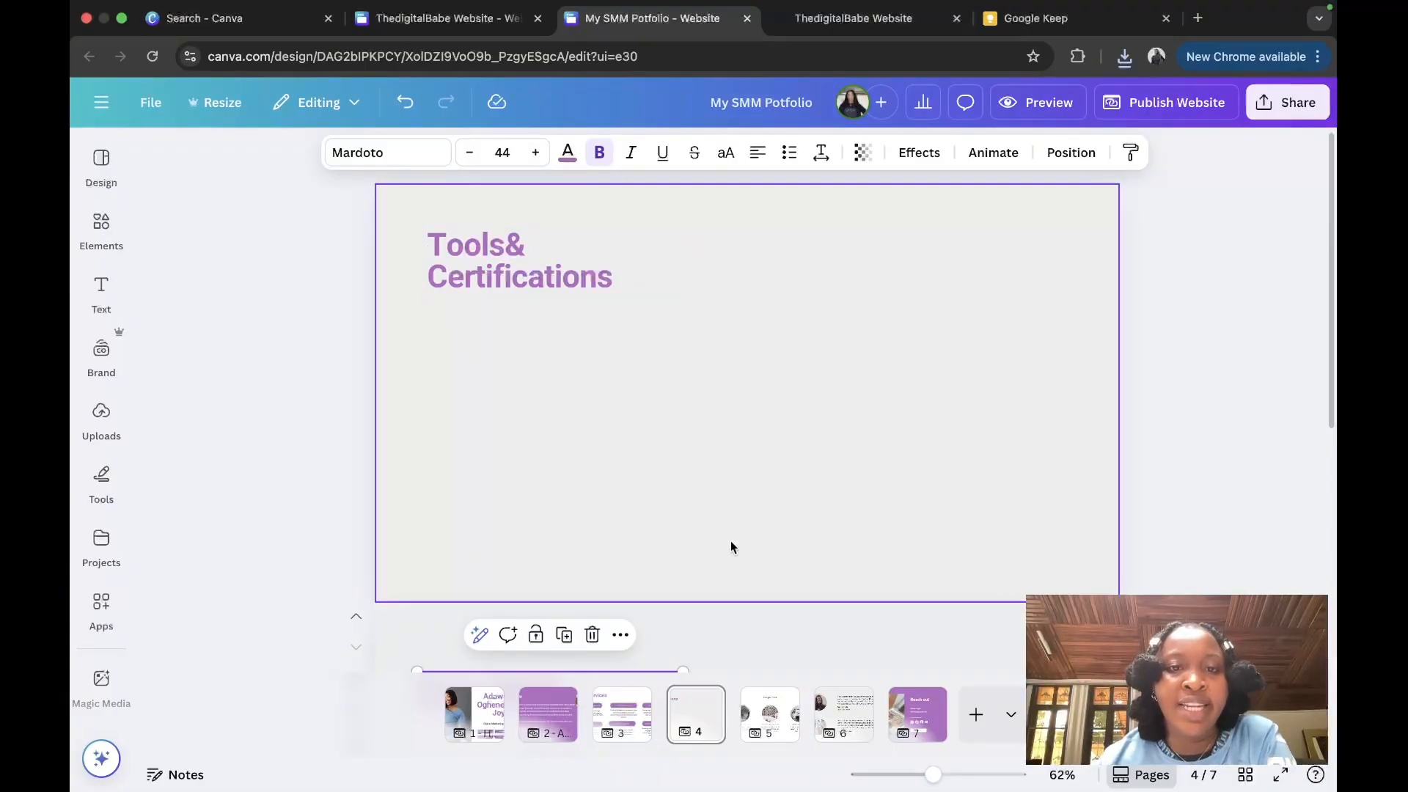
pyautogui.scroll(-5, 730, 540)
pyautogui.click(613, 422)
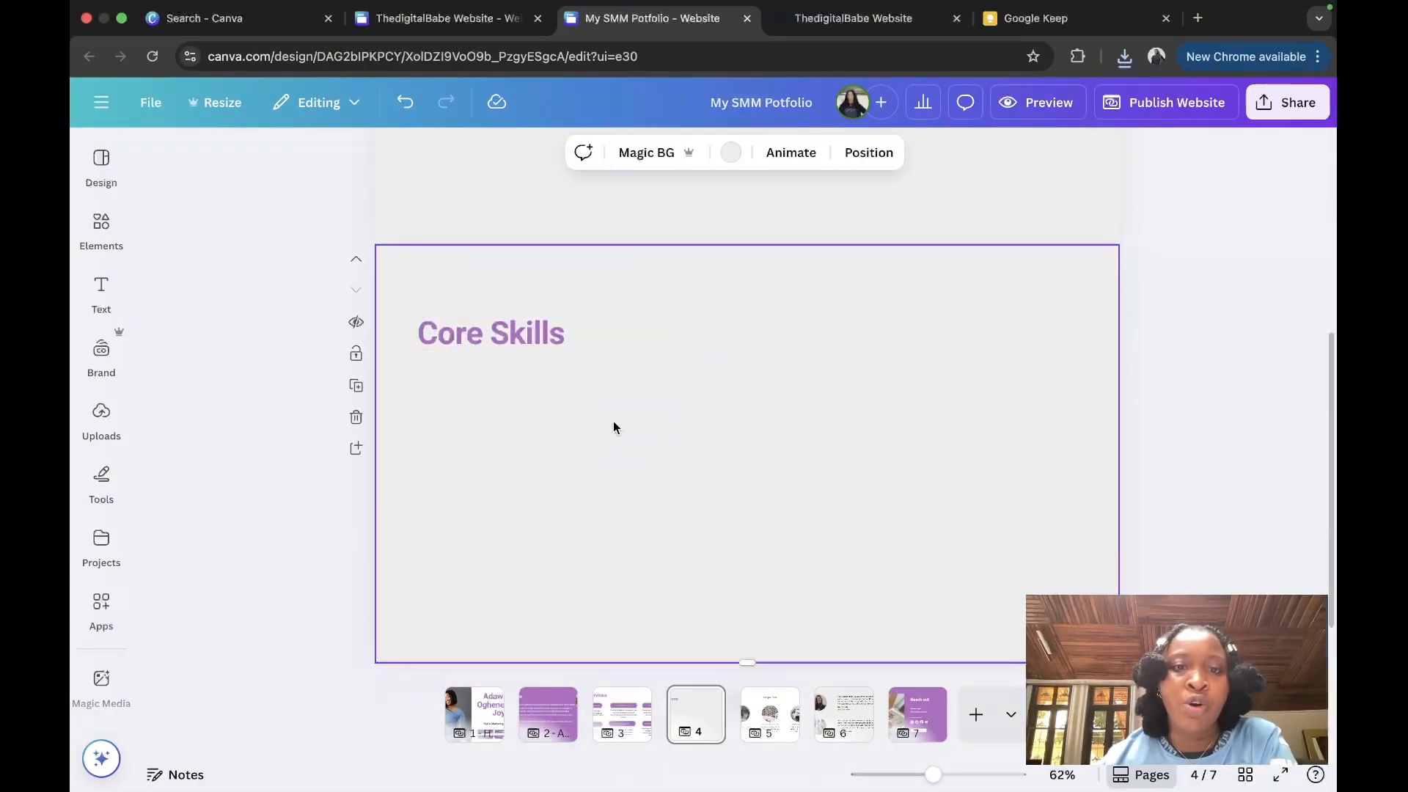
pyautogui.scroll(1, 644, 416)
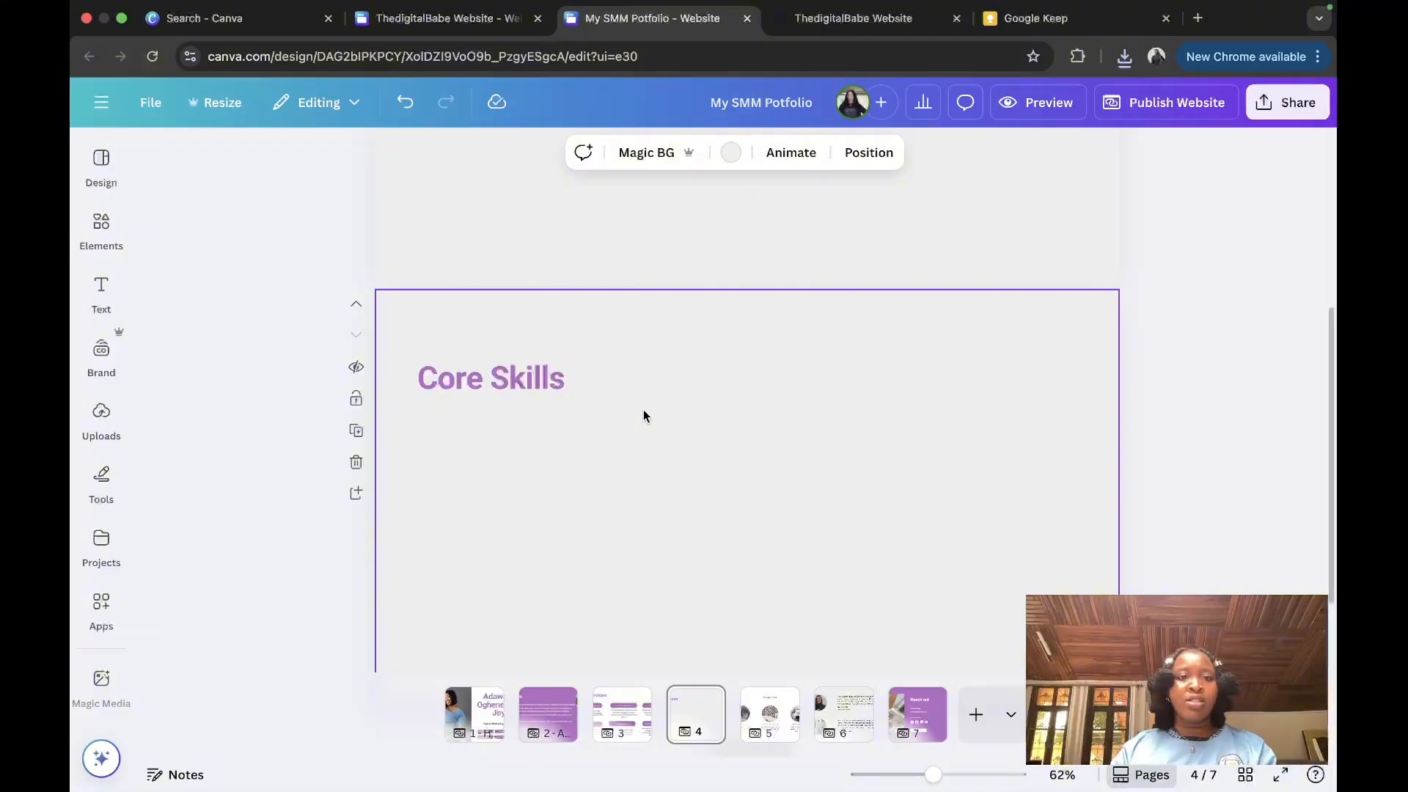
# Step: Add a square image frame under the Tools & Certifications heading, shrunk to about 112 px wide
pyautogui.scroll(5, 643, 415)
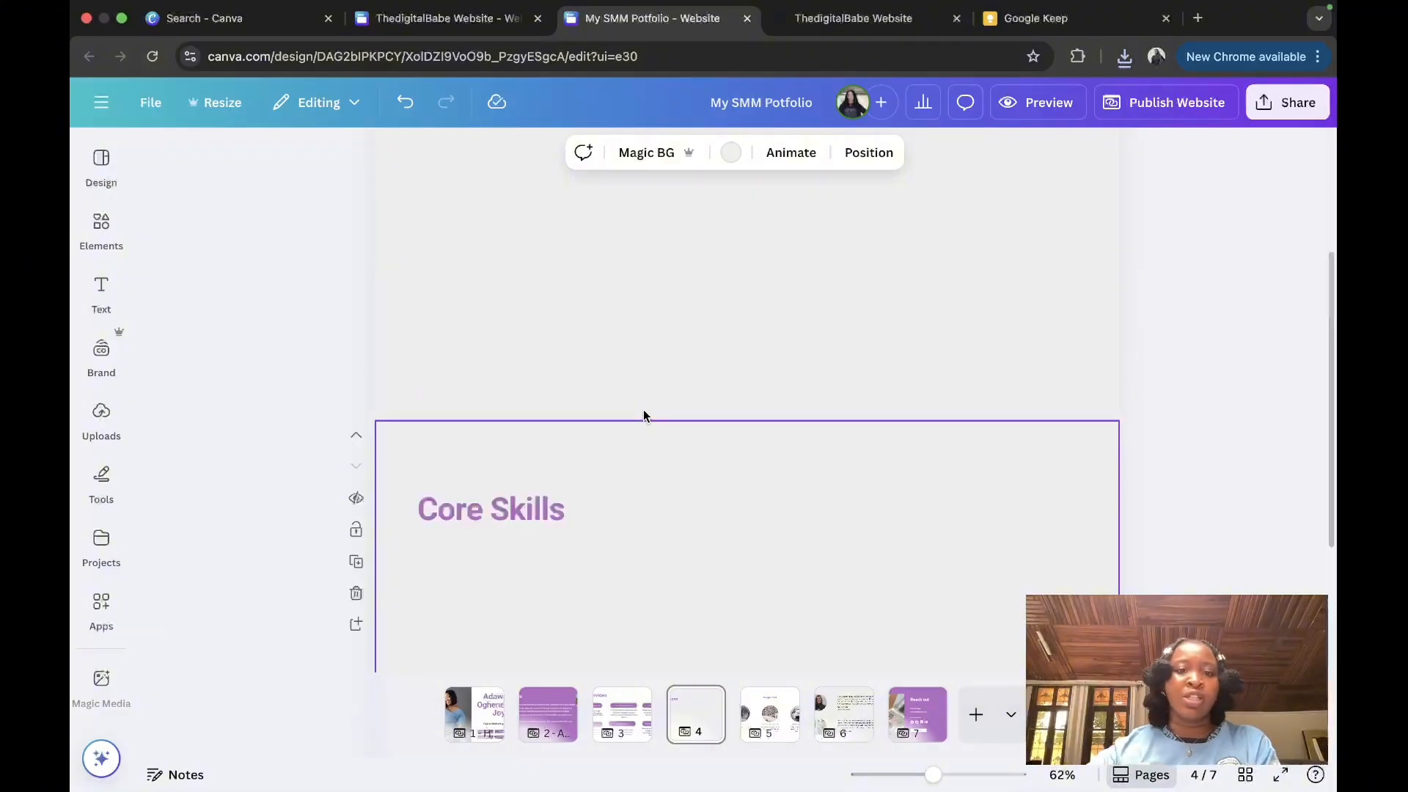
pyautogui.click(699, 729)
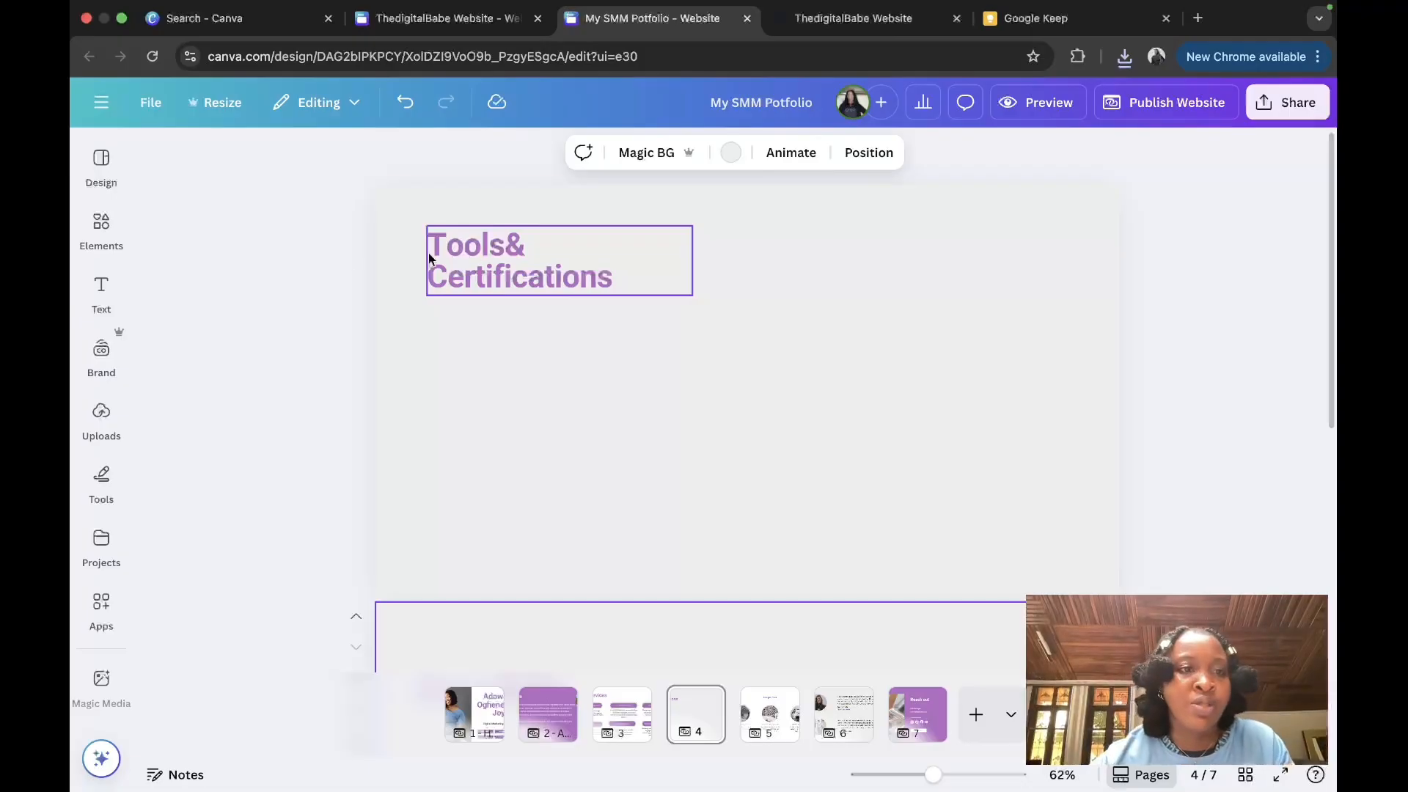
pyautogui.click(101, 420)
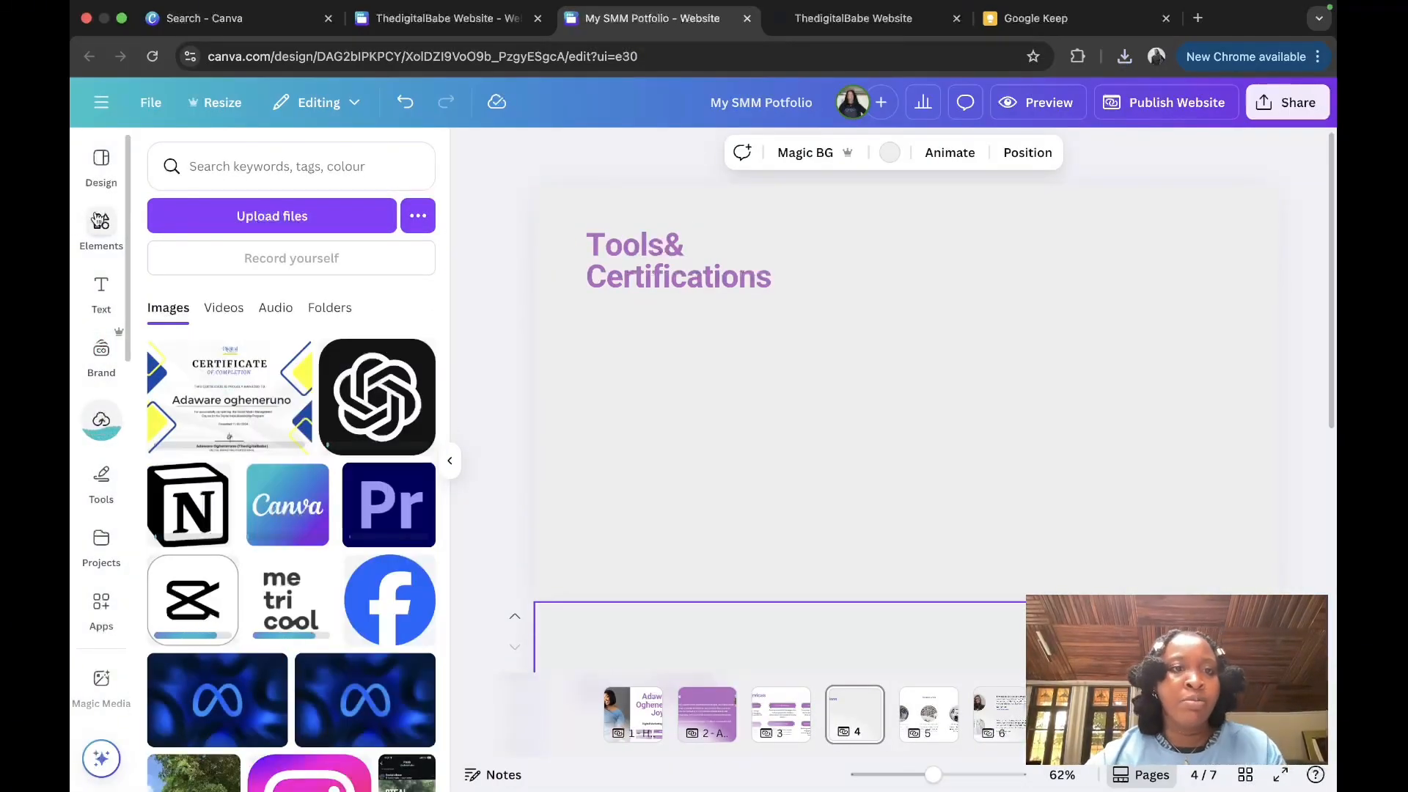
pyautogui.click(101, 220)
pyautogui.click(407, 167)
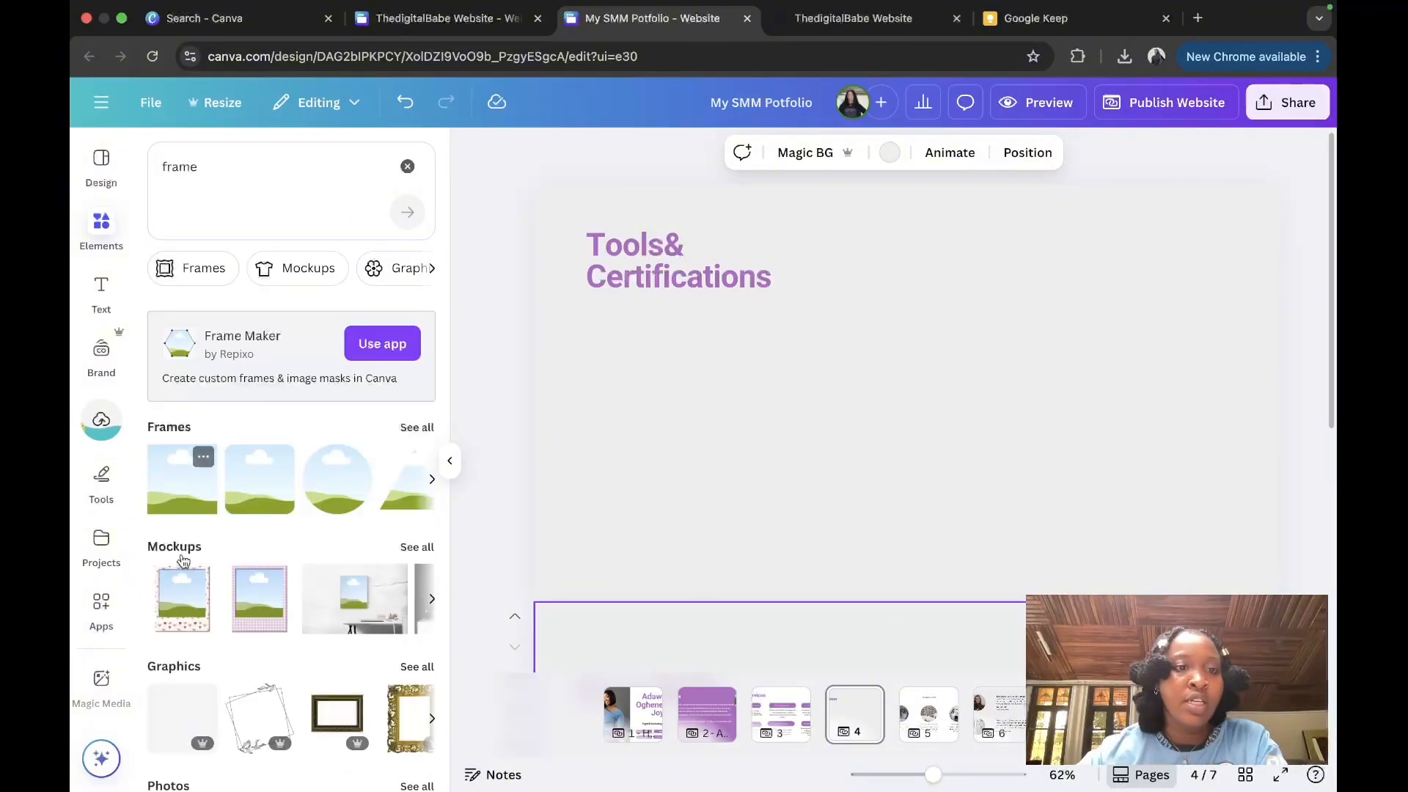
pyautogui.click(201, 455)
pyautogui.click(164, 492)
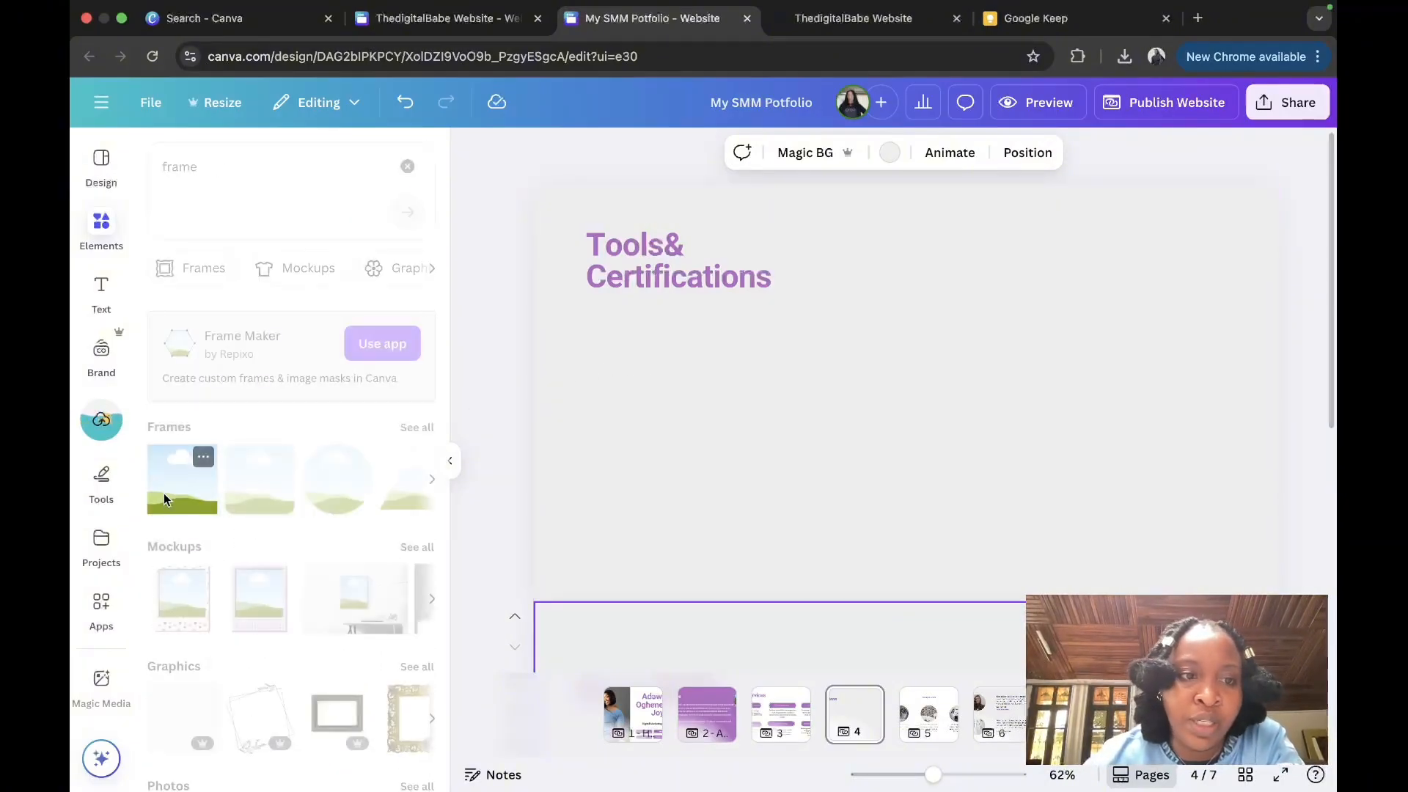
pyautogui.click(164, 499)
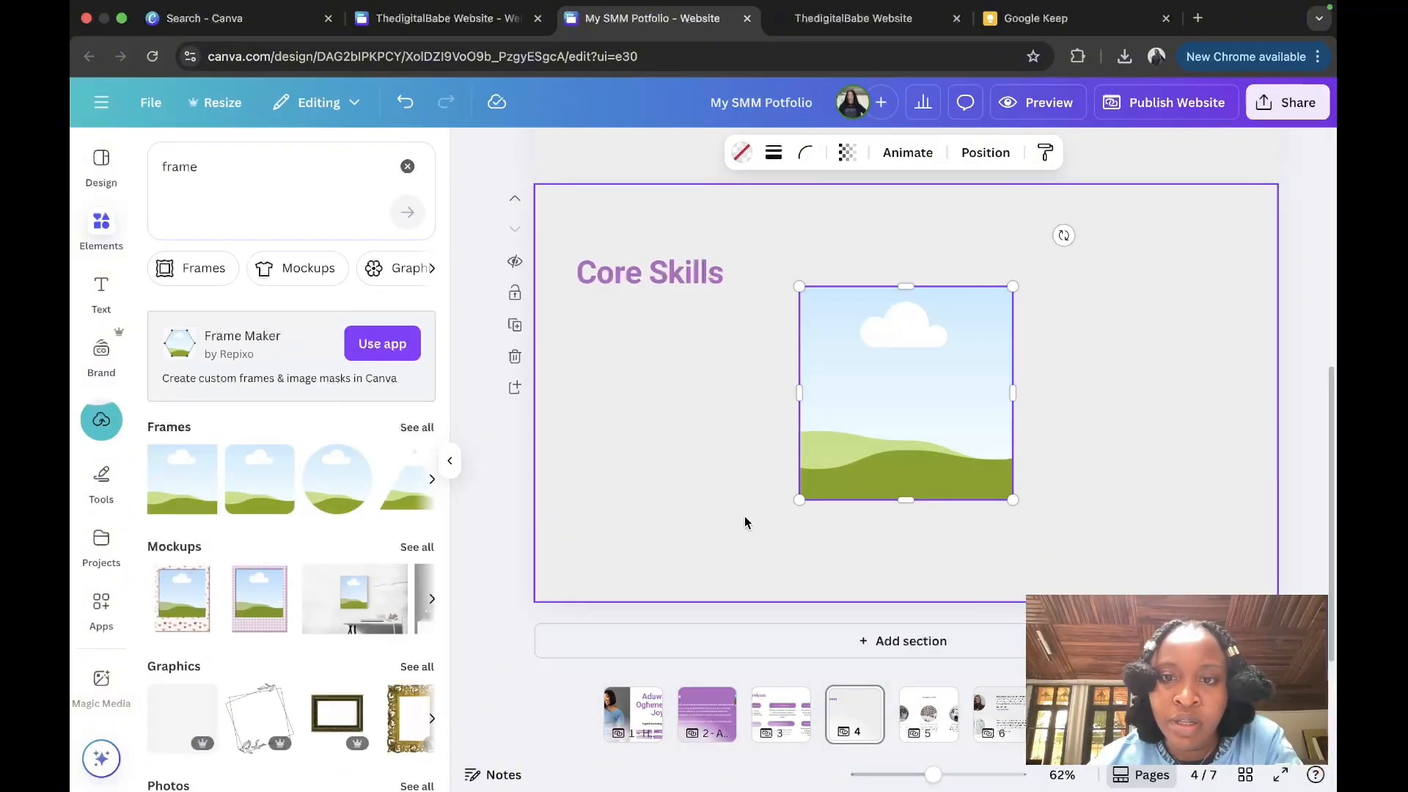
pyautogui.moveTo(905, 607); pyautogui.dragTo(853, 260)
pyautogui.moveTo(968, 551); pyautogui.dragTo(837, 420)
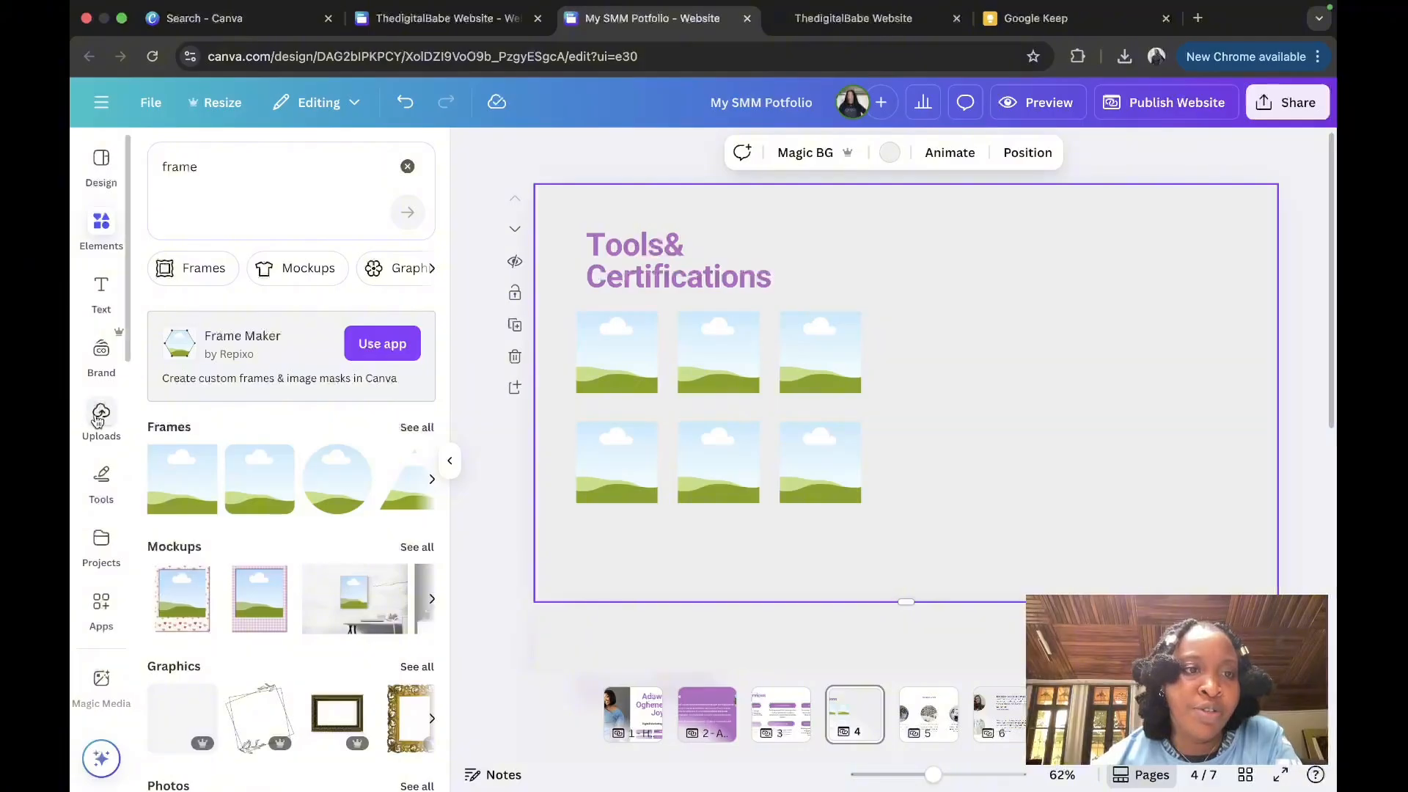
# Step: Drop the Premiere Pro logo from Uploads into a frame
pyautogui.click(101, 412)
pyautogui.scroll(-2, 390, 428)
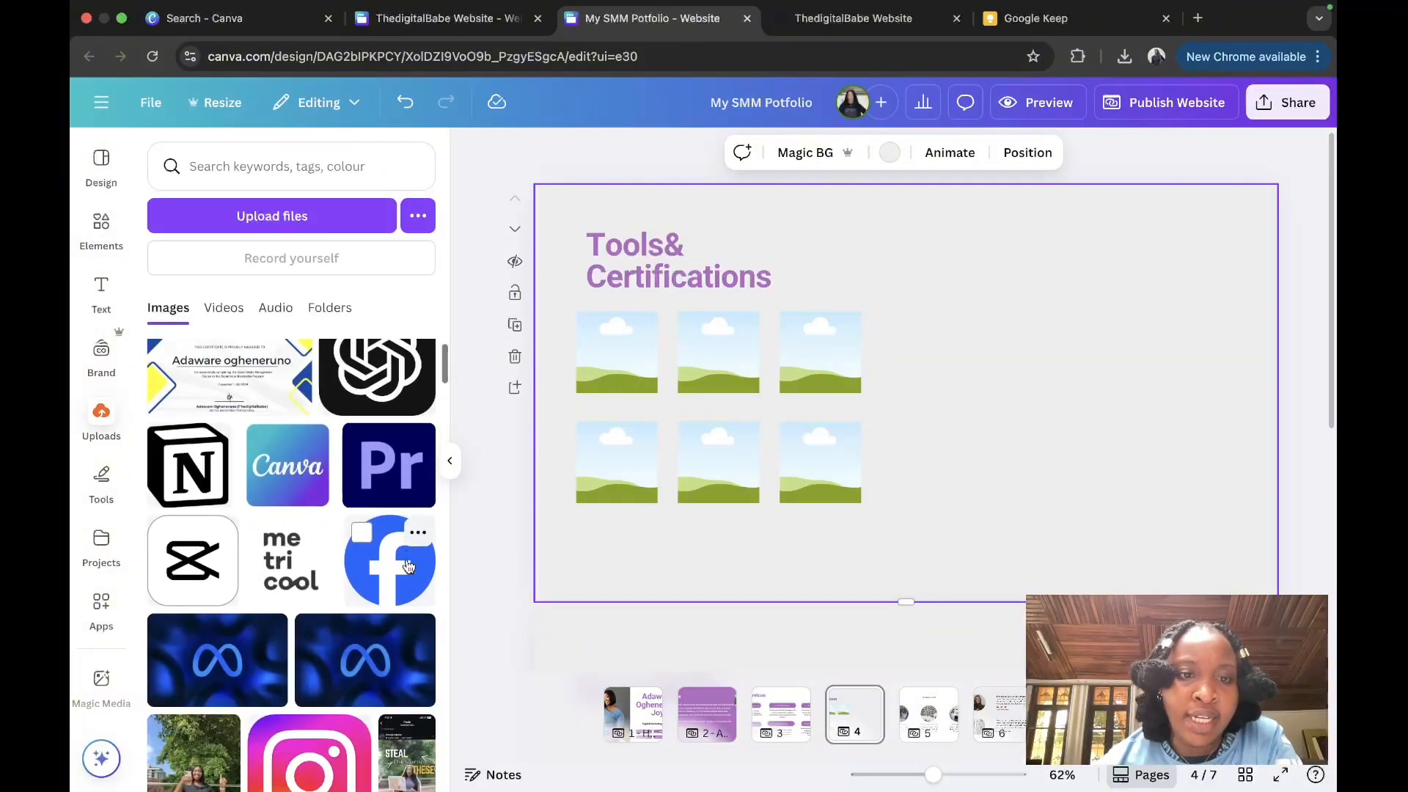
pyautogui.click(389, 447)
pyautogui.moveTo(875, 420); pyautogui.dragTo(616, 356)
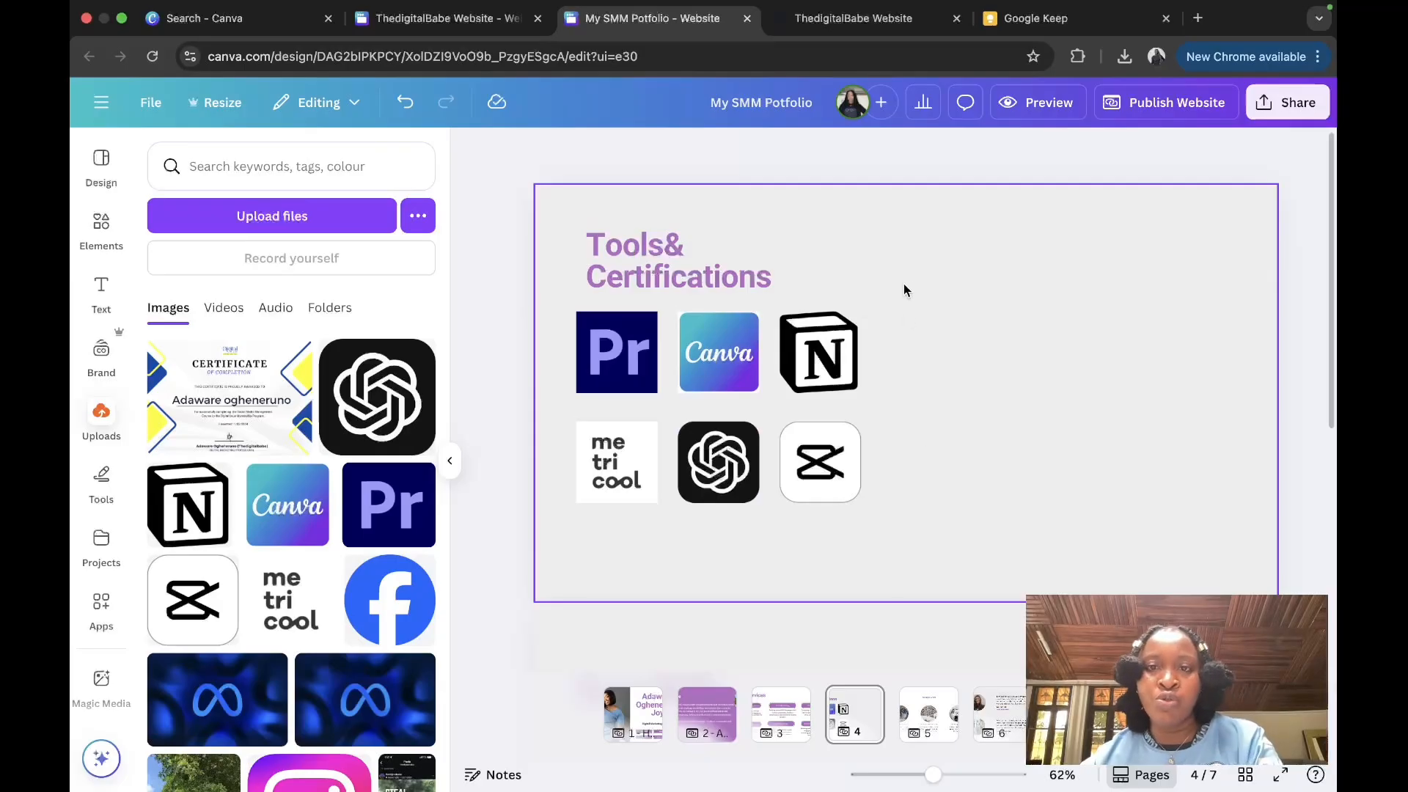
# Step: Add the certificate image and shrink it beside the logo frames
pyautogui.click(209, 424)
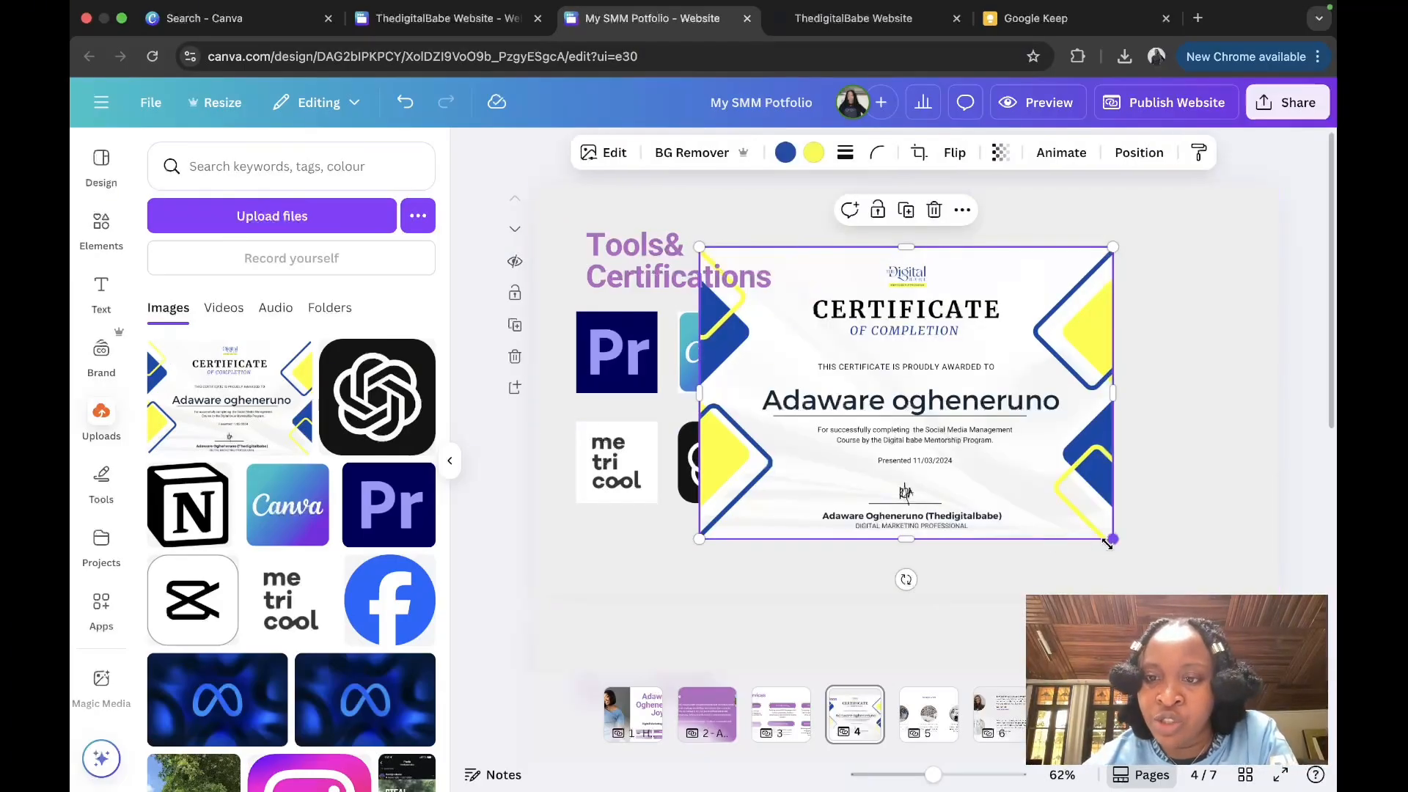
pyautogui.moveTo(1024, 606); pyautogui.dragTo(1070, 367)
pyautogui.moveTo(1023, 296); pyautogui.dragTo(1169, 308)
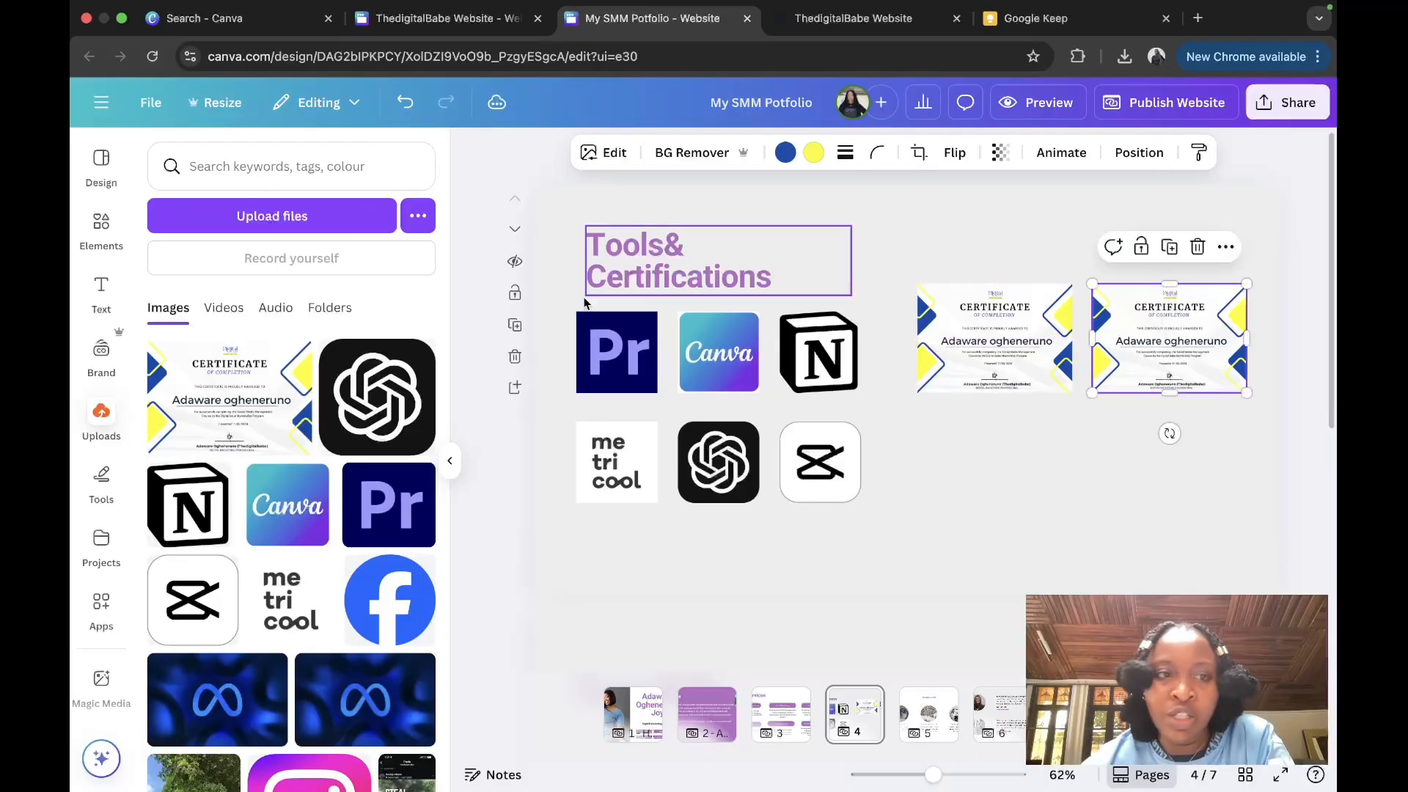
# Step: Add a body text box under the certificate and a small gold ribbon badge found by searching 'badge'
pyautogui.click(101, 293)
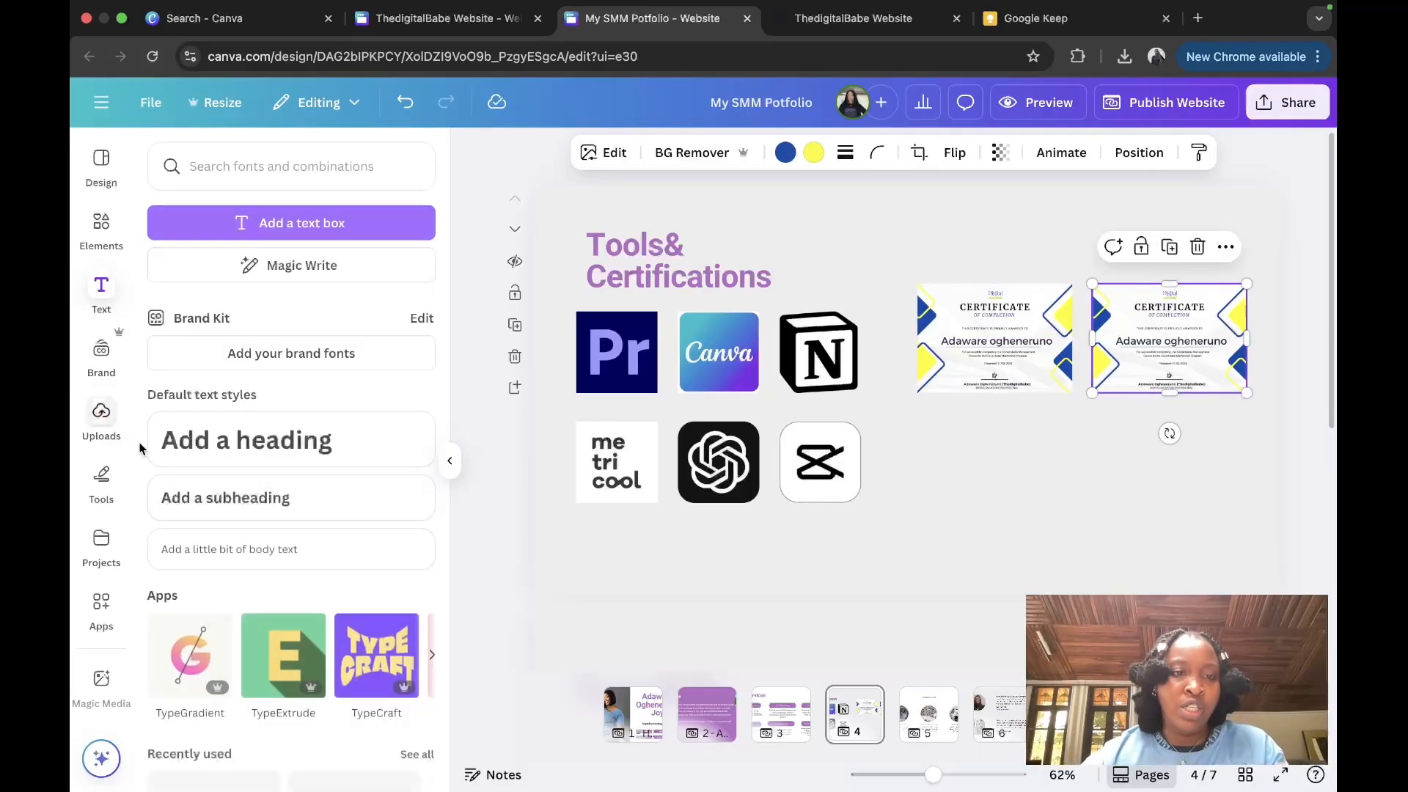
pyautogui.click(239, 548)
pyautogui.click(101, 228)
pyautogui.click(242, 170)
pyautogui.write('badge')
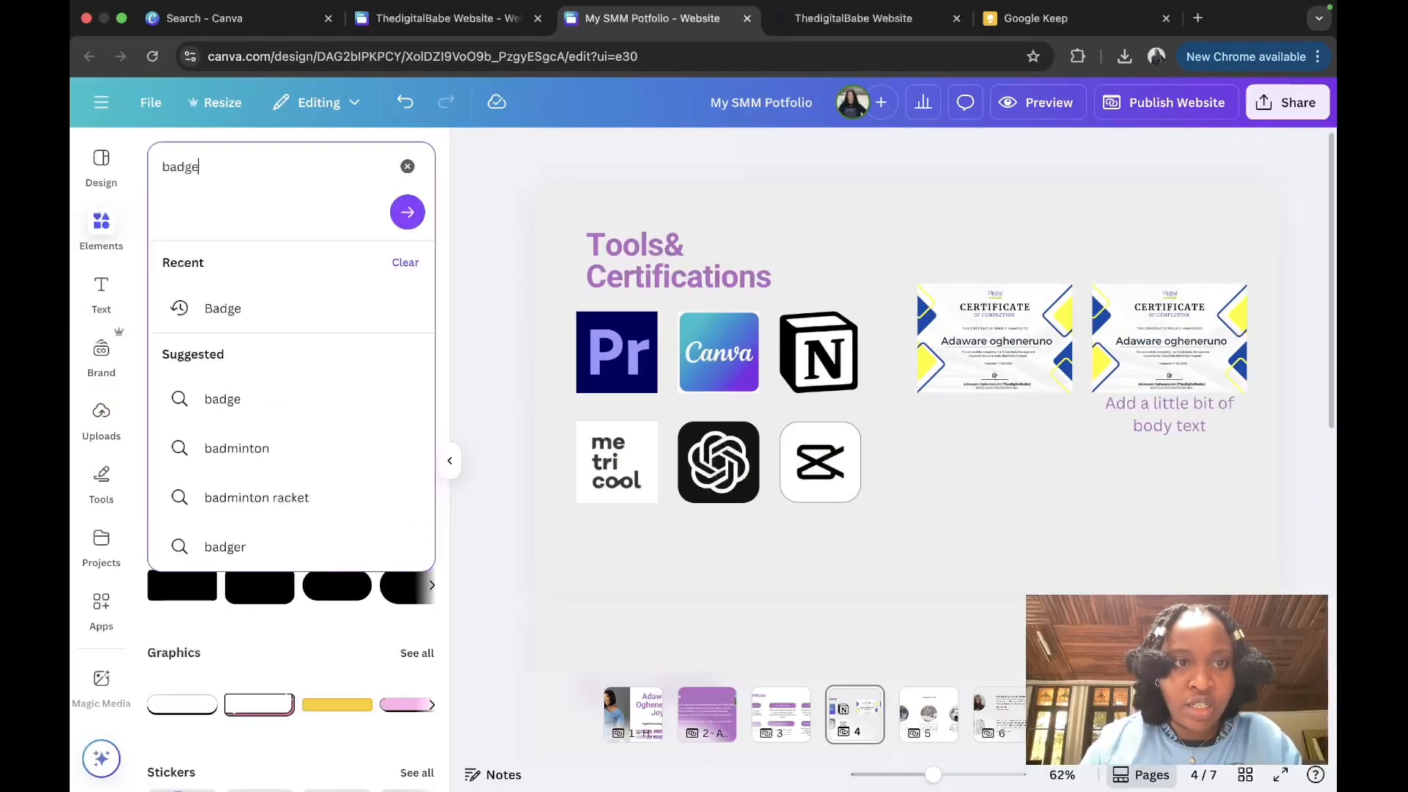
pyautogui.press('Return')
pyautogui.click(291, 561)
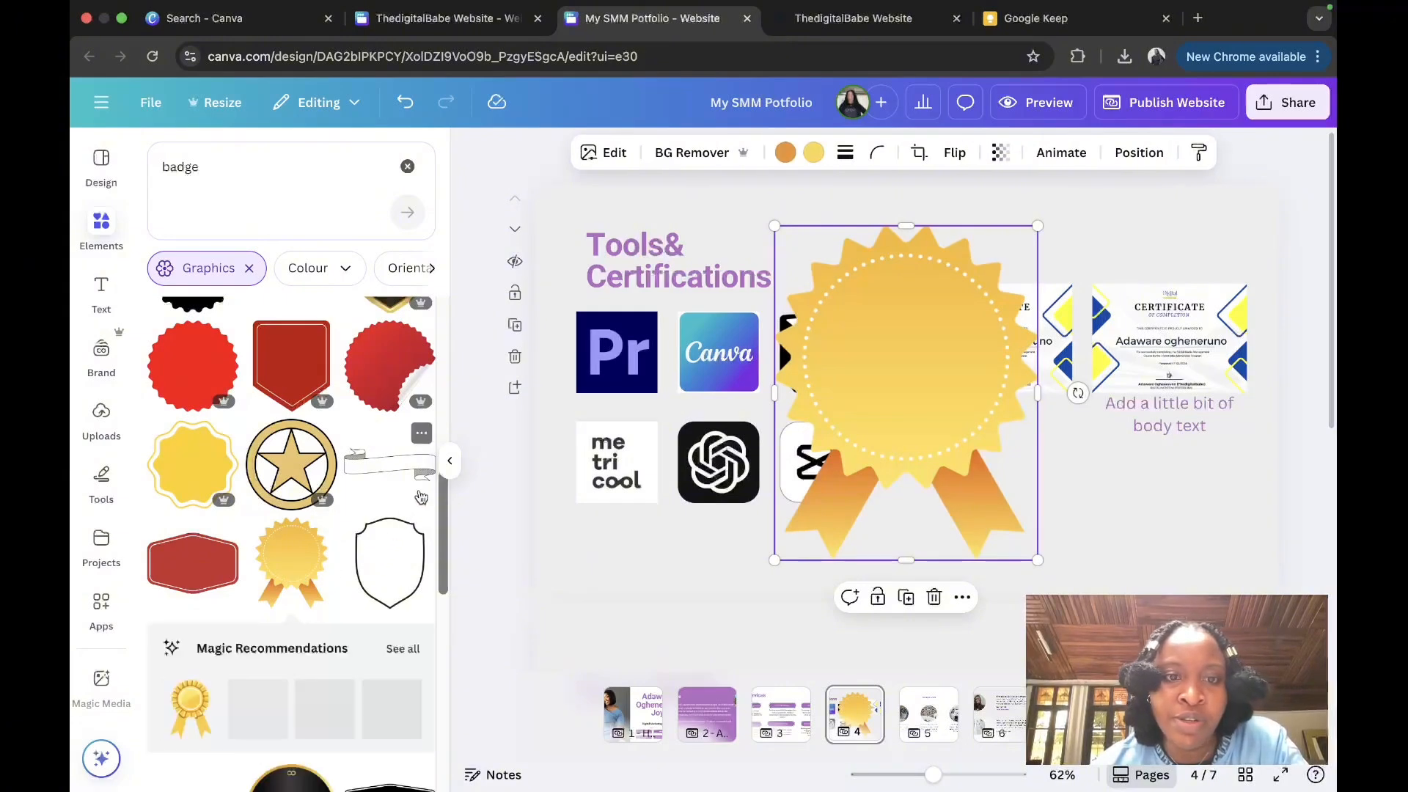
pyautogui.click(451, 469)
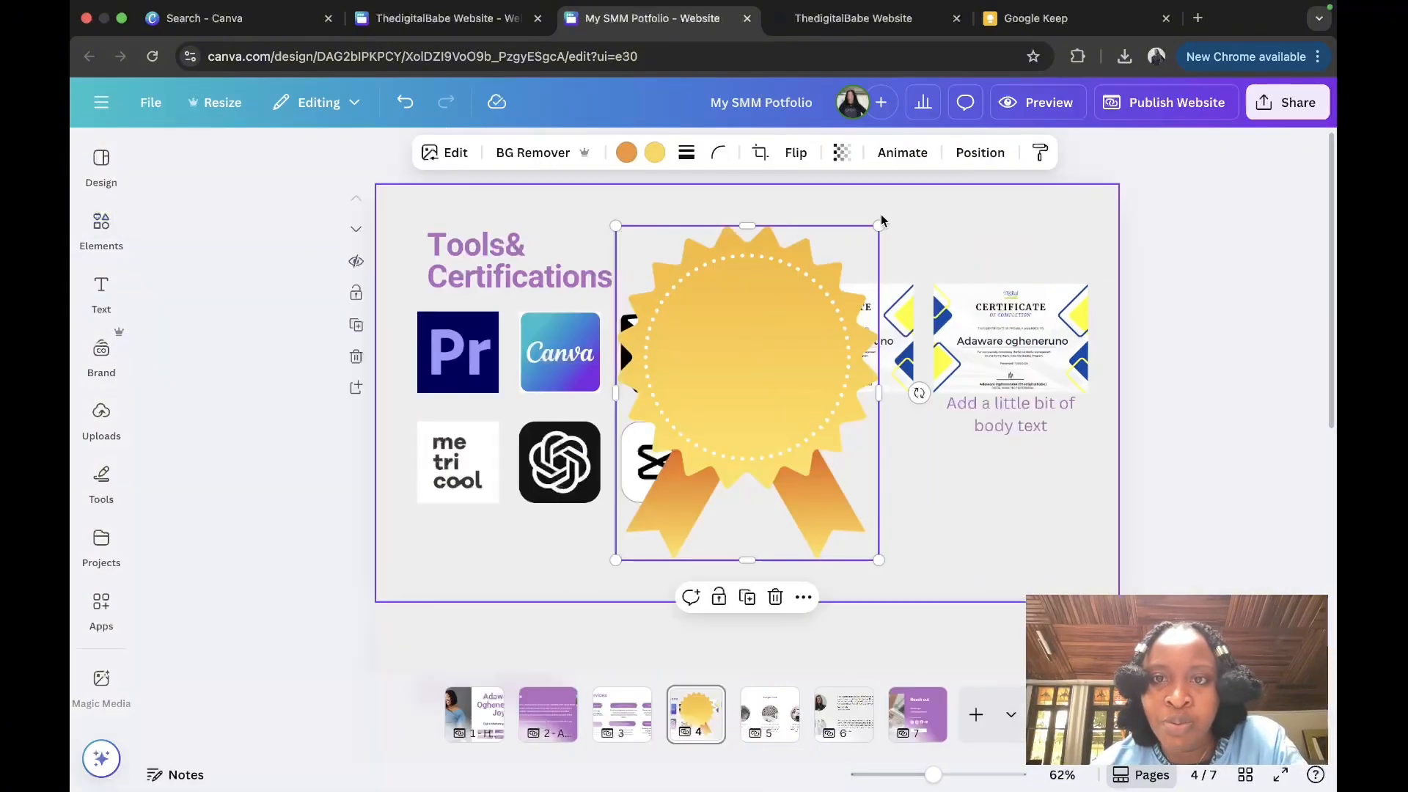
pyautogui.moveTo(879, 221); pyautogui.dragTo(798, 473)
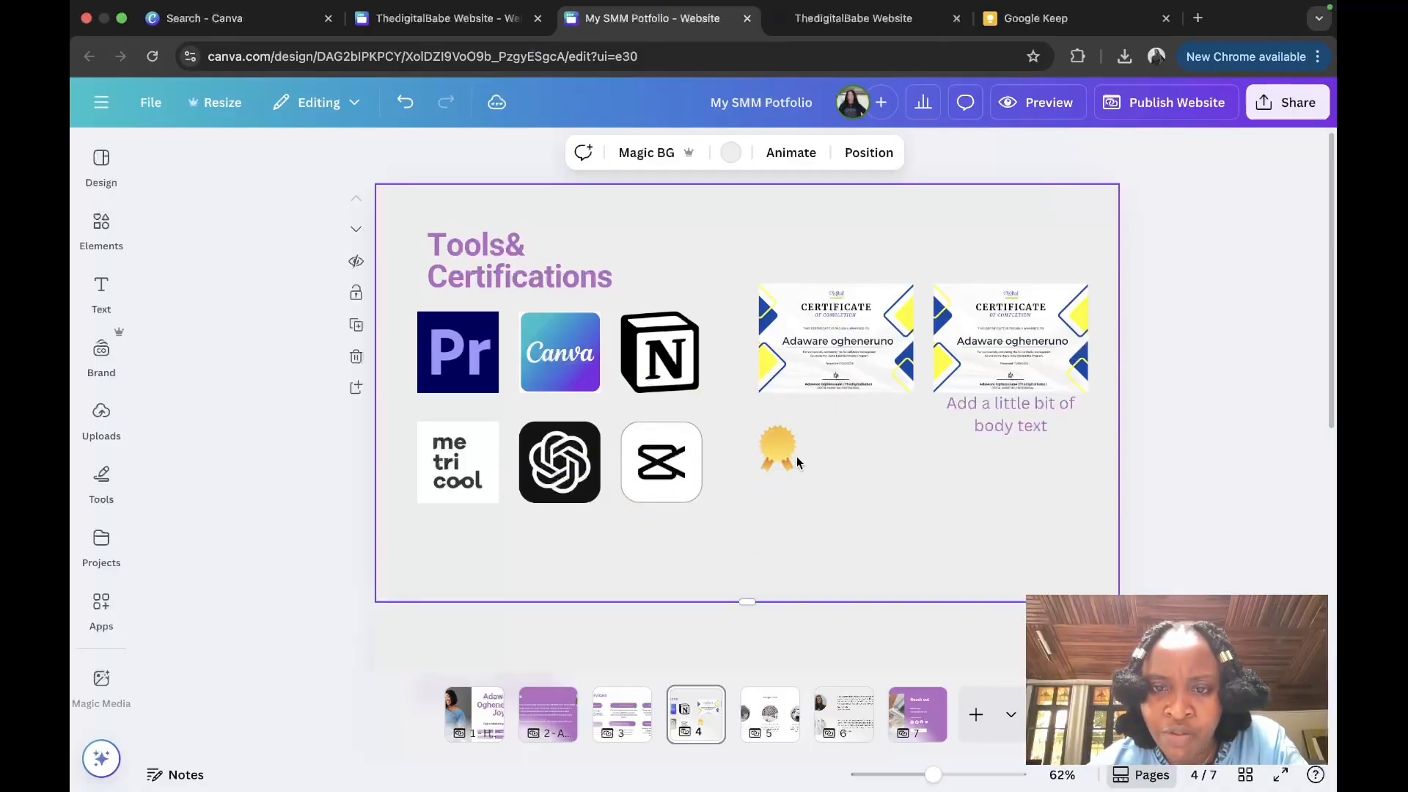
pyautogui.click(781, 453)
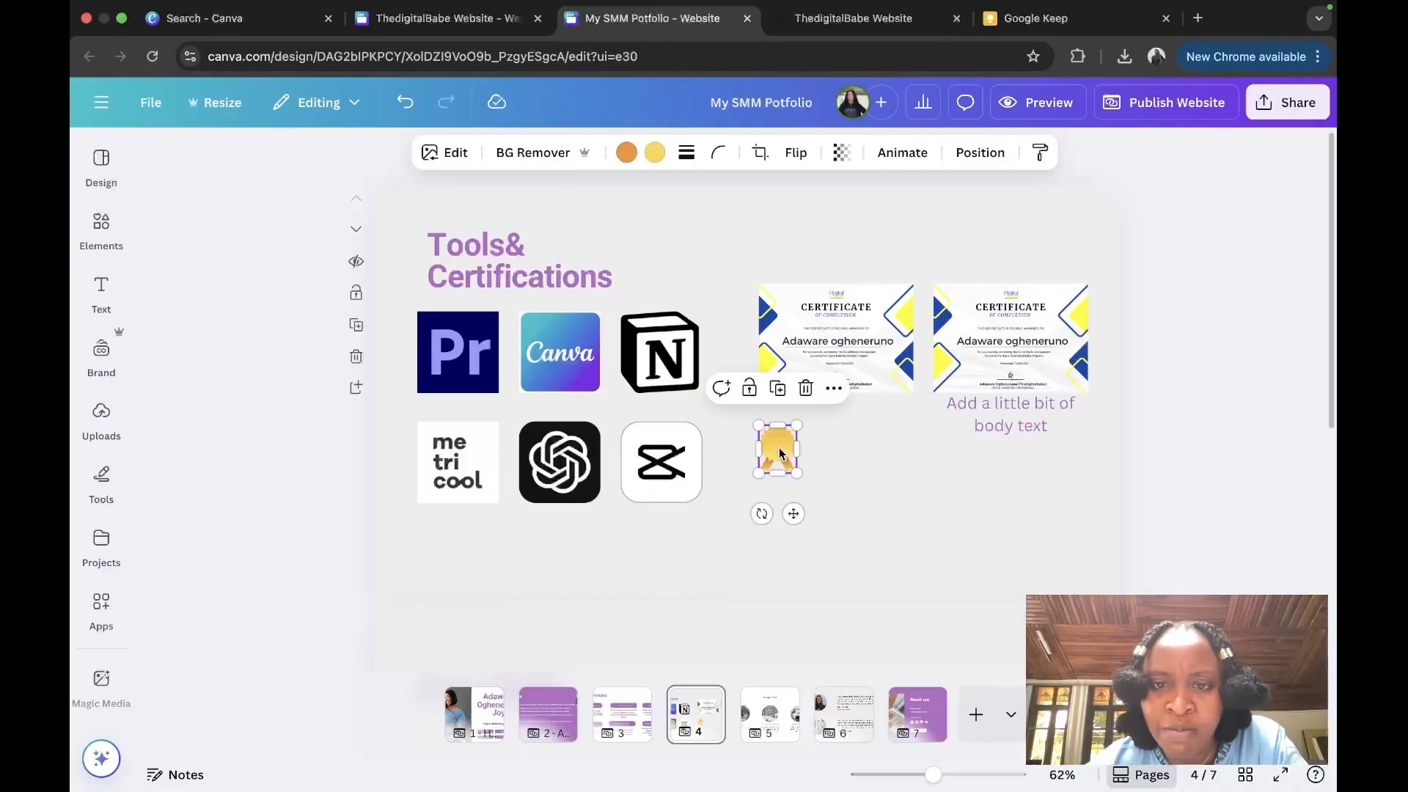
# Step: Make the certification text black and remove bold from 'LinkedIn Learning'
pyautogui.doubleClick(1028, 402)
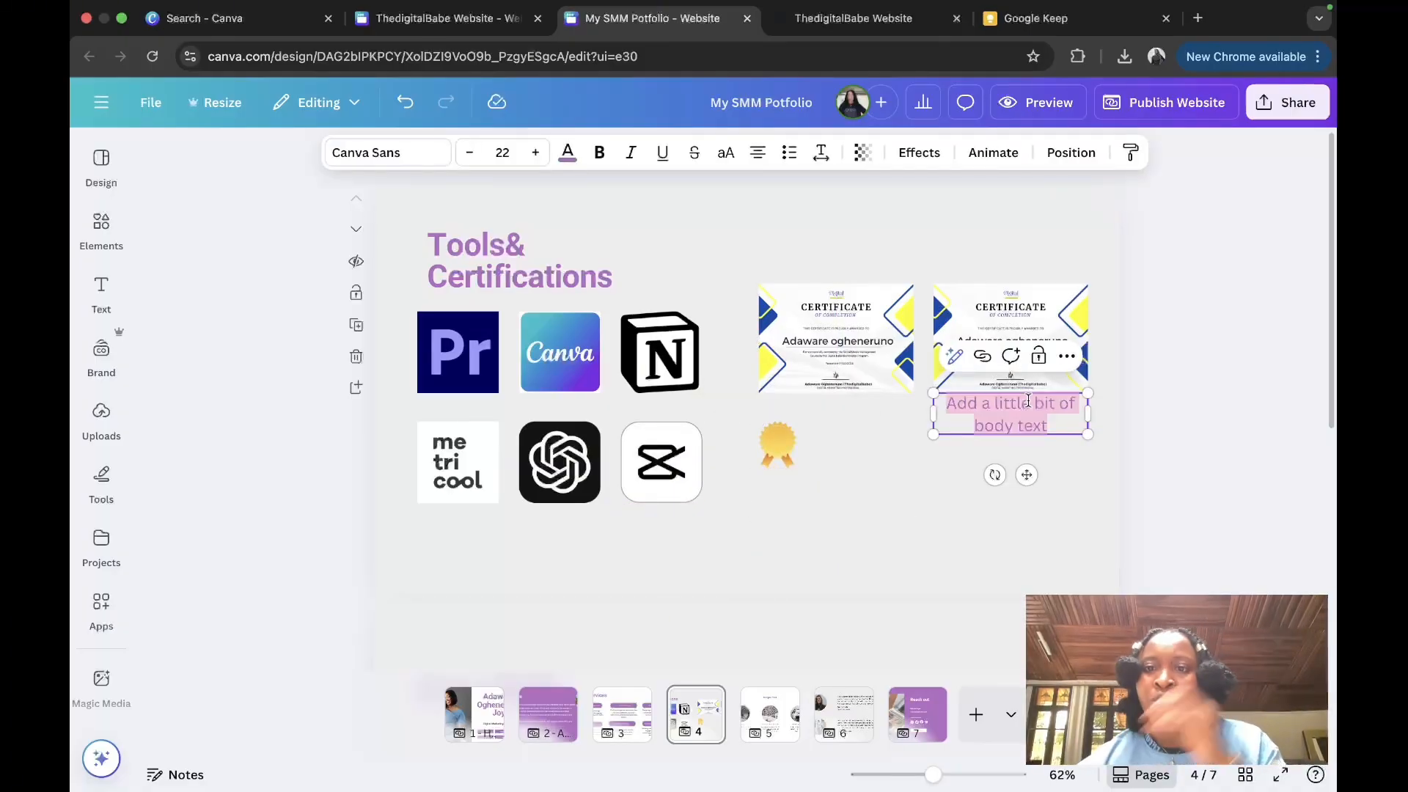
pyautogui.click(570, 152)
pyautogui.click(209, 331)
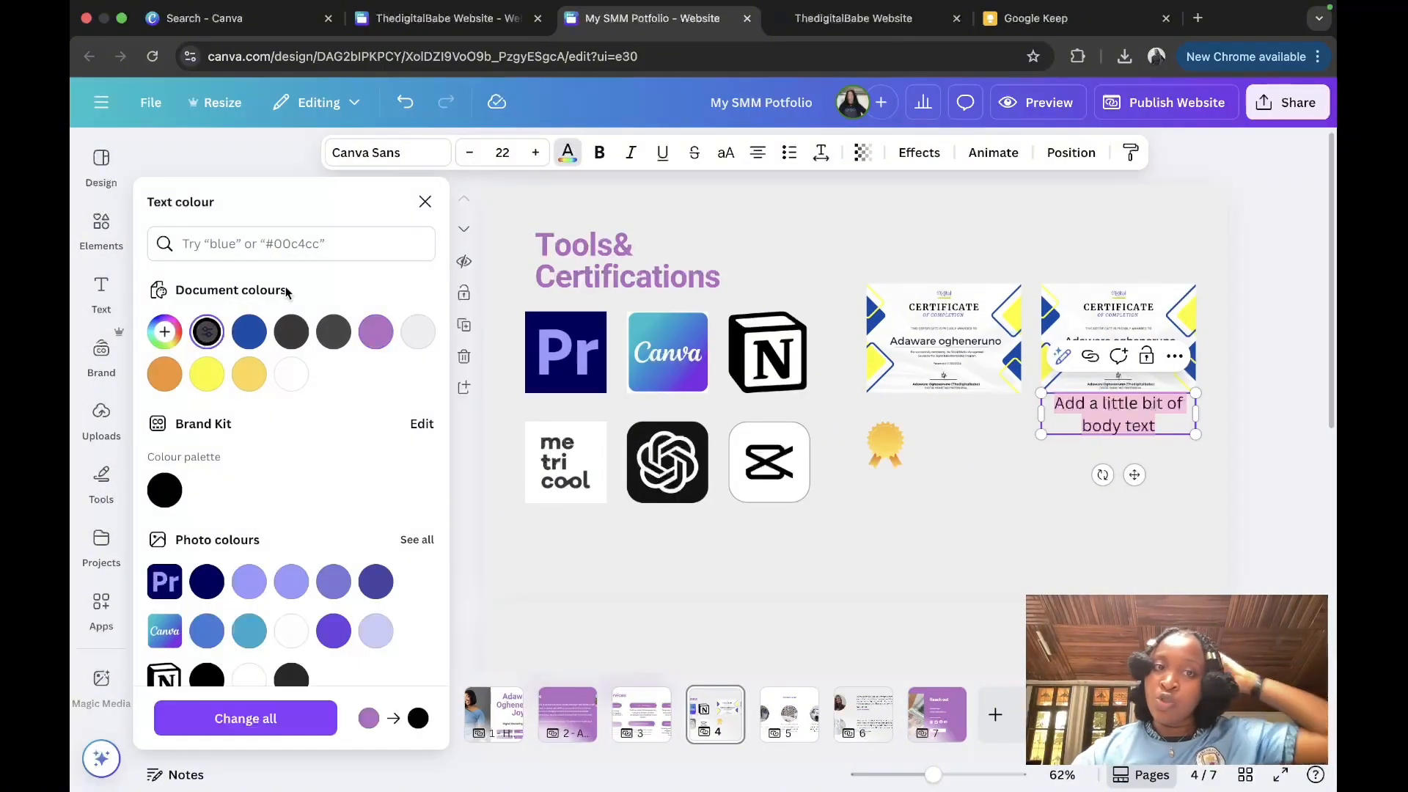
pyautogui.click(425, 204)
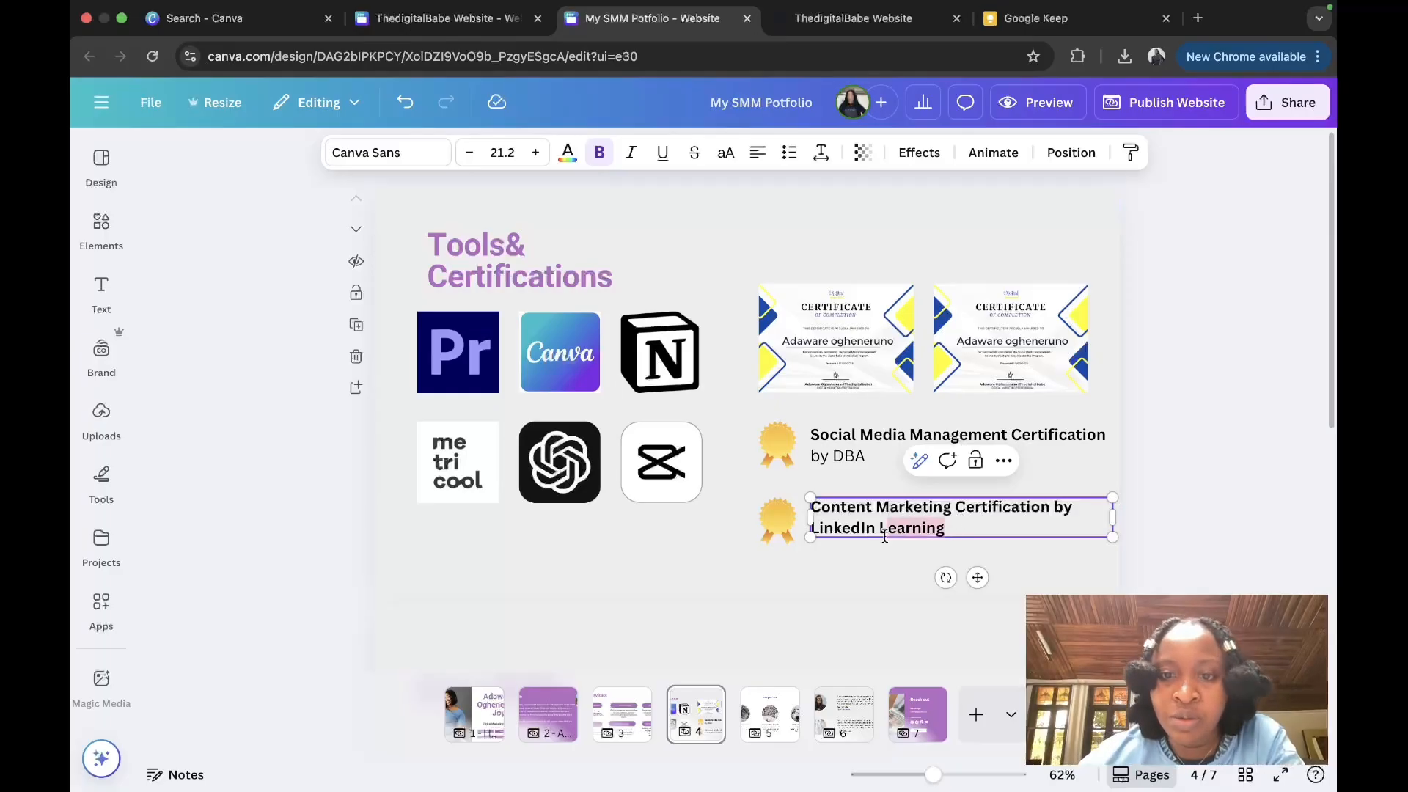
pyautogui.click(600, 150)
pyautogui.click(744, 571)
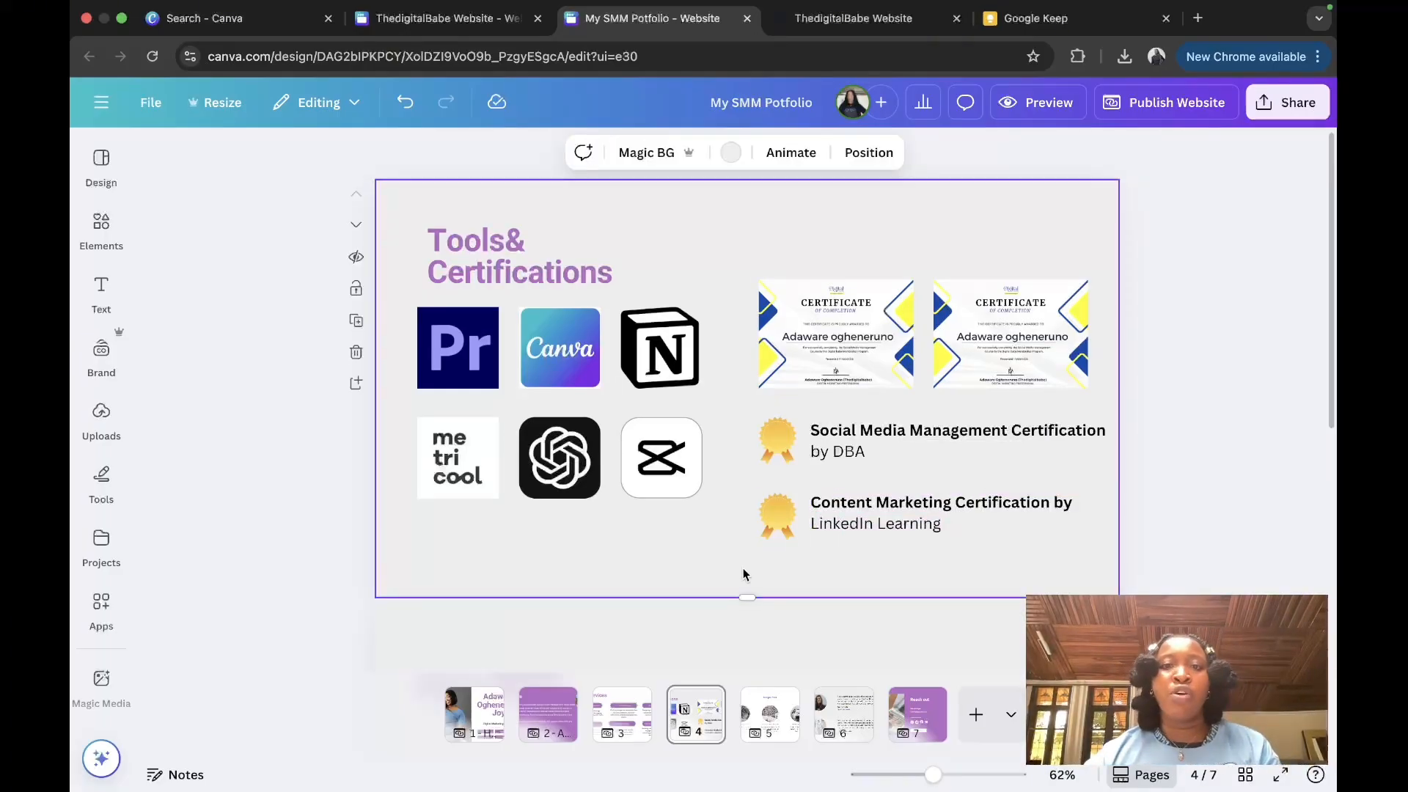
pyautogui.scroll(-6, 744, 574)
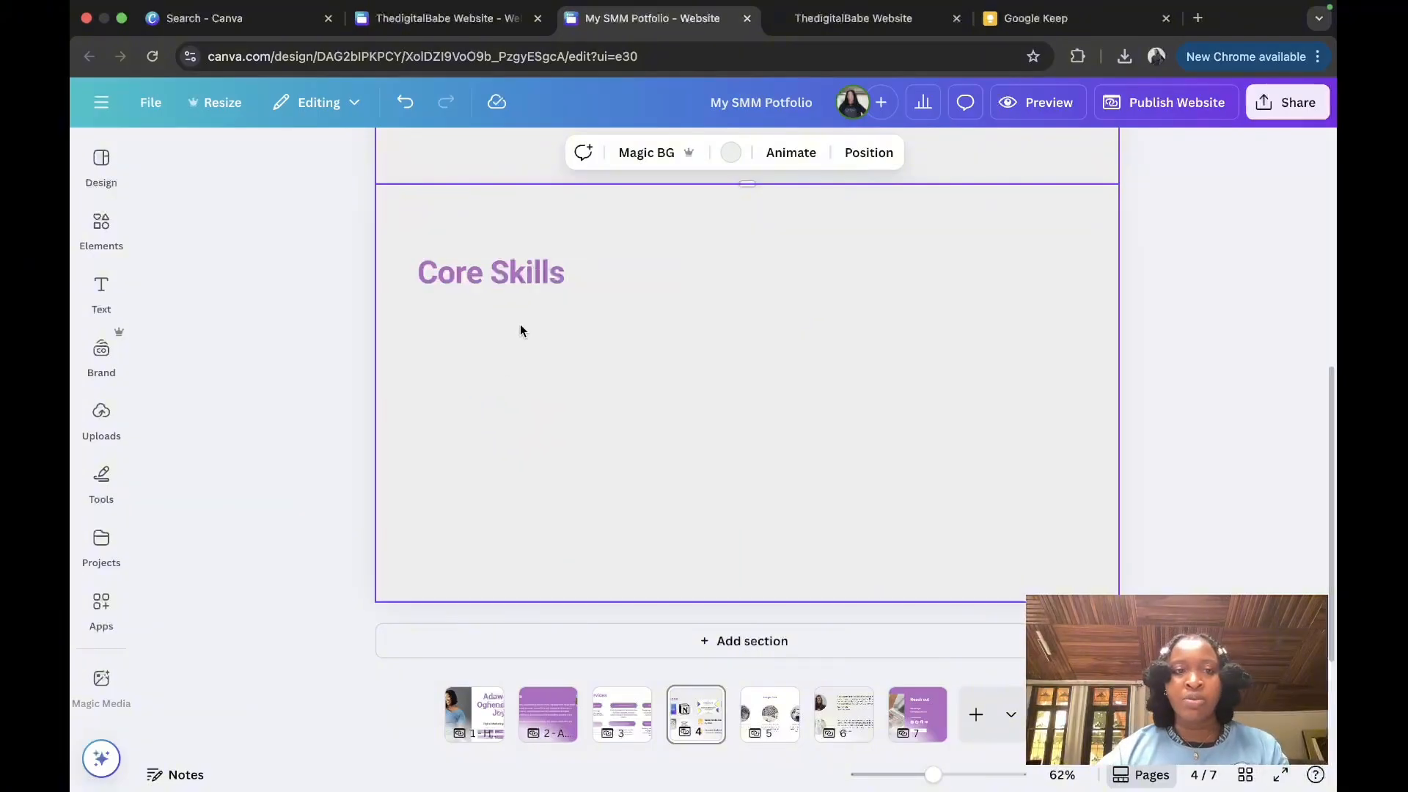
# Step: Paste the seven-item core skills bullet list into a subheading box under the Core Skills heading
pyautogui.click(104, 289)
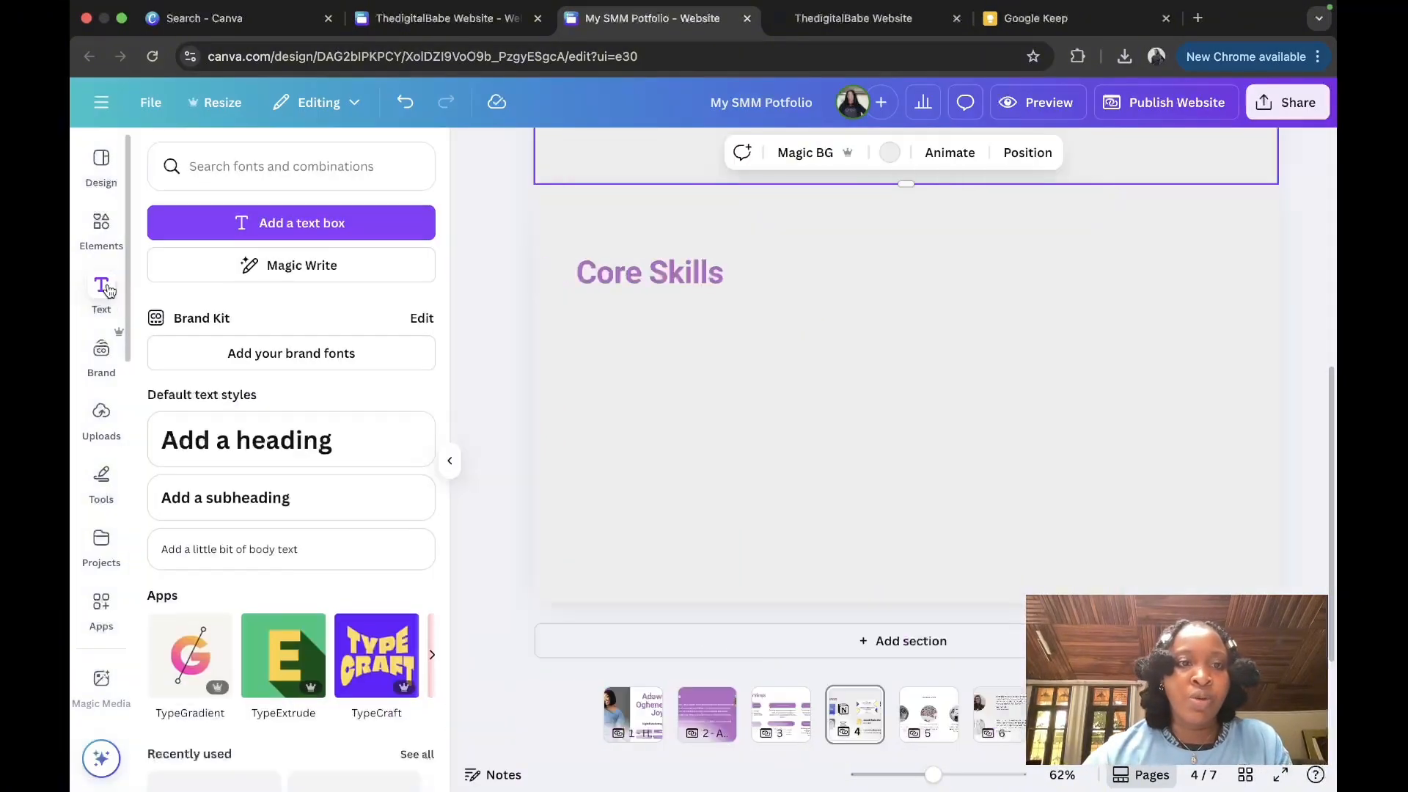
pyautogui.click(195, 489)
pyautogui.write('Social Media Strategy Content Planning & Creation Copywriting & Caption Writing Analytics & Reporting Brand Storytelling Community Management Client Communication & Coordination')
pyautogui.click(951, 247)
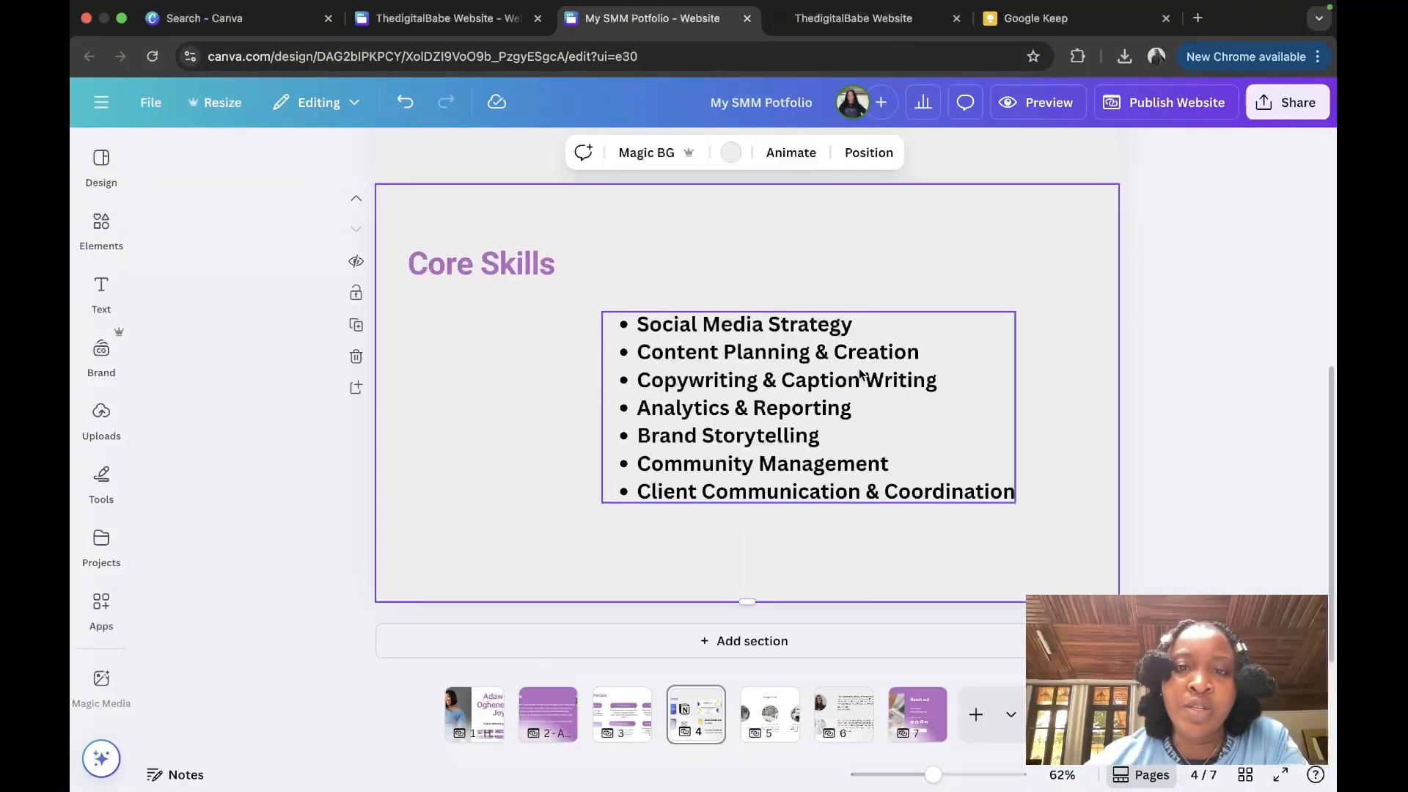
pyautogui.moveTo(858, 381); pyautogui.dragTo(676, 377)
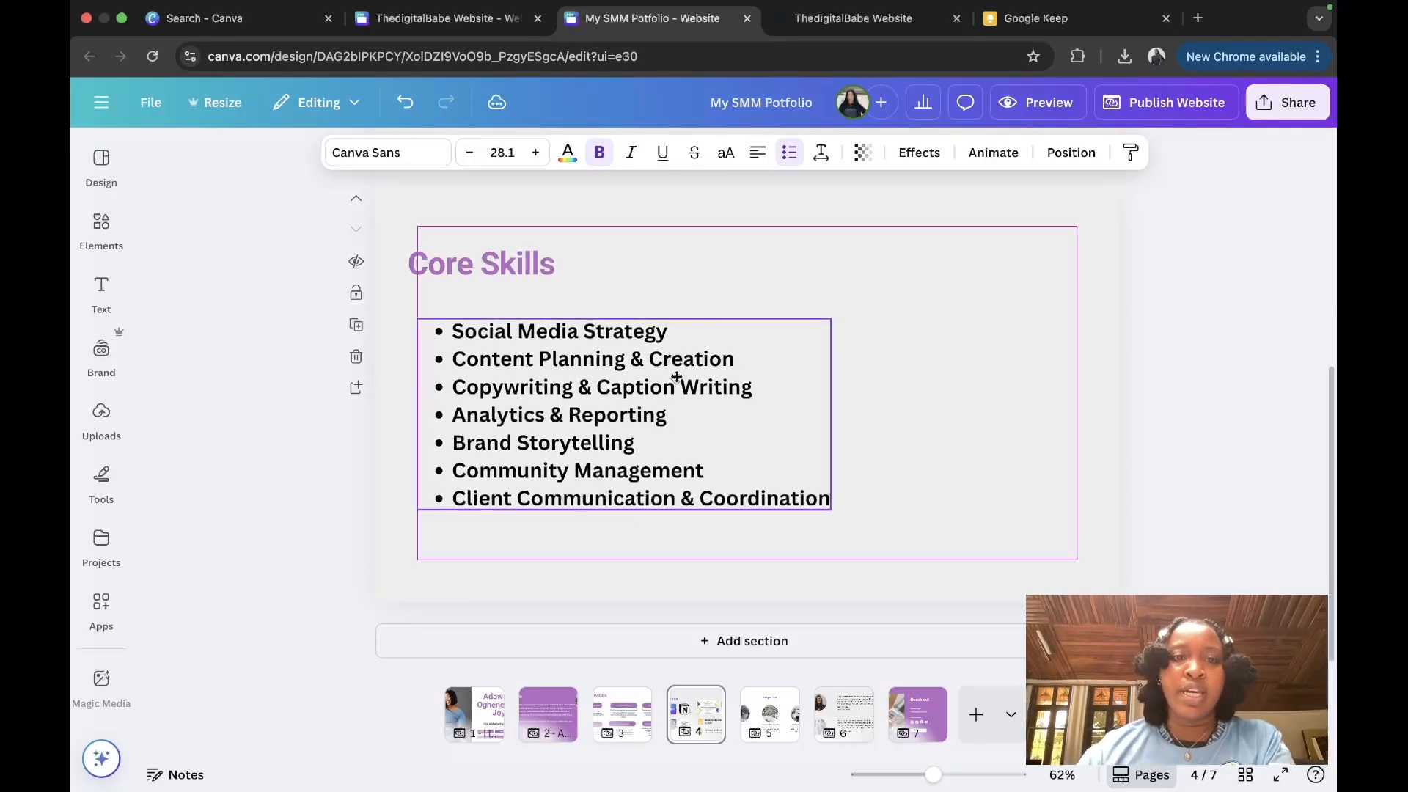
pyautogui.click(890, 303)
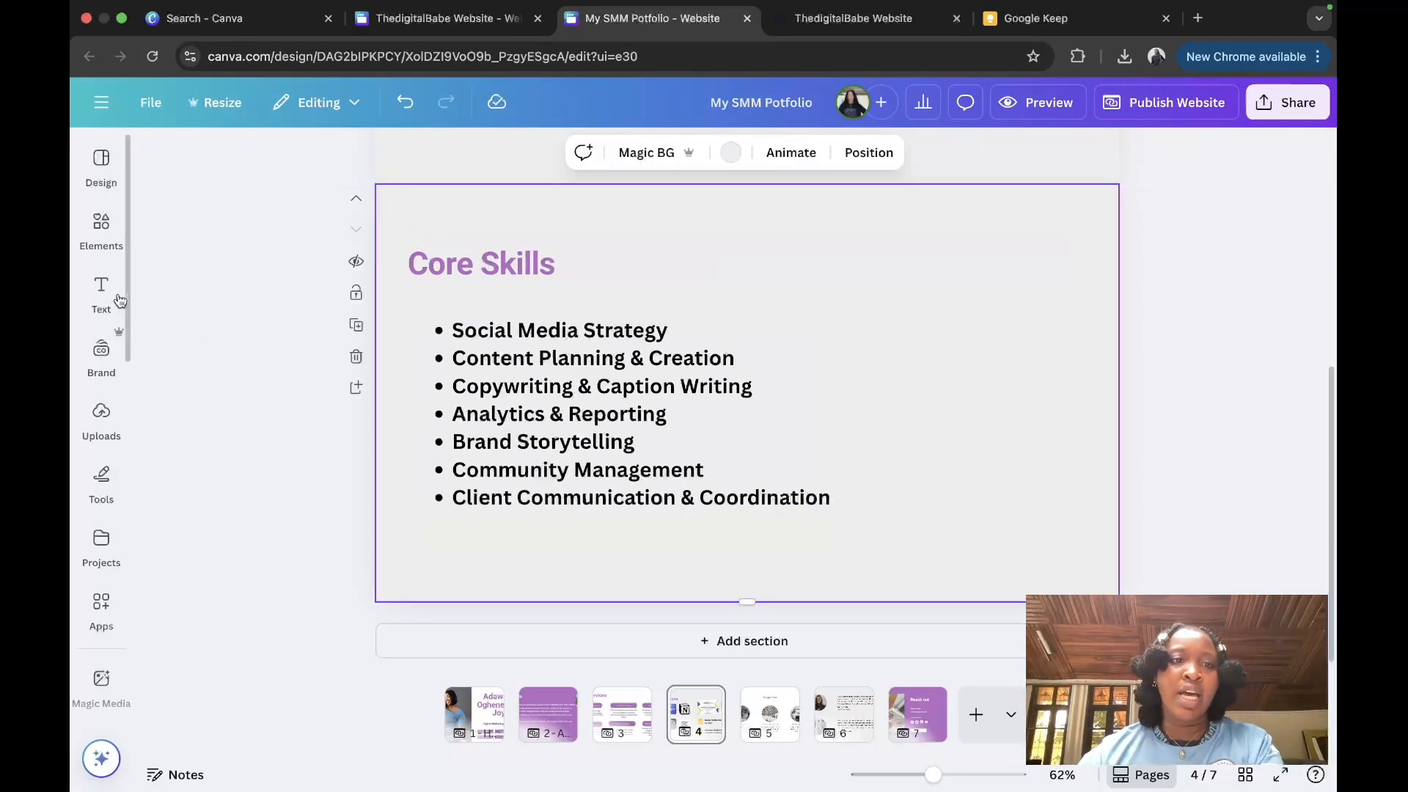
# Step: Add puzzle-piece and person-with-gear graphics beside the skills list, placing the person right of the puzzle
pyautogui.click(101, 223)
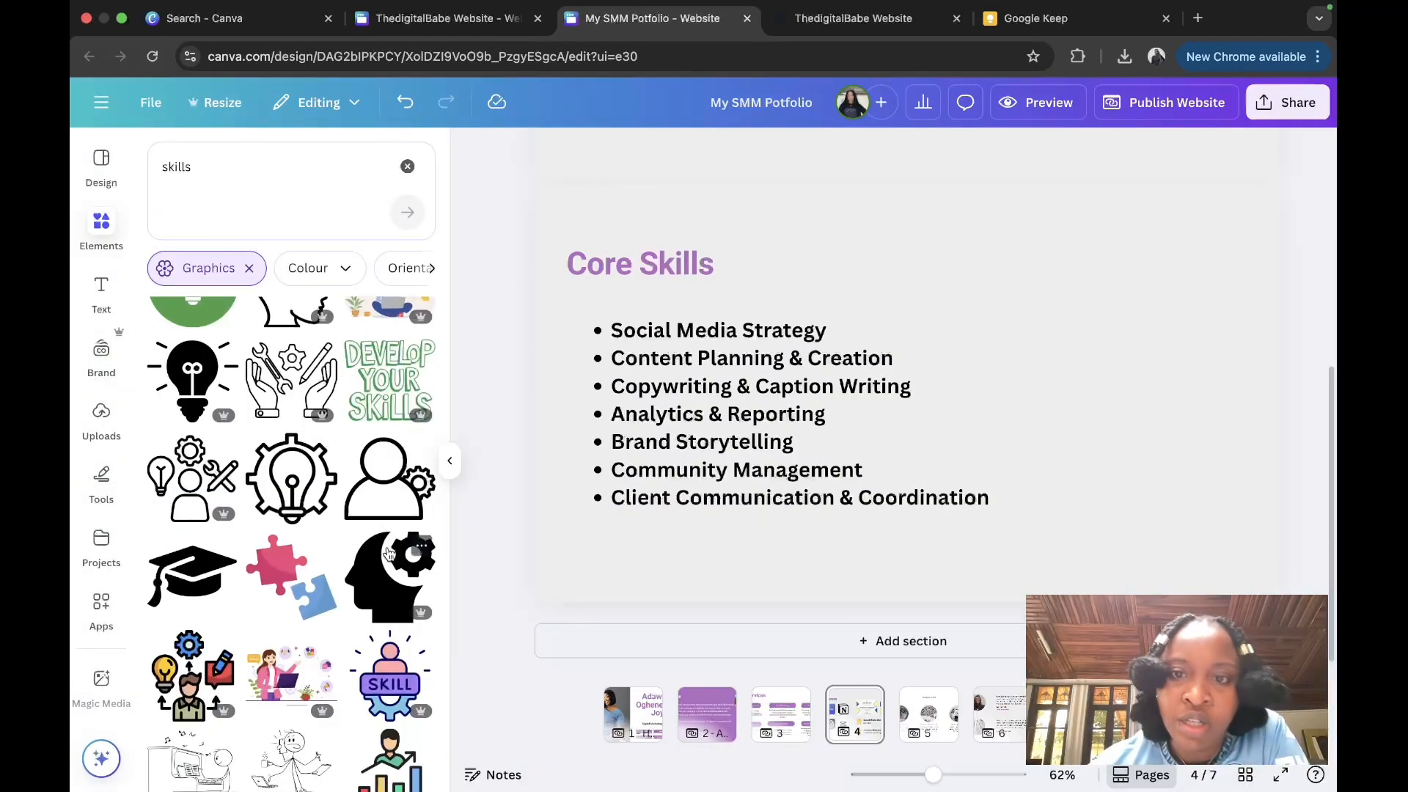
pyautogui.click(388, 554)
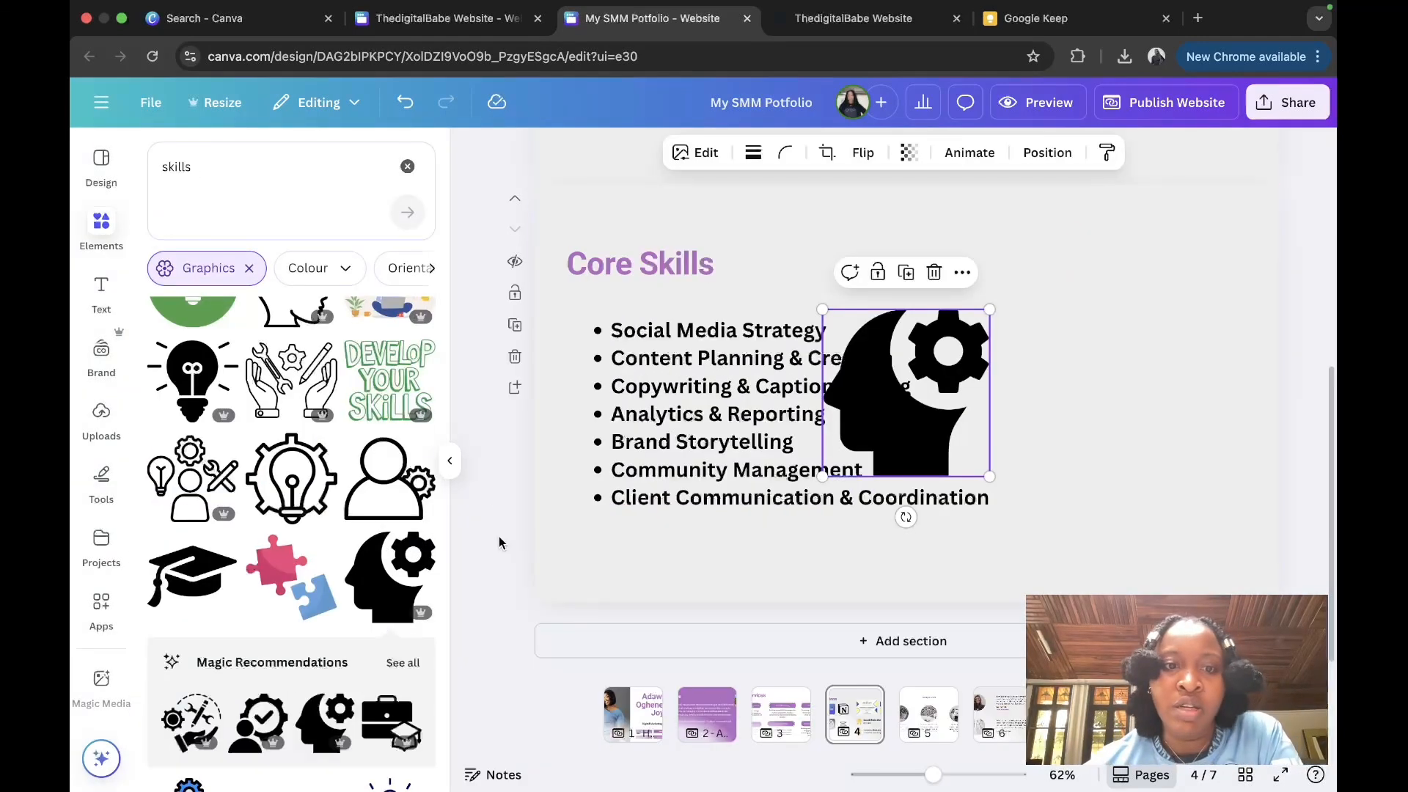
pyautogui.click(944, 273)
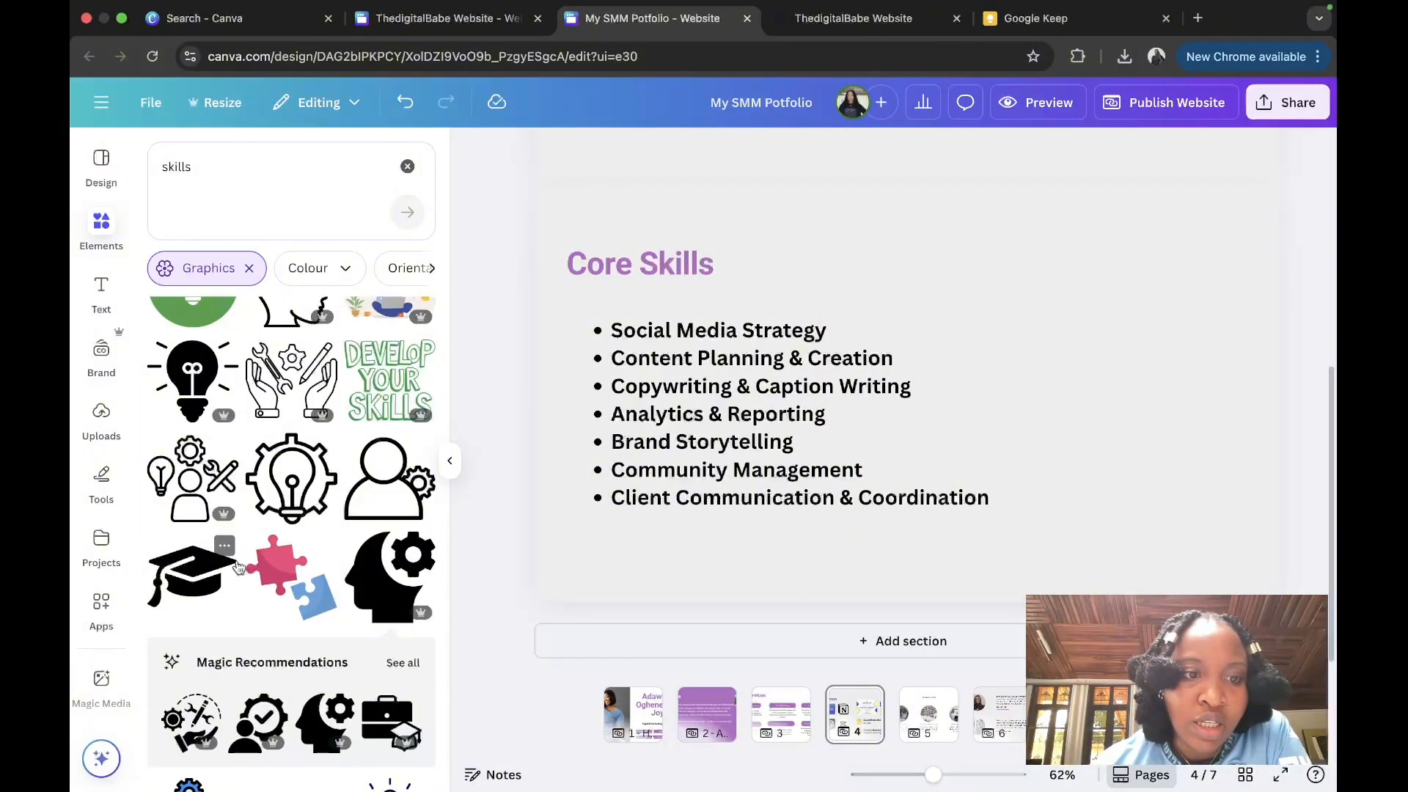
pyautogui.click(284, 581)
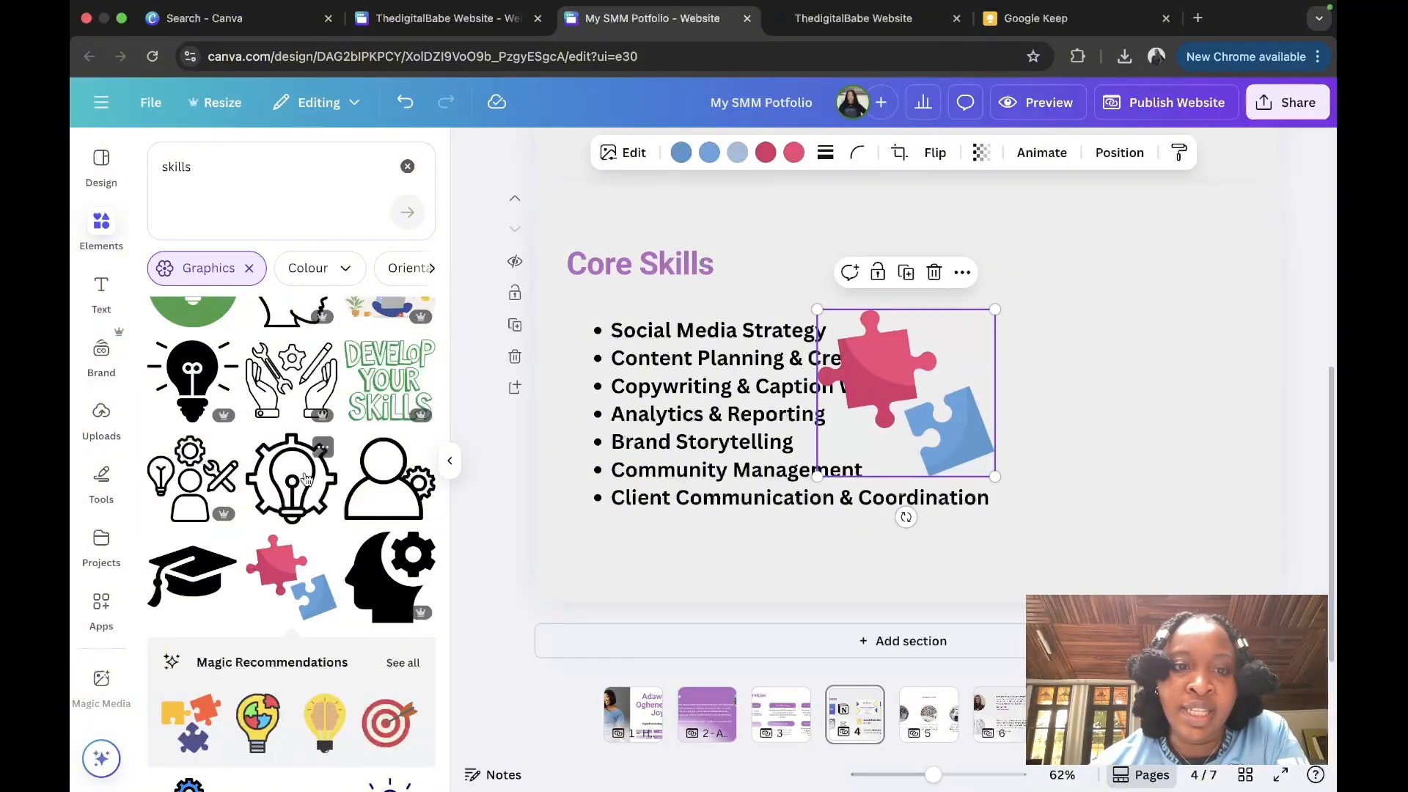
pyautogui.click(393, 489)
pyautogui.click(451, 462)
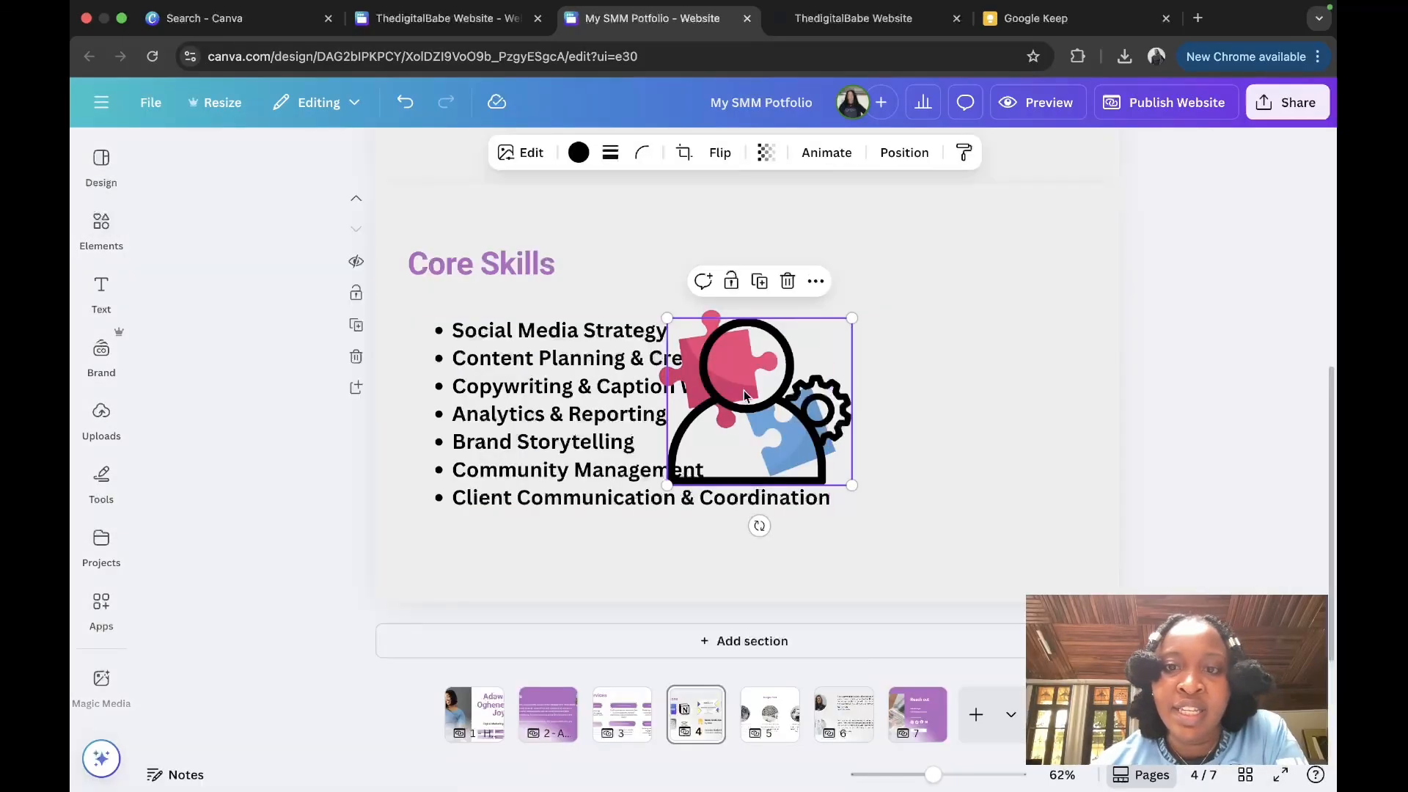
pyautogui.moveTo(748, 398); pyautogui.dragTo(944, 346)
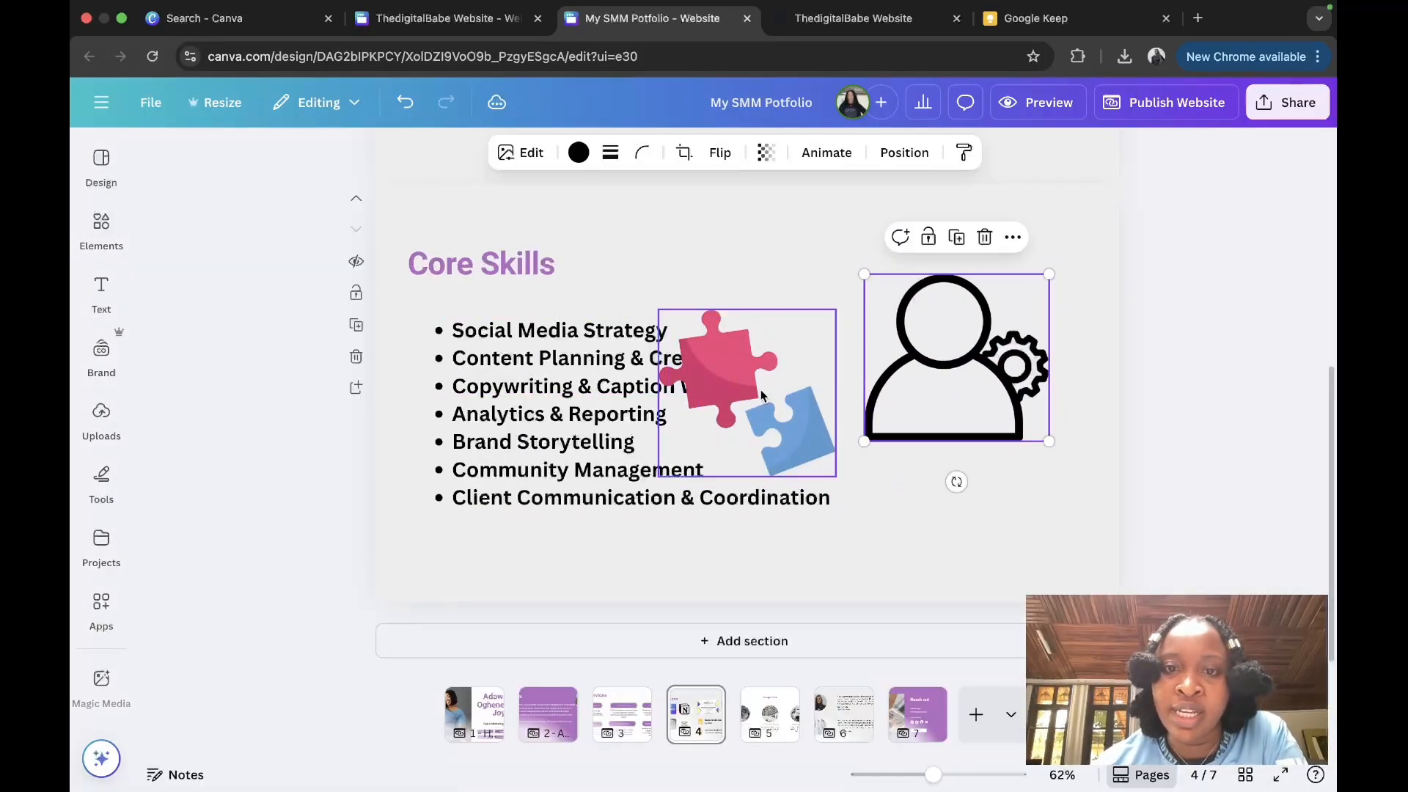
pyautogui.scroll(5, 759, 389)
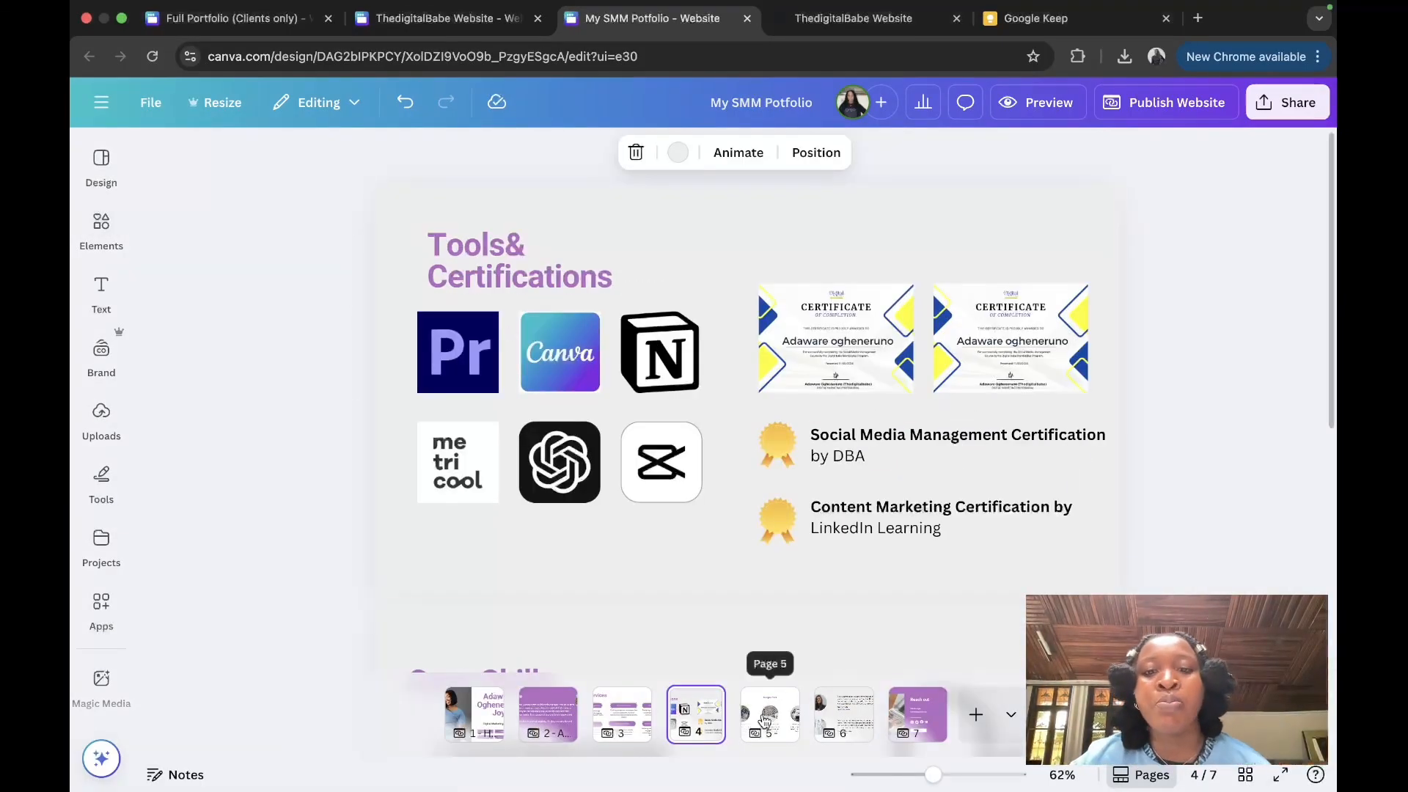
# Step: Retitle the Sample Work page 'Platform Management', enlarged and moved toward the top
pyautogui.click(767, 716)
pyautogui.doubleClick(732, 273)
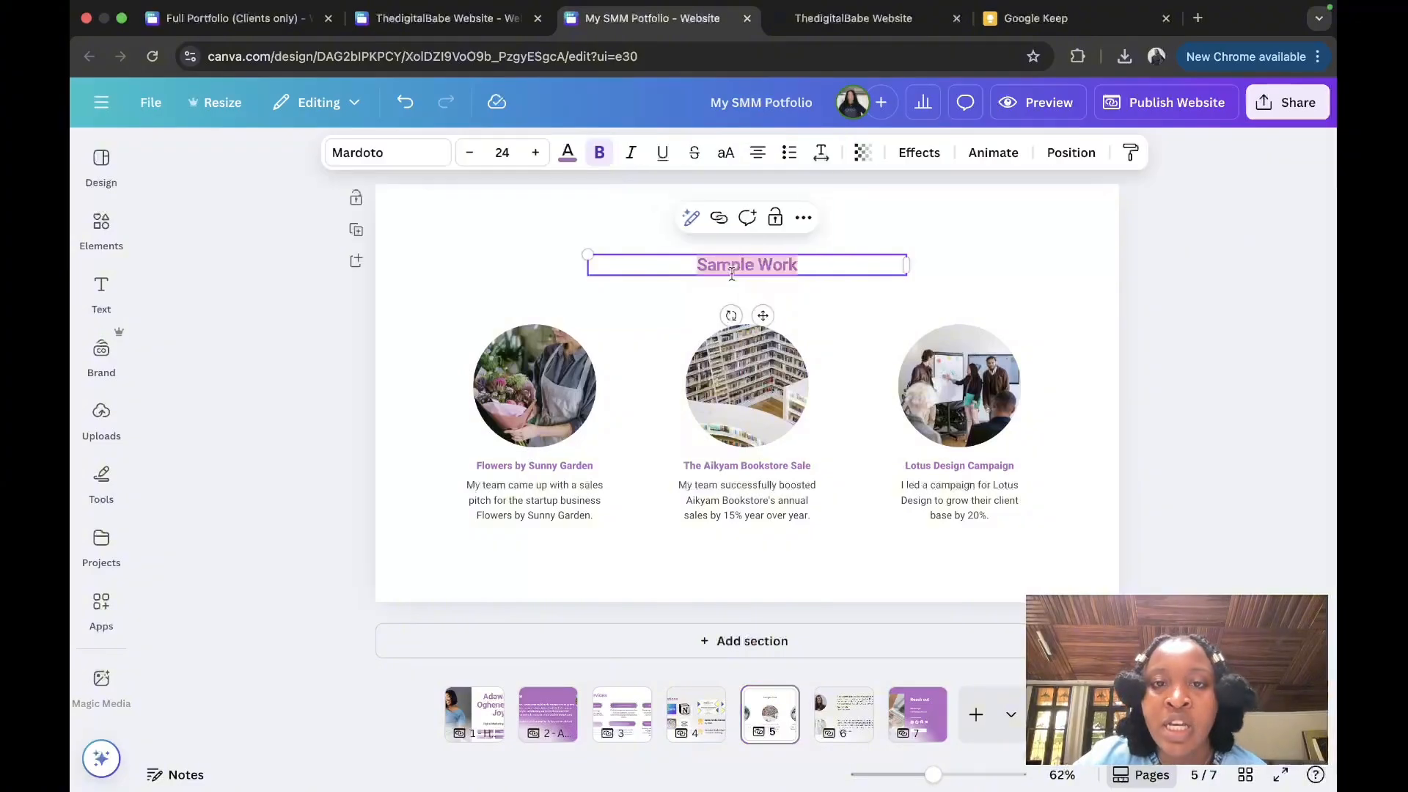
pyautogui.write('Platform M')
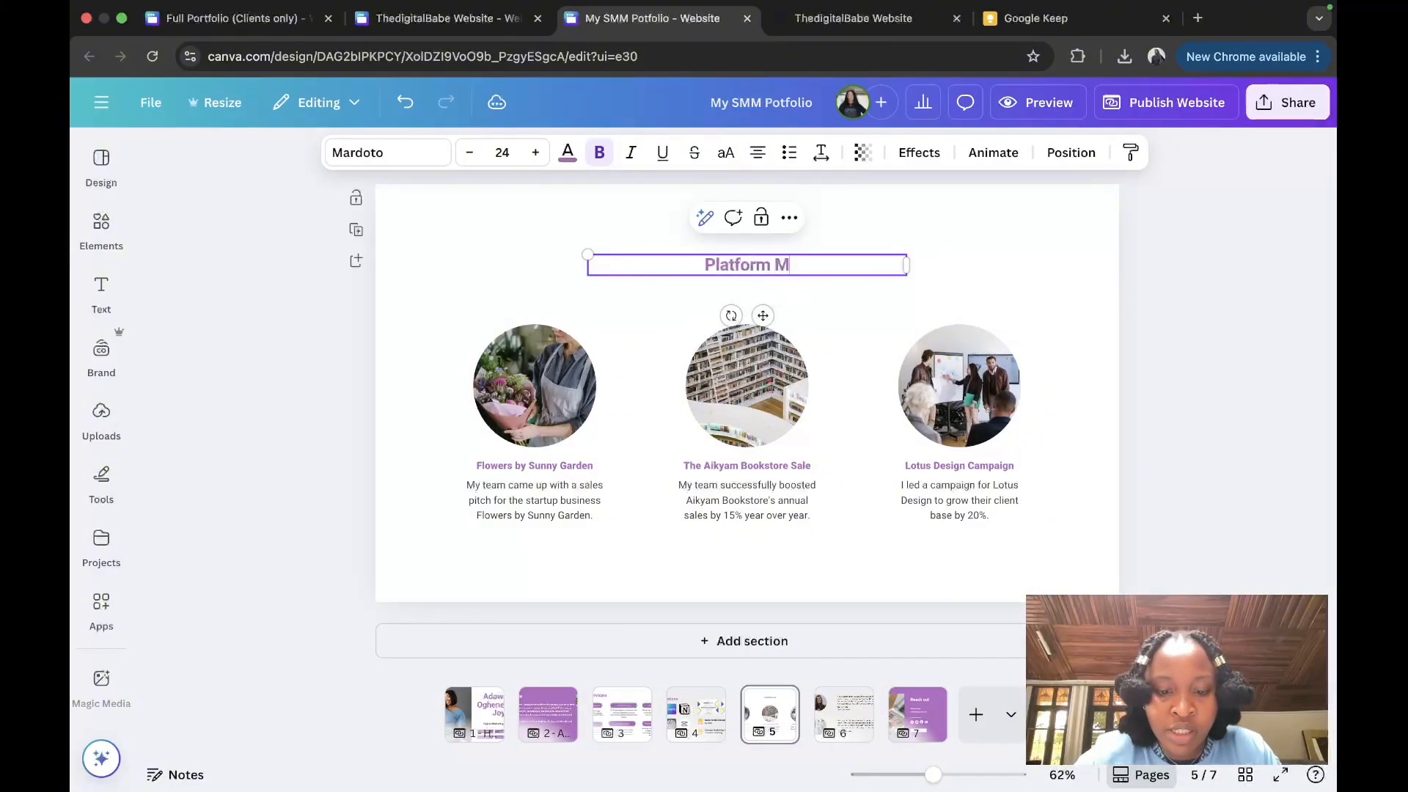
pyautogui.write('anagement')
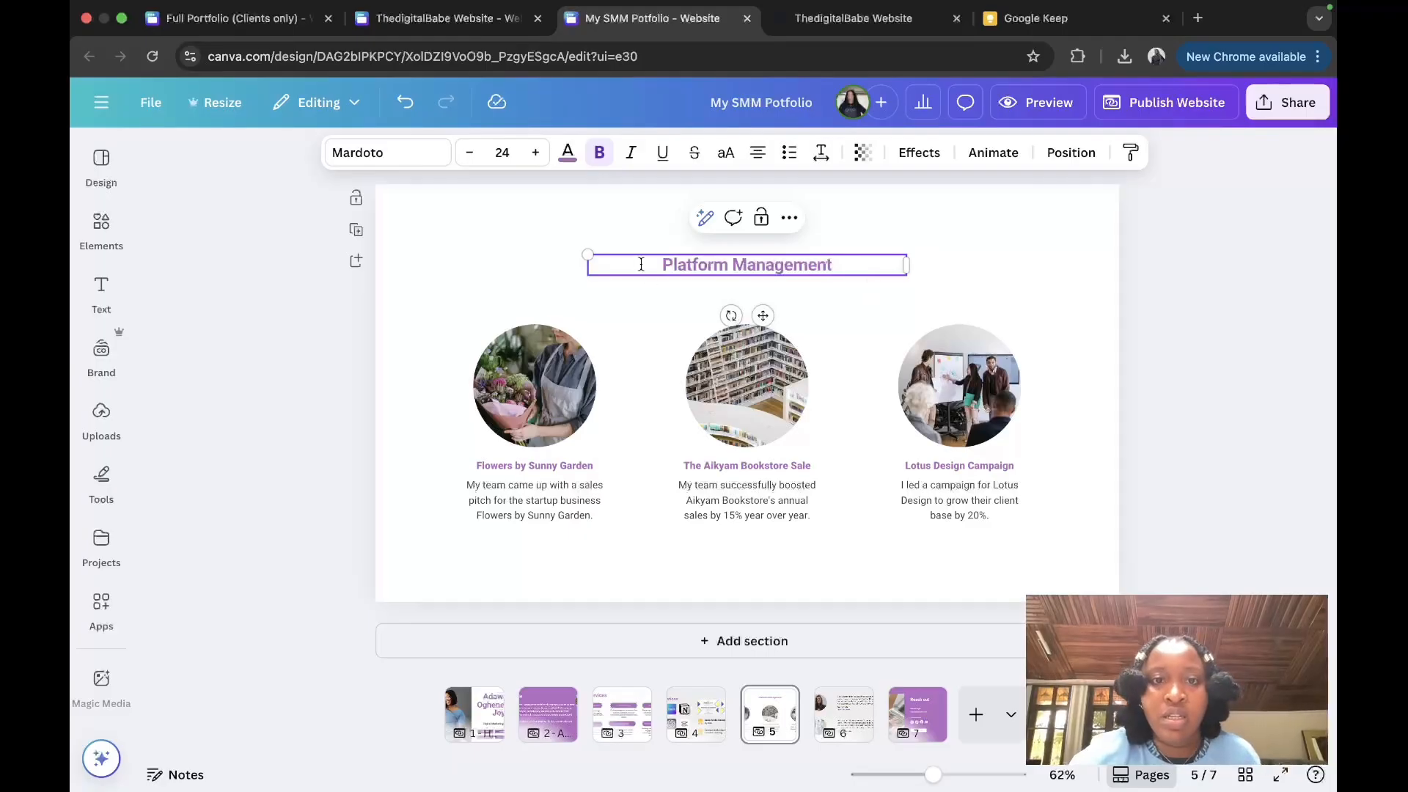
pyautogui.moveTo(584, 251); pyautogui.dragTo(399, 240)
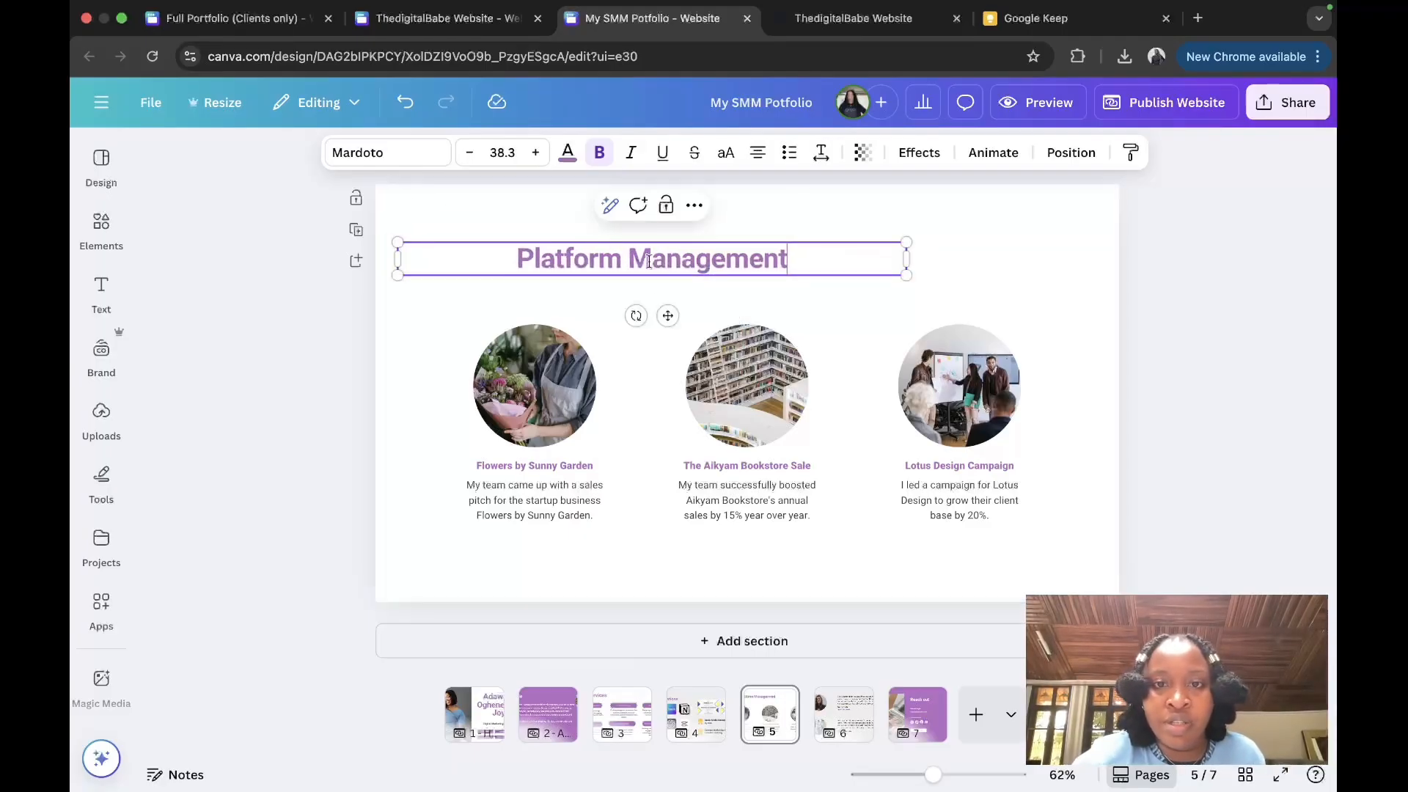
pyautogui.moveTo(666, 314); pyautogui.dragTo(739, 273)
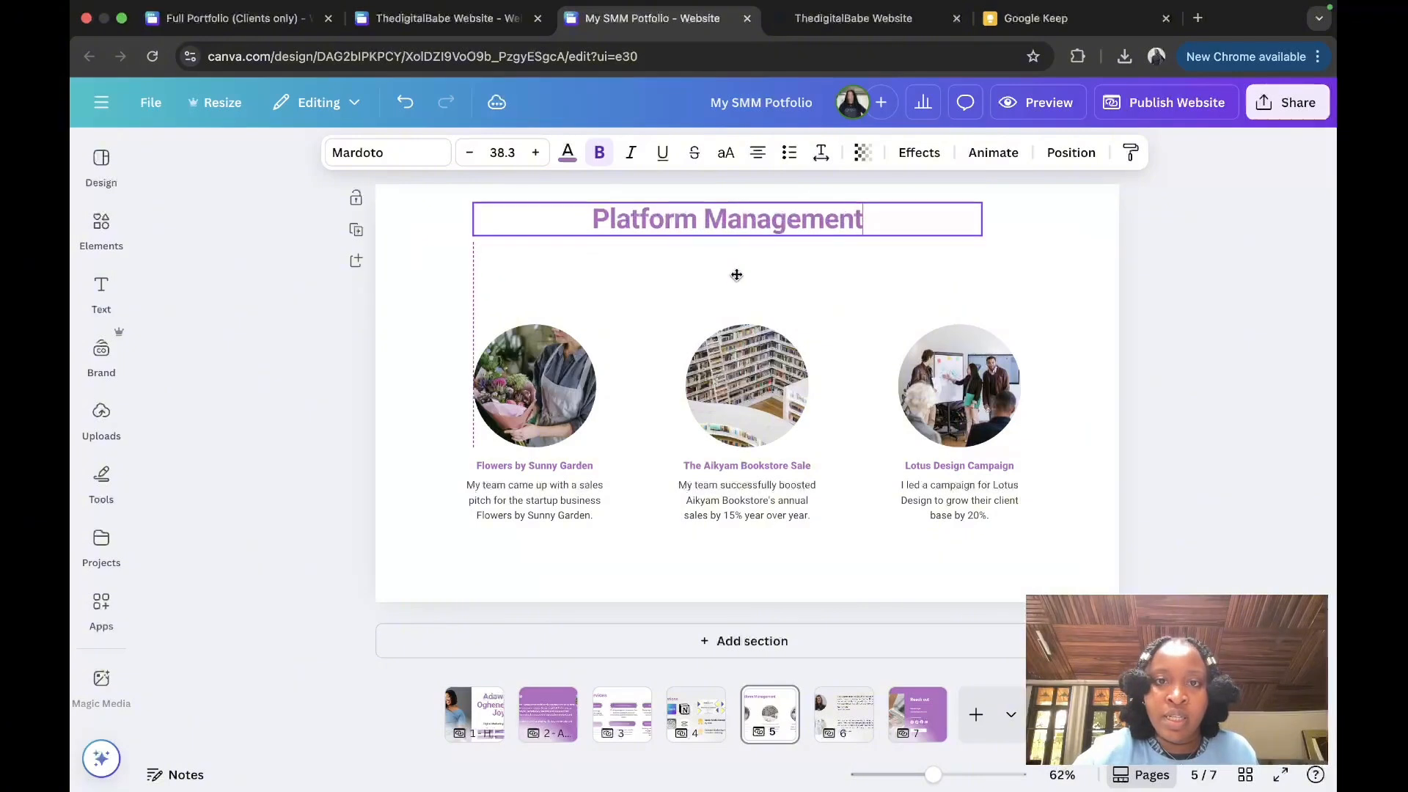
# Step: Delete the three circular project photos and their three captions
pyautogui.moveTo(451, 324); pyautogui.dragTo(1064, 359)
pyautogui.press('Delete')
pyautogui.moveTo(387, 384); pyautogui.dragTo(1041, 531)
pyautogui.press('Delete')
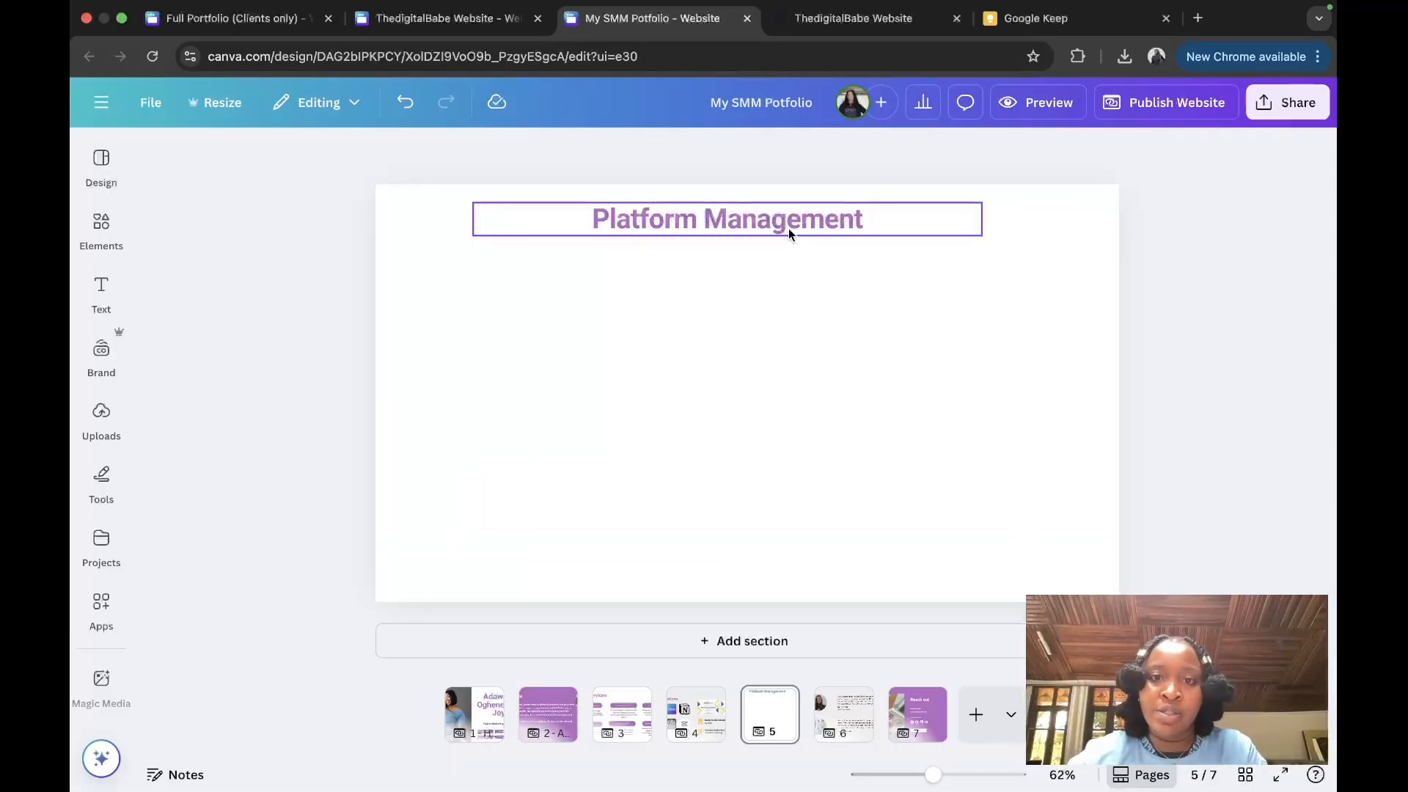
# Step: Duplicate the title into a smaller black 'Instagram' subheading beneath Platform Management
pyautogui.moveTo(789, 229); pyautogui.dragTo(805, 262)
pyautogui.click(763, 291)
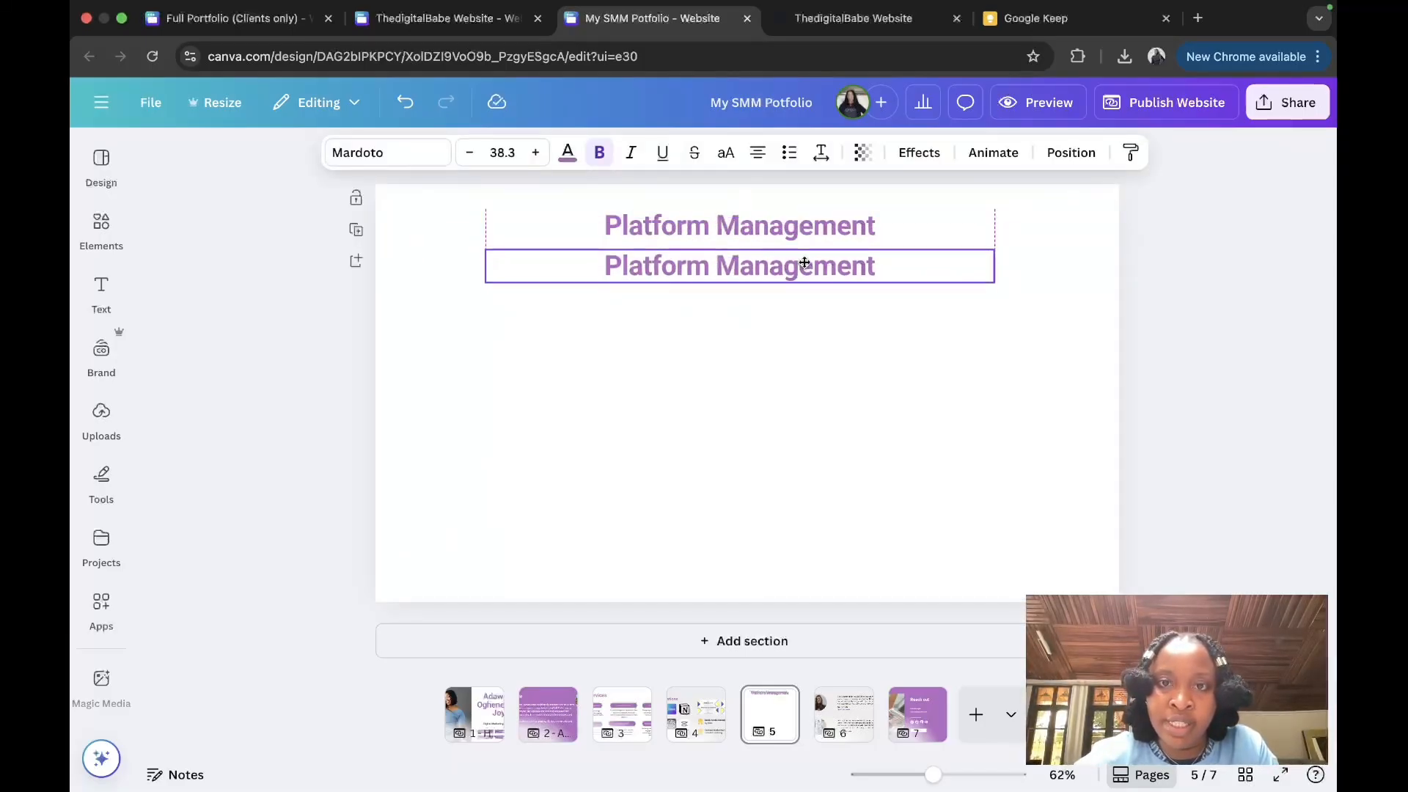
pyautogui.doubleClick(804, 261)
pyautogui.write('Instagram')
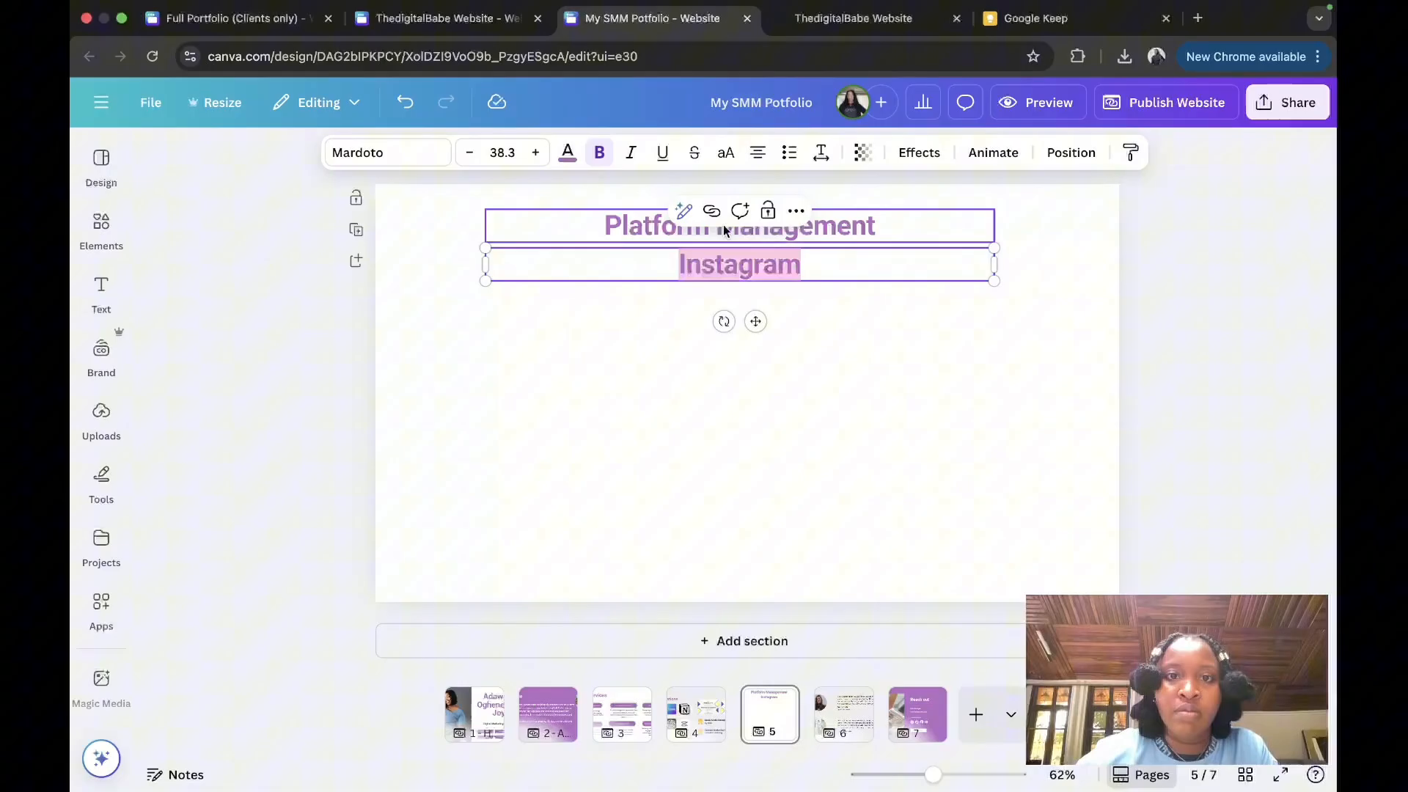
pyautogui.click(568, 152)
pyautogui.click(163, 491)
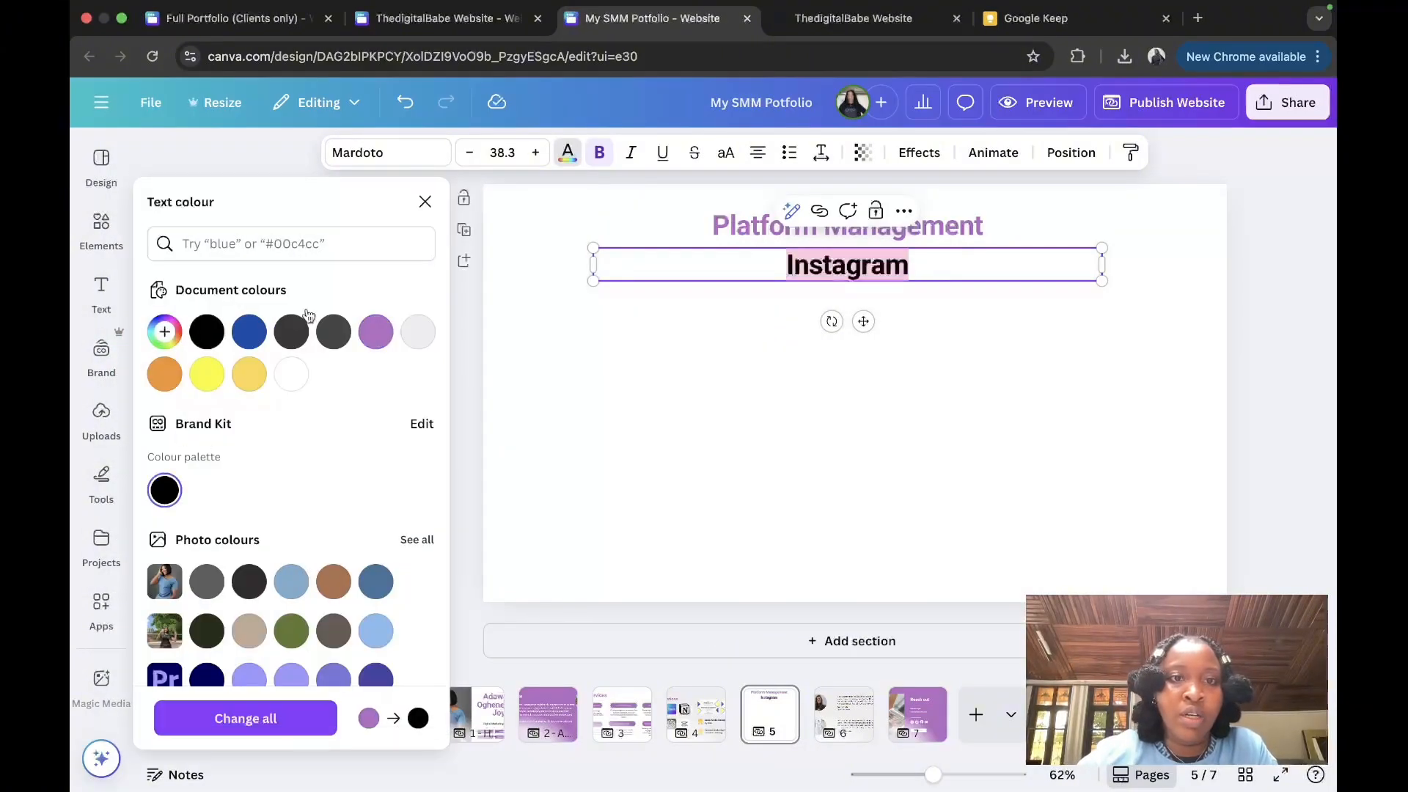
pyautogui.click(422, 205)
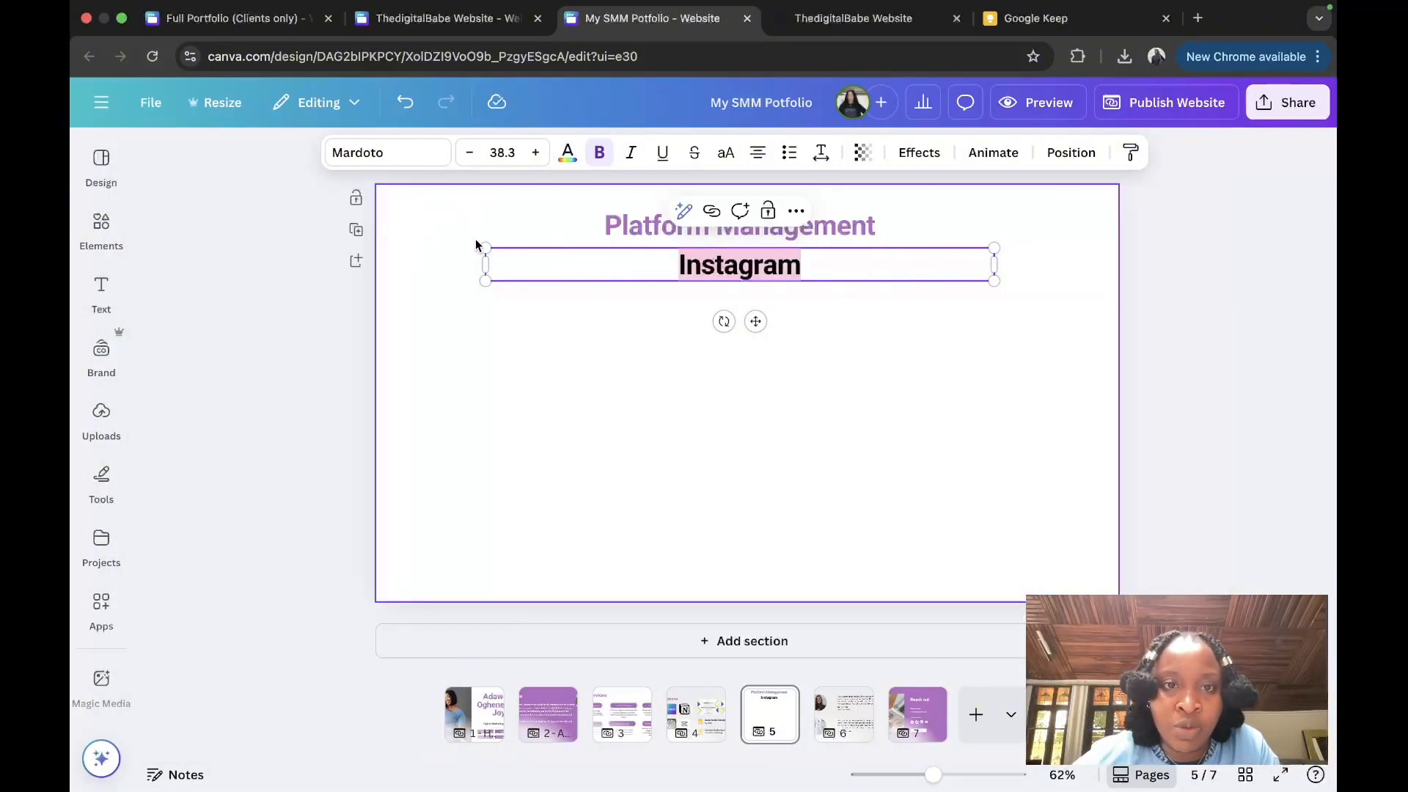
pyautogui.moveTo(481, 245); pyautogui.dragTo(653, 259)
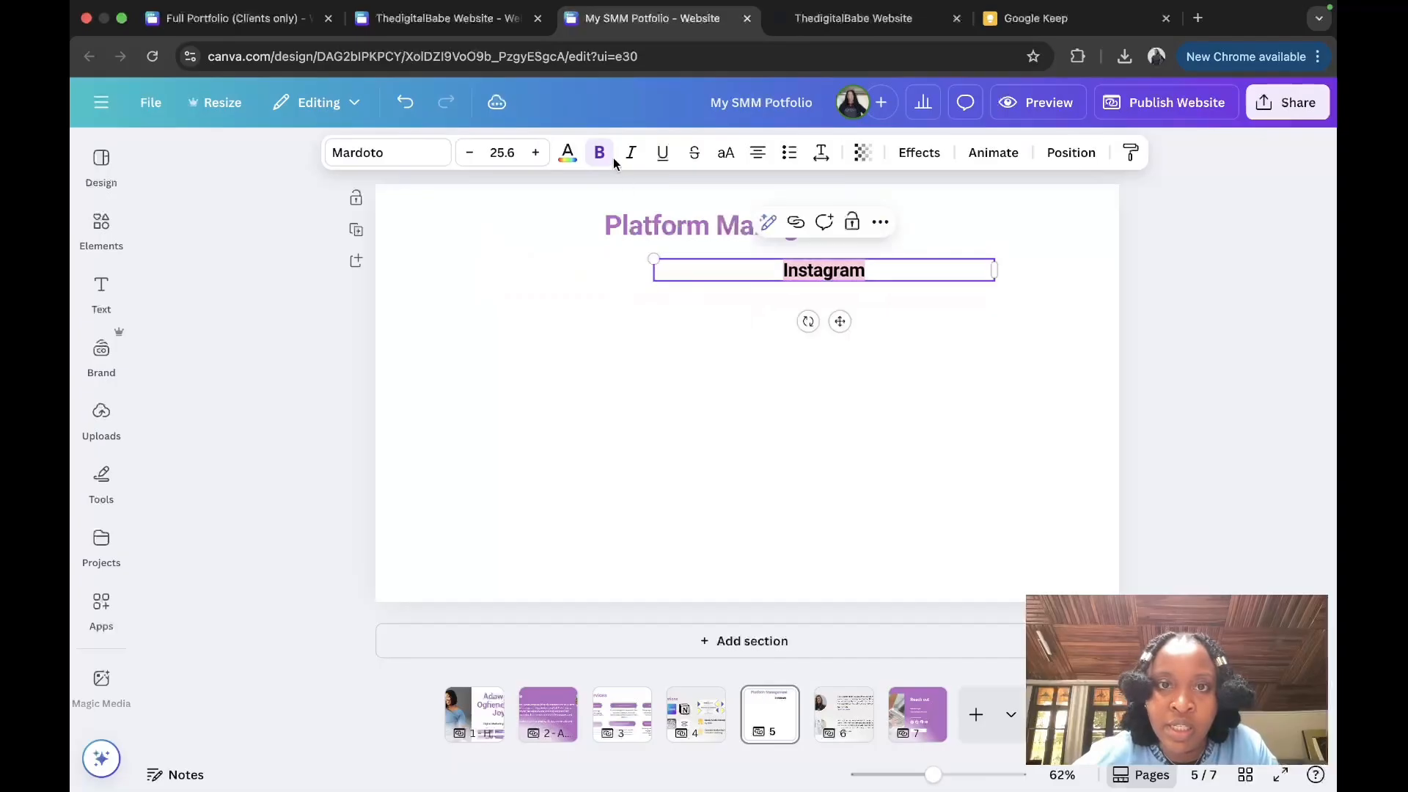
# Step: Add a pill-shaped button element and colour it black
pyautogui.click(101, 227)
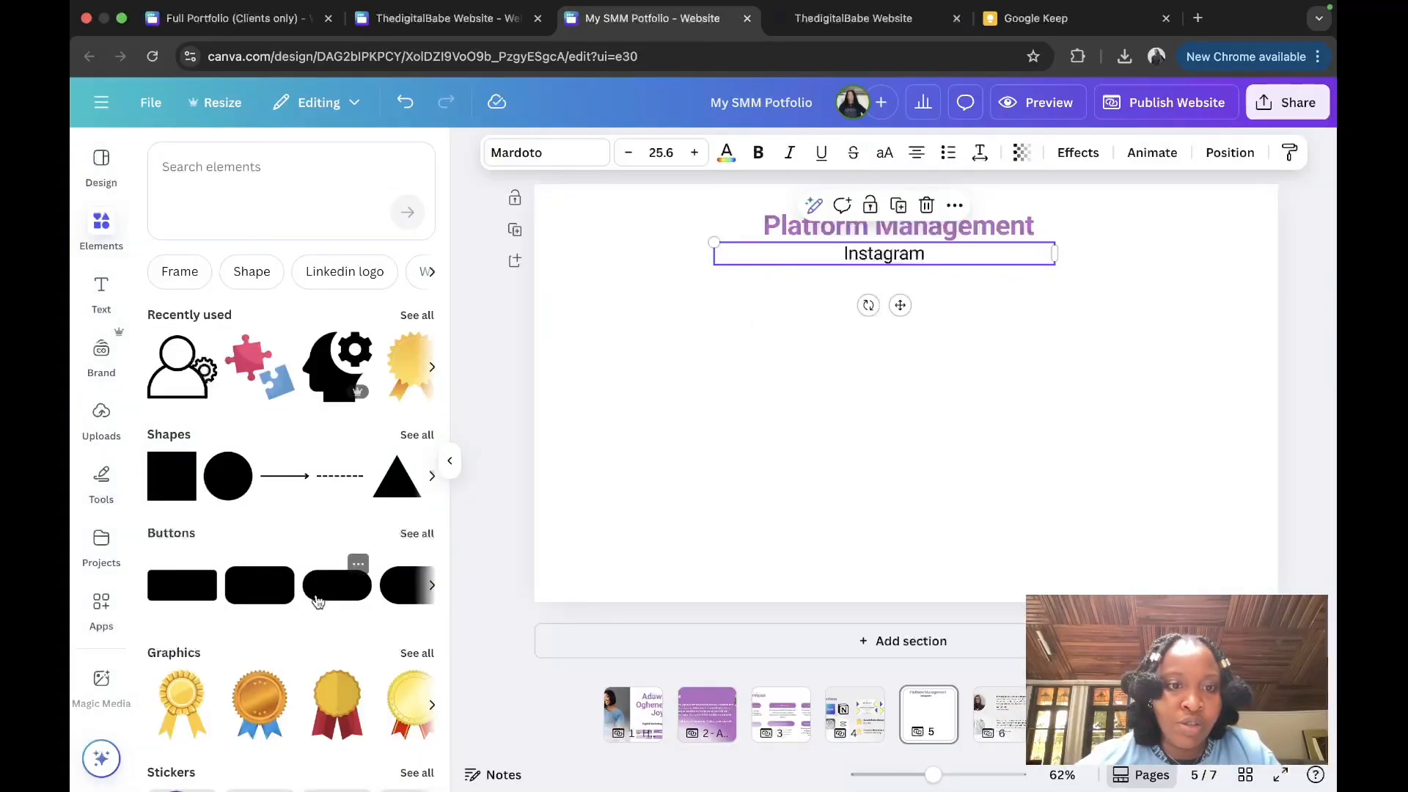
pyautogui.click(322, 585)
pyautogui.click(449, 461)
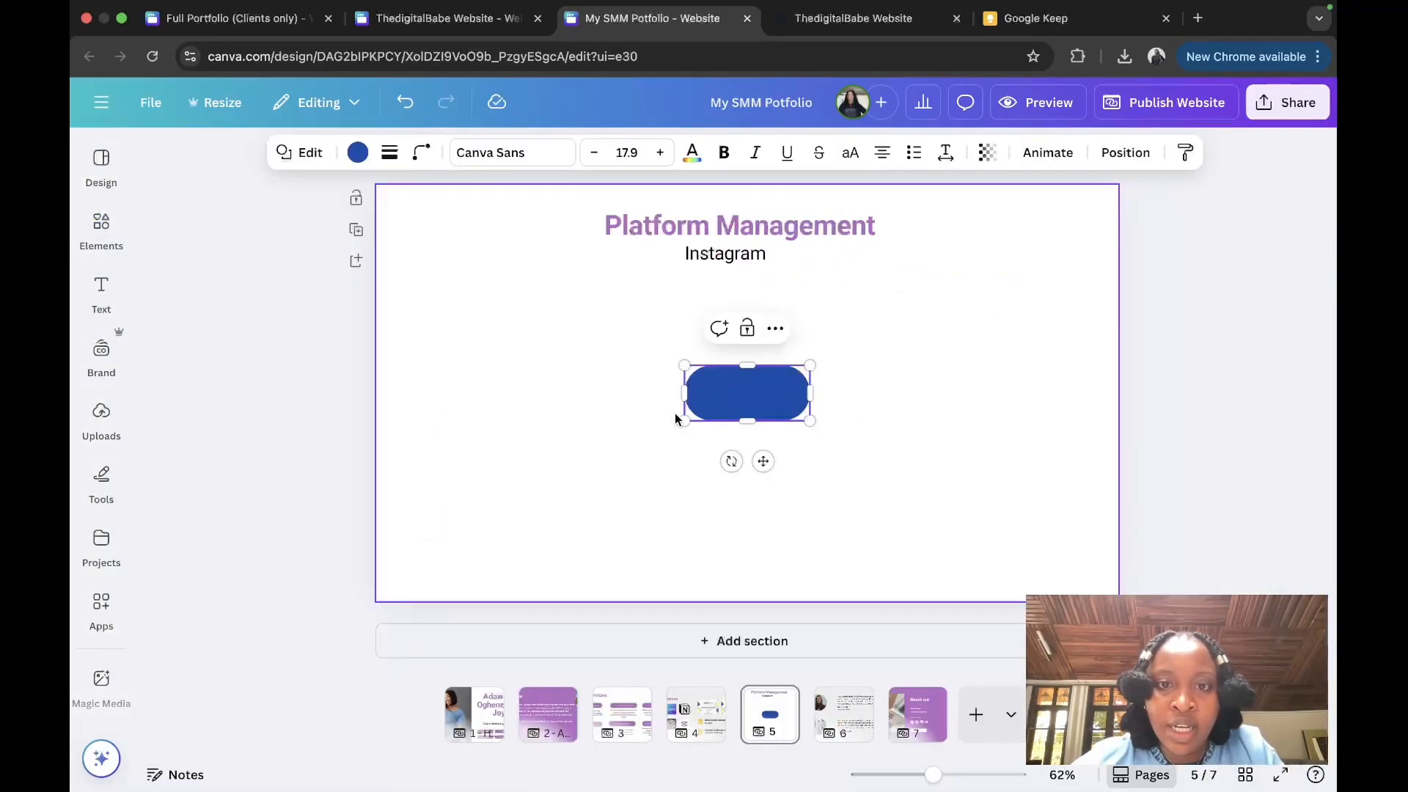
pyautogui.click(487, 352)
pyautogui.click(698, 393)
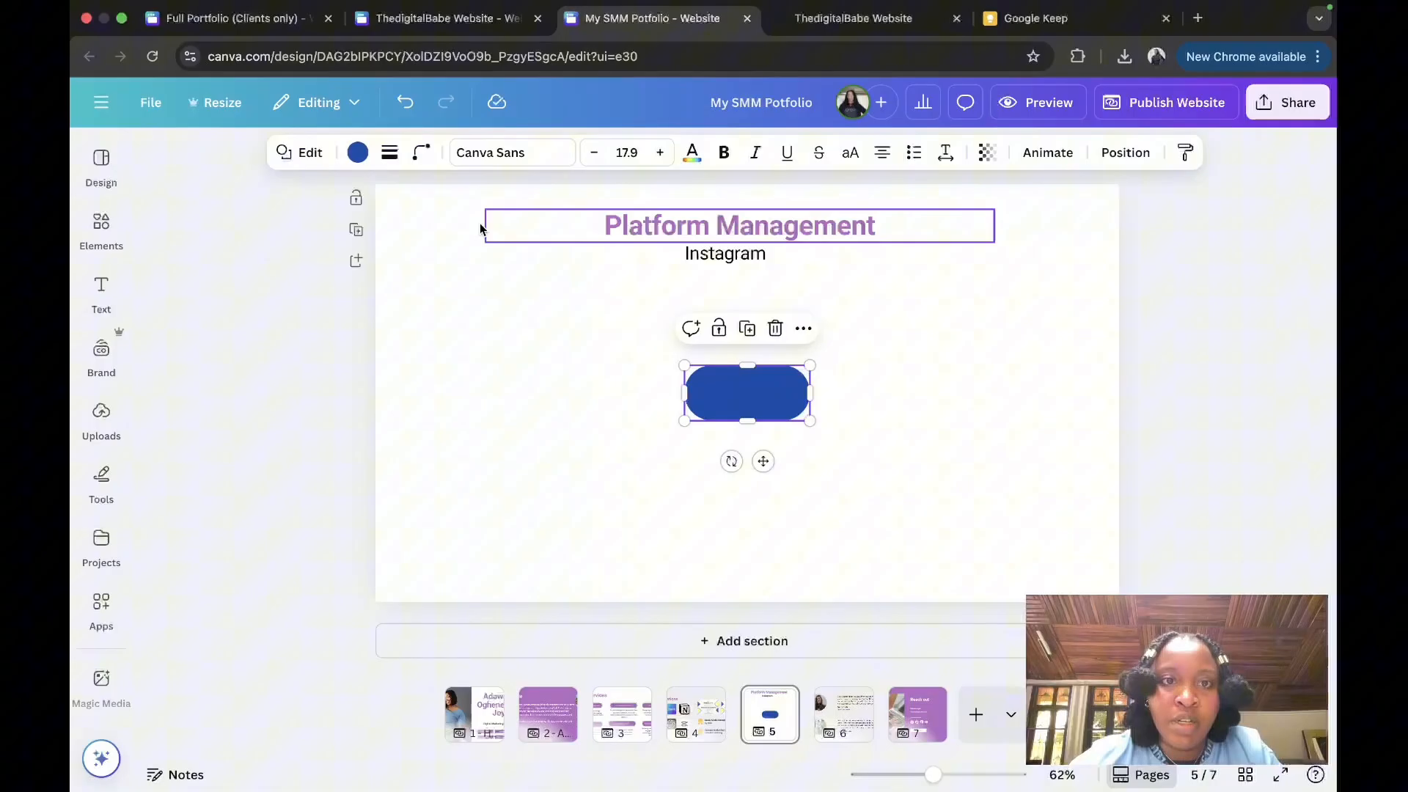
pyautogui.click(356, 152)
pyautogui.click(249, 332)
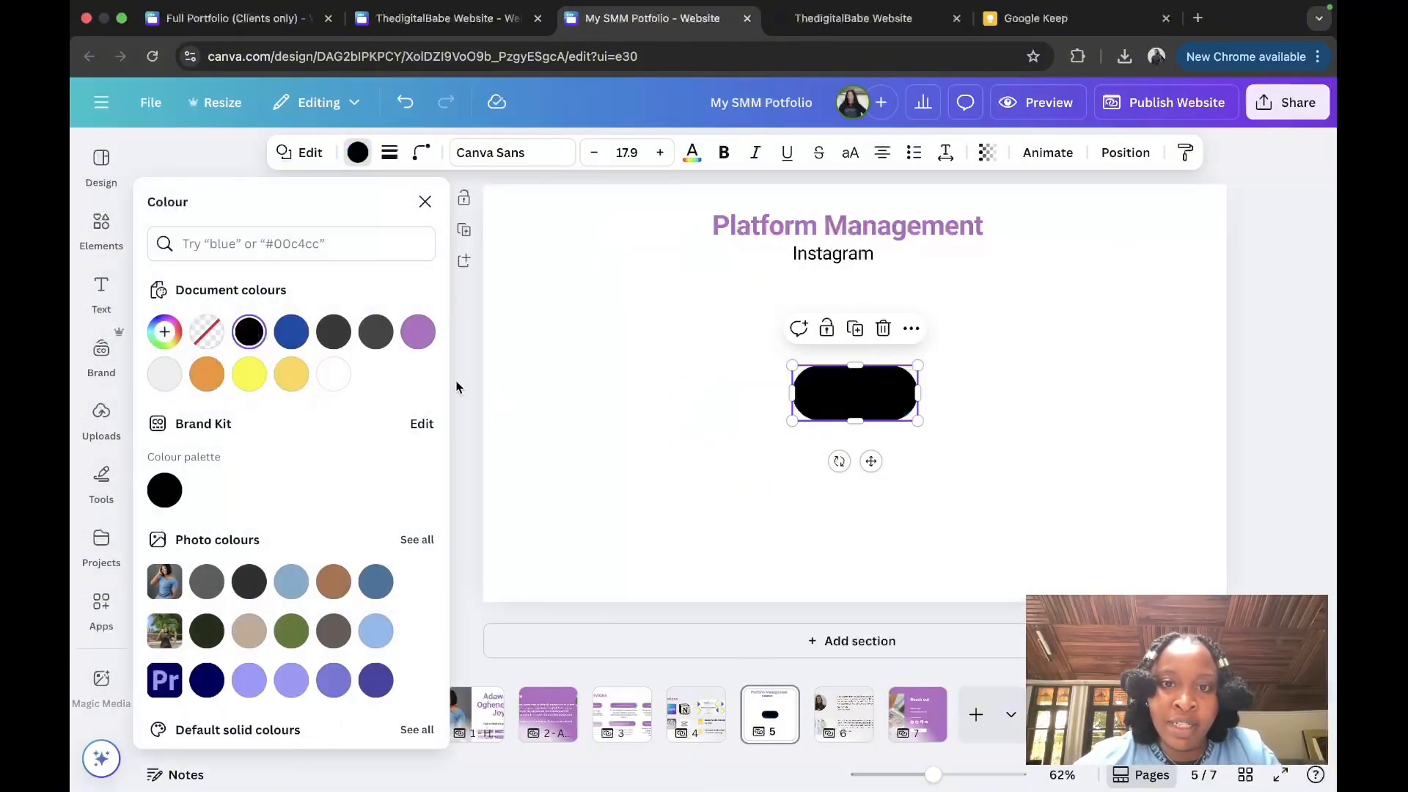
pyautogui.click(426, 198)
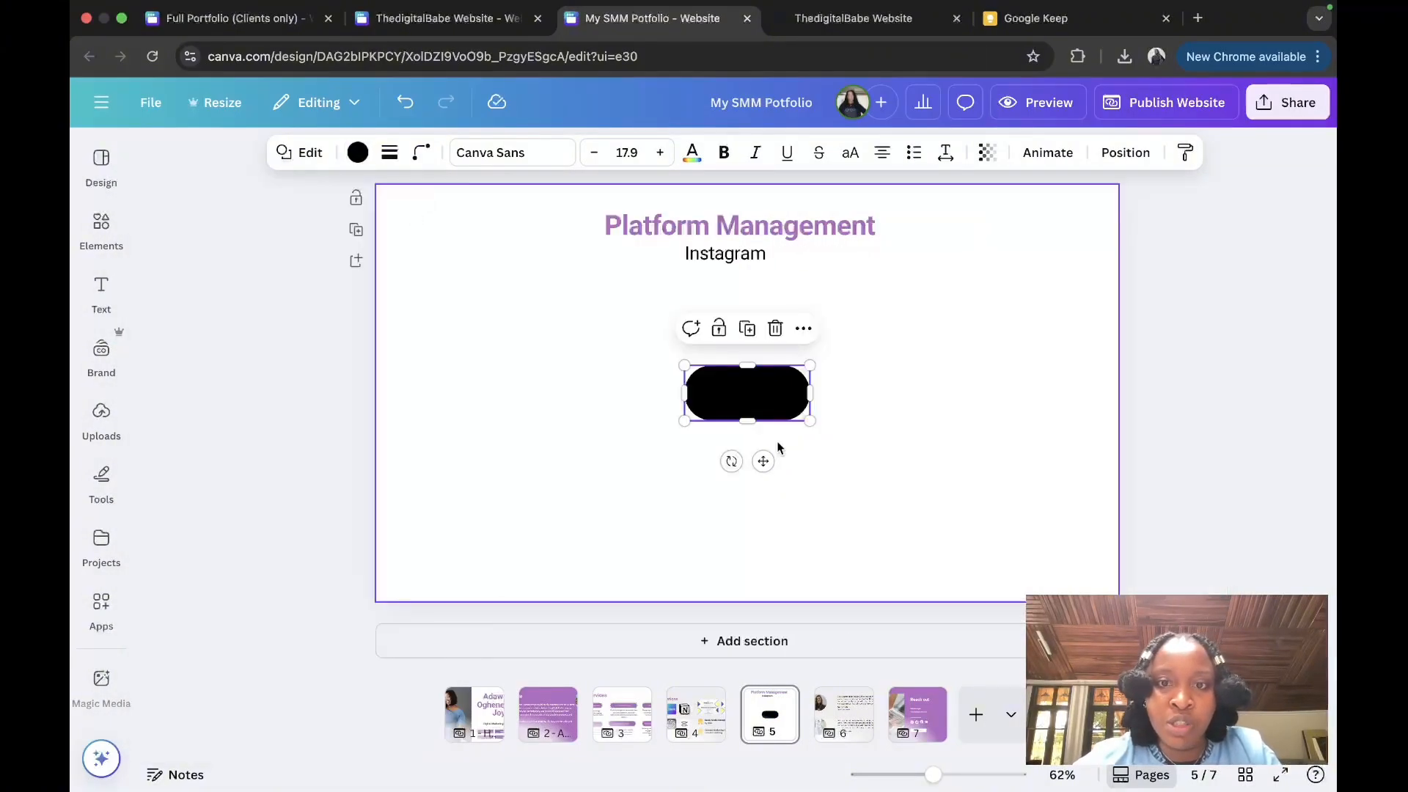
# Step: Stretch the black pill into a wide banner and drop the palm-leaf photo into its circle
pyautogui.moveTo(684, 419); pyautogui.dragTo(442, 458)
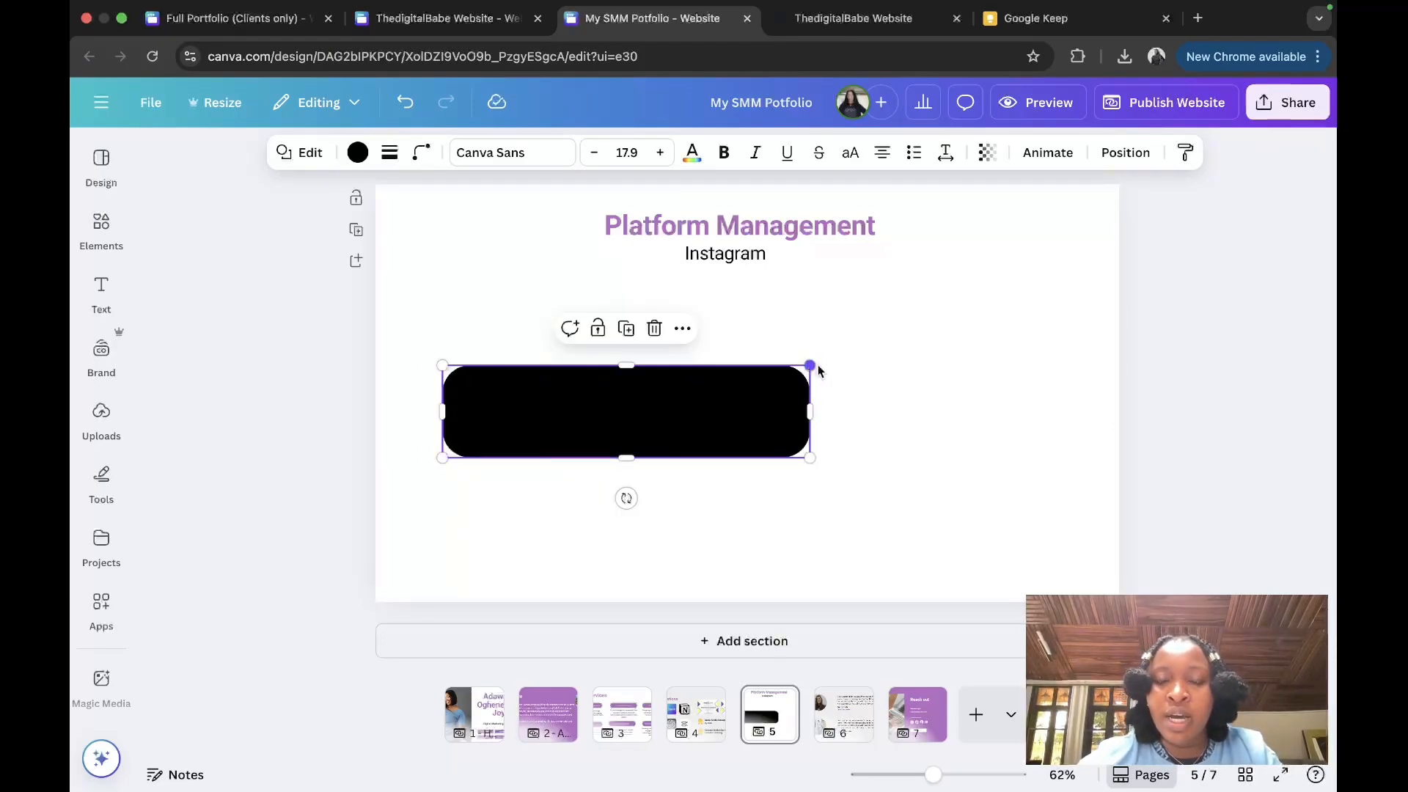
pyautogui.moveTo(810, 365); pyautogui.dragTo(1107, 331)
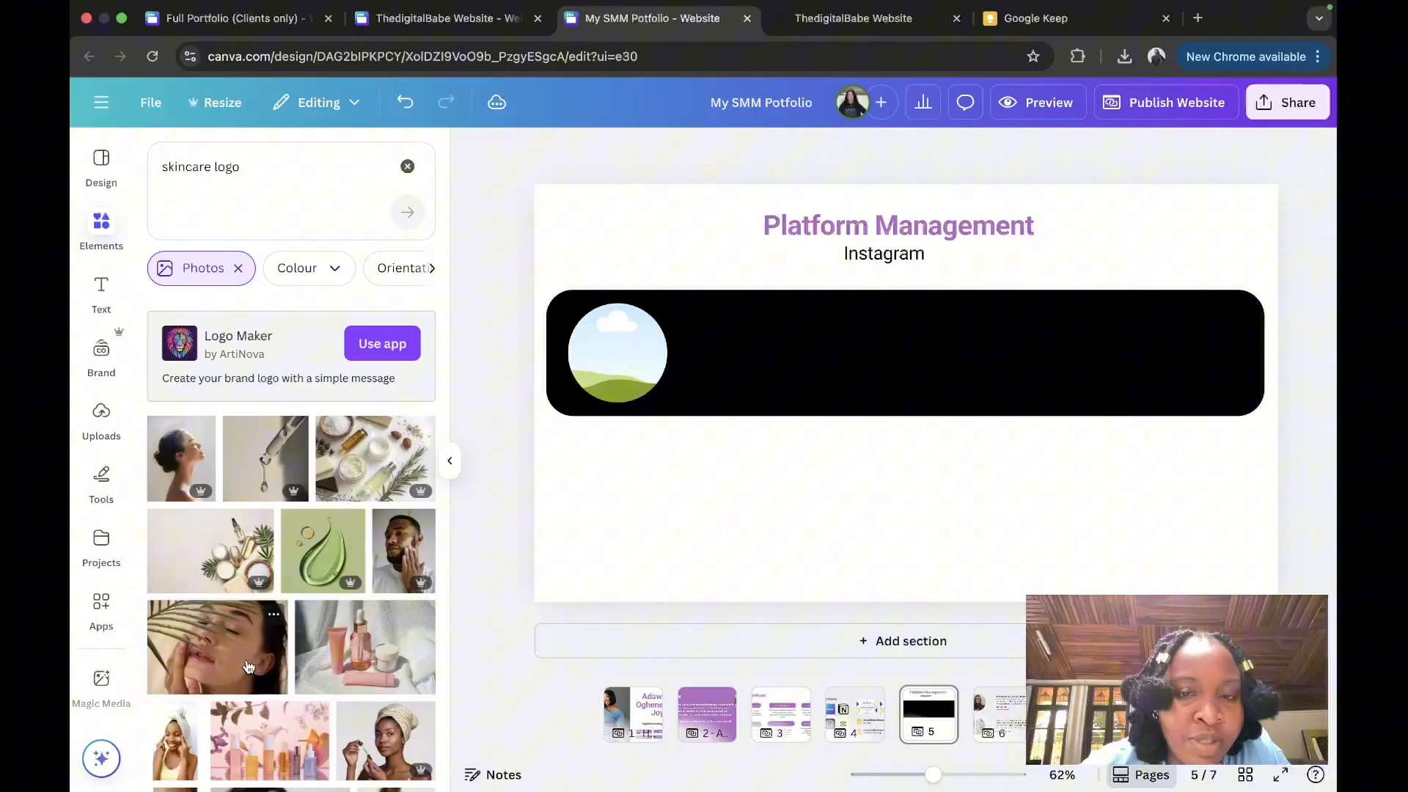
pyautogui.click(248, 665)
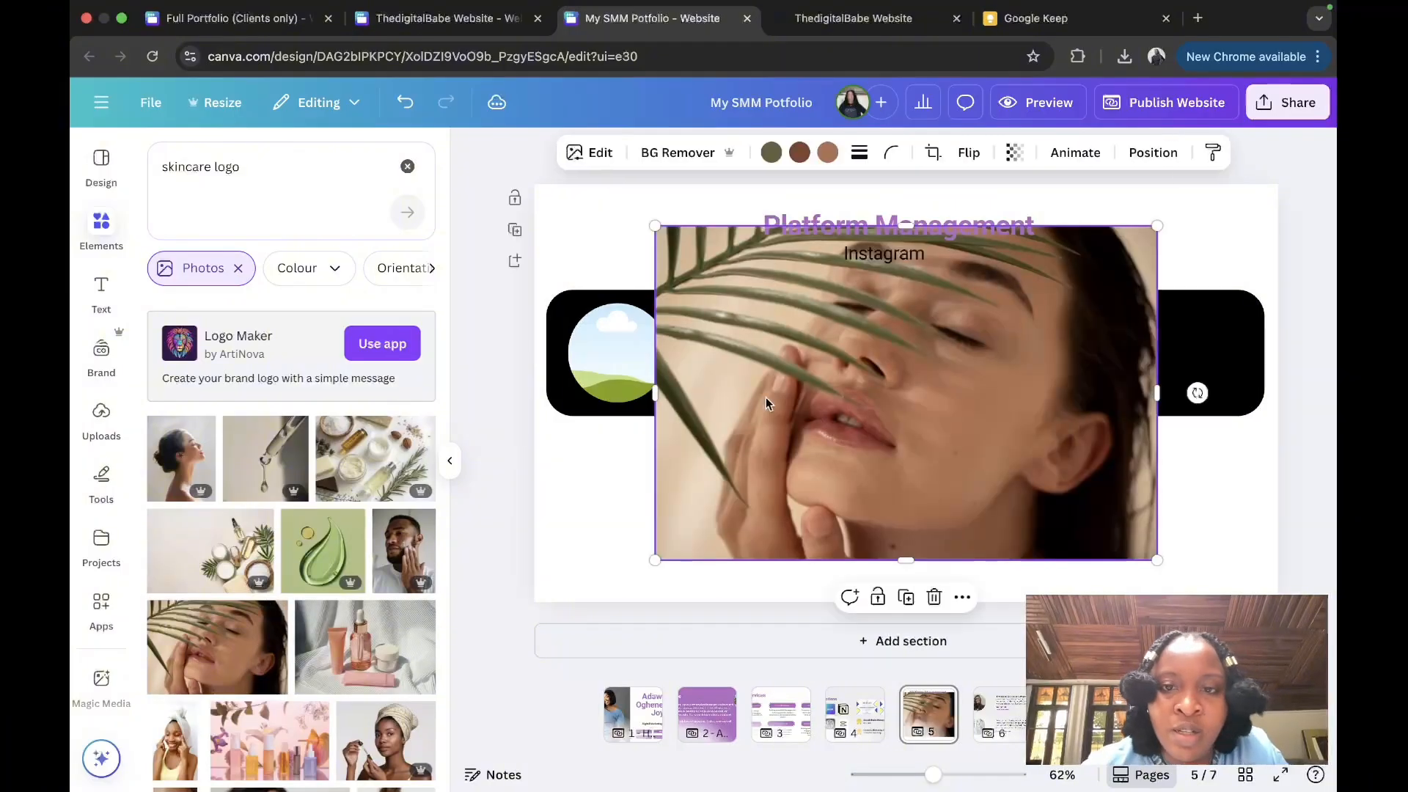
pyautogui.moveTo(765, 397); pyautogui.dragTo(616, 353)
# Step: Paste the Lumiere Skin Studio heading and description into a body text box in the banner
pyautogui.click(104, 291)
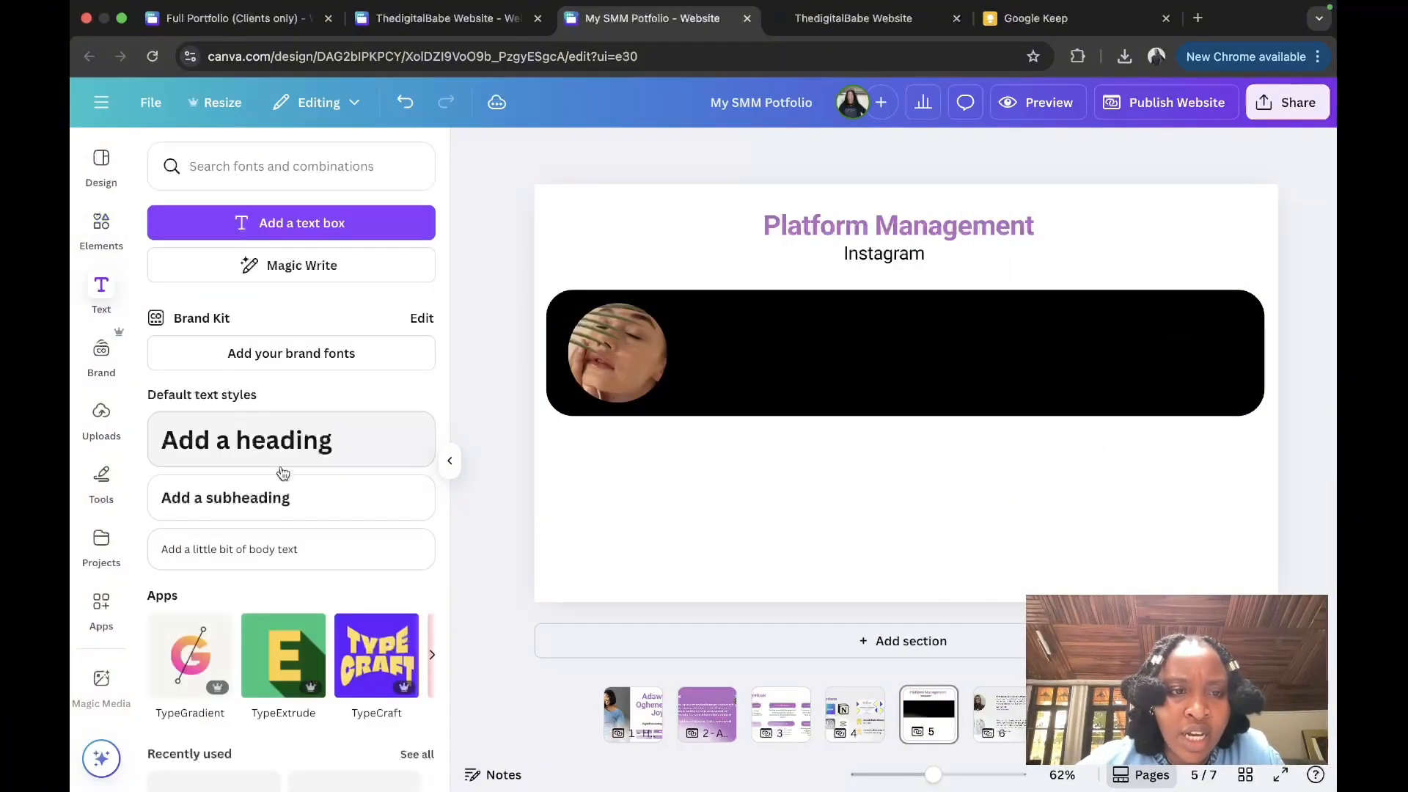
pyautogui.click(276, 549)
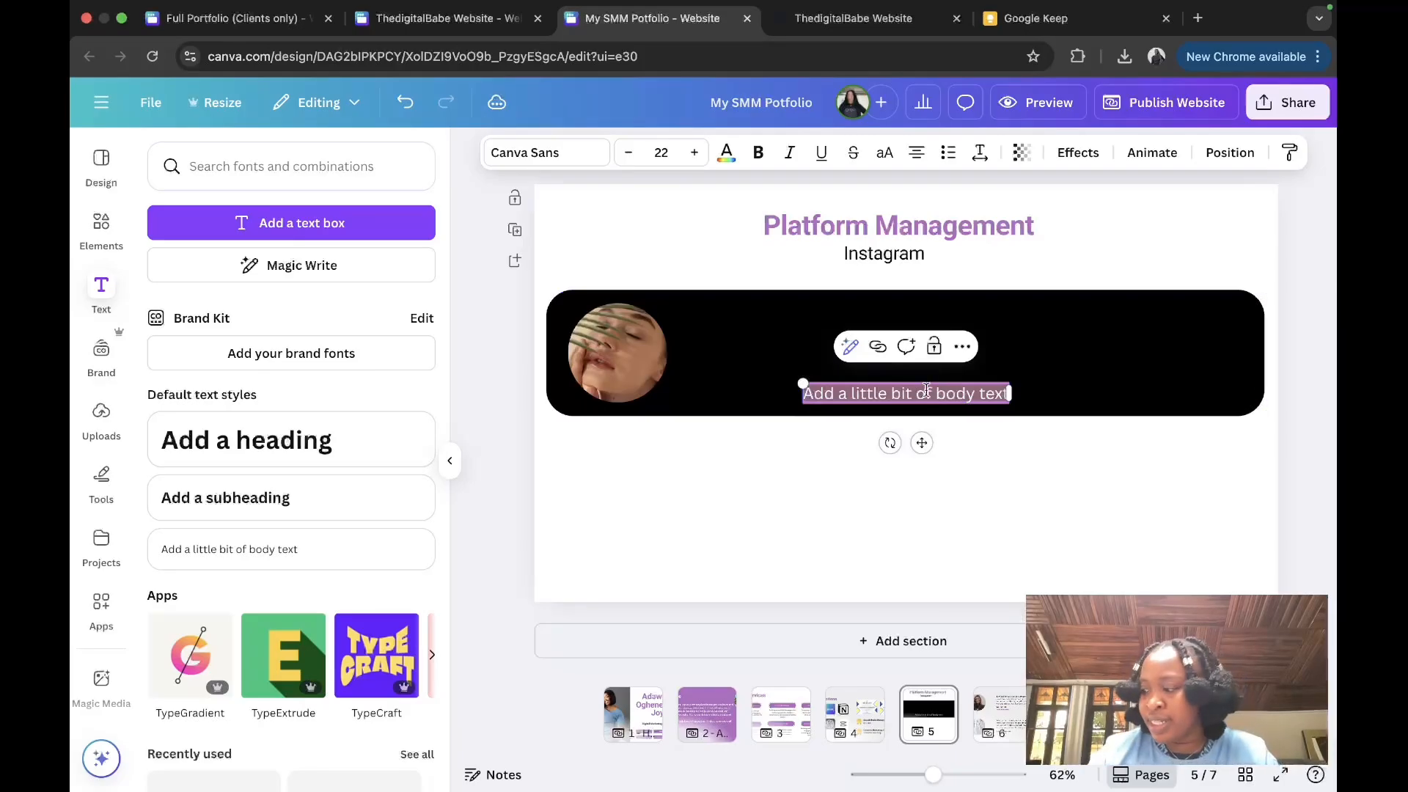
pyautogui.hotkey('ctrl', 'v')
pyautogui.click(946, 440)
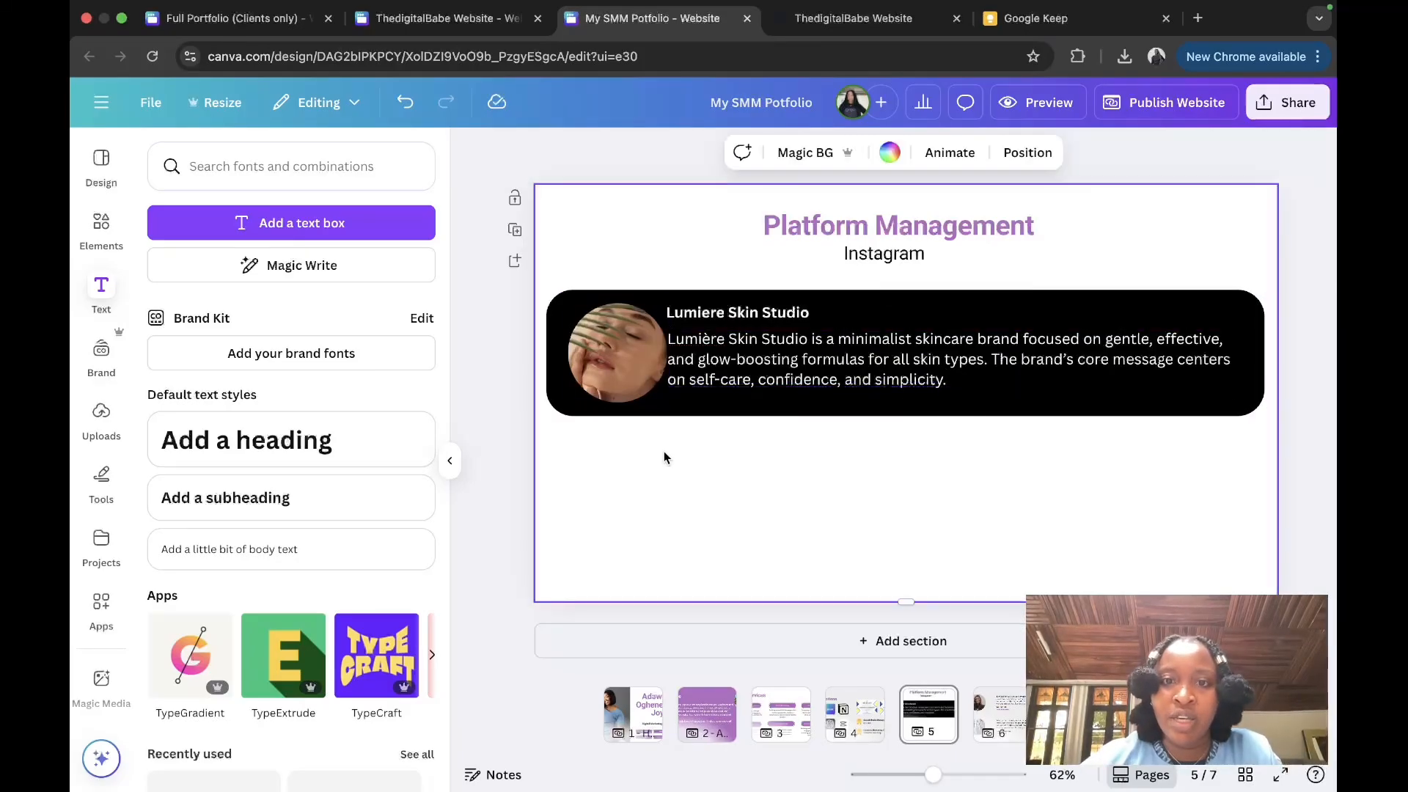
# Step: Duplicate the banner into a smaller card below holding the Instagram Management heading
pyautogui.click(635, 296)
pyautogui.click(906, 253)
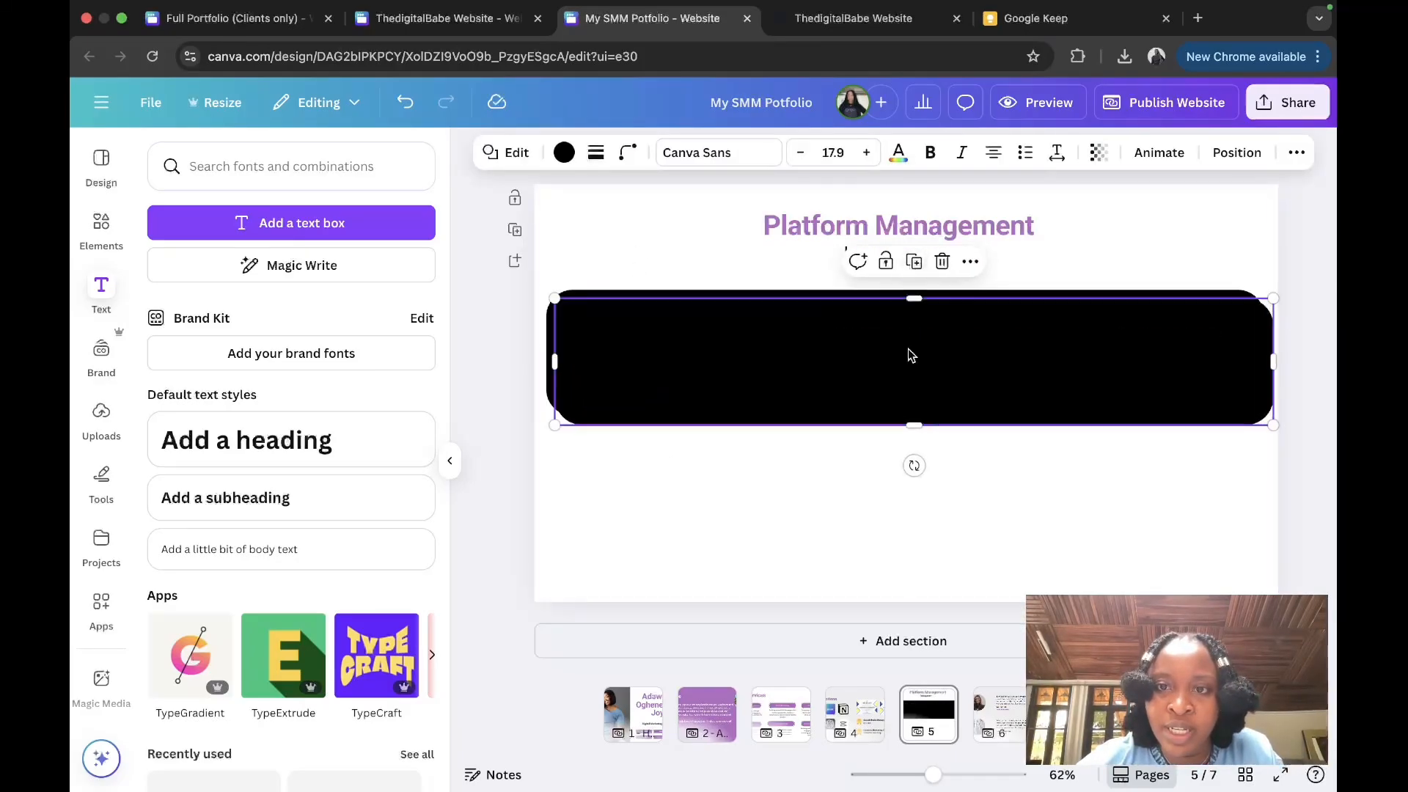
pyautogui.moveTo(907, 352); pyautogui.dragTo(908, 440)
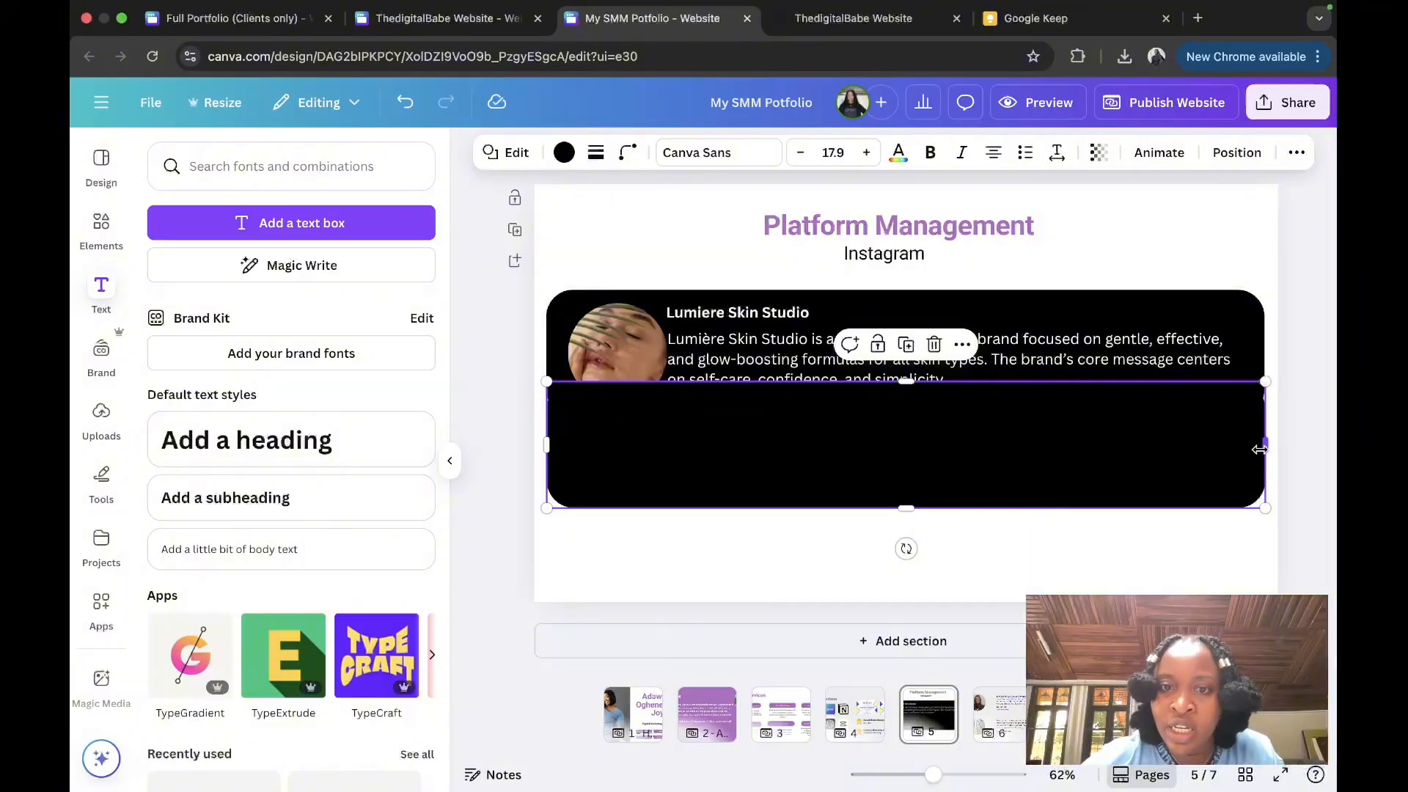
pyautogui.moveTo(1259, 450); pyautogui.dragTo(664, 525)
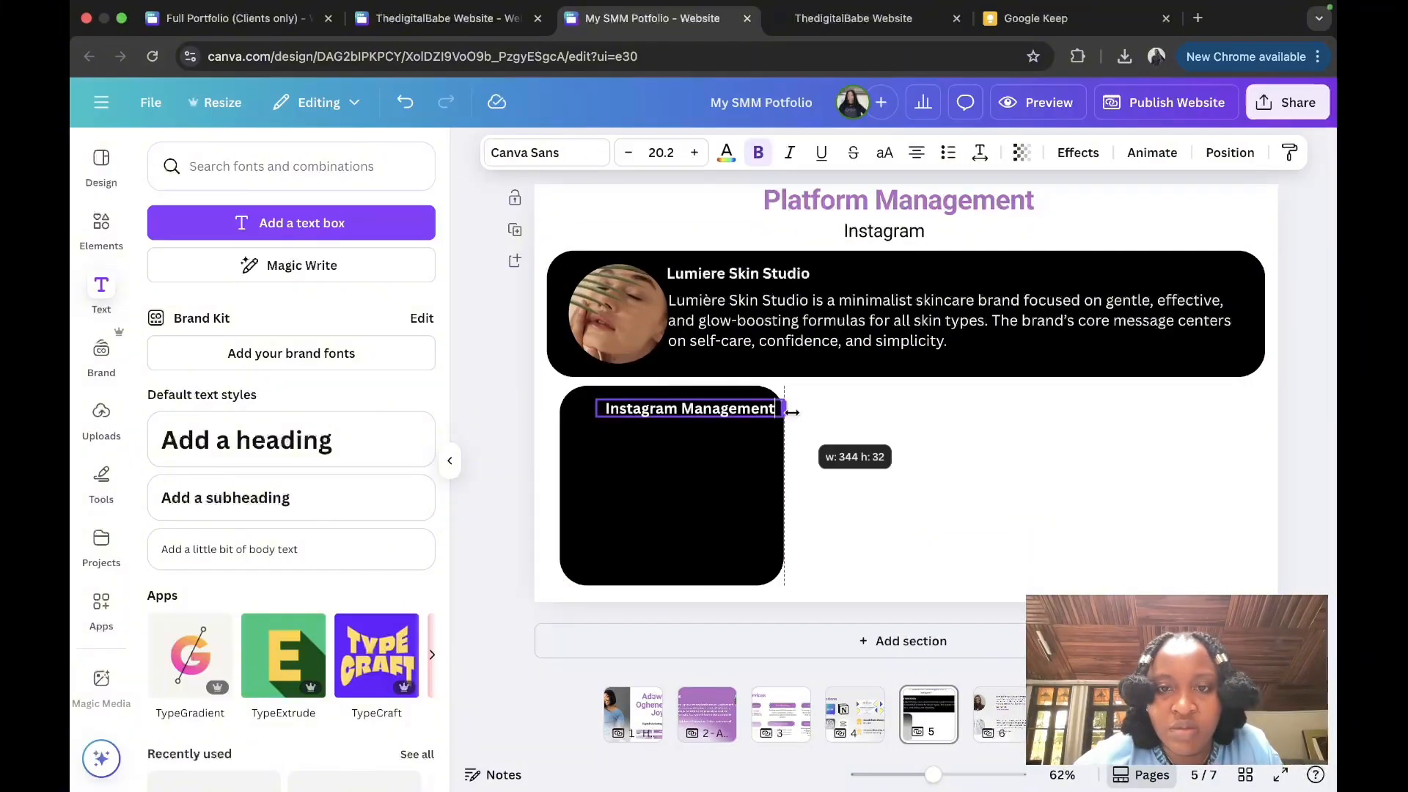
pyautogui.moveTo(789, 410); pyautogui.dragTo(786, 409)
pyautogui.moveTo(704, 458); pyautogui.dragTo(685, 461)
# Step: Add the feed aesthetic description inside the card, then duplicate the card beside it
pyautogui.click(776, 349)
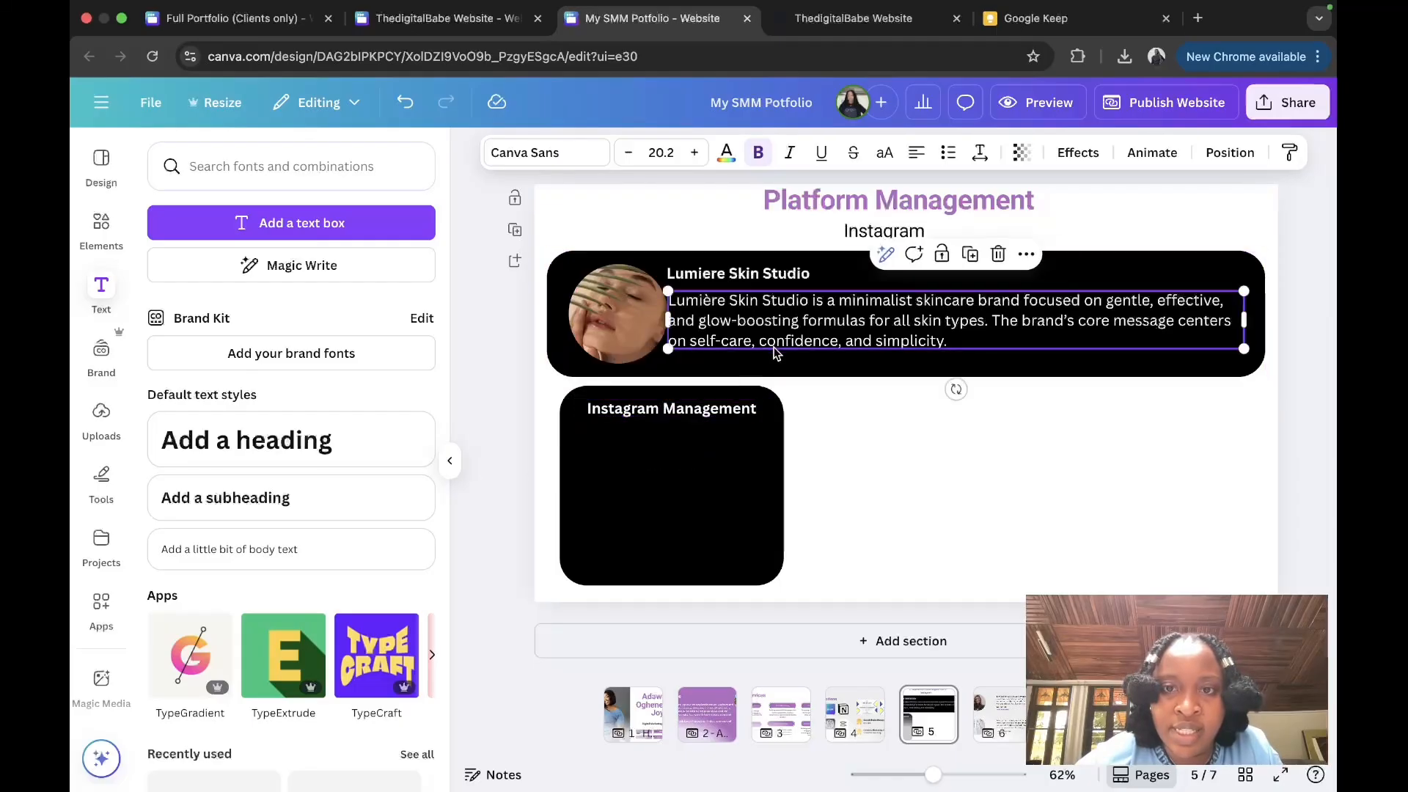
pyautogui.click(696, 418)
pyautogui.hotkey('ctrl', 'v')
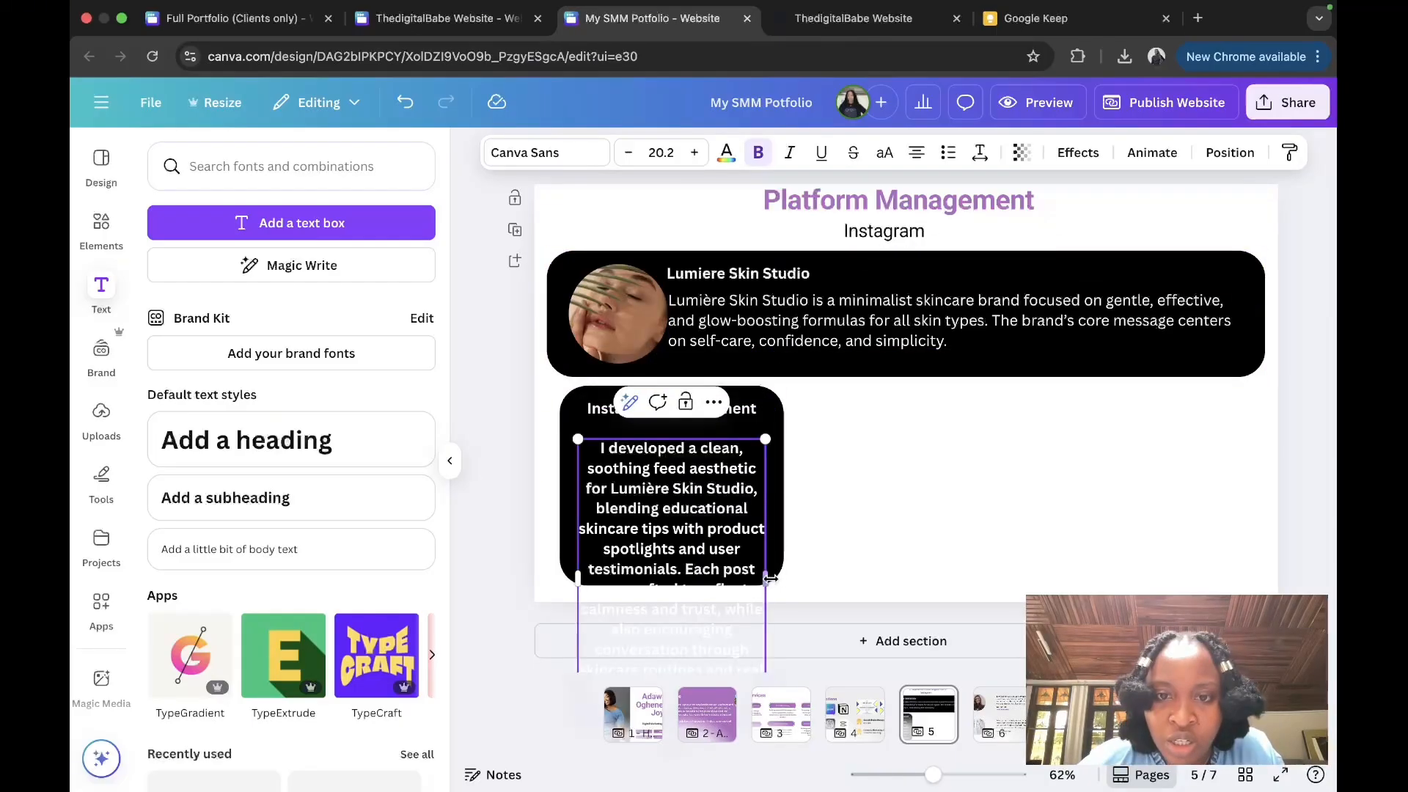
pyautogui.moveTo(765, 434); pyautogui.dragTo(694, 436)
pyautogui.click(810, 534)
pyautogui.moveTo(709, 494); pyautogui.dragTo(778, 503)
pyautogui.click(839, 447)
pyautogui.moveTo(675, 526); pyautogui.dragTo(931, 484)
pyautogui.click(776, 418)
pyautogui.click(671, 349)
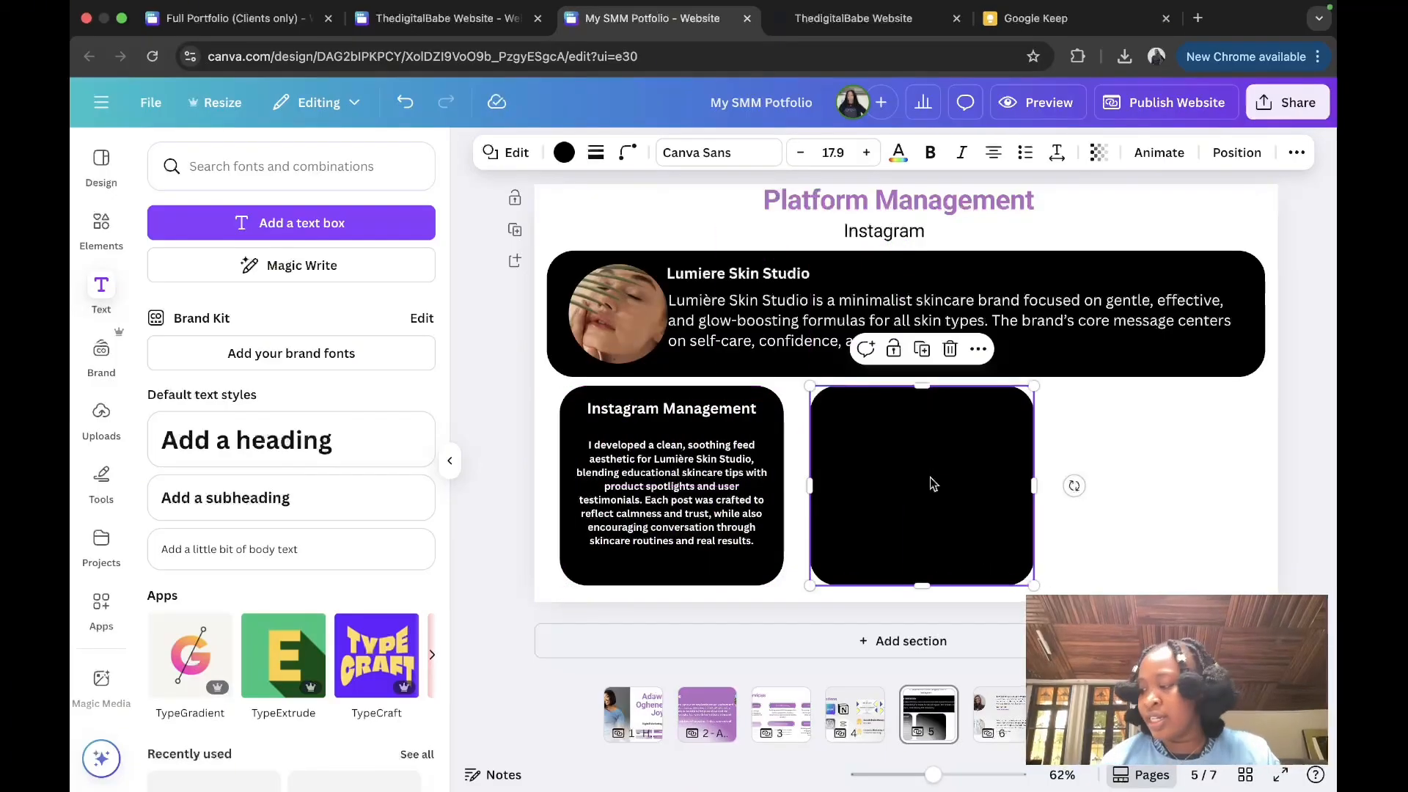
# Step: Add a third evenly spaced card and nudge the Instagram Management heading into place
pyautogui.click(922, 349)
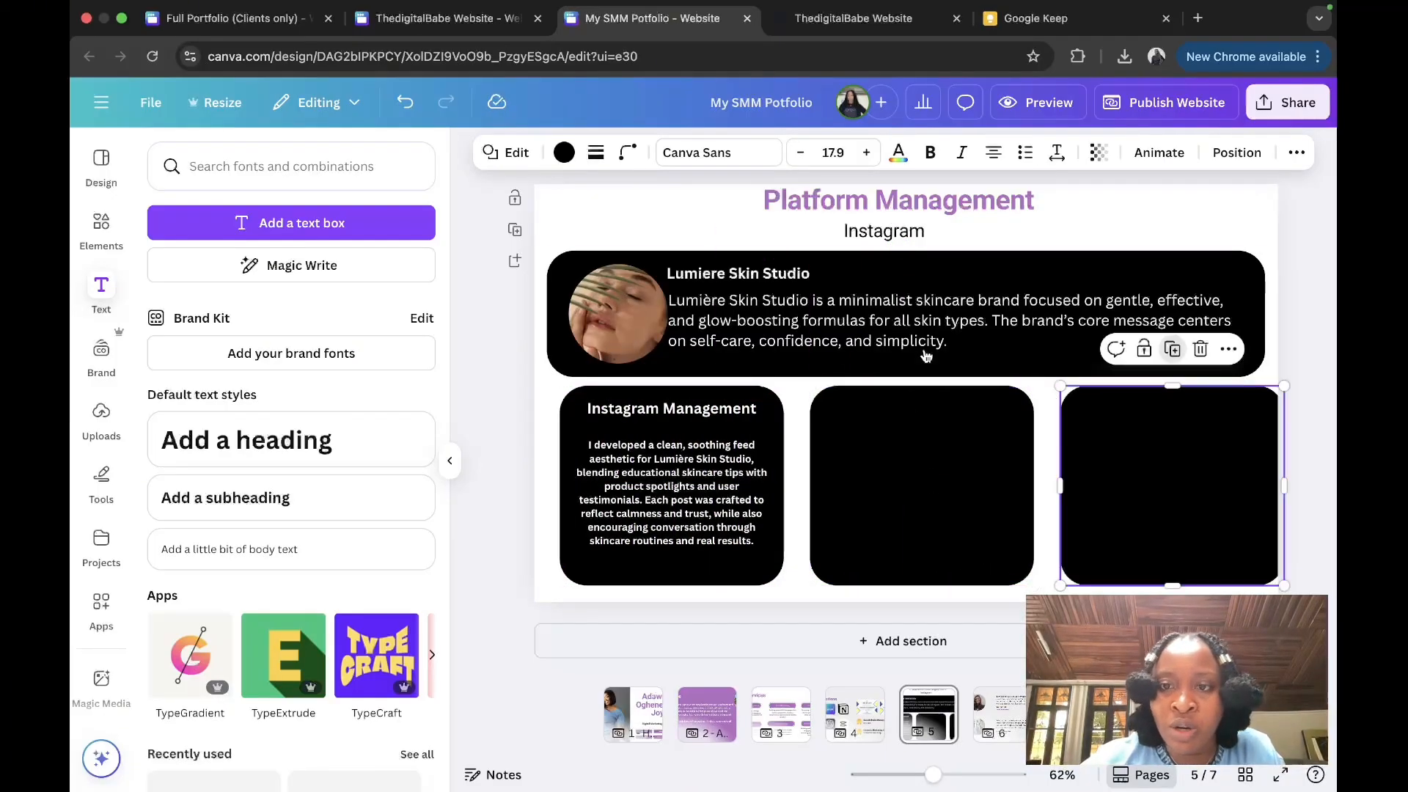
pyautogui.moveTo(1175, 437); pyautogui.dragTo(1164, 432)
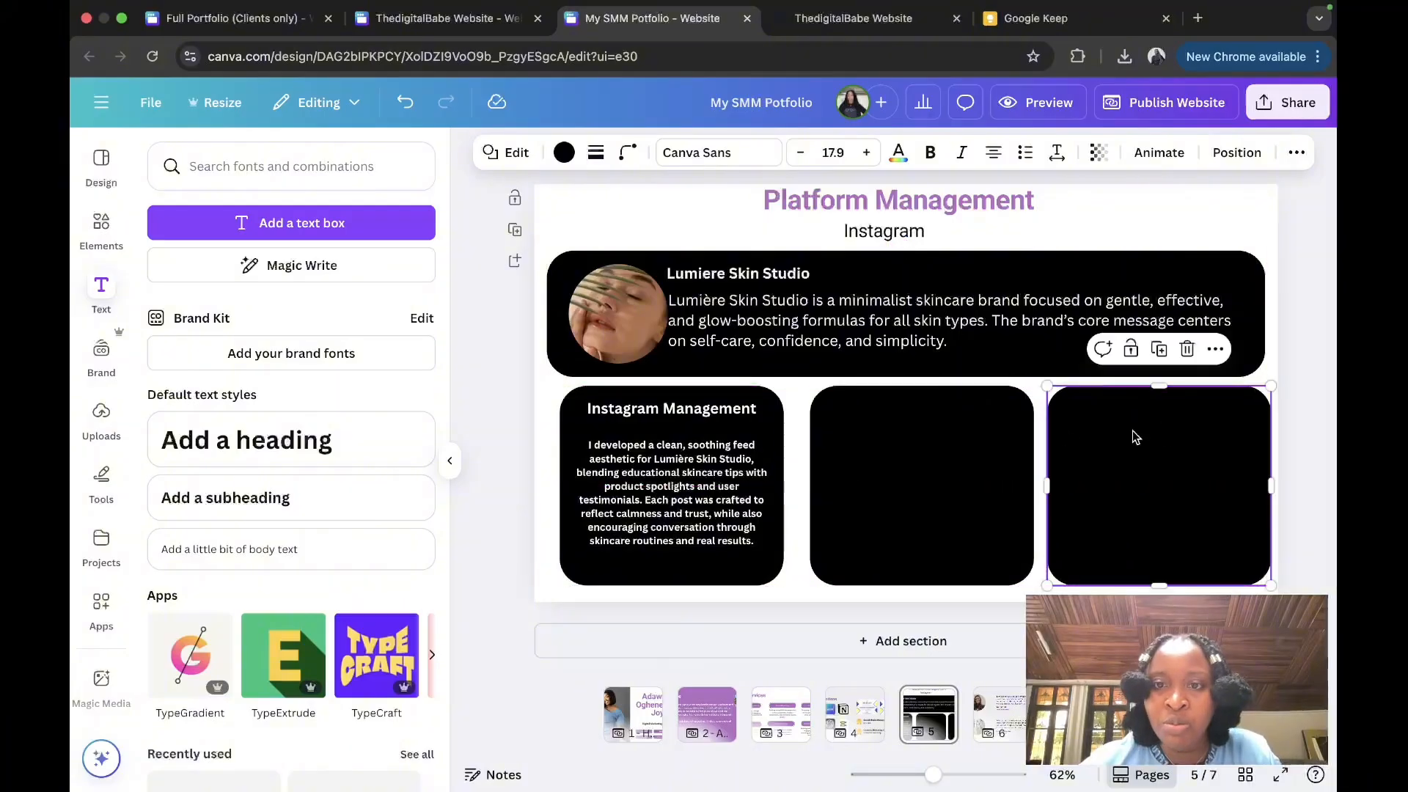
pyautogui.click(704, 409)
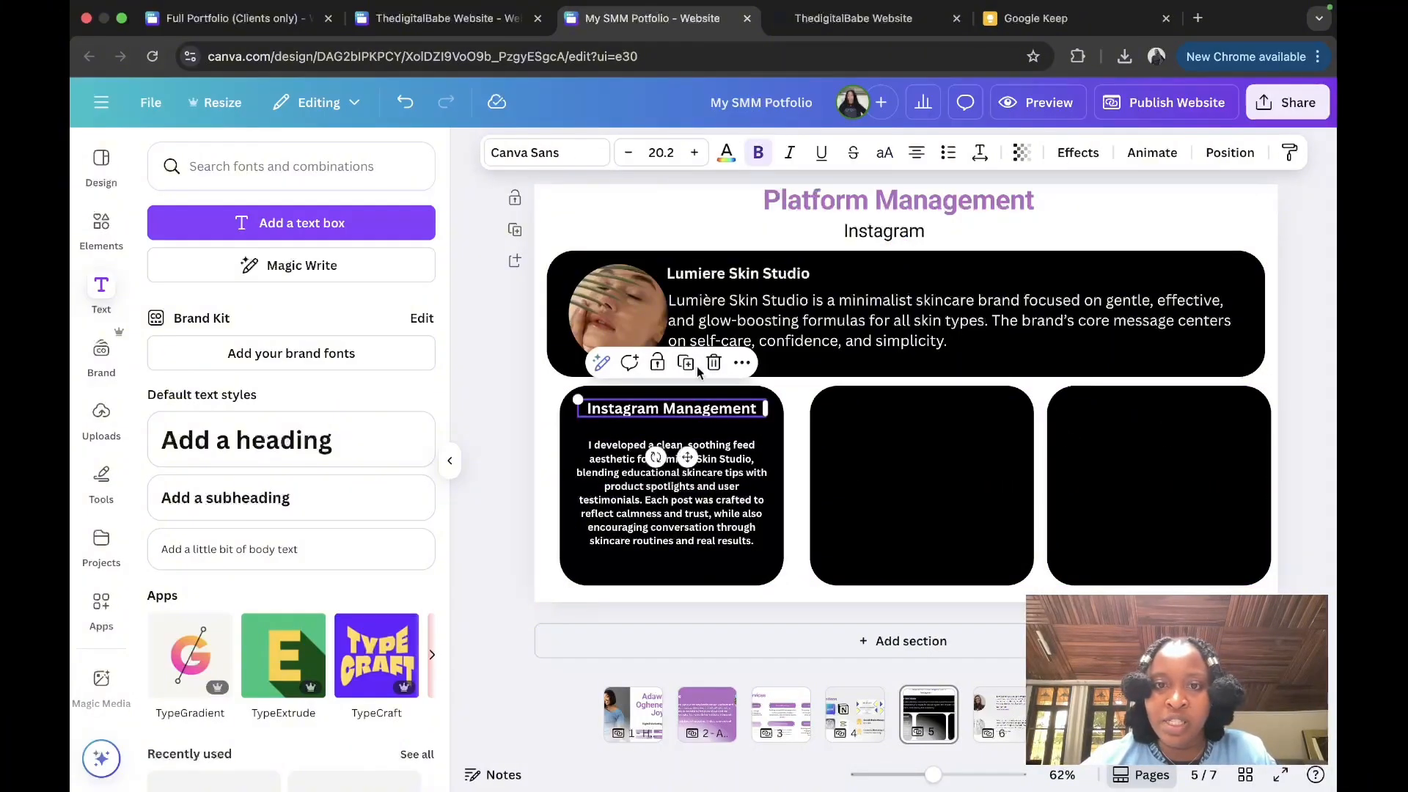
pyautogui.moveTo(705, 409); pyautogui.dragTo(951, 415)
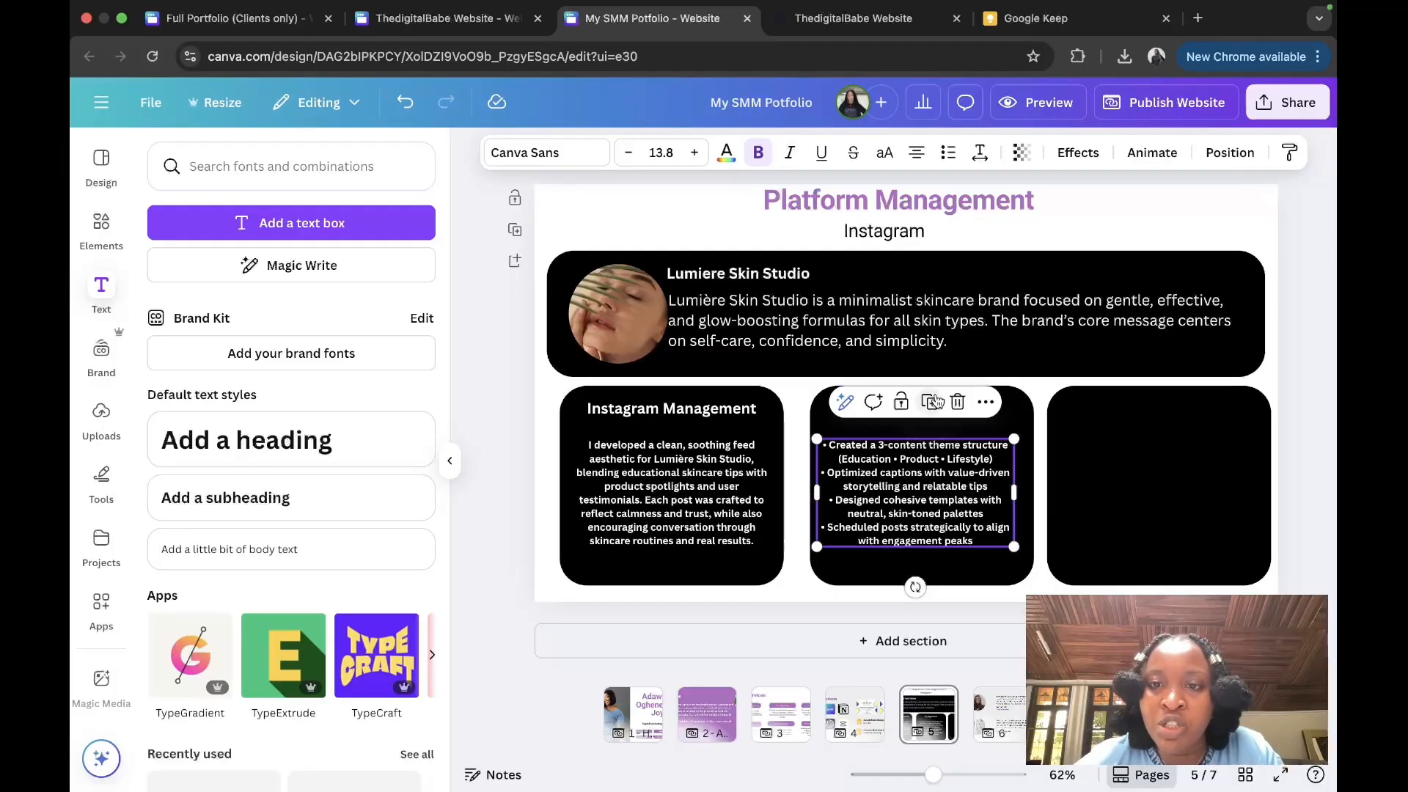
# Step: Replace the copied bullets in the third card with the +45% engagement results points
pyautogui.click(931, 402)
pyautogui.doubleClick(1089, 443)
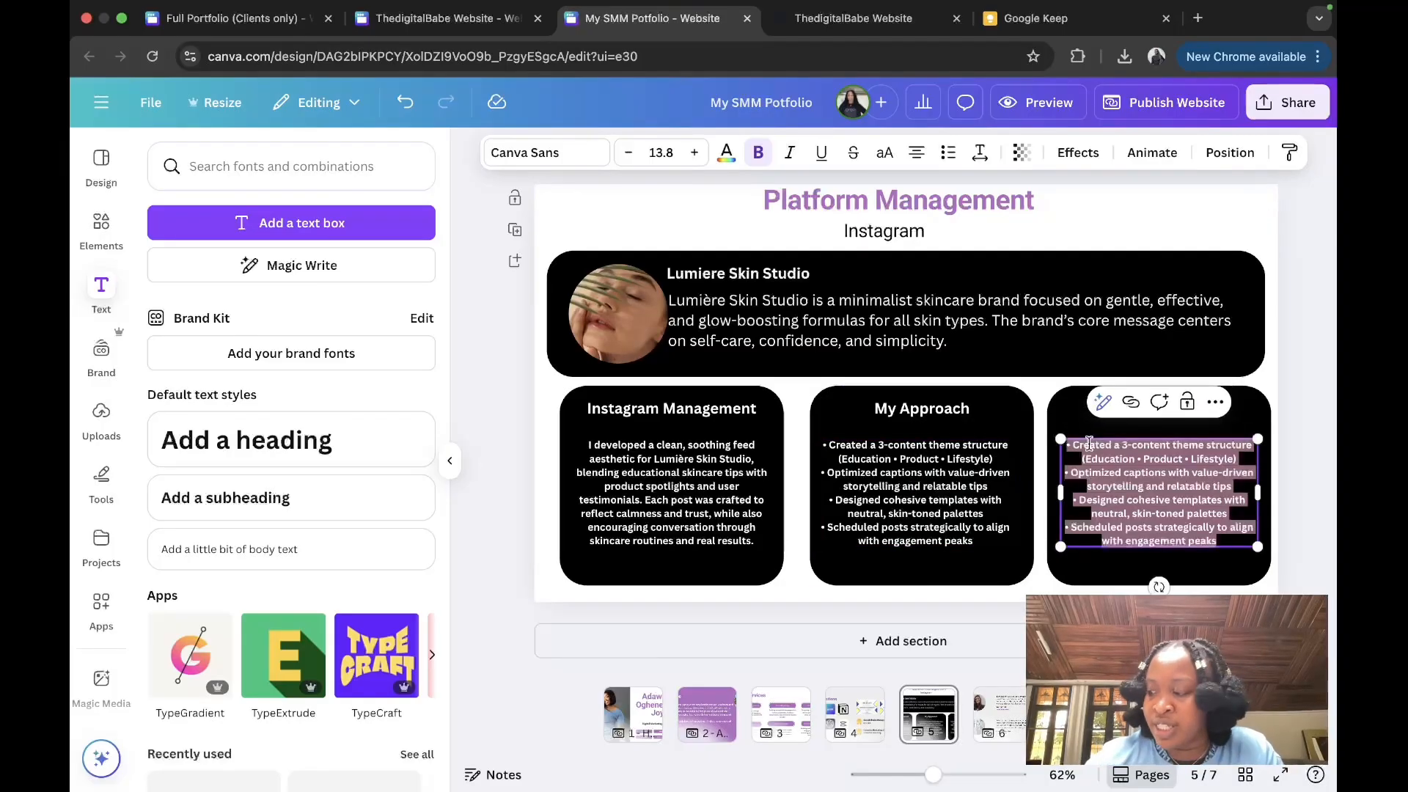
pyautogui.press('BackSpace')
pyautogui.press('super+v')
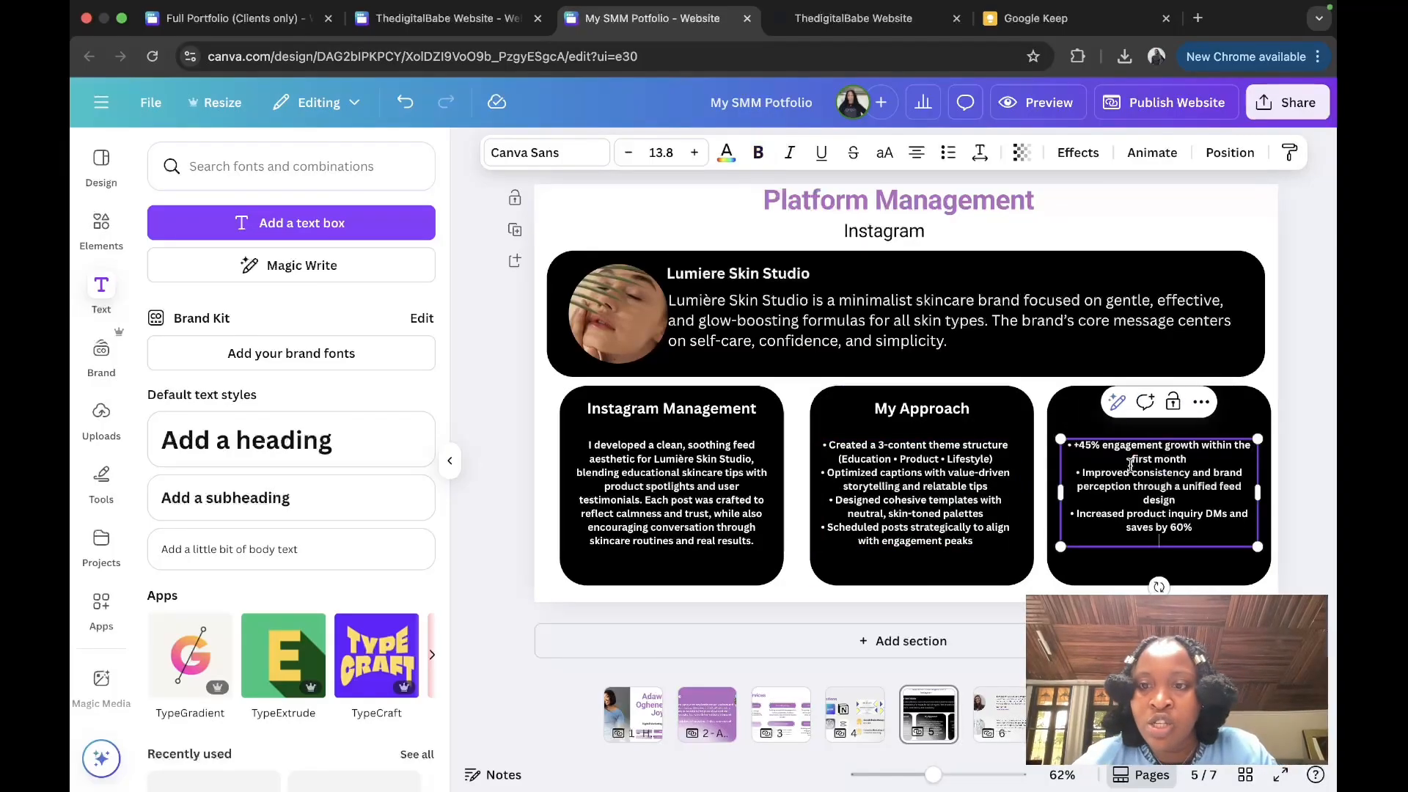
pyautogui.click(1107, 364)
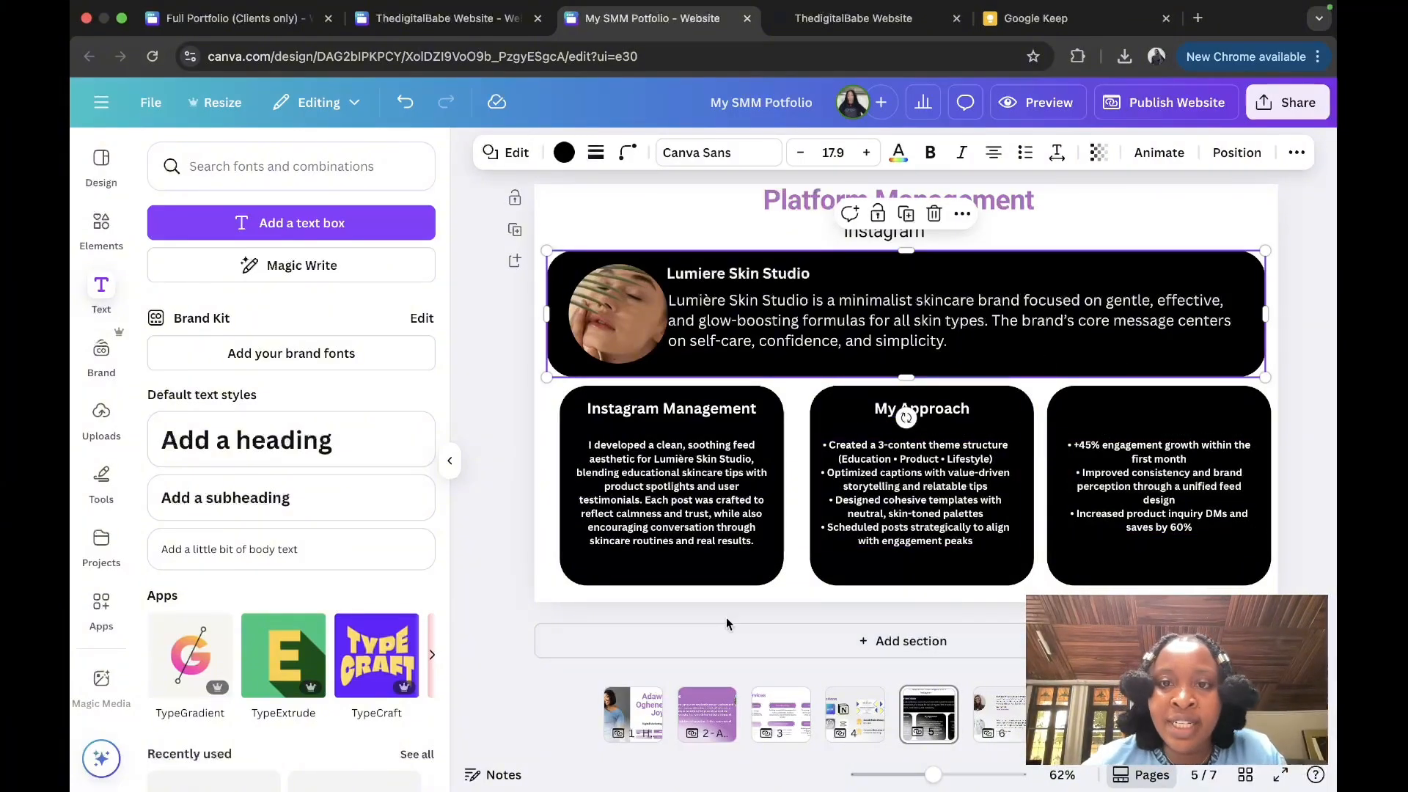
# Step: Add a blank section below the cards and place a phone mockup frame found by searching 'frame'
pyautogui.click(880, 642)
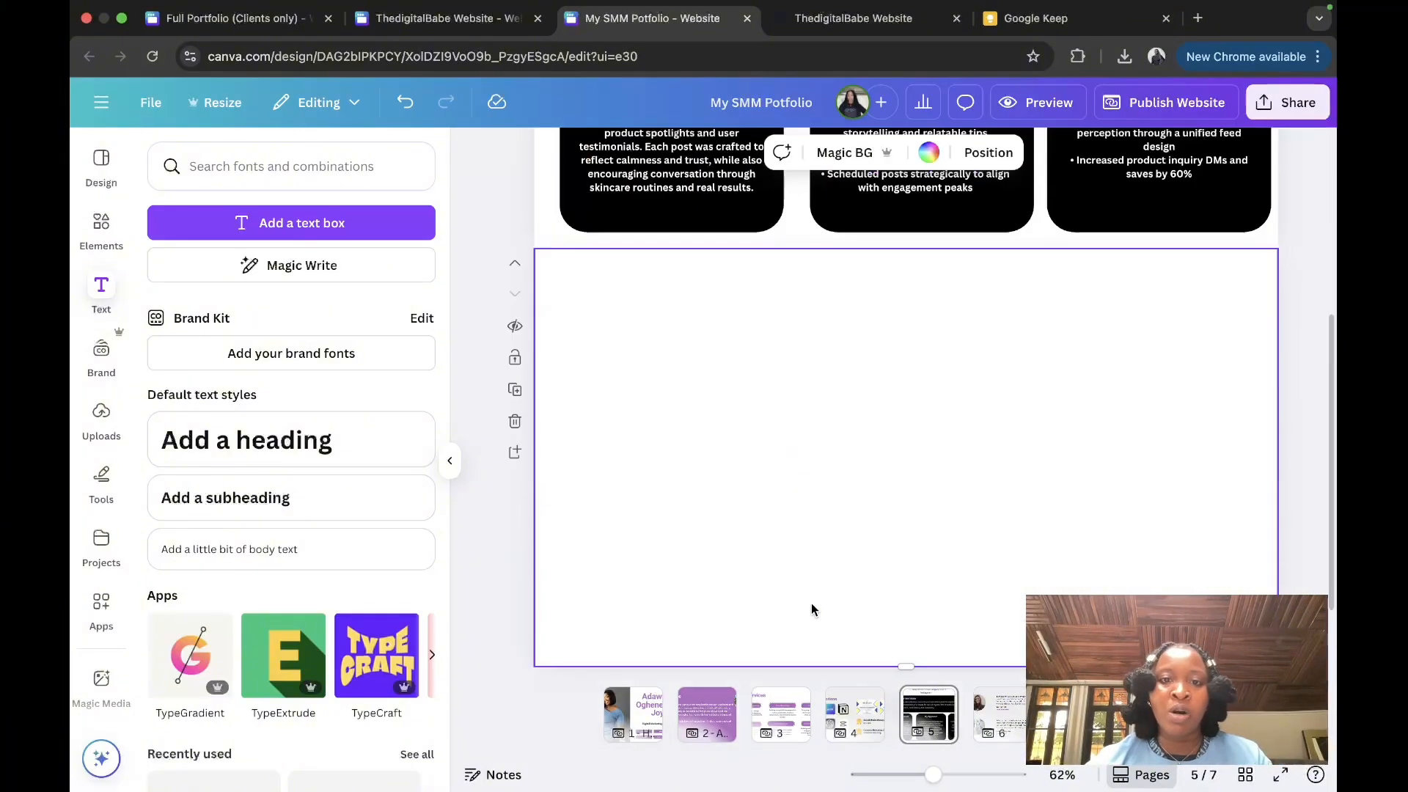
pyautogui.click(101, 224)
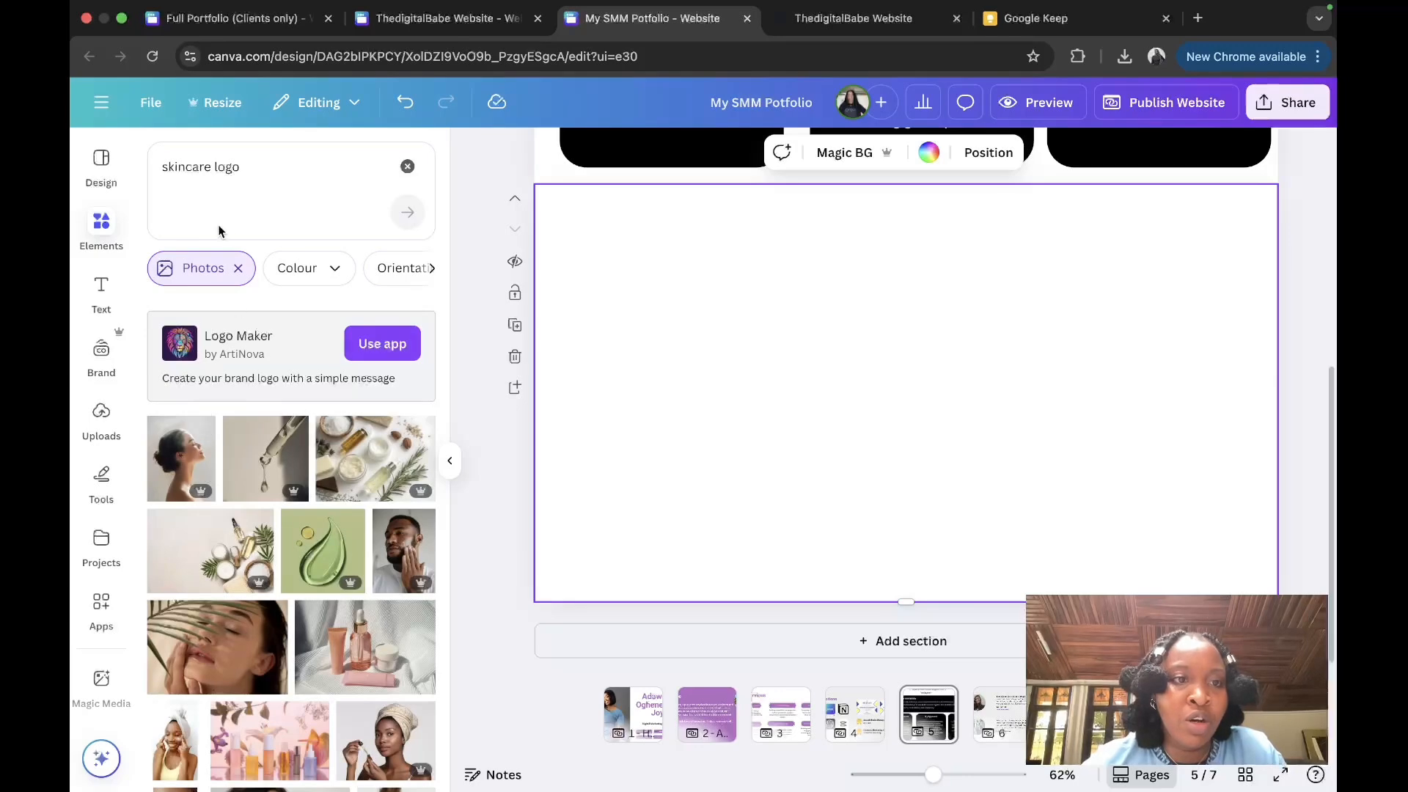
pyautogui.click(249, 173)
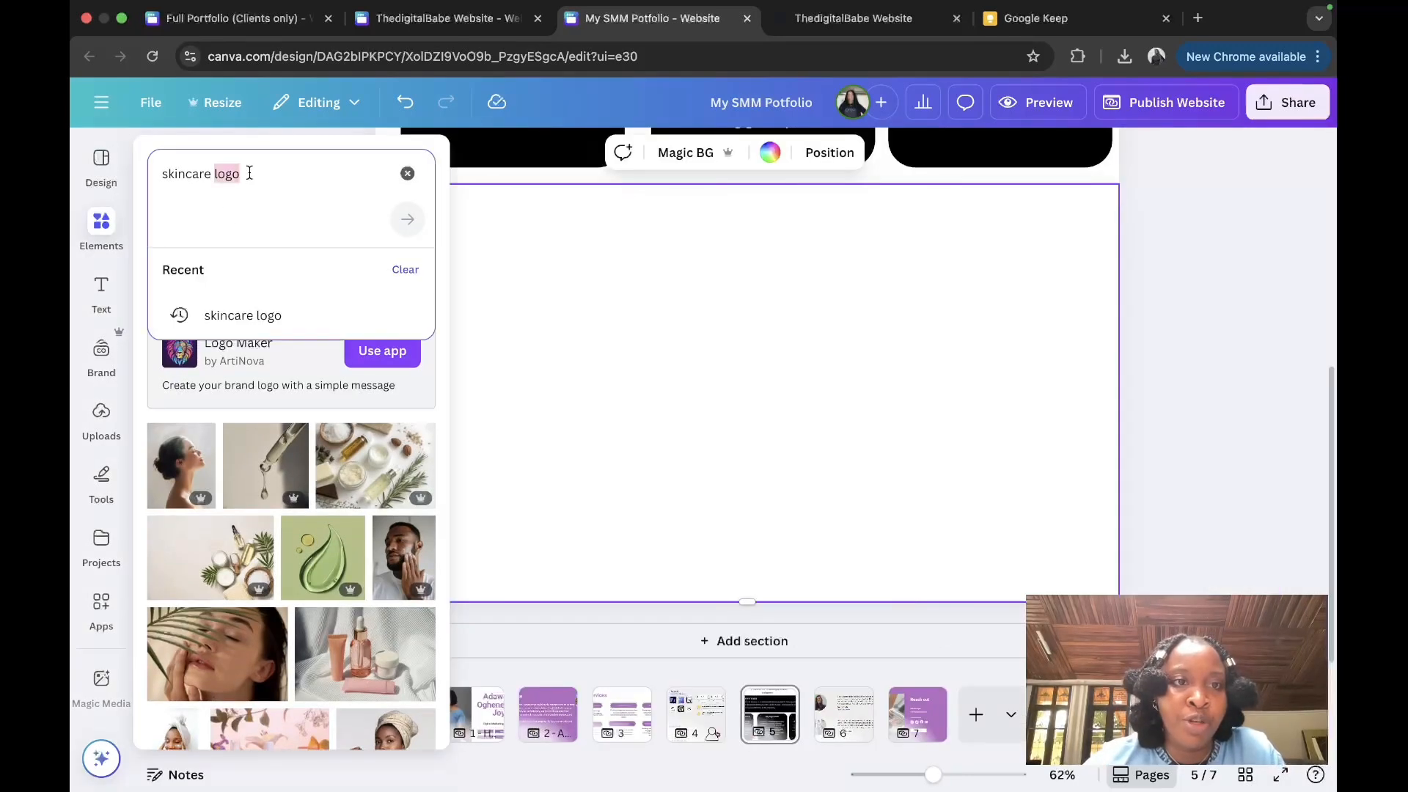
pyautogui.press('super+a')
pyautogui.write('frame')
pyautogui.press('Return')
pyautogui.click(291, 503)
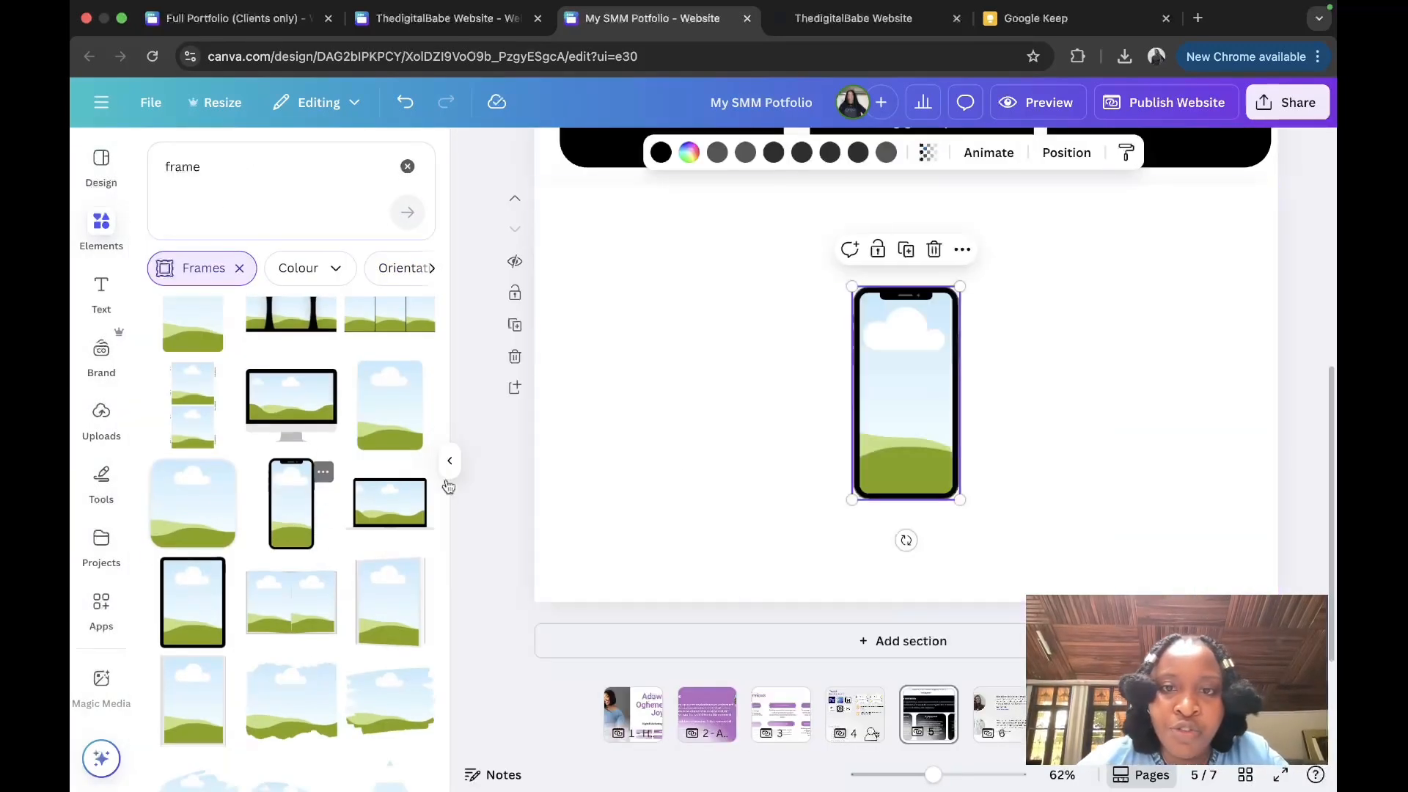
# Step: Enlarge the phone frame, move it to the section's left, and add another empty section
pyautogui.moveTo(959, 286); pyautogui.dragTo(994, 221)
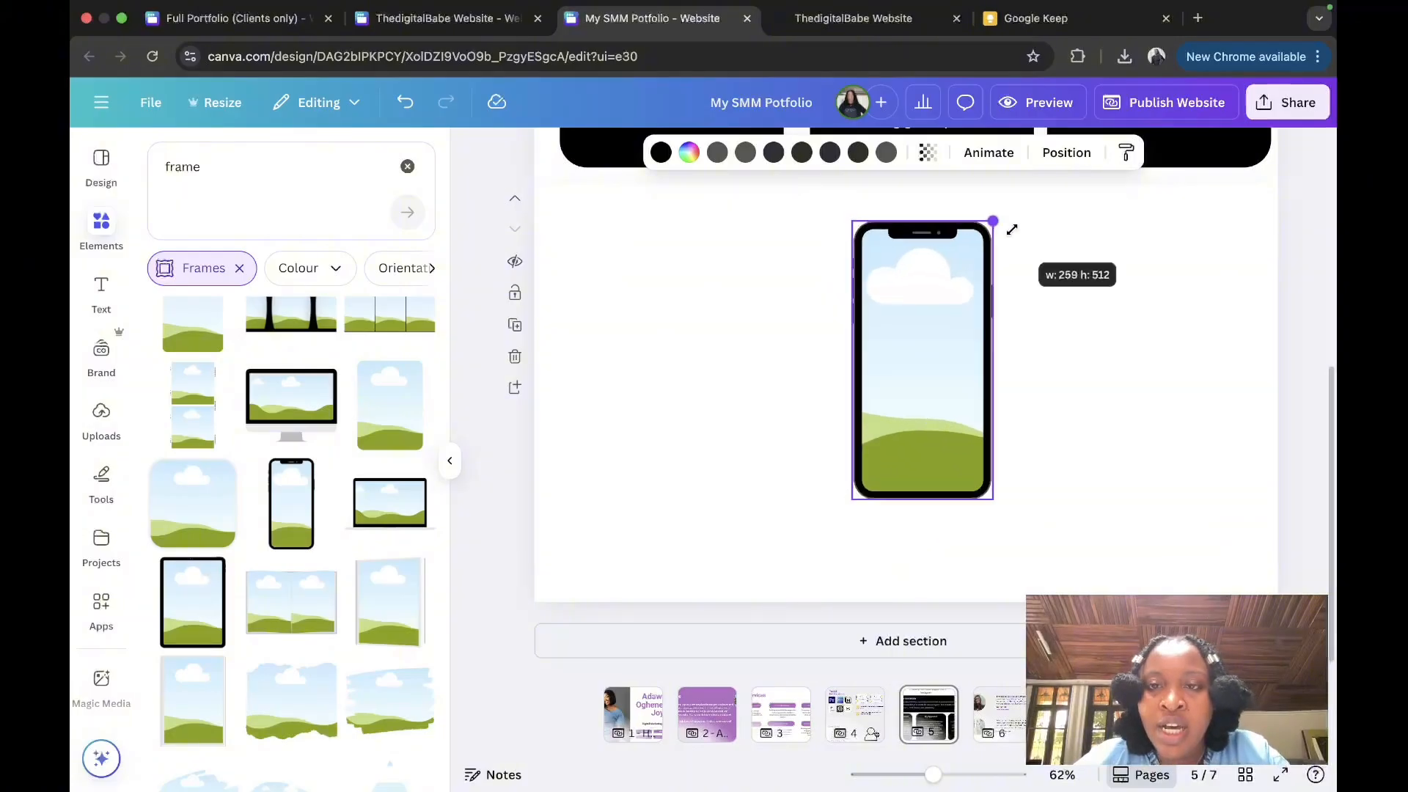
pyautogui.moveTo(939, 292); pyautogui.dragTo(682, 333)
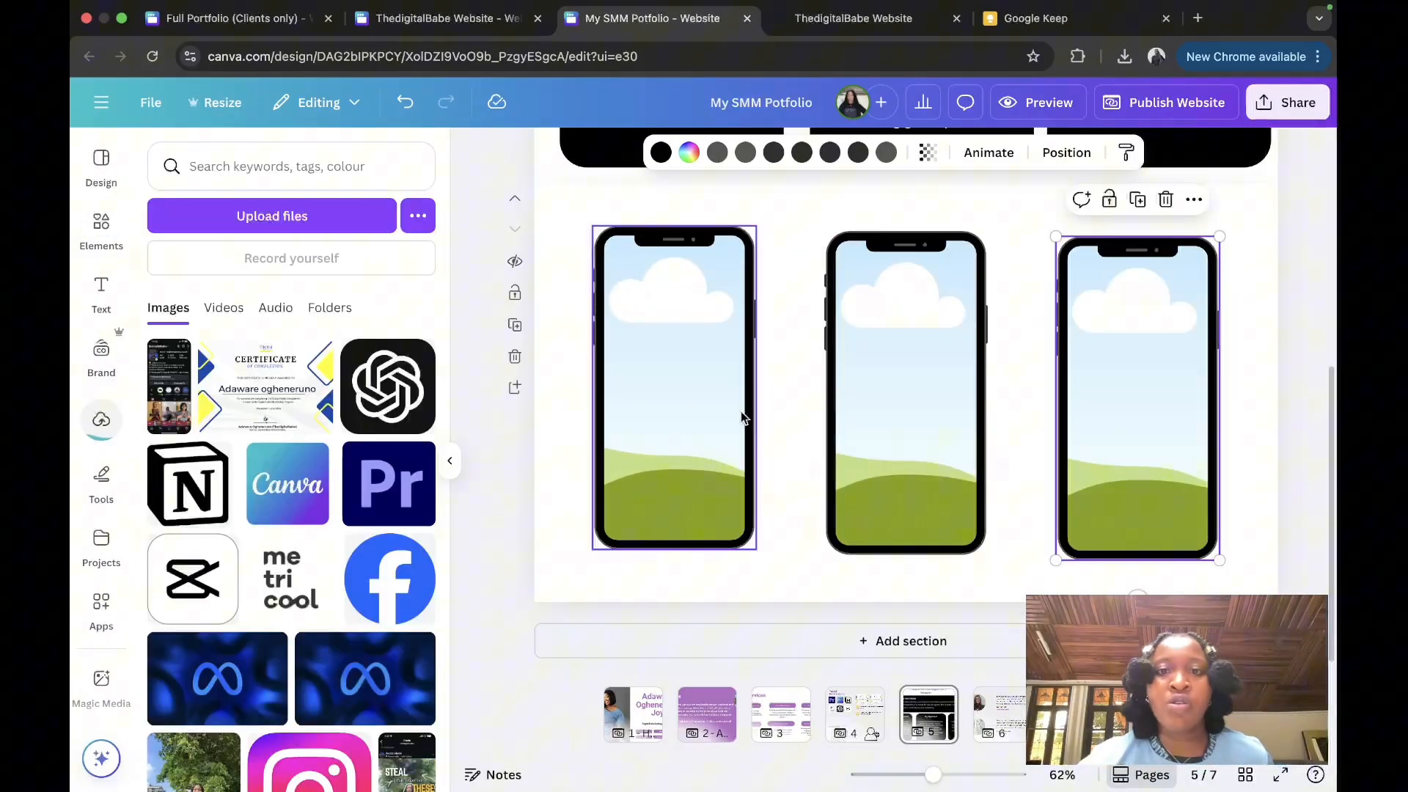
pyautogui.scroll(5, 742, 417)
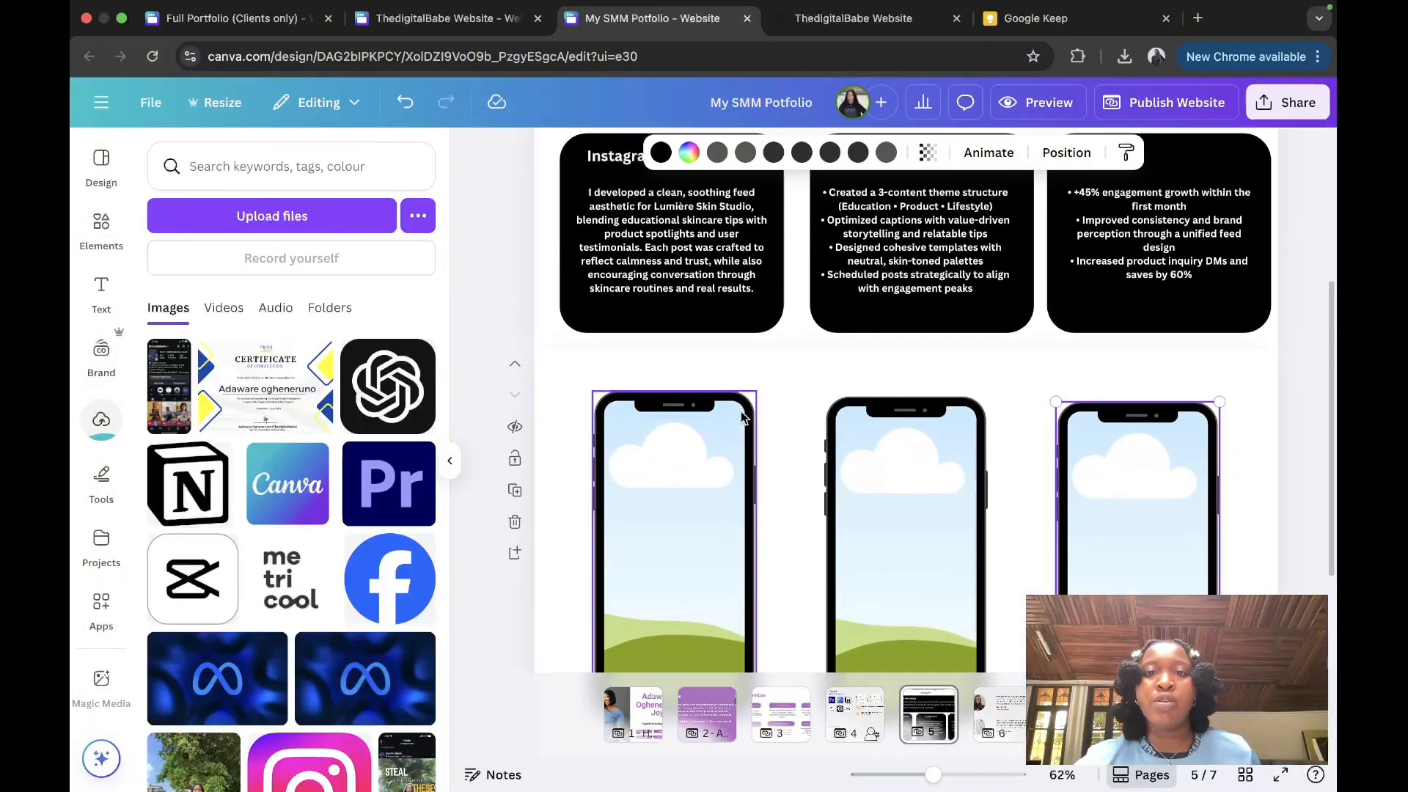
pyautogui.scroll(-1, 743, 417)
pyautogui.scroll(-5, 742, 417)
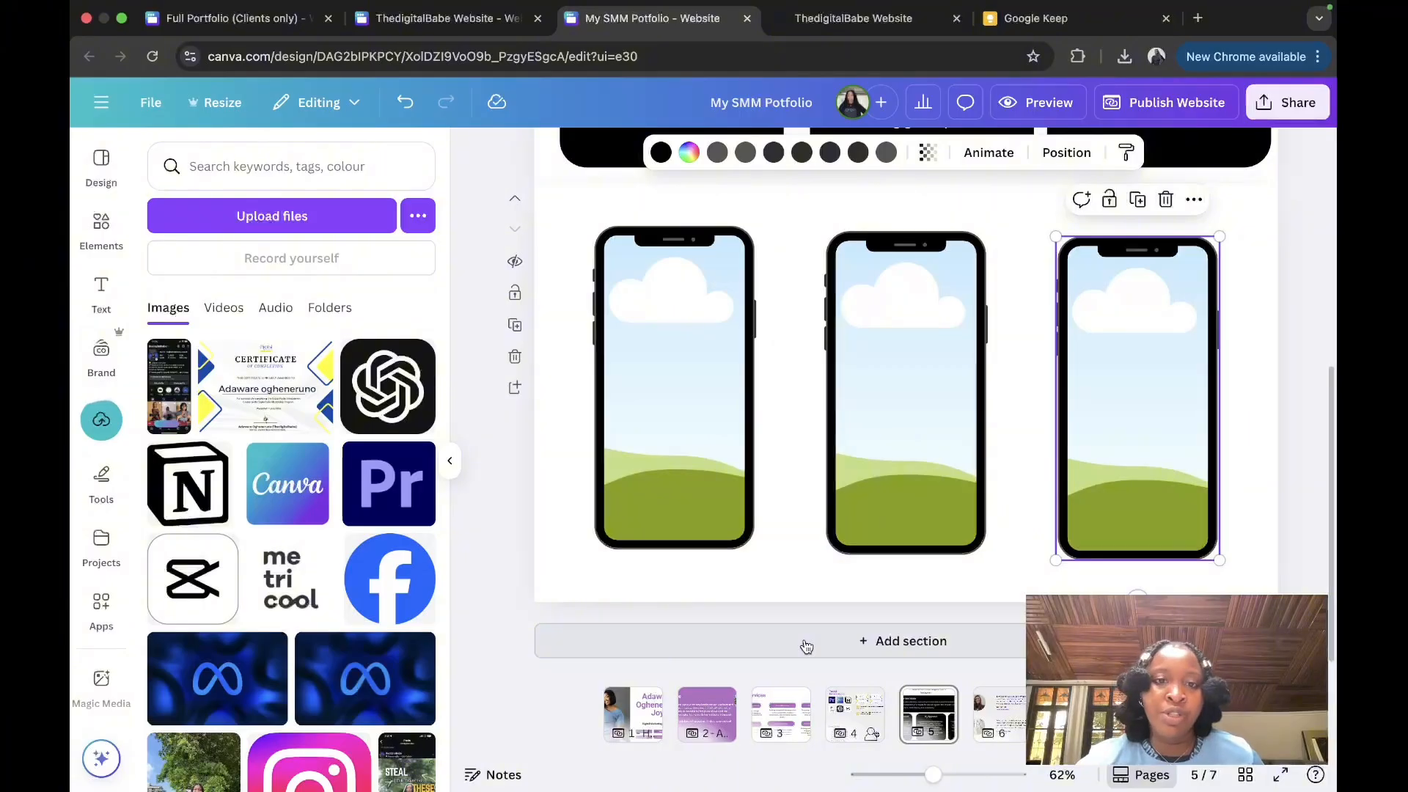
pyautogui.click(804, 643)
# Step: Copy the Platform Management heading and paste it into the new section as the Analytics heading
pyautogui.scroll(5, 799, 575)
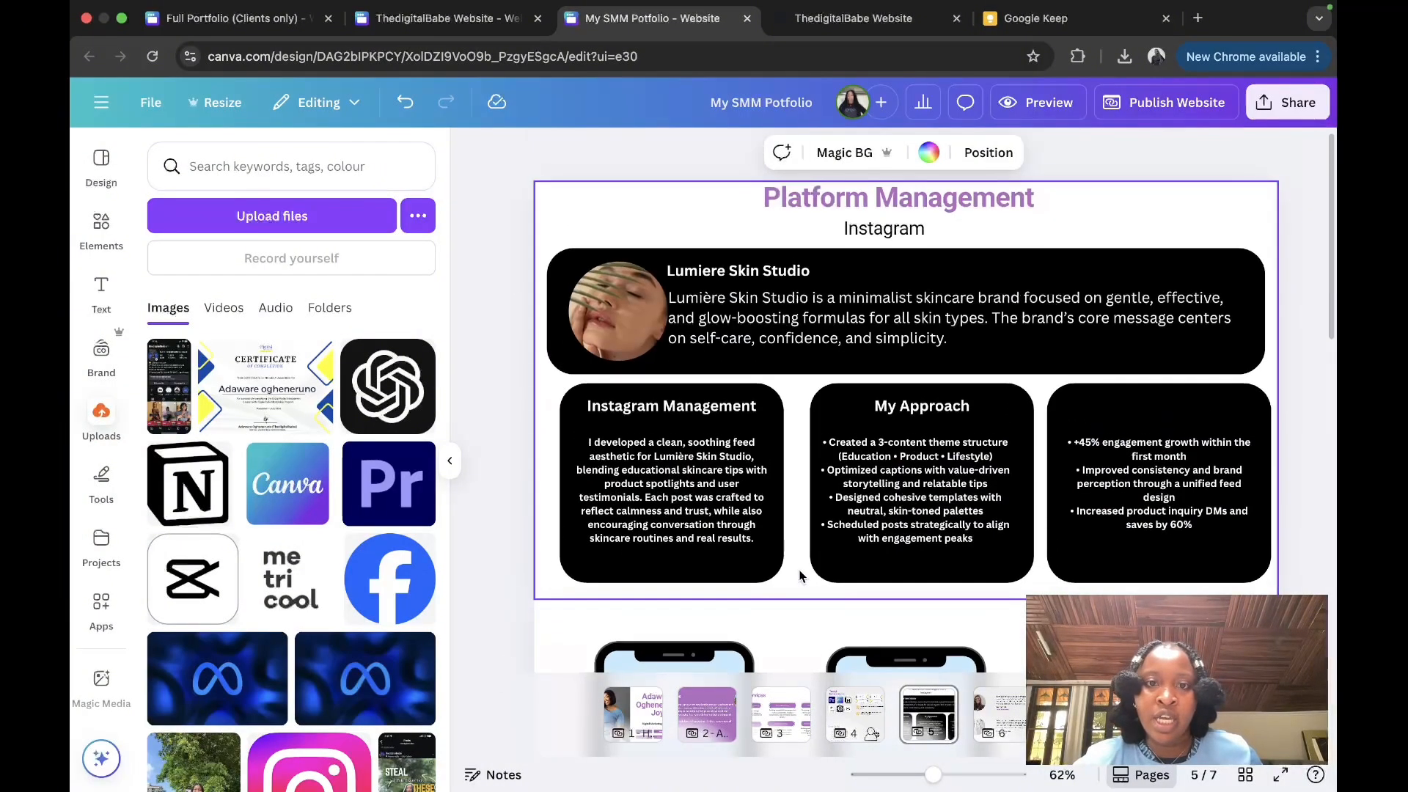
pyautogui.click(917, 197)
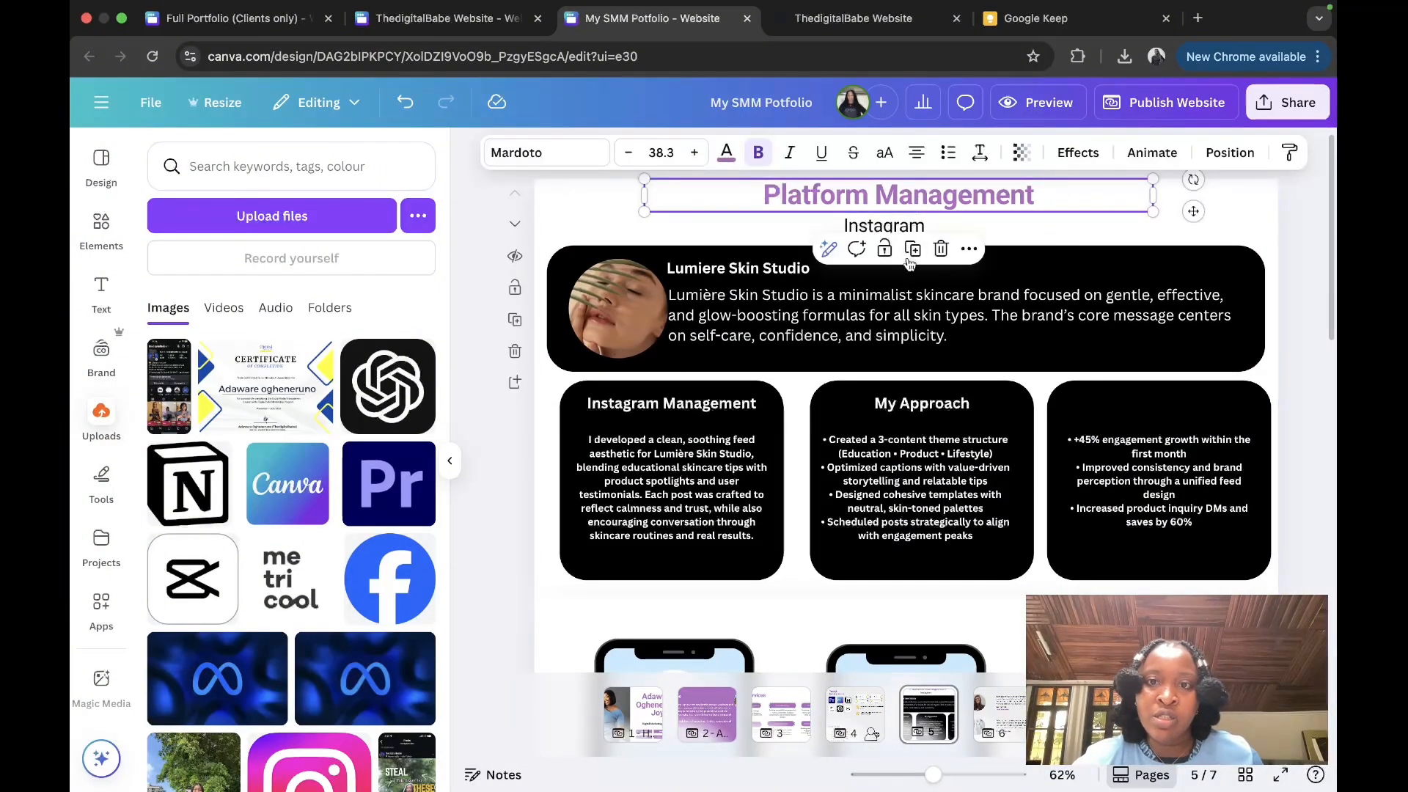
pyautogui.click(969, 249)
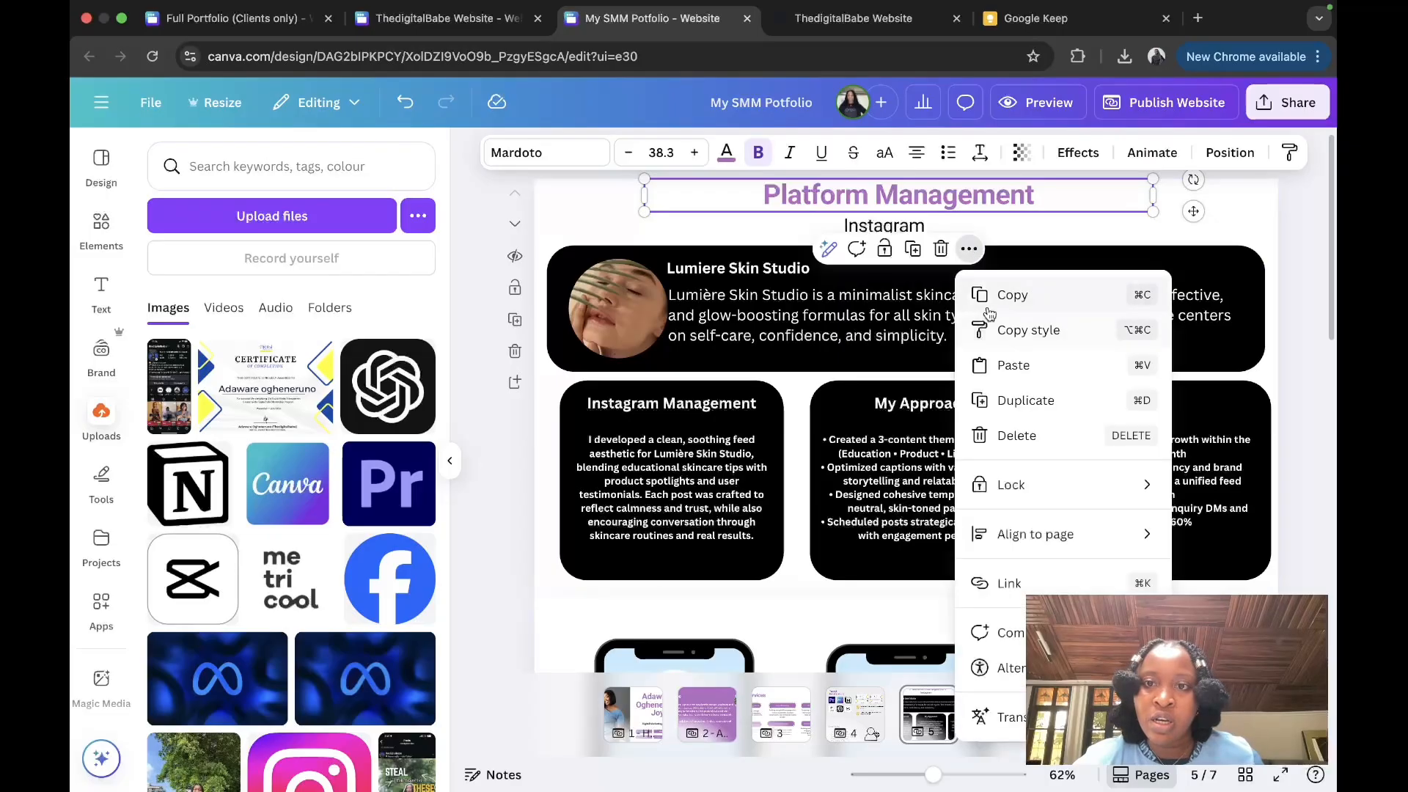
pyautogui.click(989, 314)
pyautogui.scroll(-5, 804, 531)
pyautogui.press('super+v')
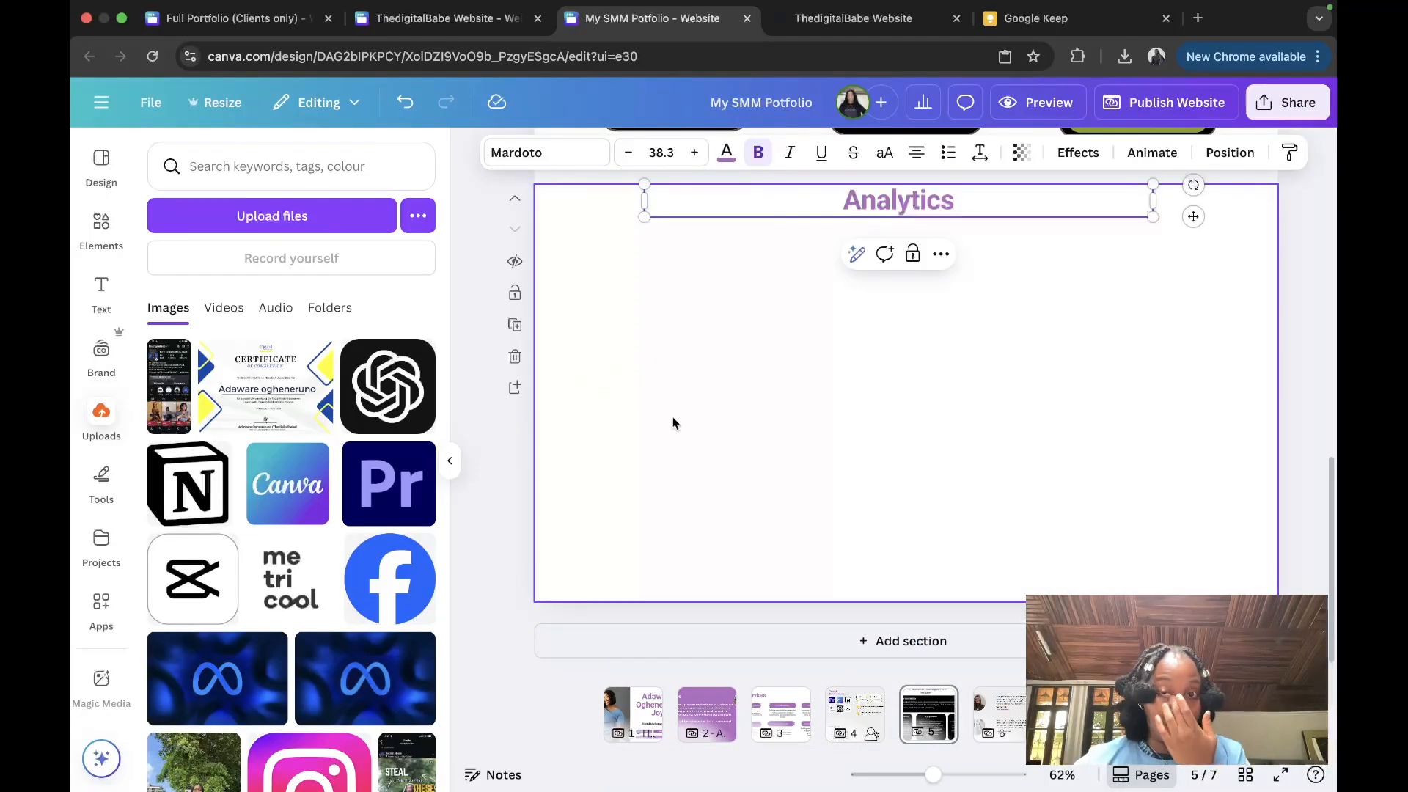
pyautogui.click(673, 423)
pyautogui.scroll(10, 673, 423)
pyautogui.scroll(-3, 673, 423)
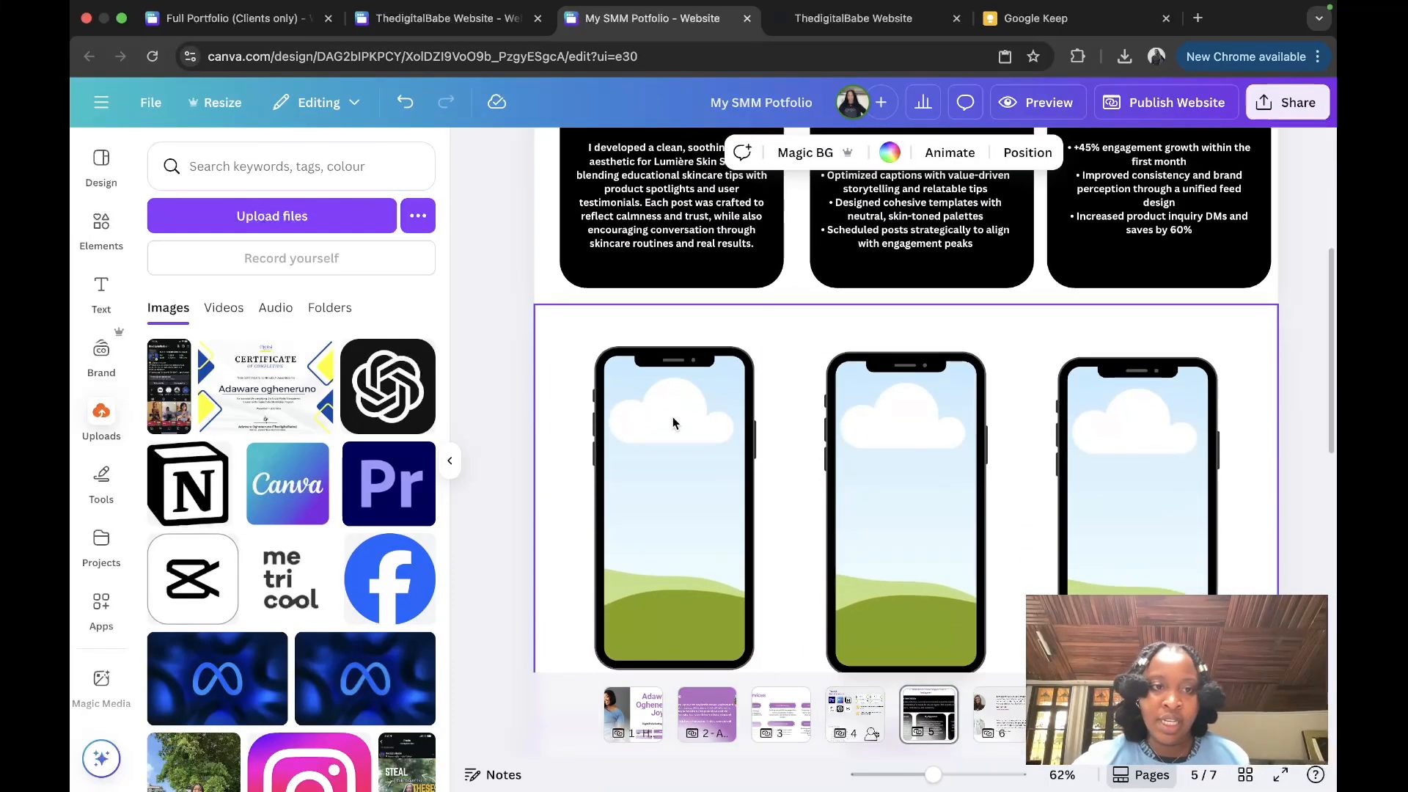
# Step: Drop the uploaded Instagram profile screenshot into the left, middle and right phone mockups
pyautogui.moveTo(155, 394); pyautogui.dragTo(673, 506)
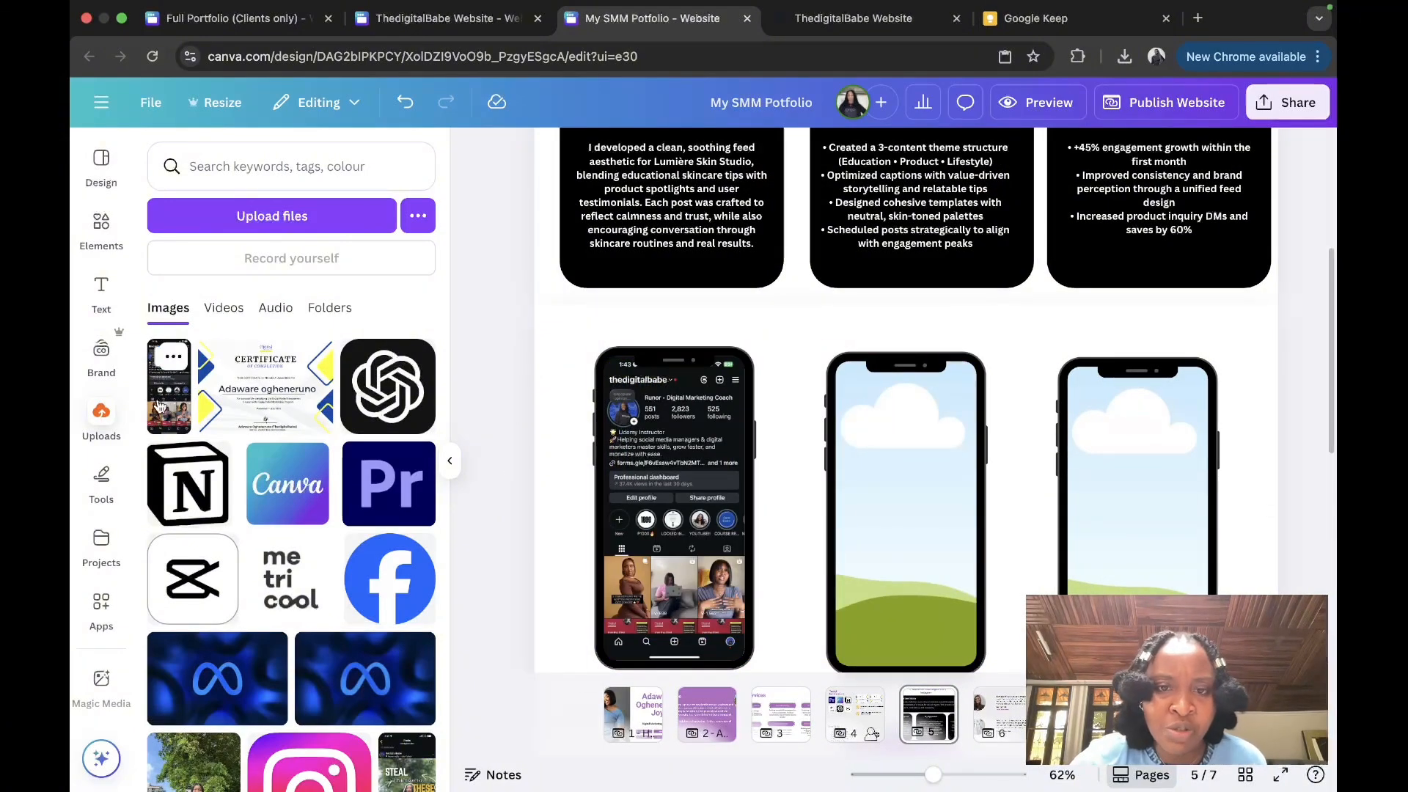
pyautogui.moveTo(160, 405); pyautogui.dragTo(907, 506)
pyautogui.click(581, 377)
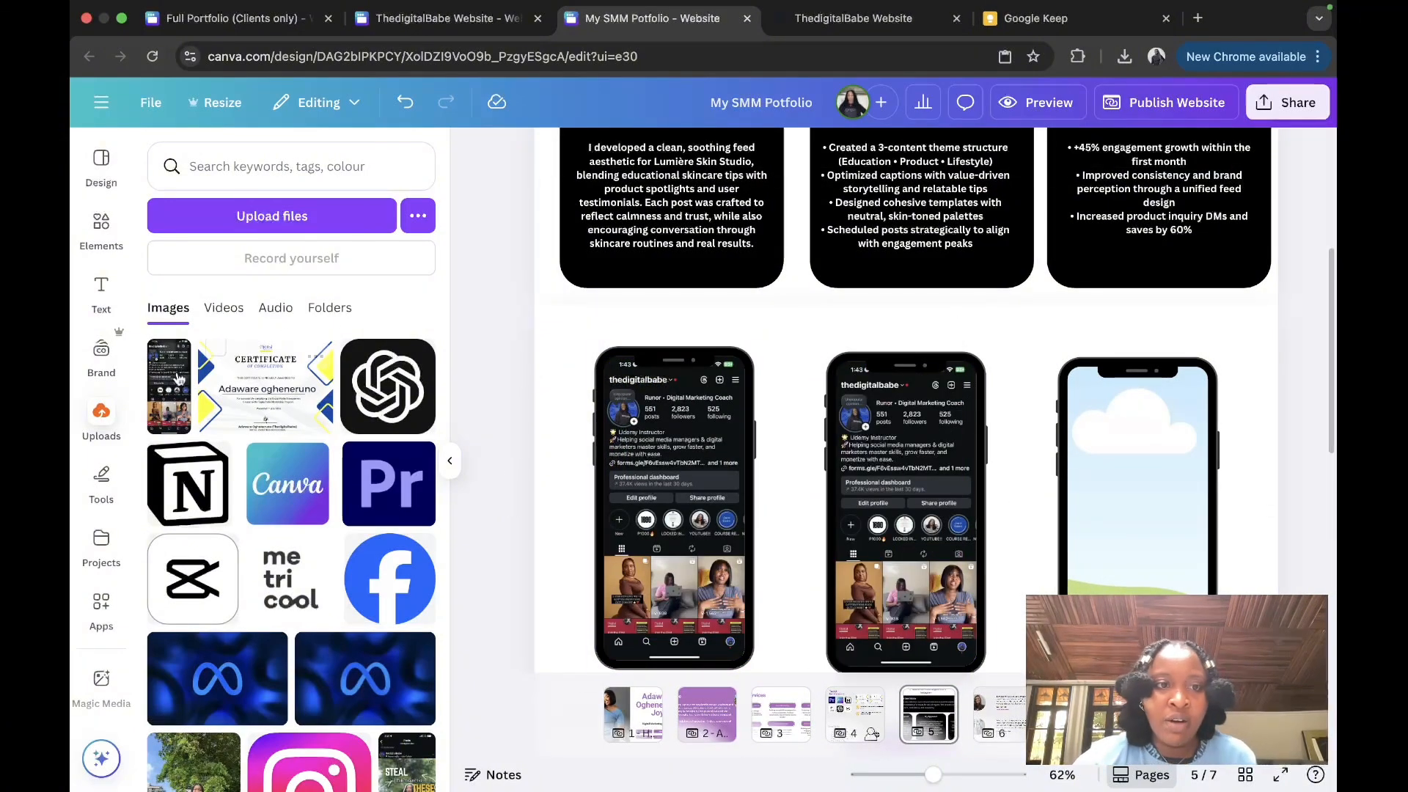
pyautogui.click(165, 391)
pyautogui.moveTo(963, 447); pyautogui.dragTo(1136, 476)
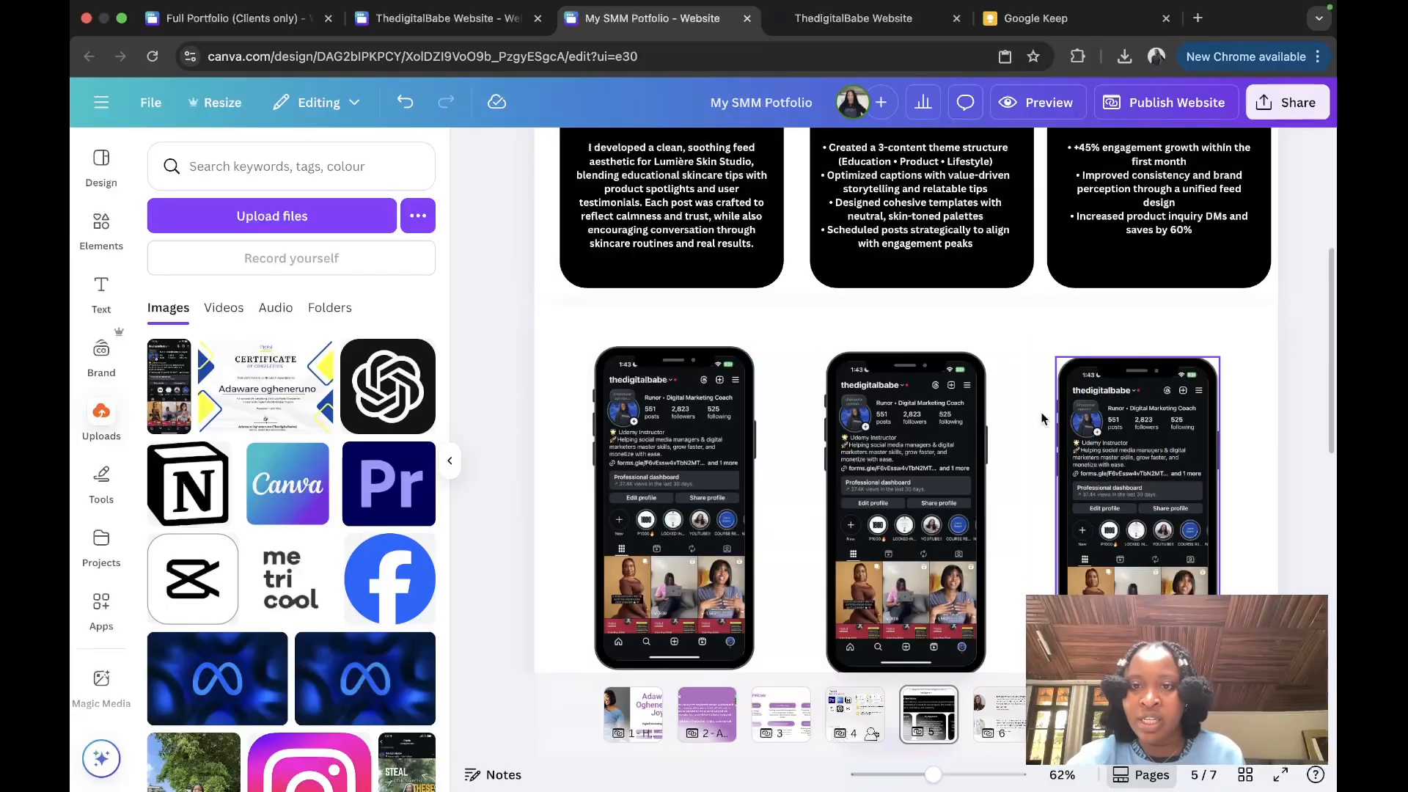
# Step: Scroll to review the filled mockups, then return to page 3, My Services
pyautogui.scroll(4, 978, 542)
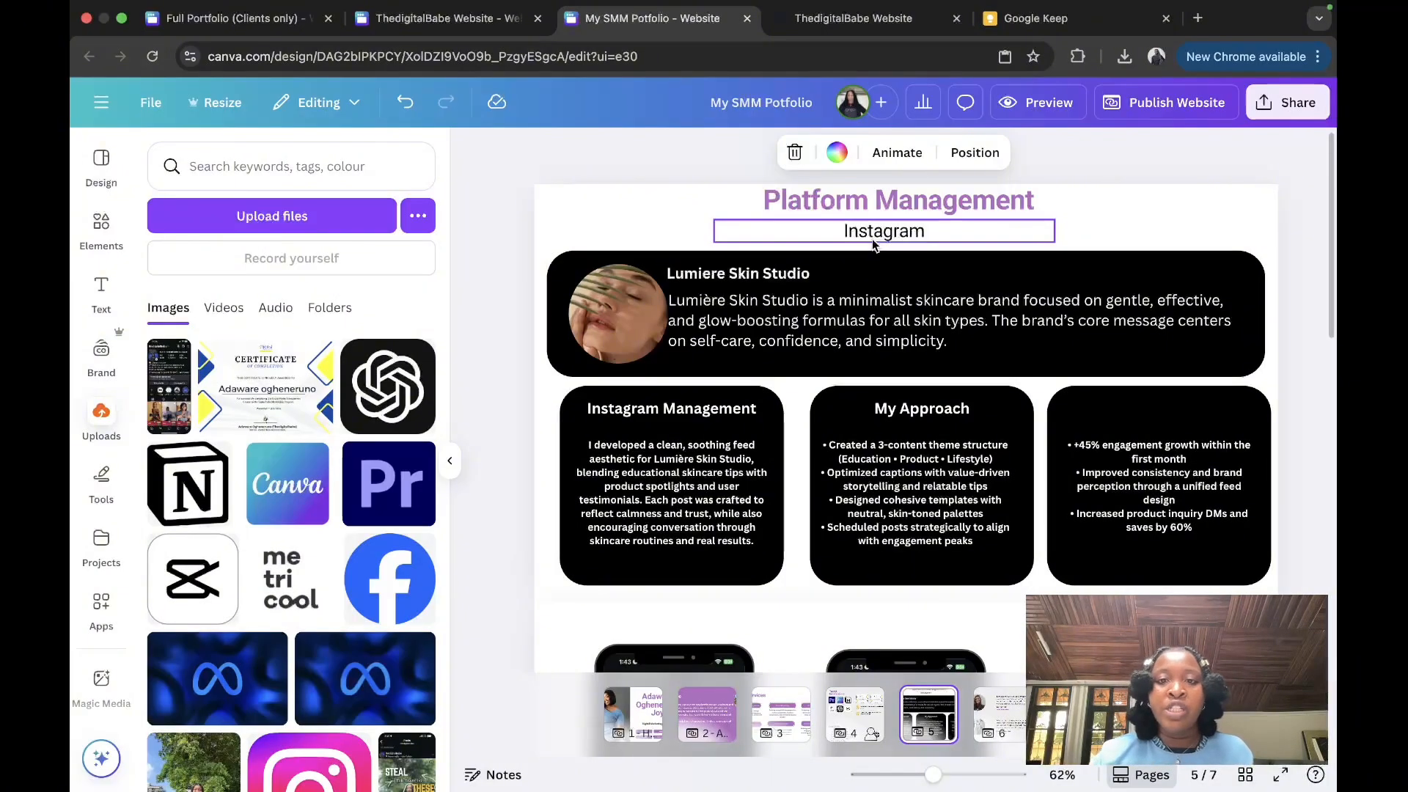
pyautogui.scroll(-10, 873, 239)
pyautogui.scroll(9, 873, 238)
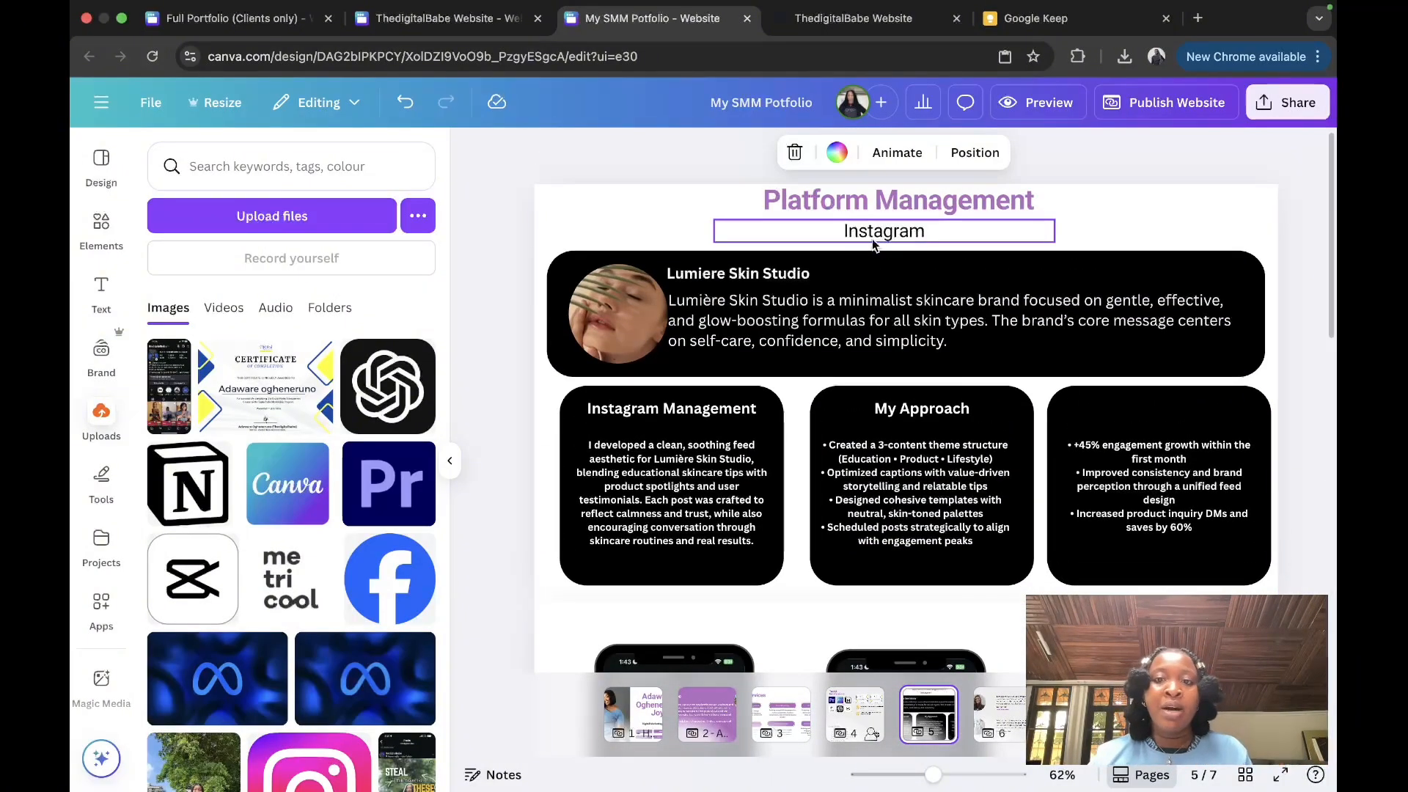
pyautogui.scroll(-7, 873, 244)
pyautogui.scroll(-6, 872, 244)
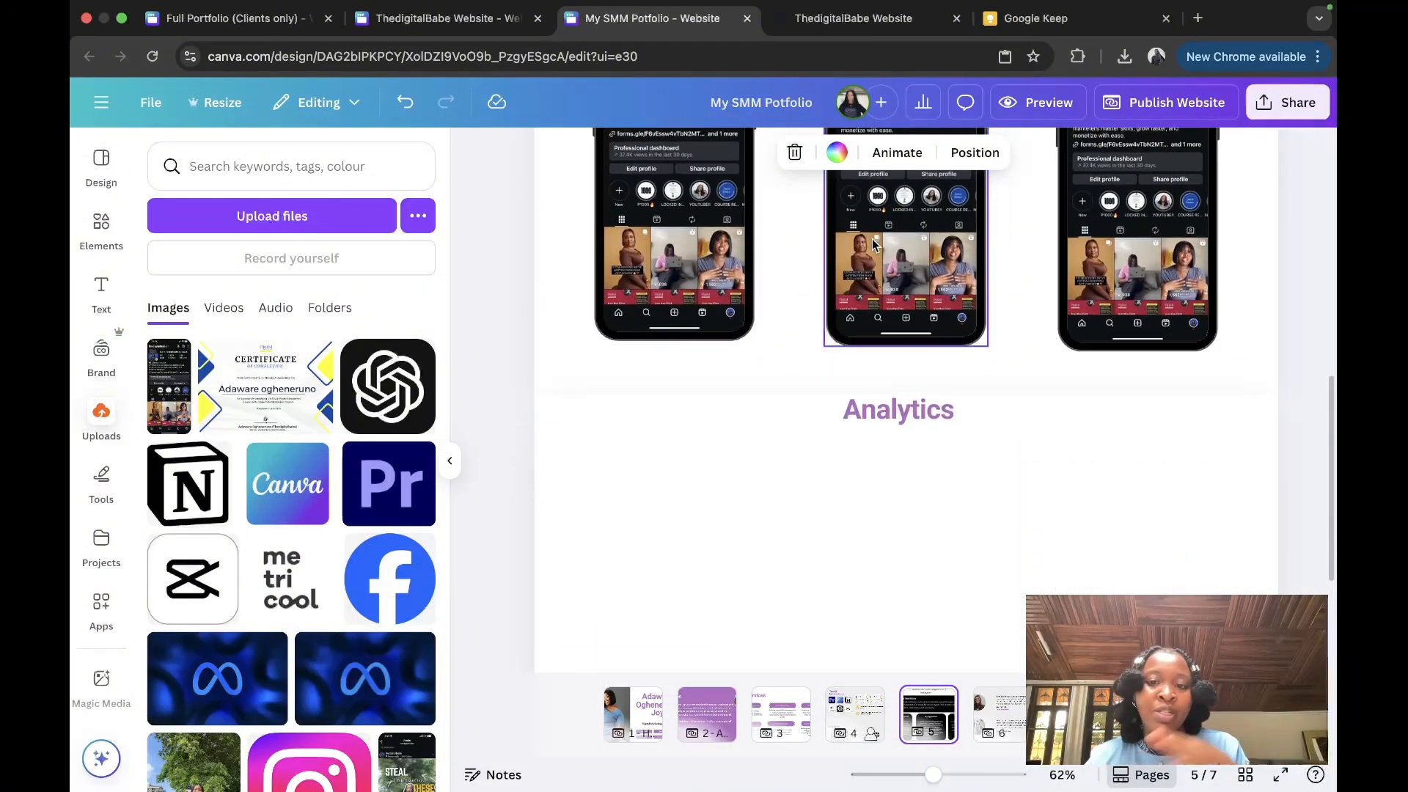
pyautogui.scroll(12, 872, 244)
pyautogui.scroll(5, 872, 244)
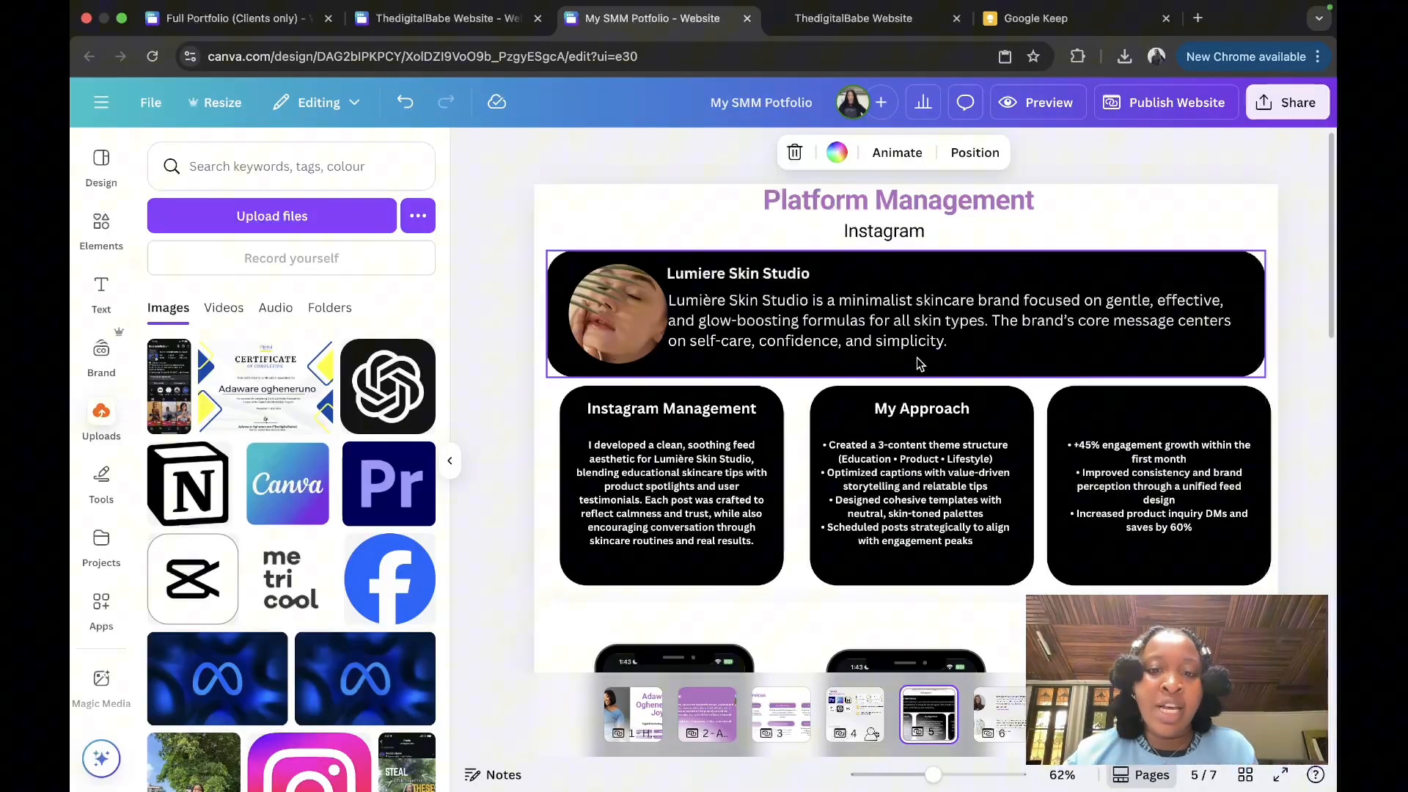
pyautogui.click(787, 700)
# Step: Browse the page strip and return to the testimonials page, page 6
pyautogui.press('Escape')
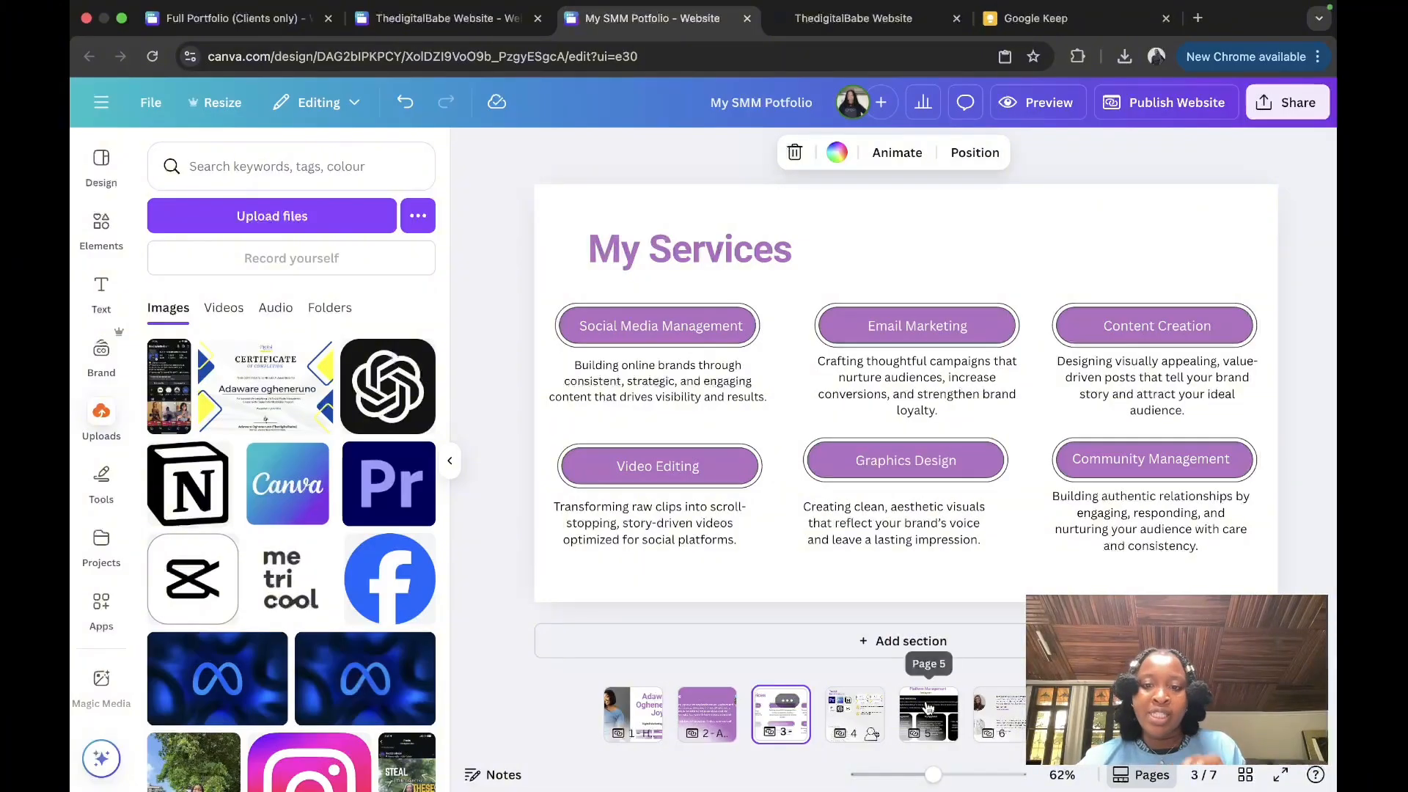
pyautogui.click(928, 706)
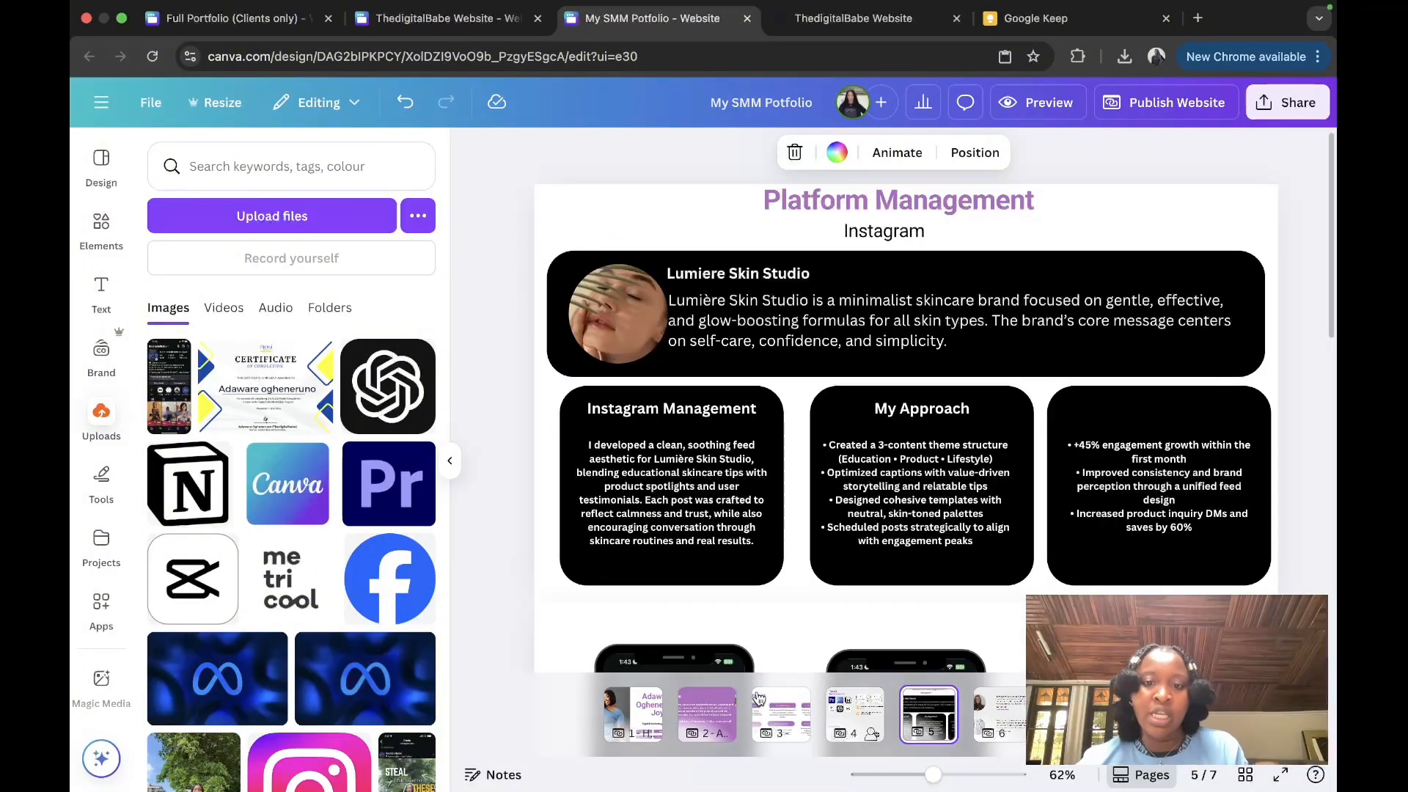
pyautogui.click(759, 697)
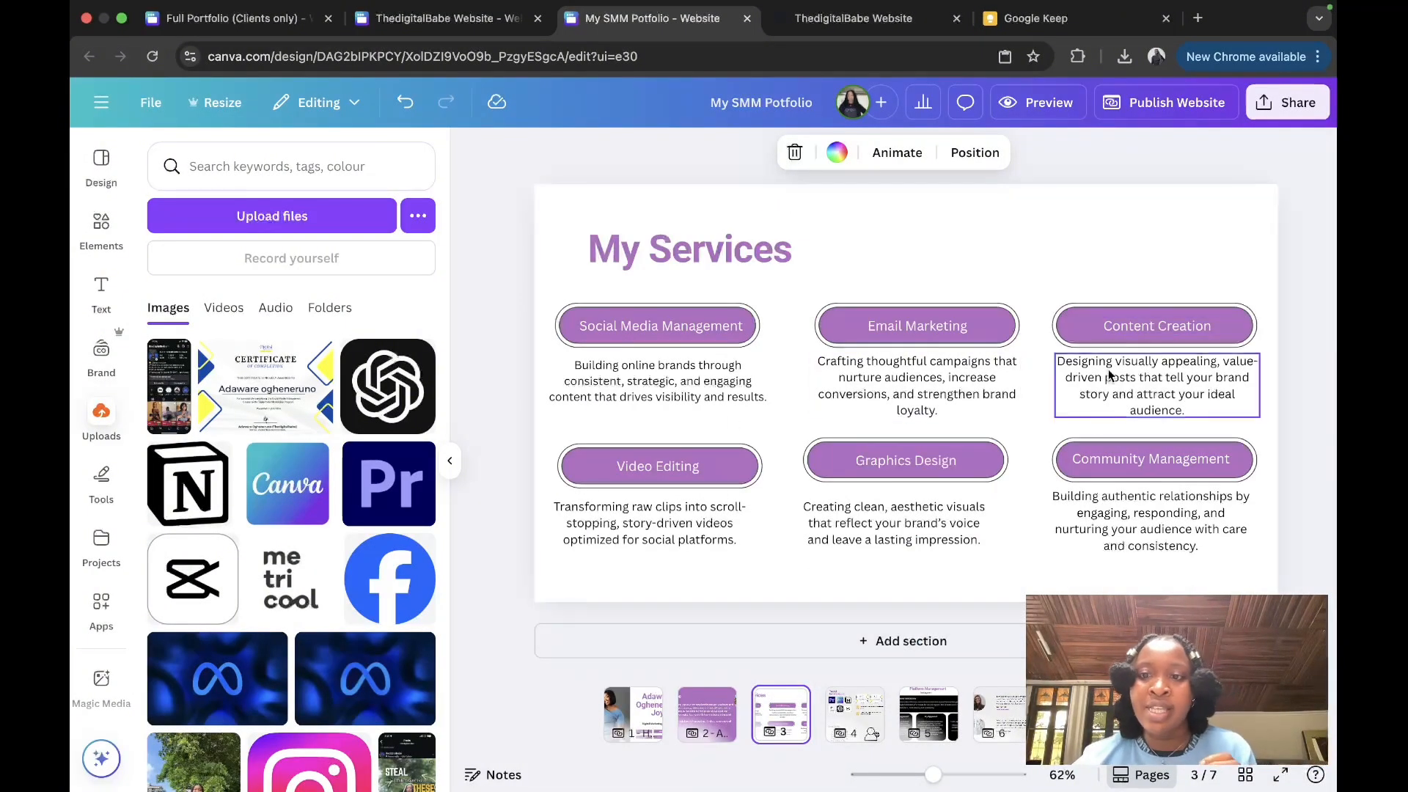
pyautogui.click(999, 706)
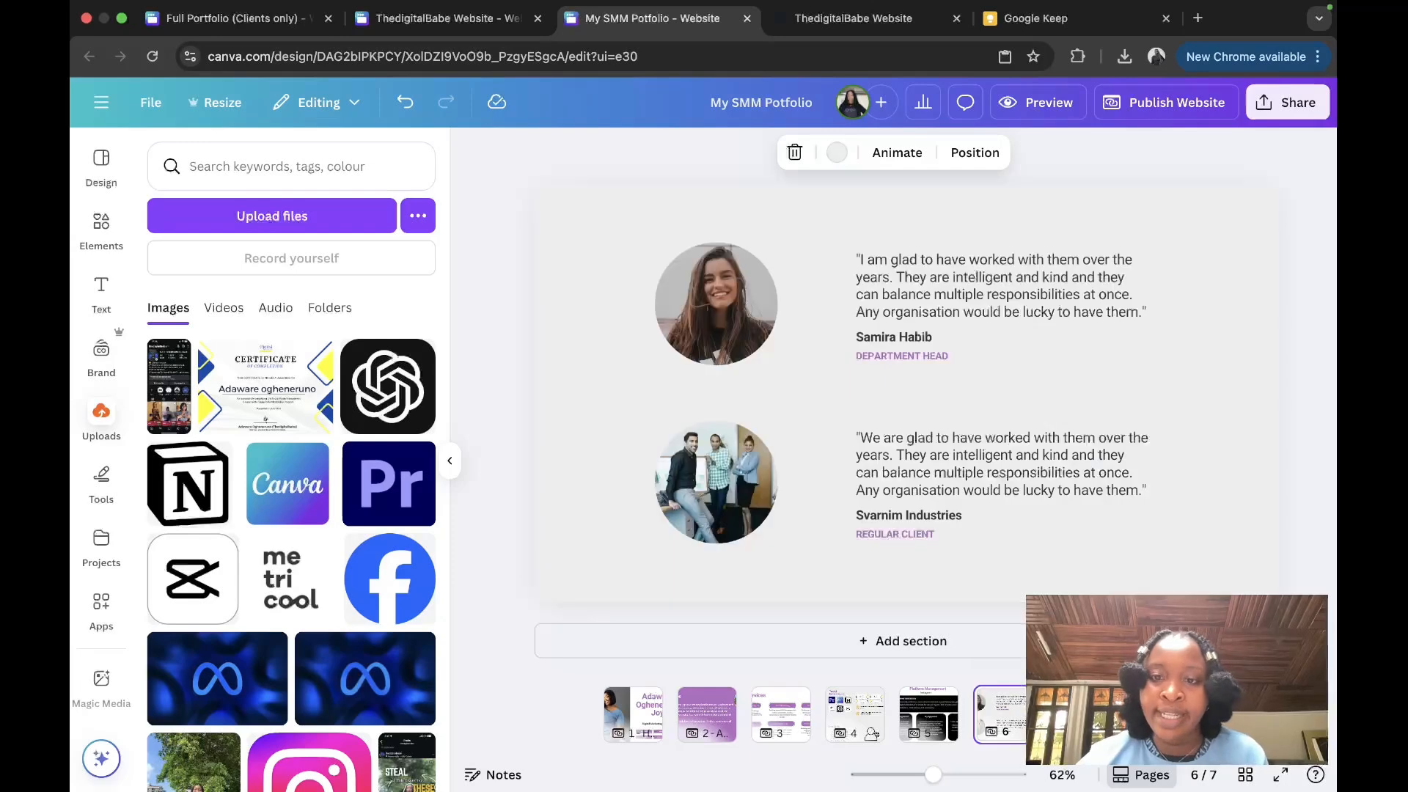
pyautogui.click(1075, 710)
pyautogui.click(990, 708)
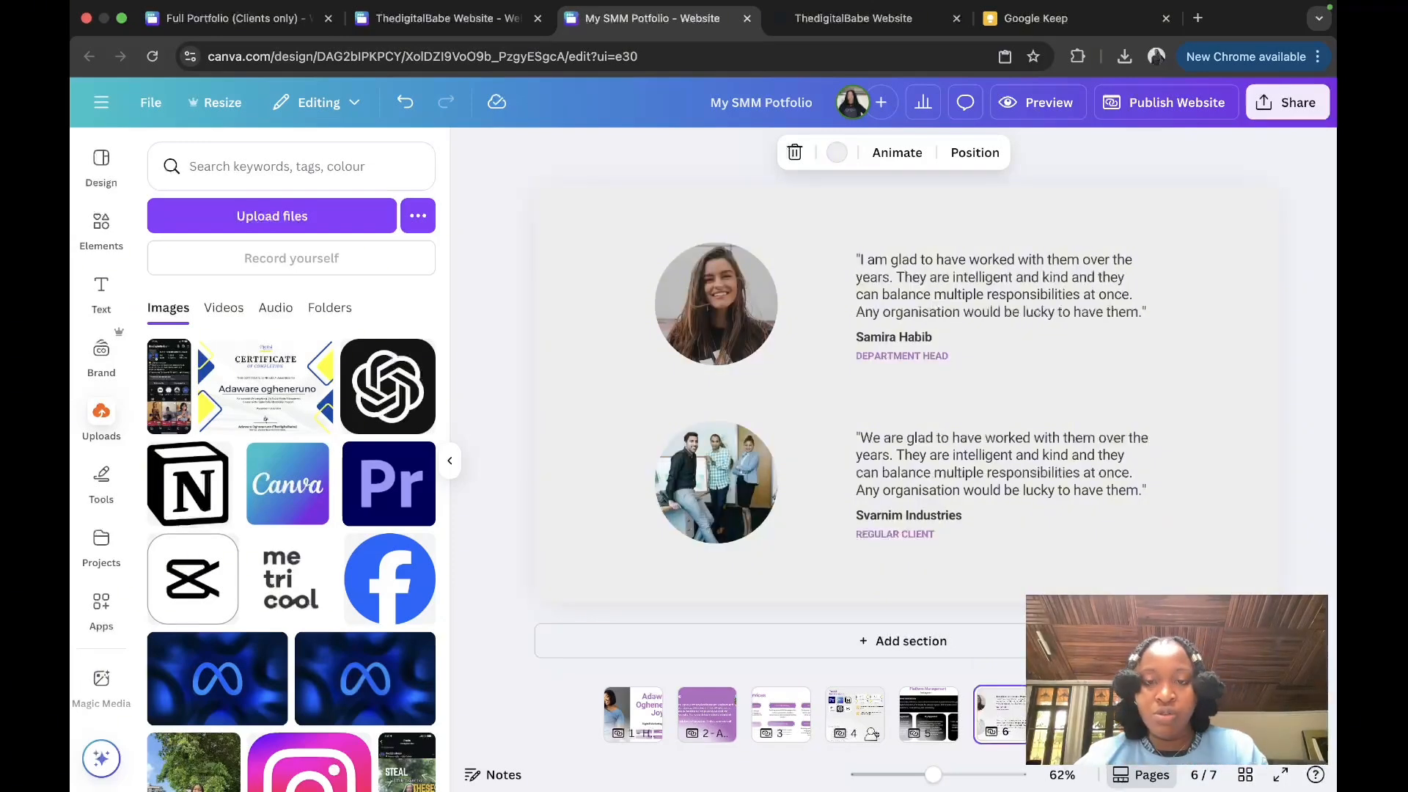
# Step: Delete both testimonials and place a purple Graphics Design heading at the top centre
pyautogui.moveTo(628, 239); pyautogui.dragTo(1118, 523)
pyautogui.press('Delete')
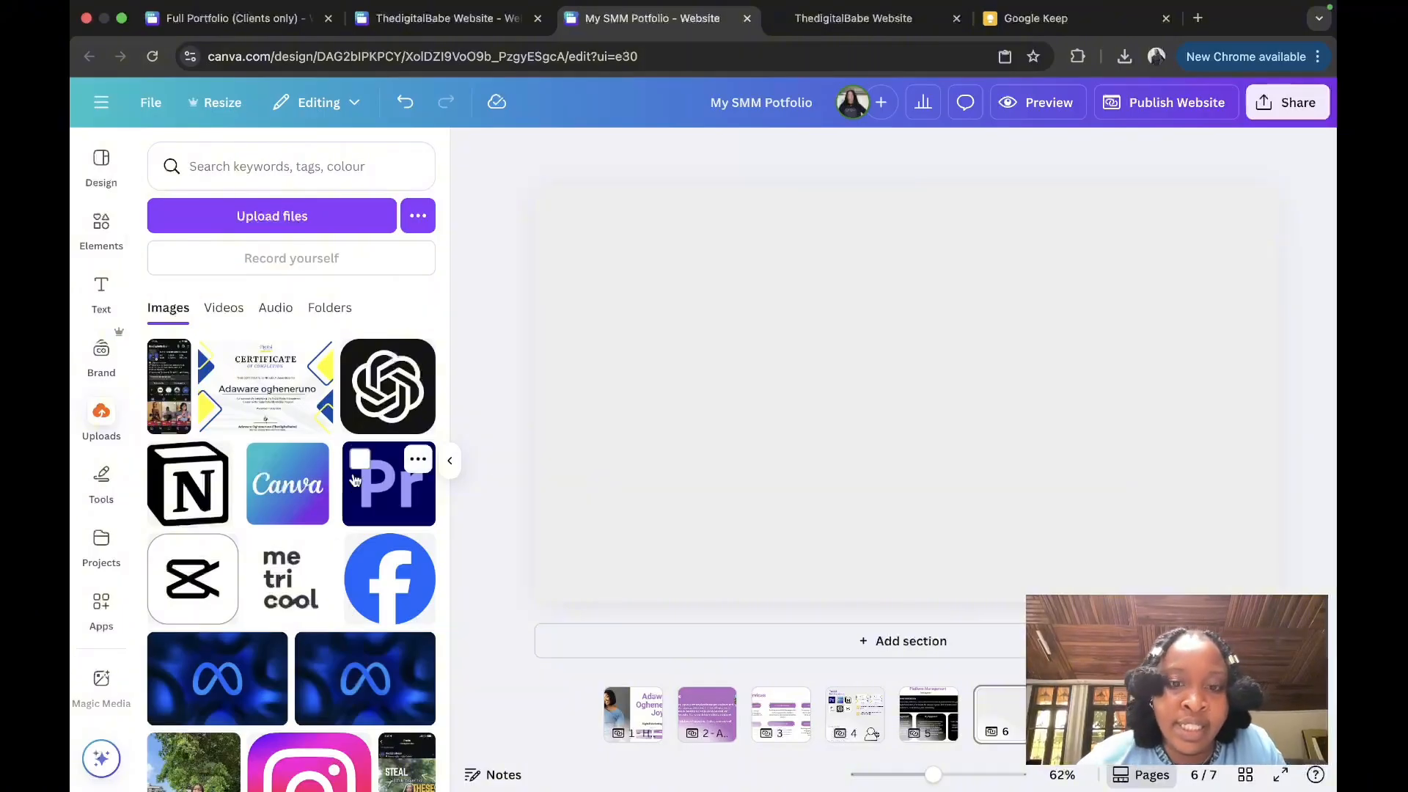
pyautogui.click(101, 294)
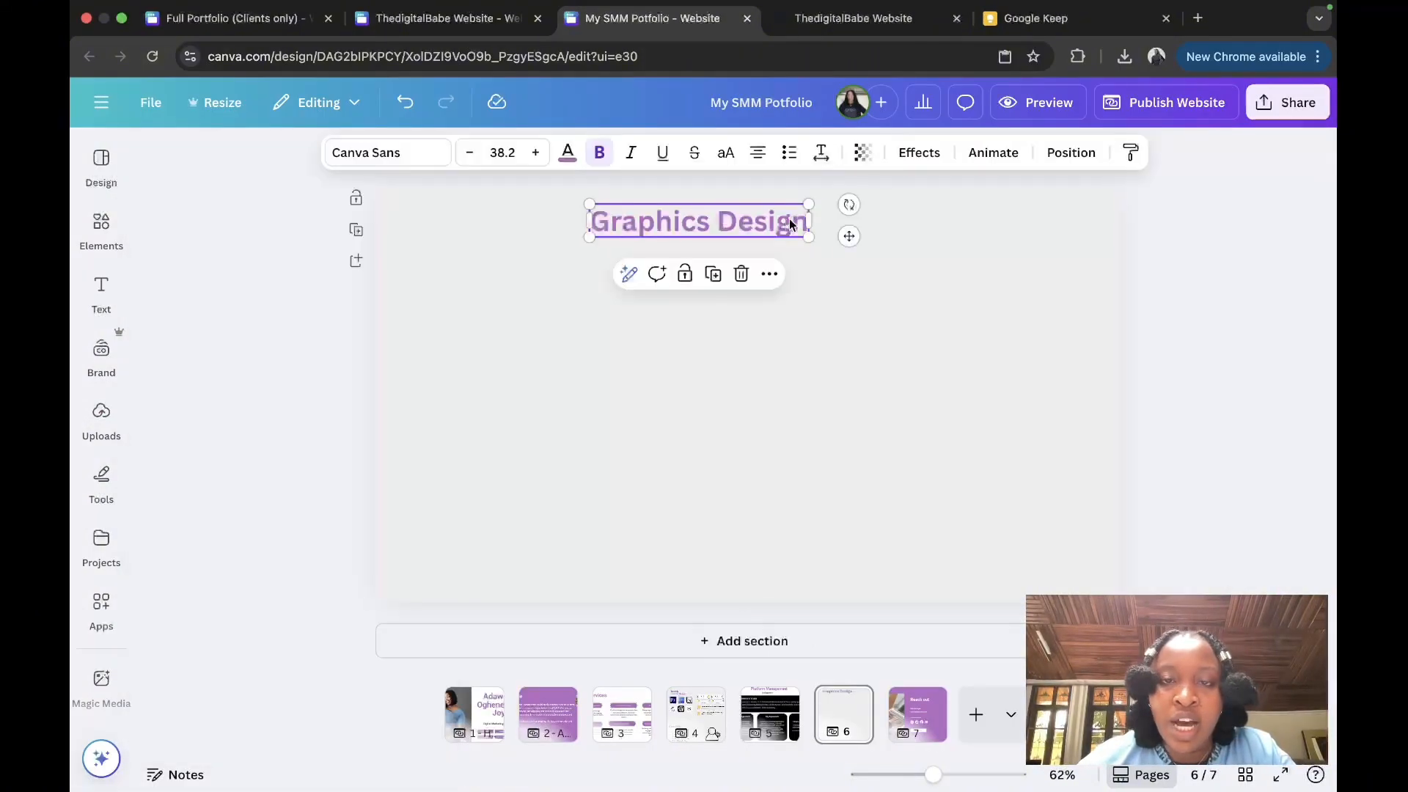
pyautogui.moveTo(785, 220); pyautogui.dragTo(833, 220)
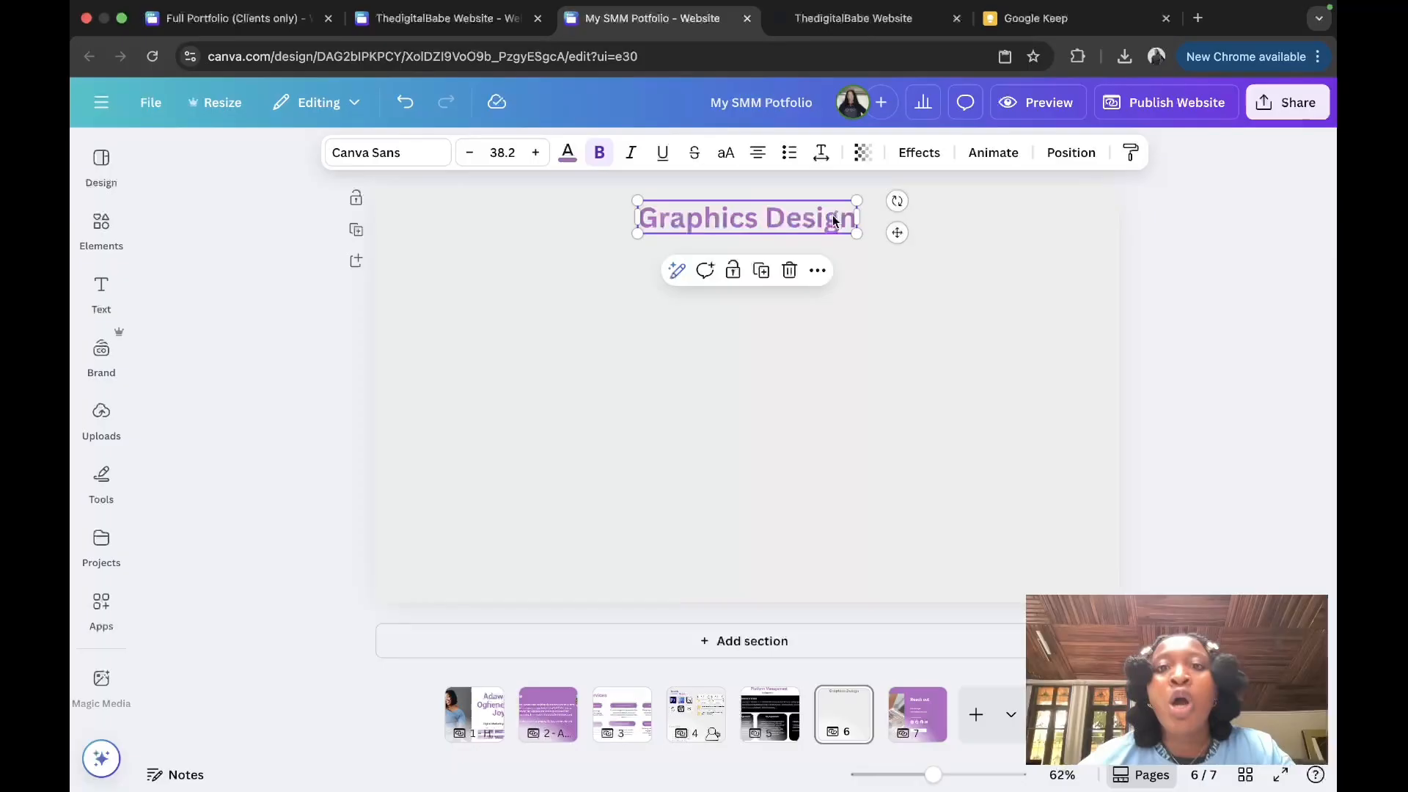
# Step: Paste the eight-sample graphic design image grid beneath the Graphics Design heading
pyautogui.rightClick(687, 326)
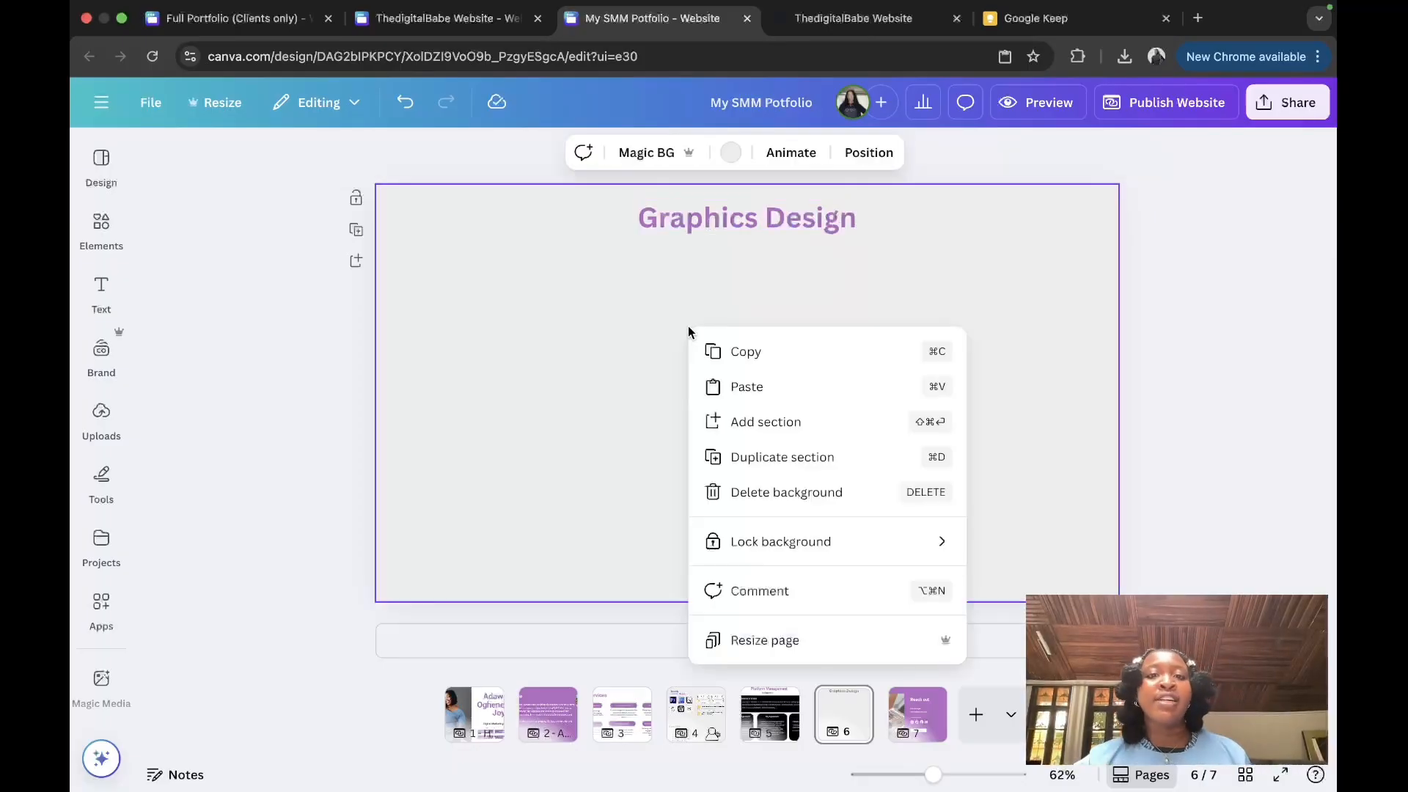
pyautogui.click(764, 400)
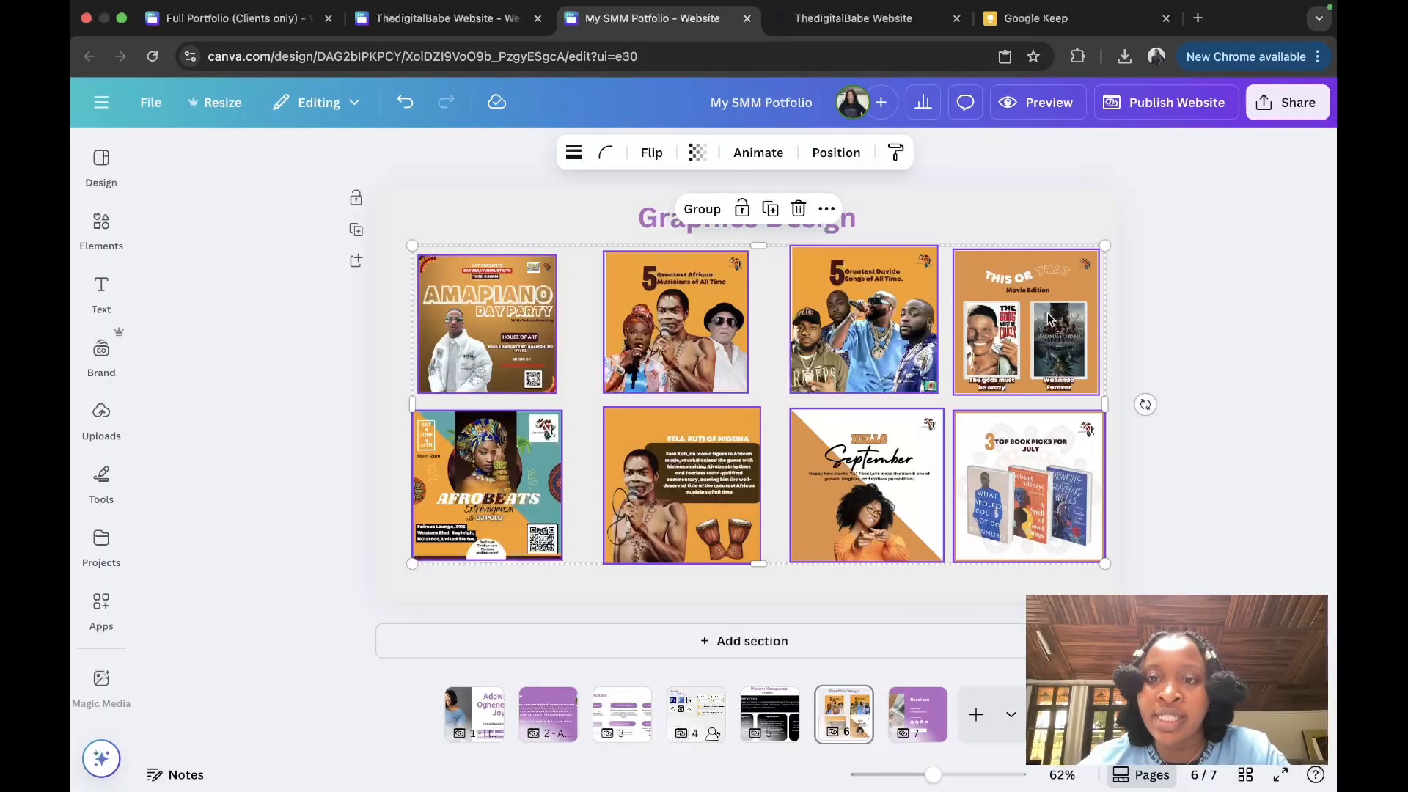
pyautogui.moveTo(1048, 314)
pyautogui.mouseDown()
pyautogui.moveTo(1053, 336)
pyautogui.moveTo(1054, 323)
pyautogui.mouseUp()
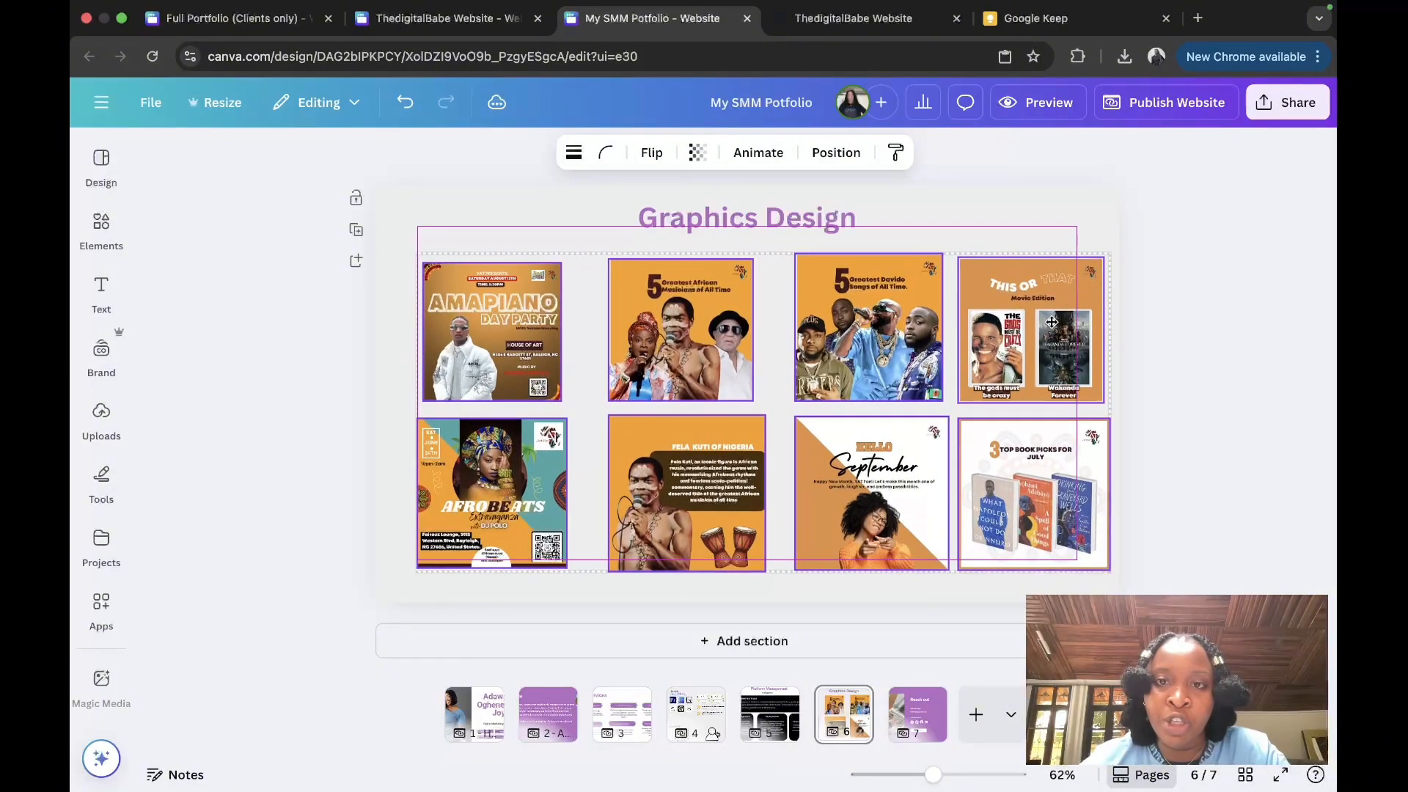
pyautogui.click(1070, 192)
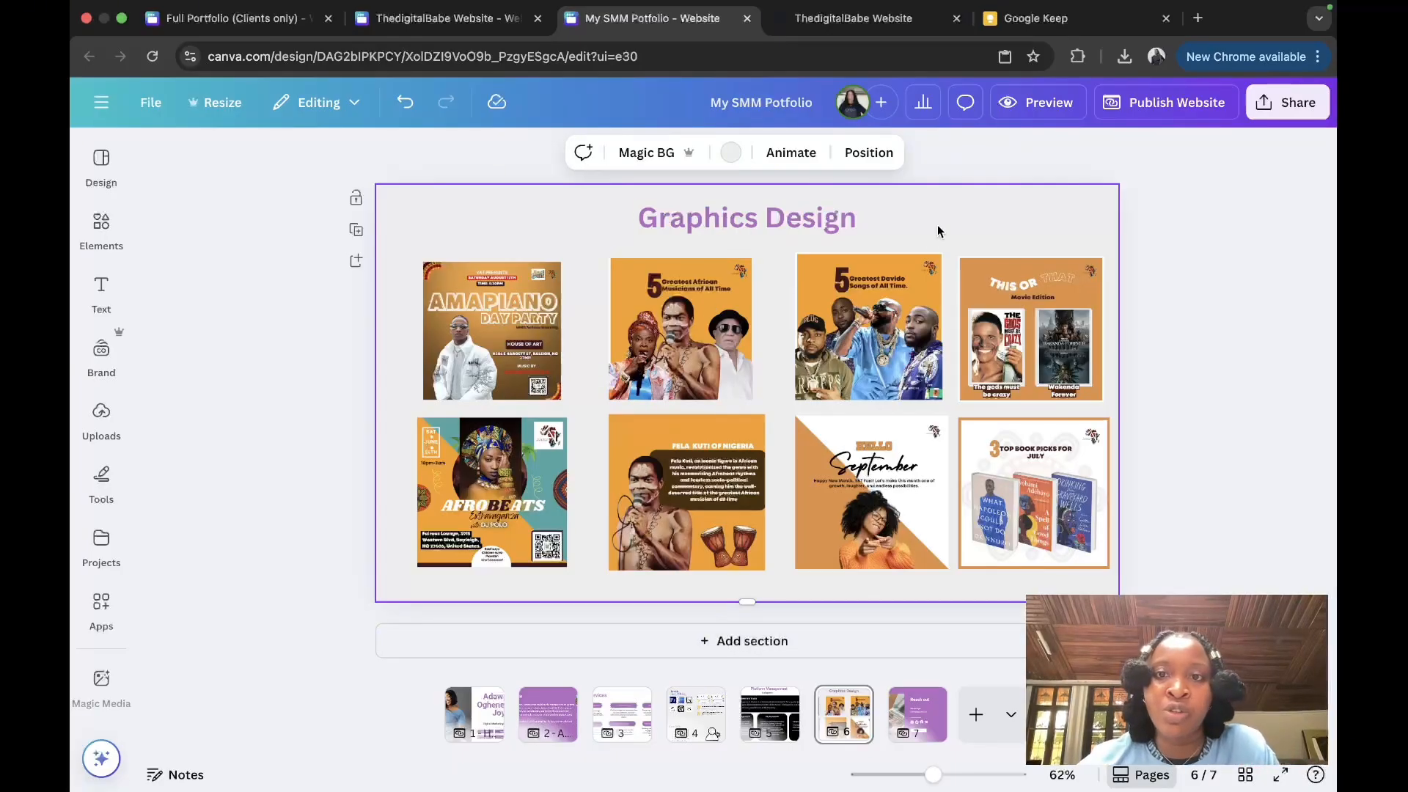
pyautogui.click(836, 217)
pyautogui.click(817, 271)
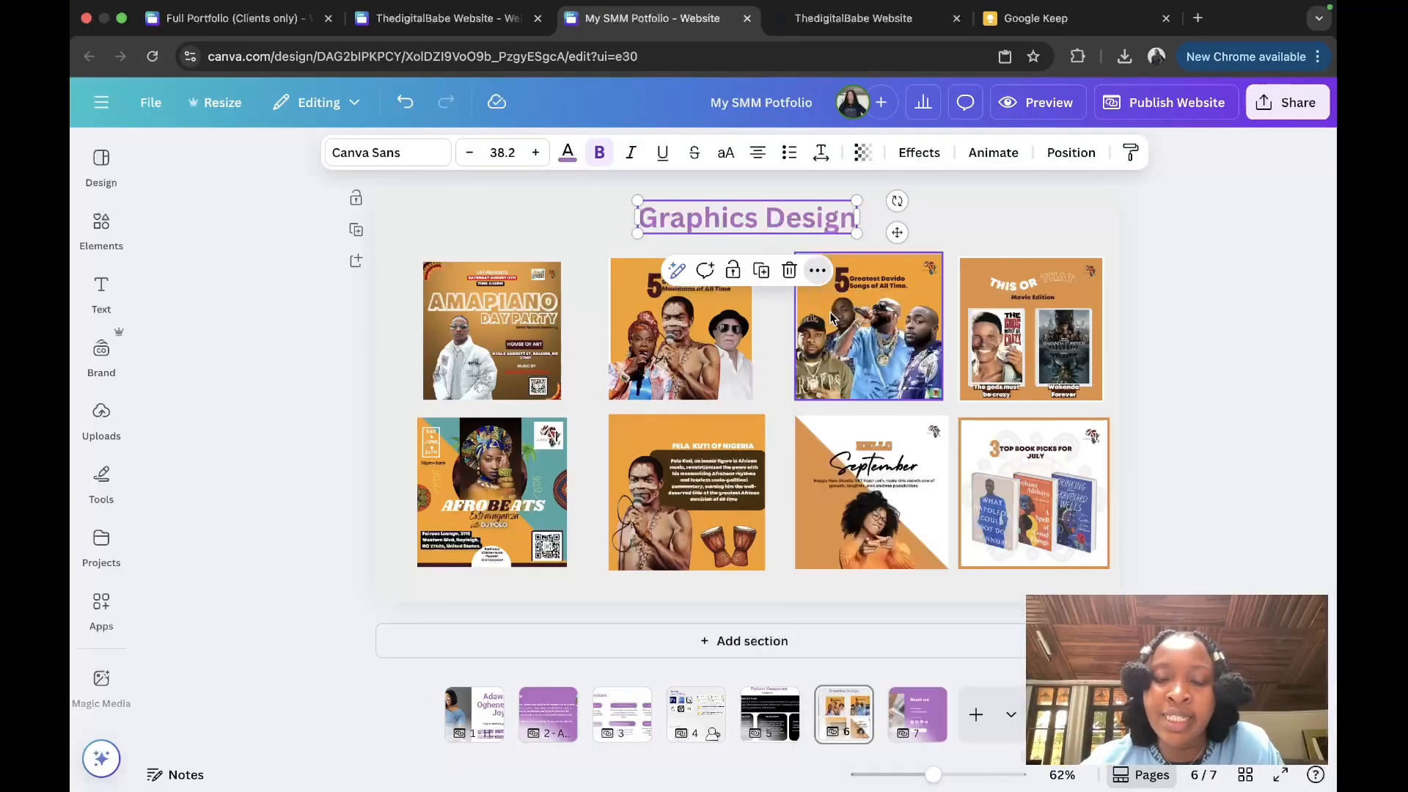
# Step: Add a blank section under the image grid and title it 'My Graphics Approach'
pyautogui.click(707, 641)
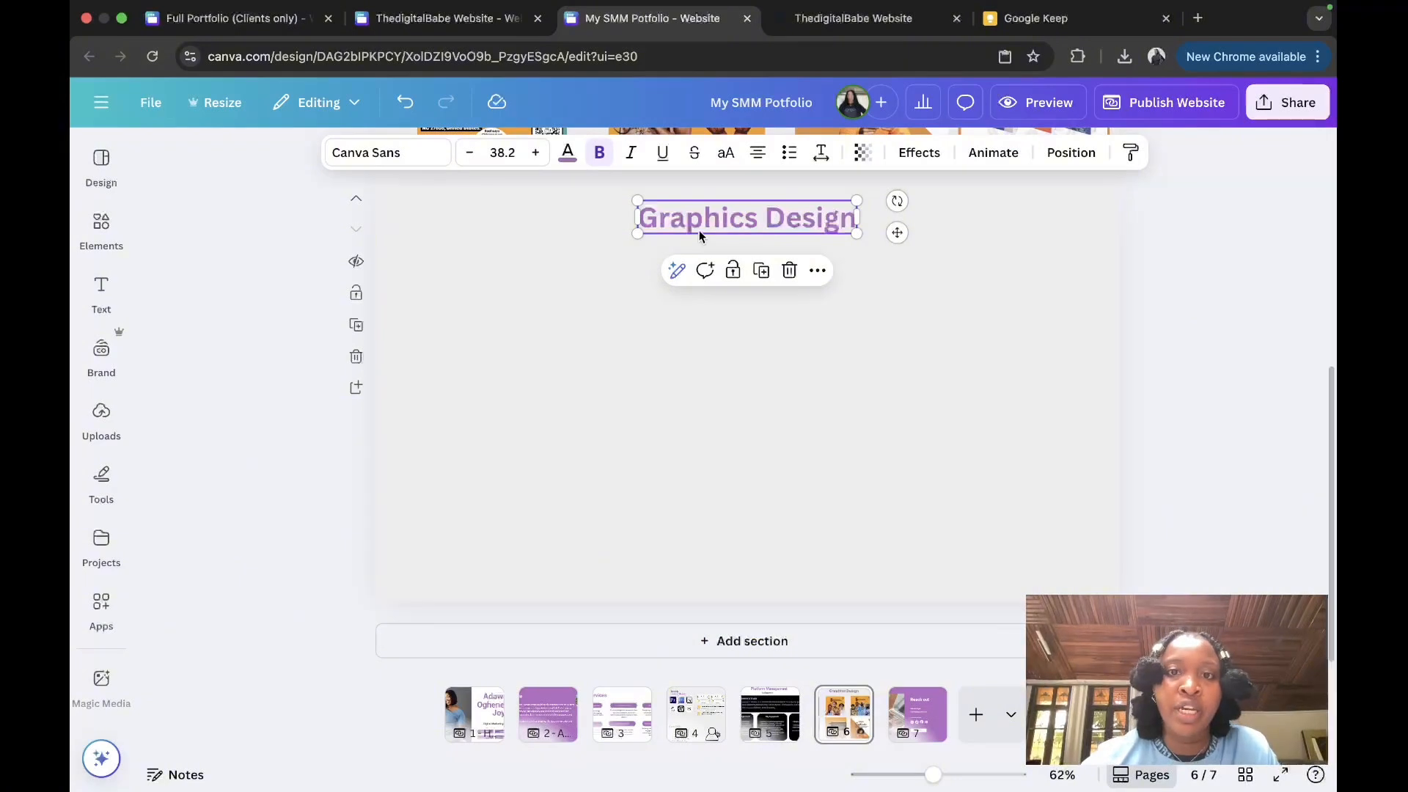
pyautogui.doubleClick(699, 232)
pyautogui.write('My Graphics Approach')
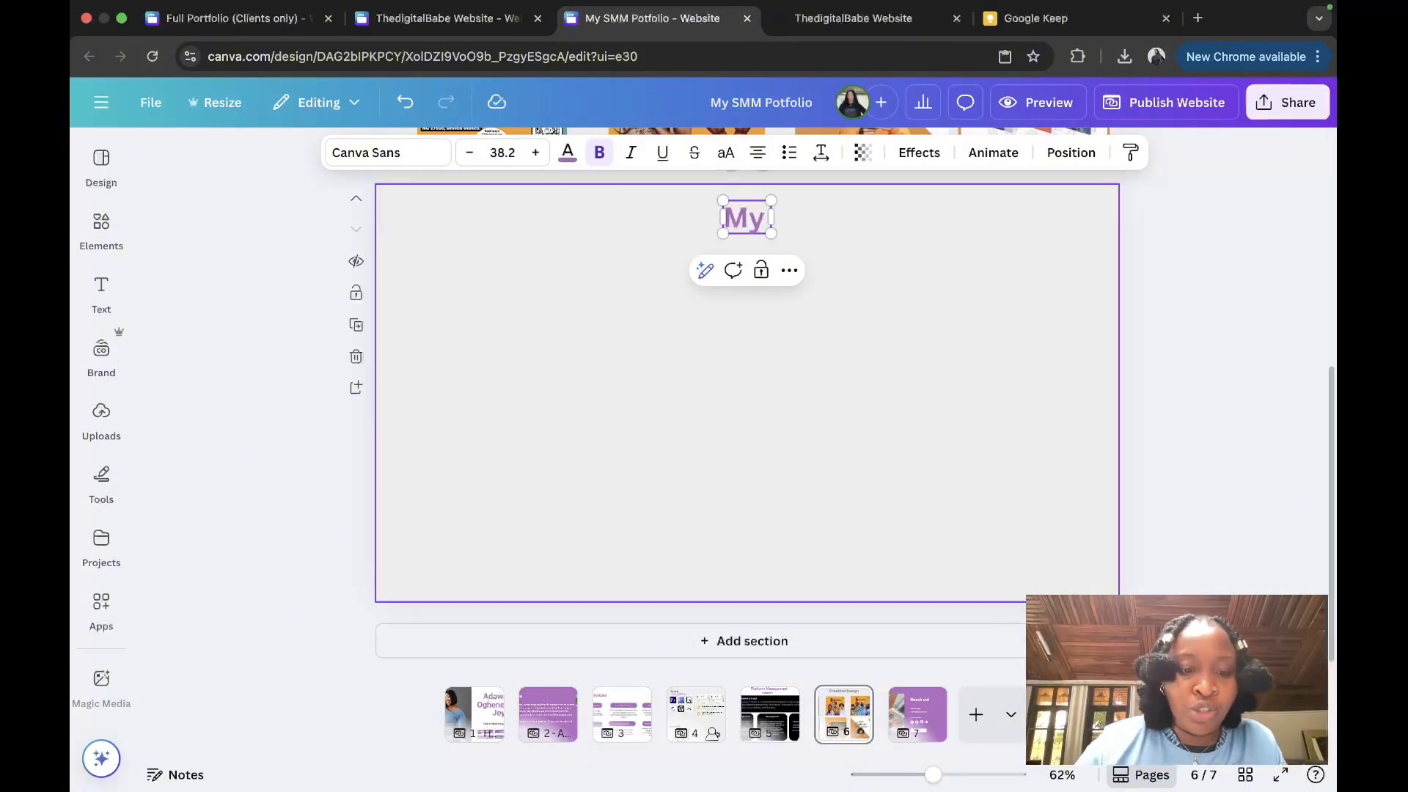
pyautogui.click(881, 360)
pyautogui.scroll(5, 881, 360)
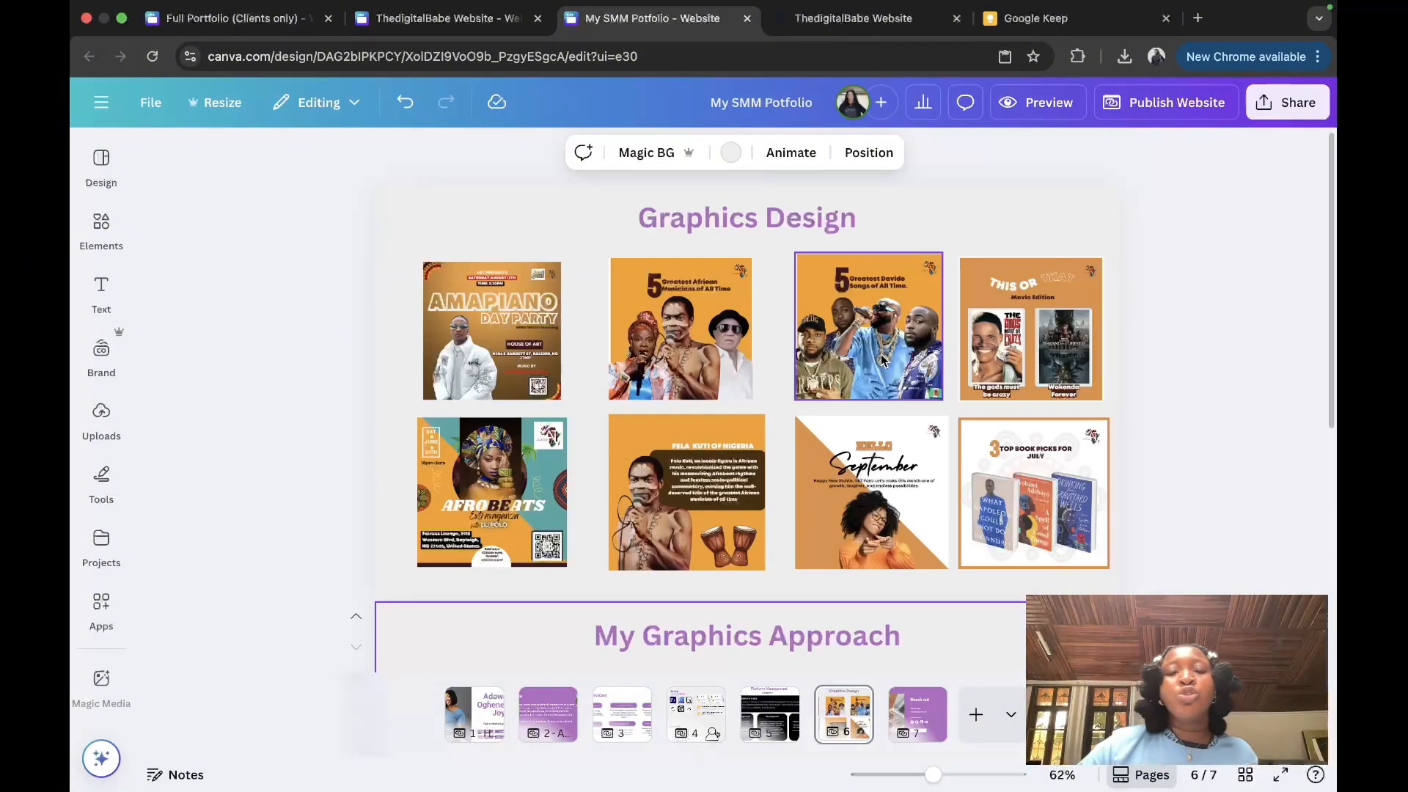
pyautogui.scroll(-5, 881, 360)
pyautogui.scroll(5, 881, 360)
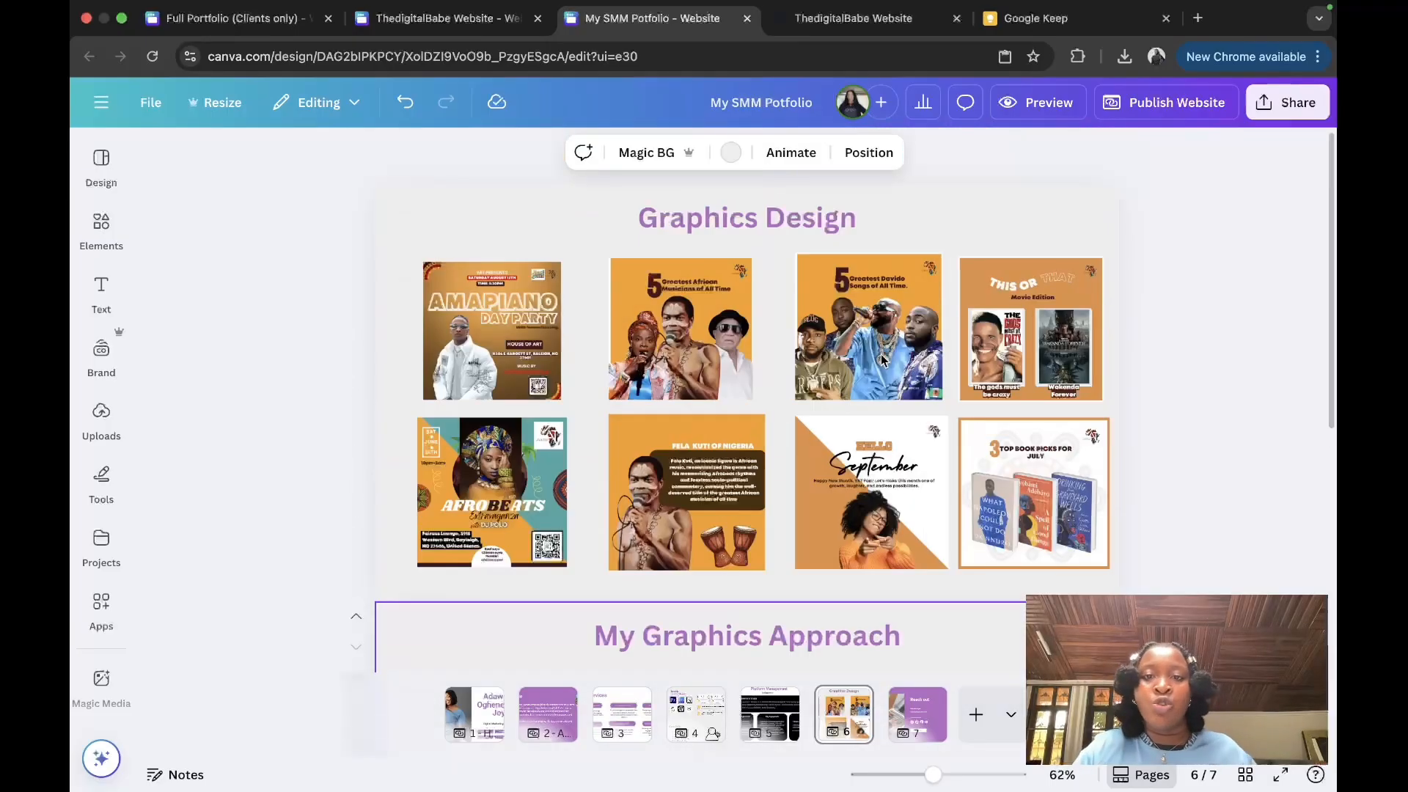
pyautogui.scroll(-3, 881, 360)
pyautogui.scroll(-2, 881, 360)
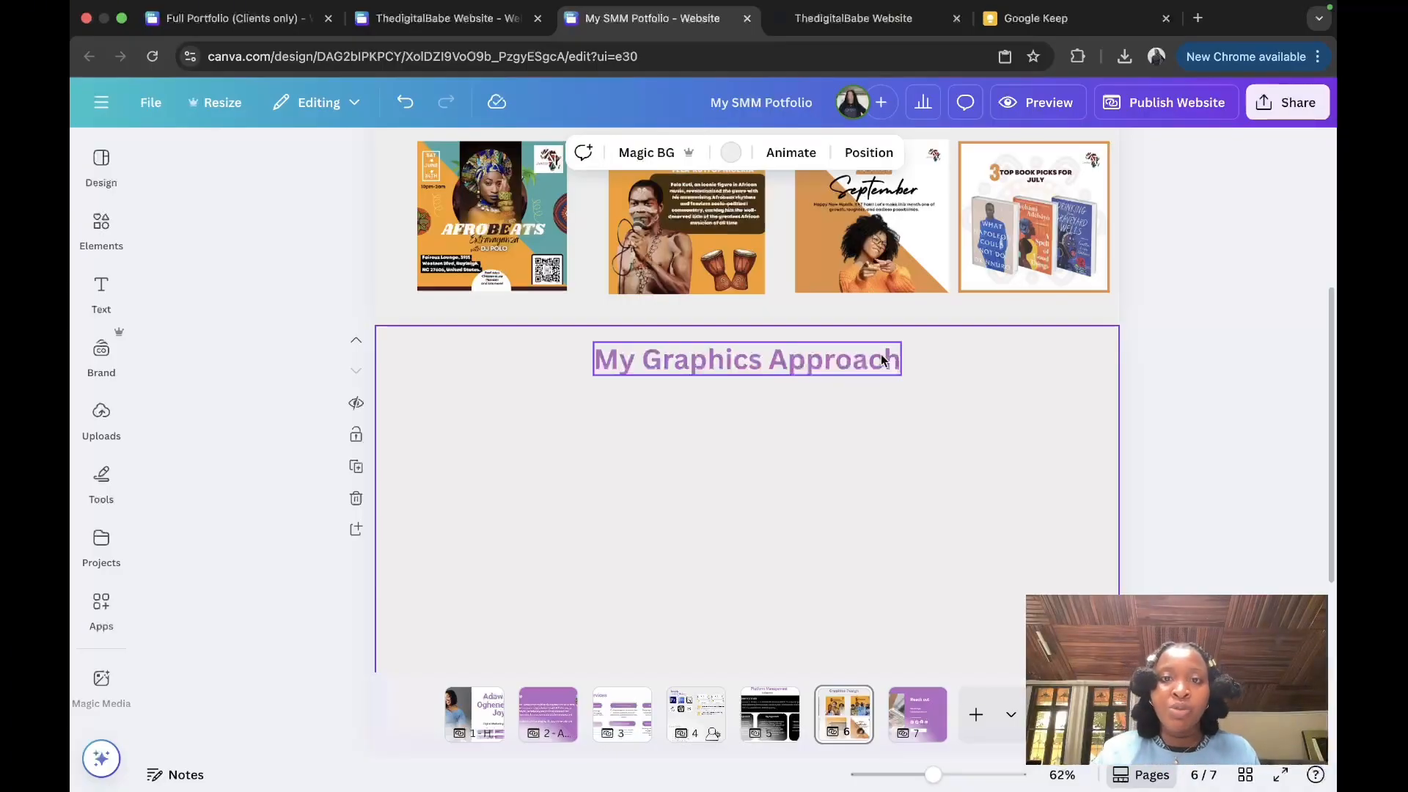
pyautogui.scroll(5, 882, 359)
# Step: Review pages 1 through 7, ending on Reach out, then open the Publish Website panel
pyautogui.click(488, 725)
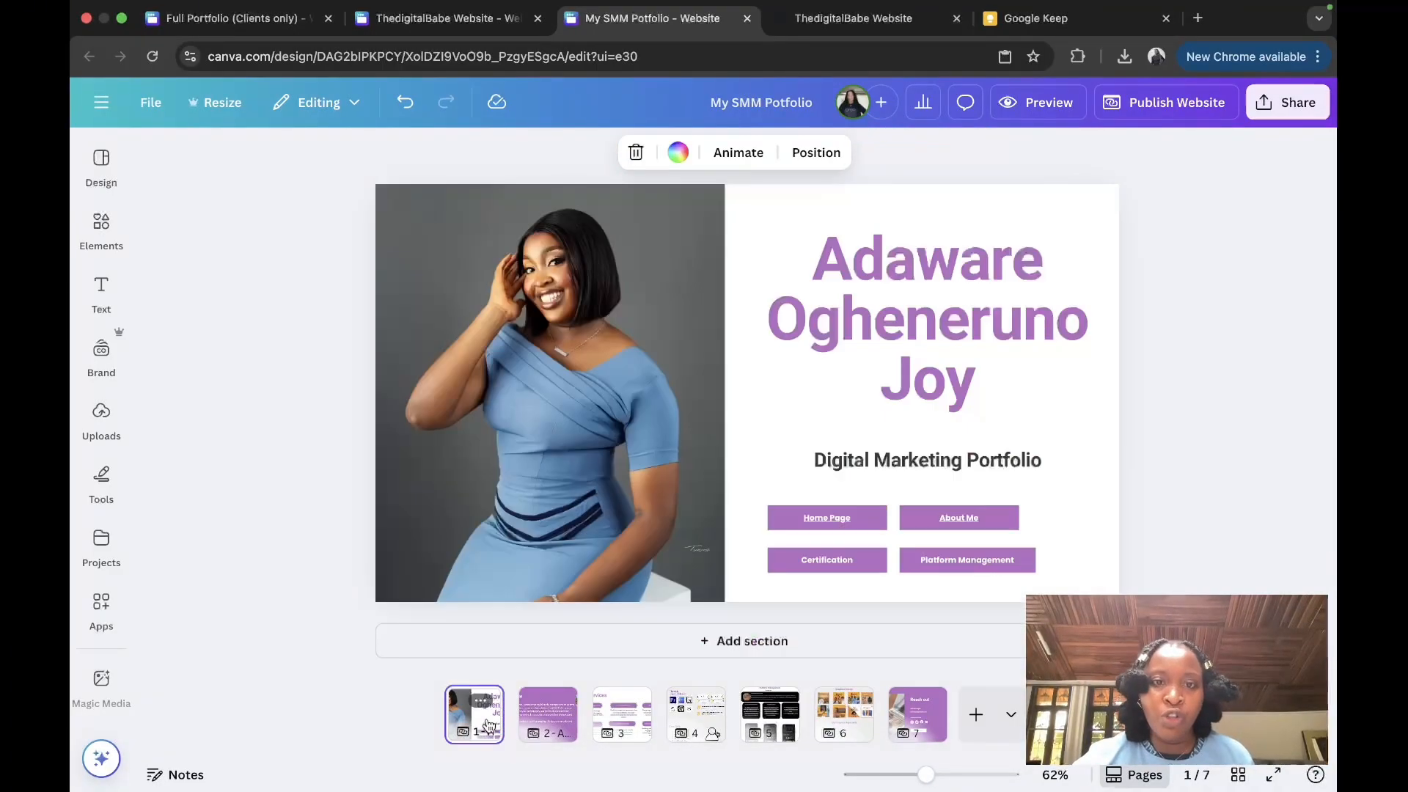
pyautogui.click(544, 722)
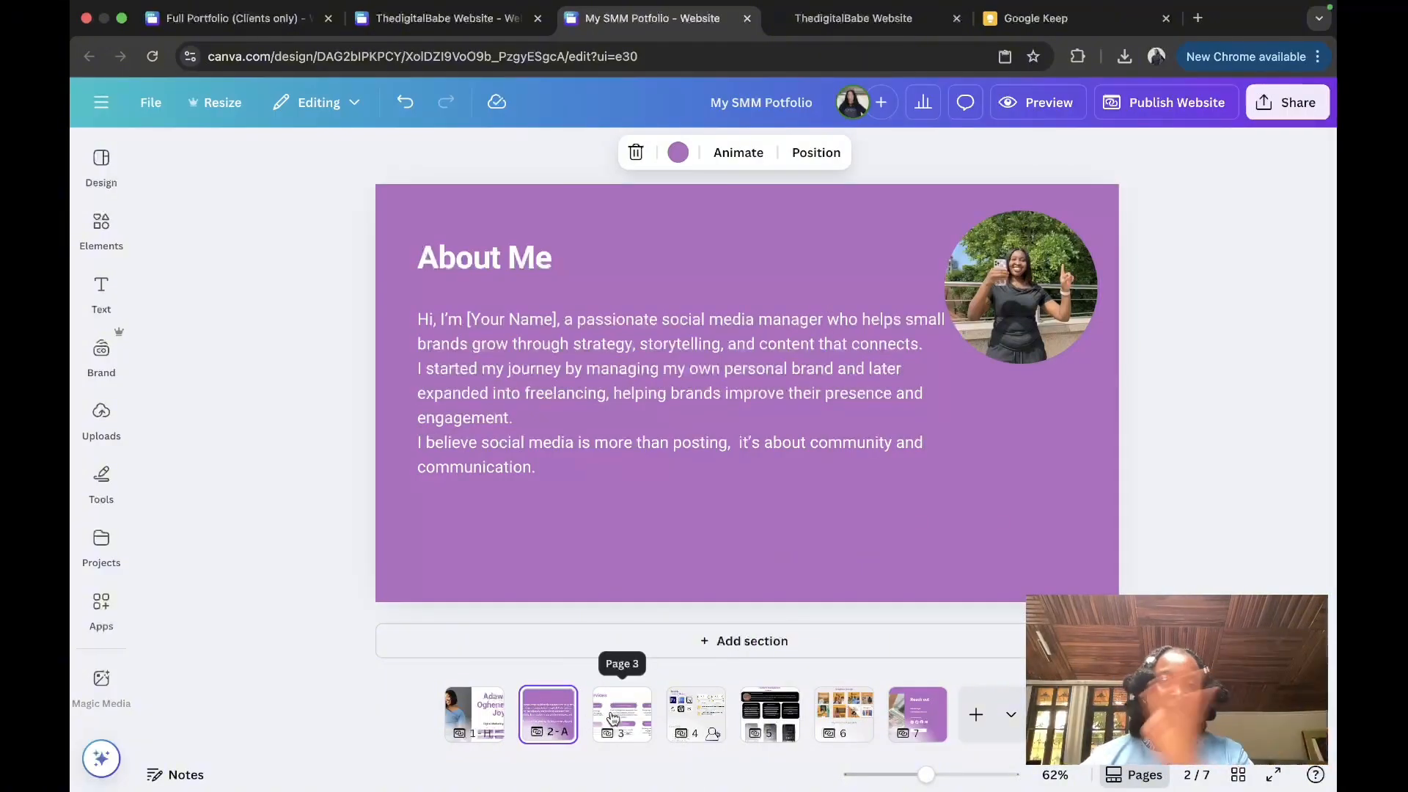
pyautogui.click(615, 717)
pyautogui.click(676, 726)
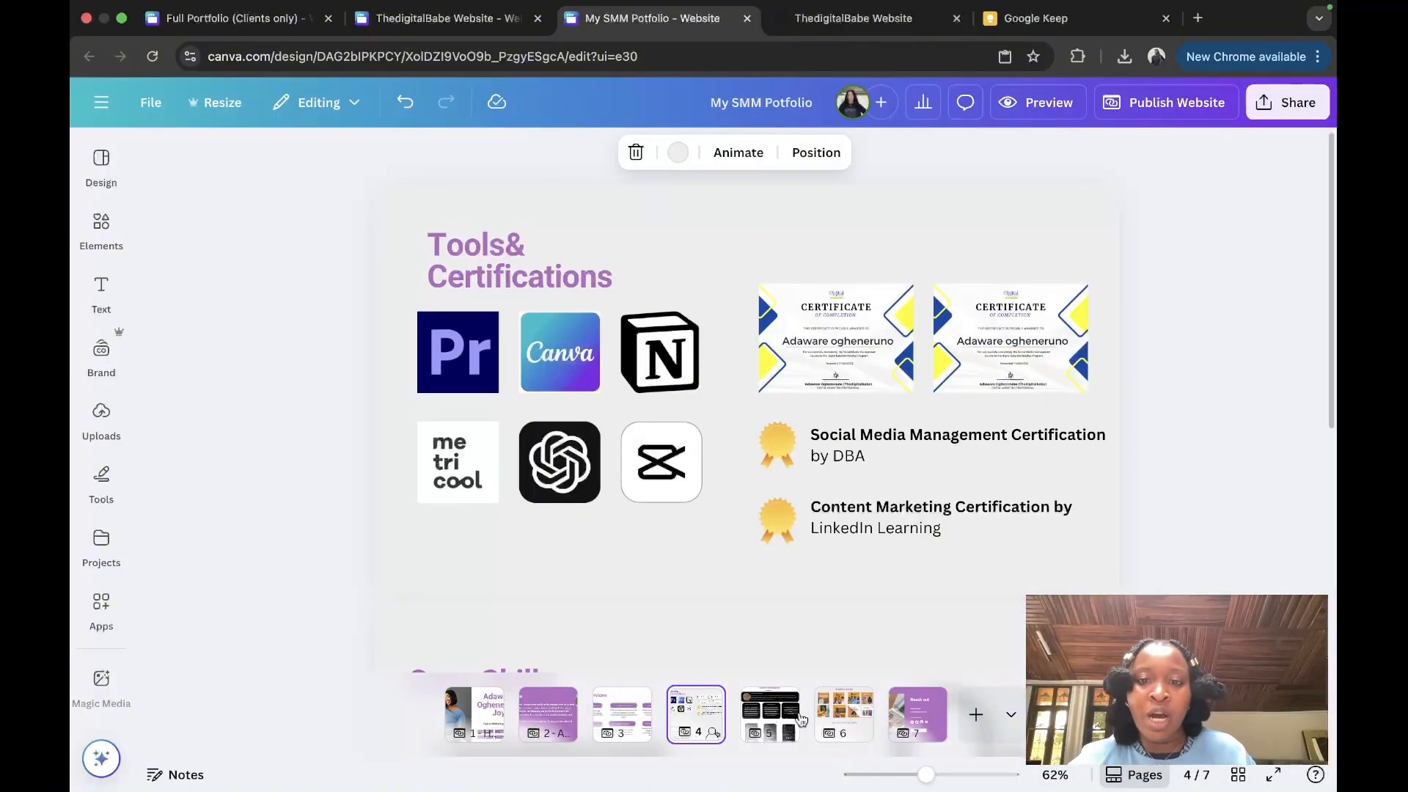
pyautogui.click(794, 720)
pyautogui.click(830, 722)
pyautogui.click(910, 719)
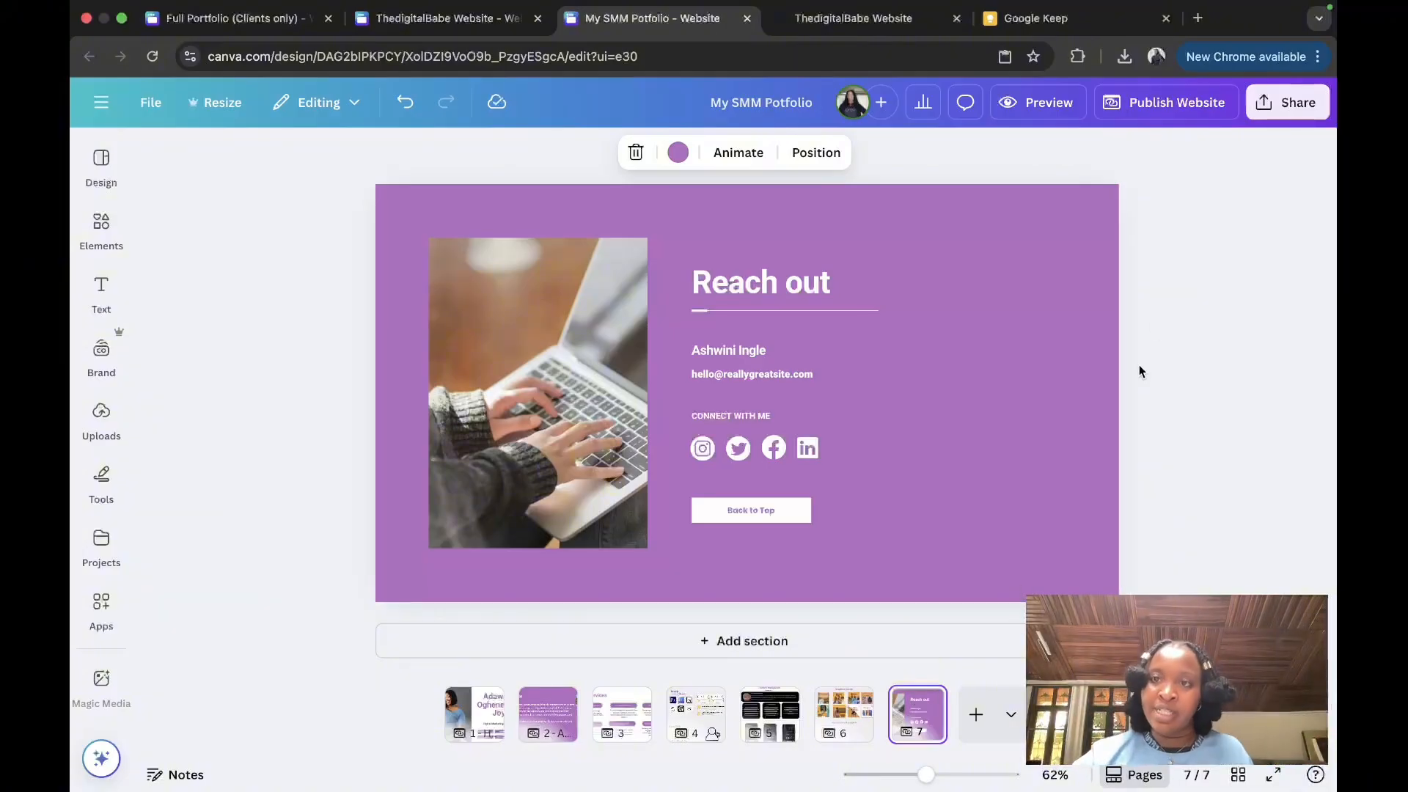
pyautogui.click(1172, 105)
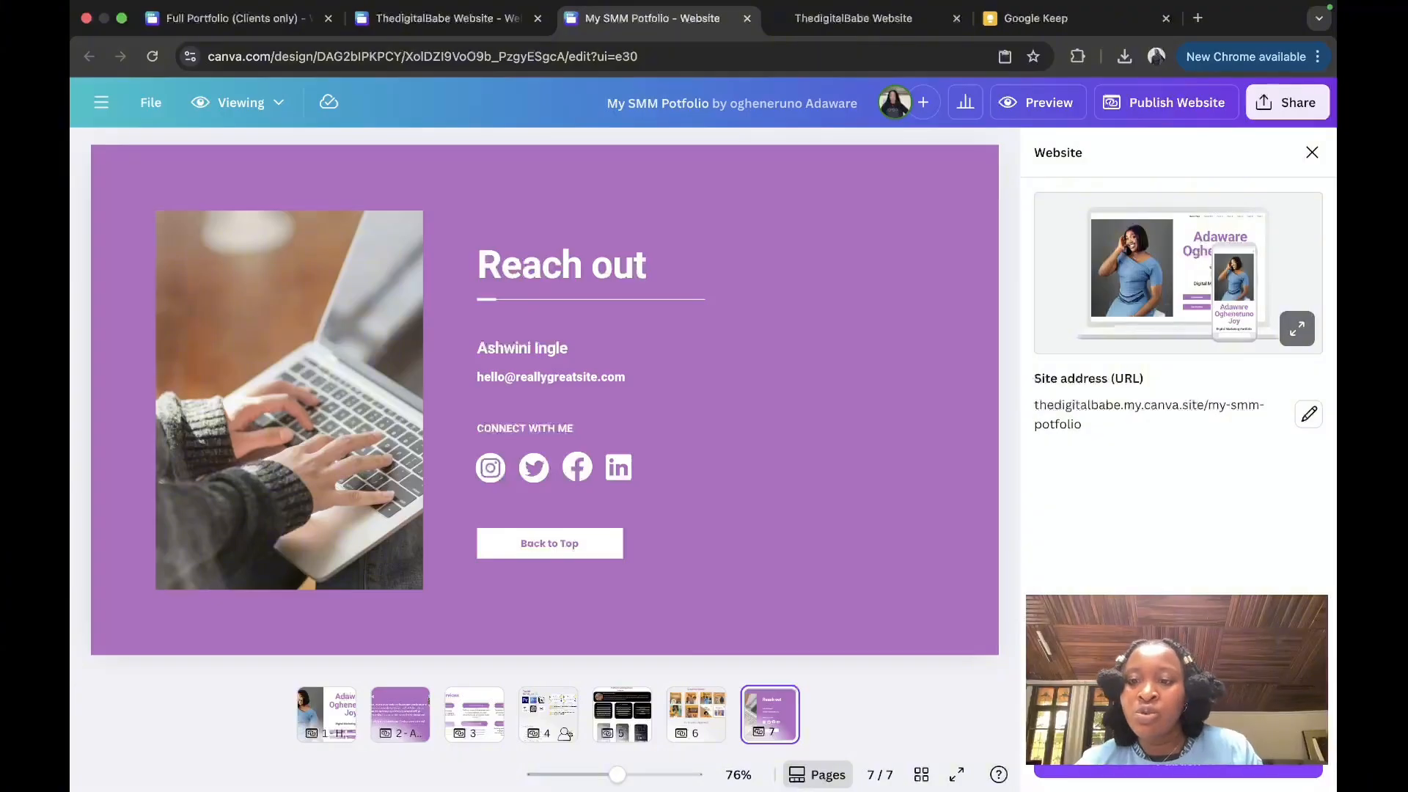
# Step: Replace the misspelled my-smm-potfolio site address ending with the owner's name
pyautogui.click(1309, 415)
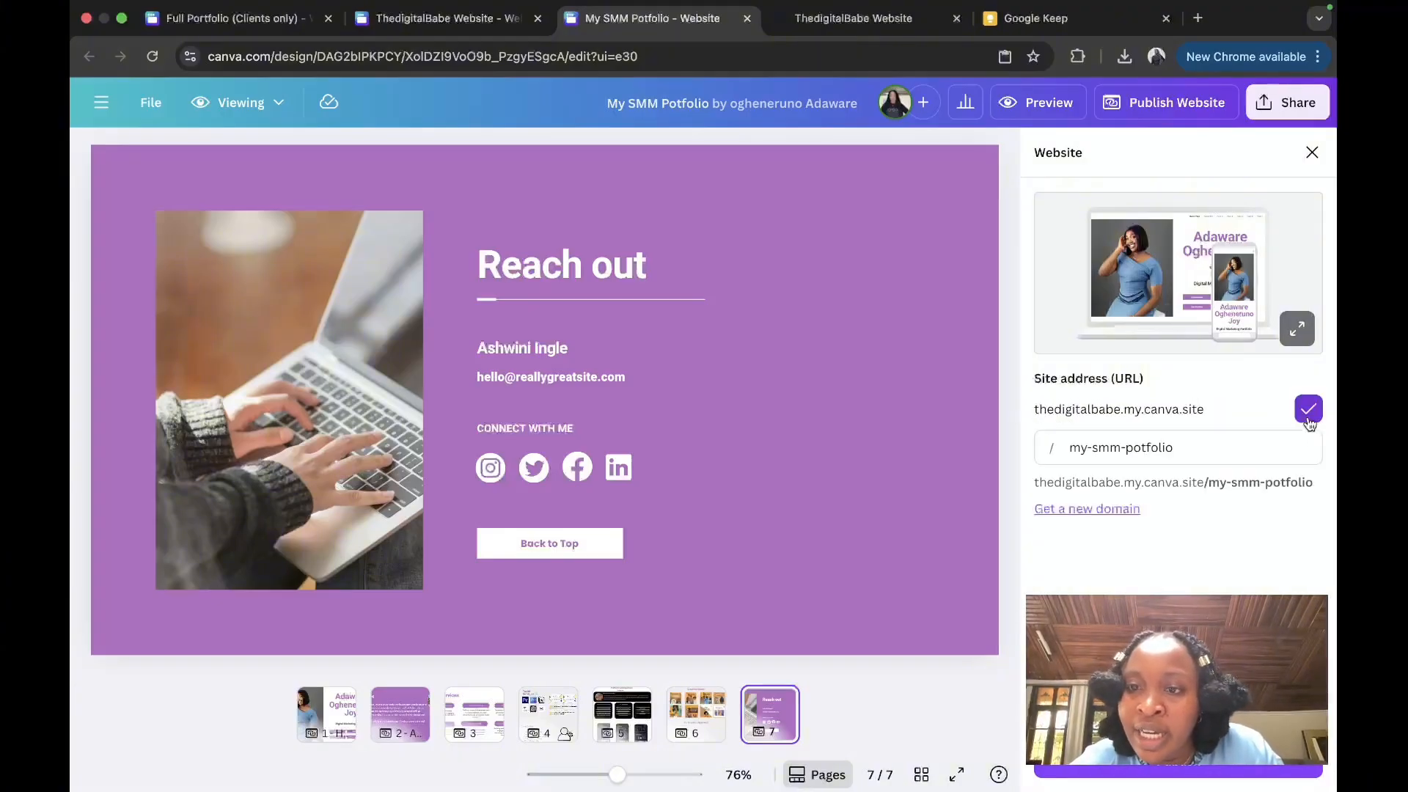
pyautogui.click(1171, 440)
pyautogui.press('BackSpace')
pyautogui.press('BackSpace')
pyautogui.press('BackSpace')
pyautogui.press('BackSpace')
pyautogui.press('BackSpace')
pyautogui.press('BackSpace')
pyautogui.press('BackSpace')
pyautogui.press('BackSpace')
pyautogui.press('BackSpace')
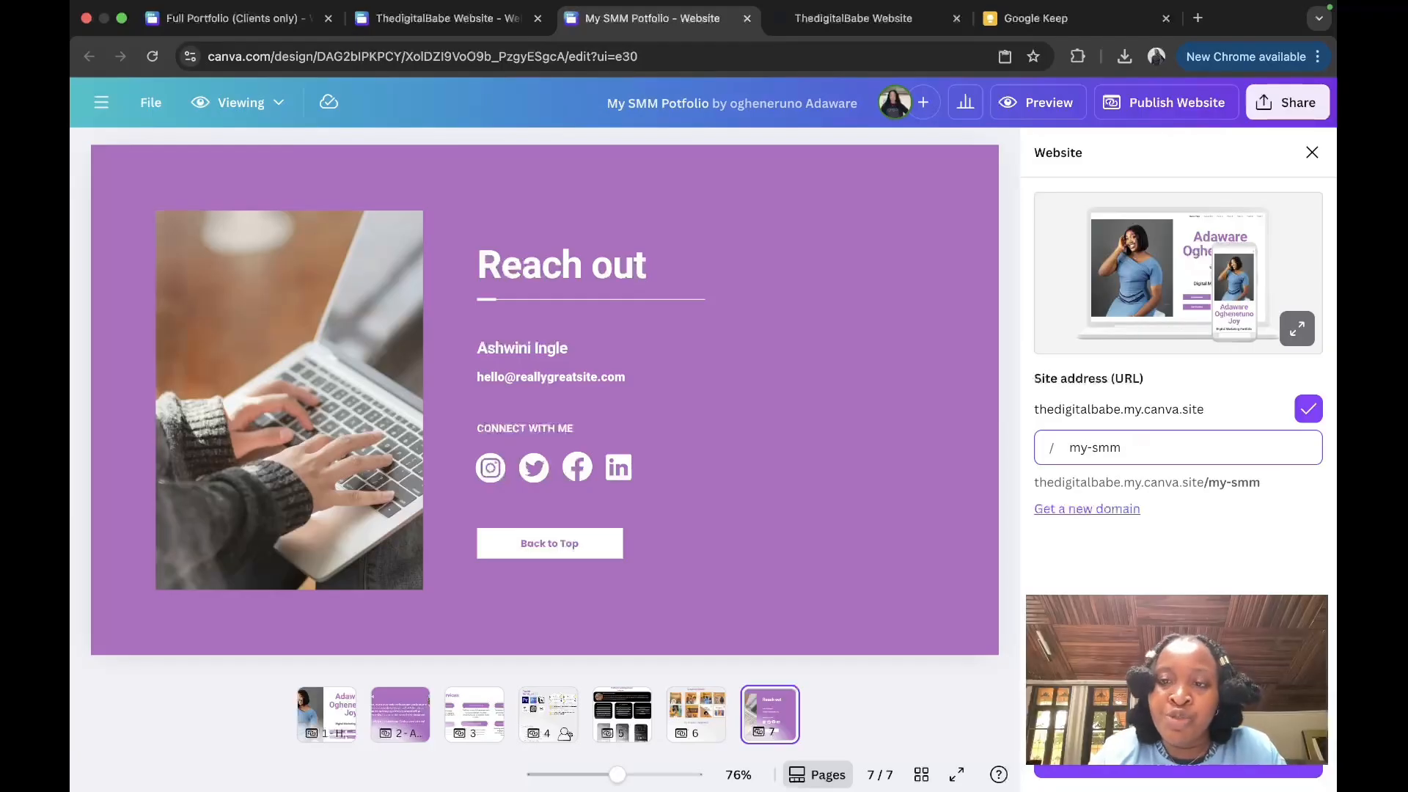
pyautogui.press('BackSpace')
pyautogui.press('BackSpace')
pyautogui.press('BackSpace')
pyautogui.press('BackSpace')
pyautogui.press('BackSpace')
pyautogui.press('BackSpace')
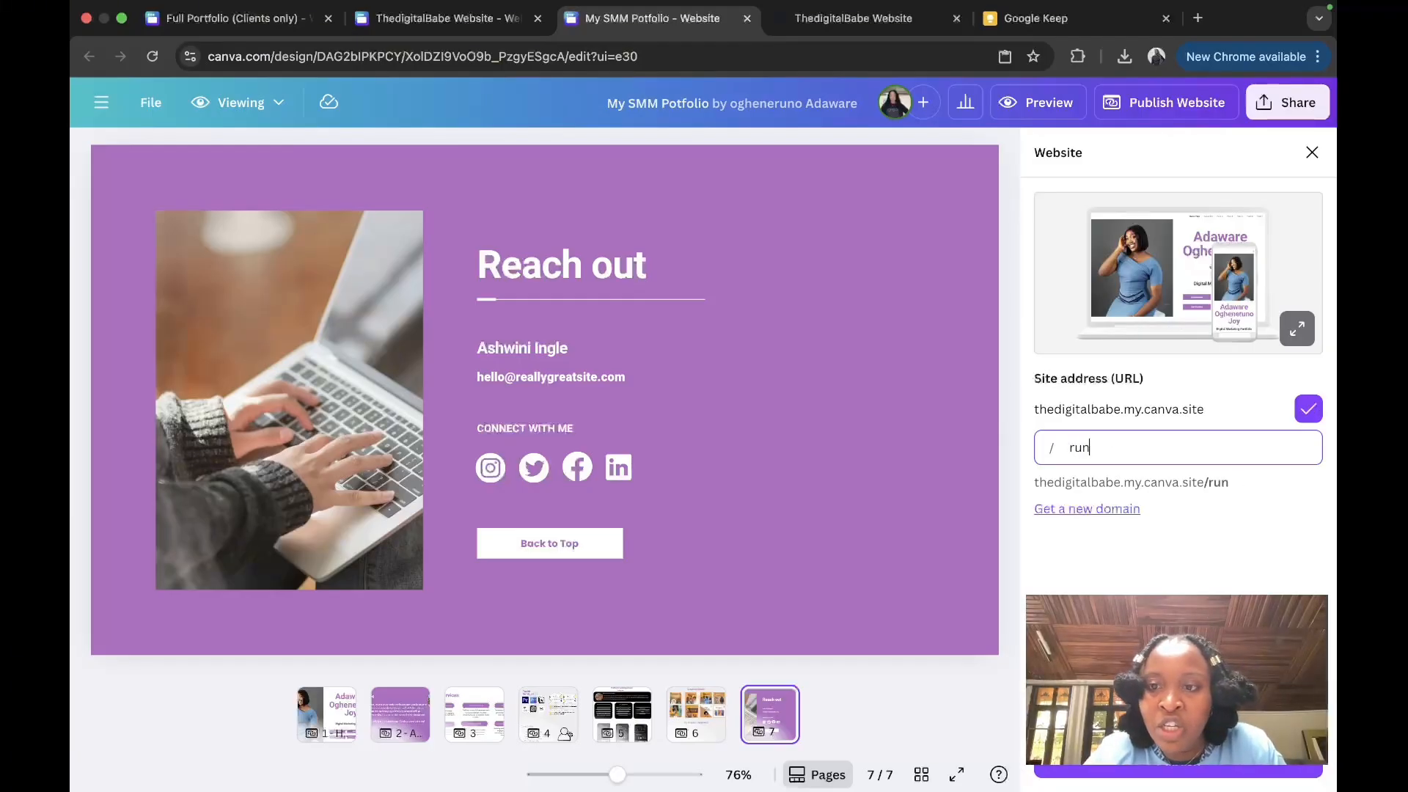
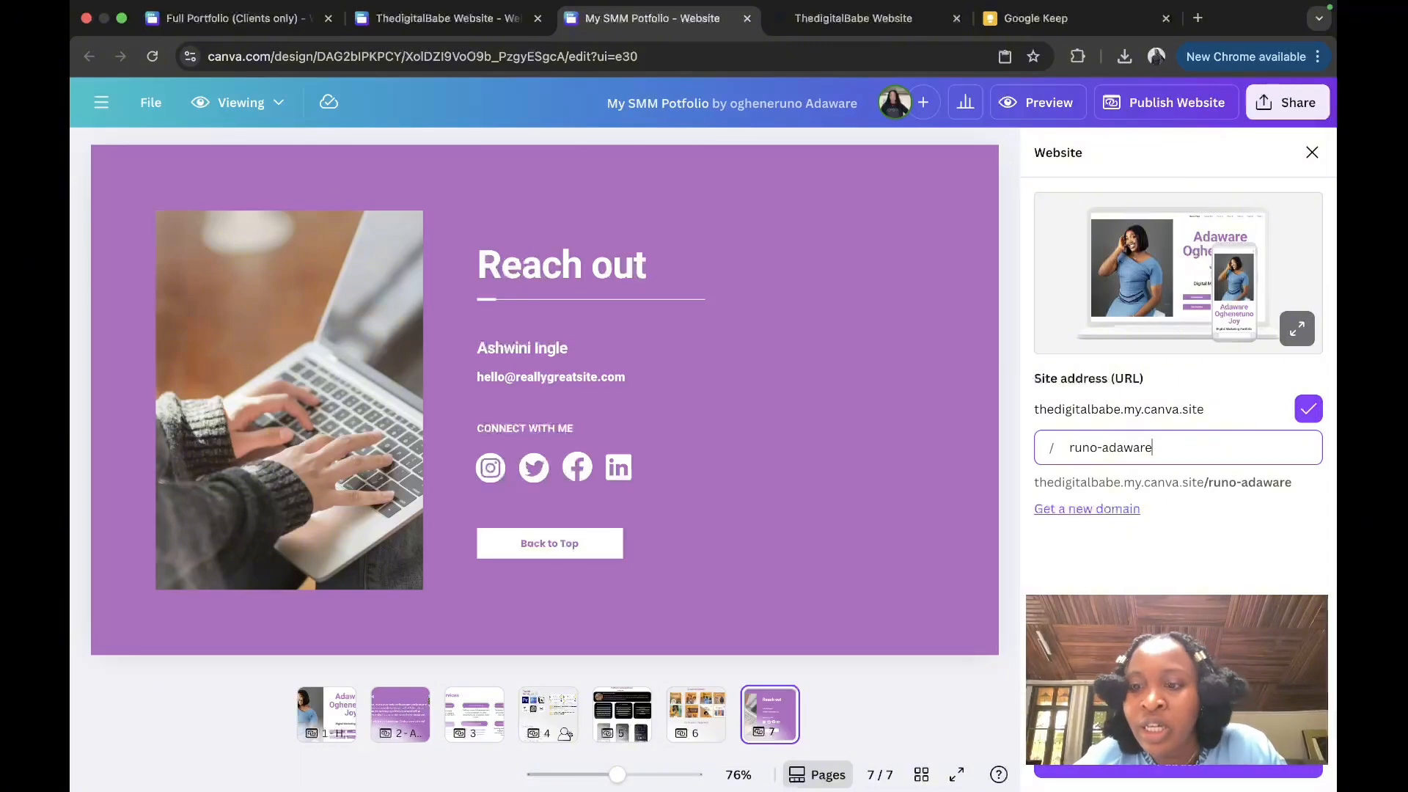
pyautogui.click(1177, 760)
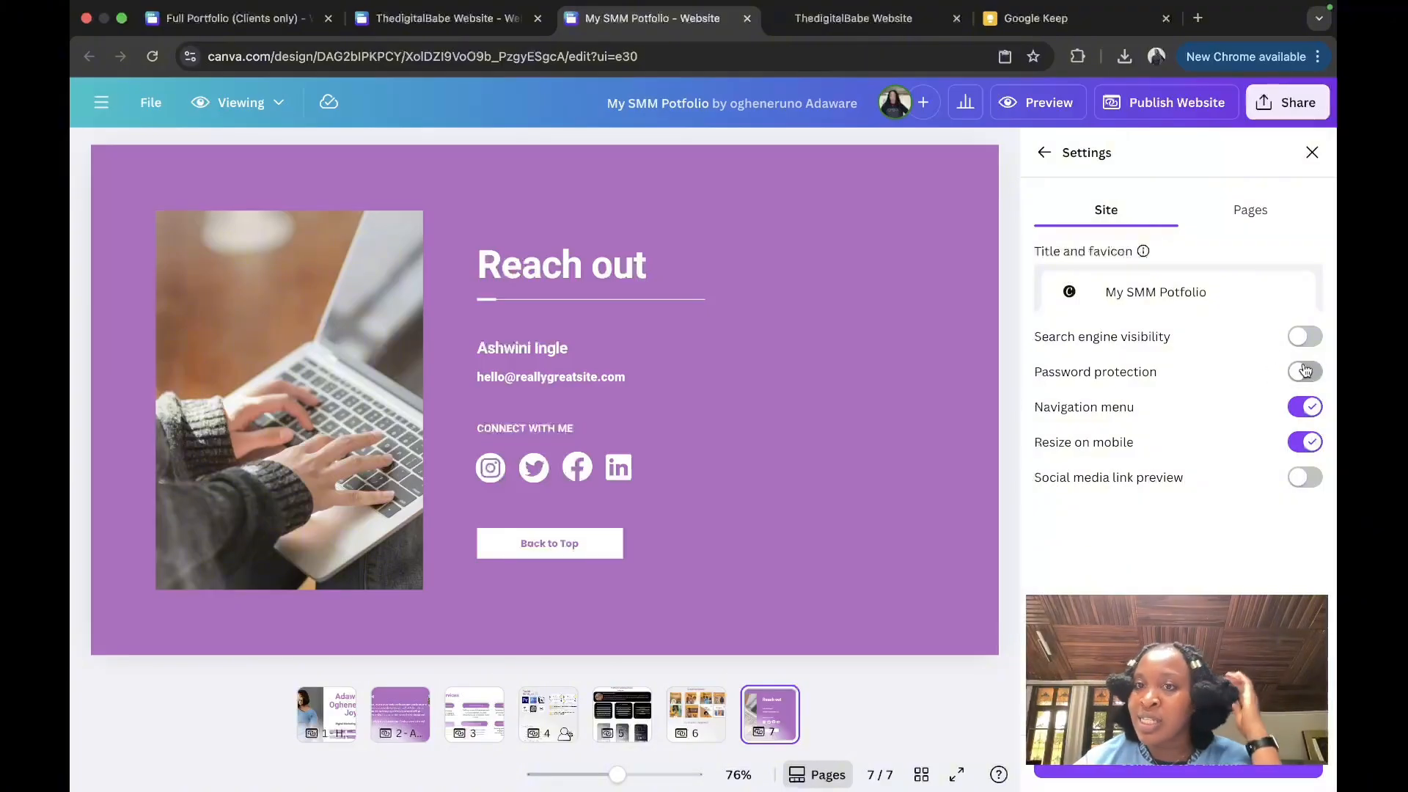
# Step: Check the page settings, re-enter the owner's name as the address ending, and publish
pyautogui.click(1252, 208)
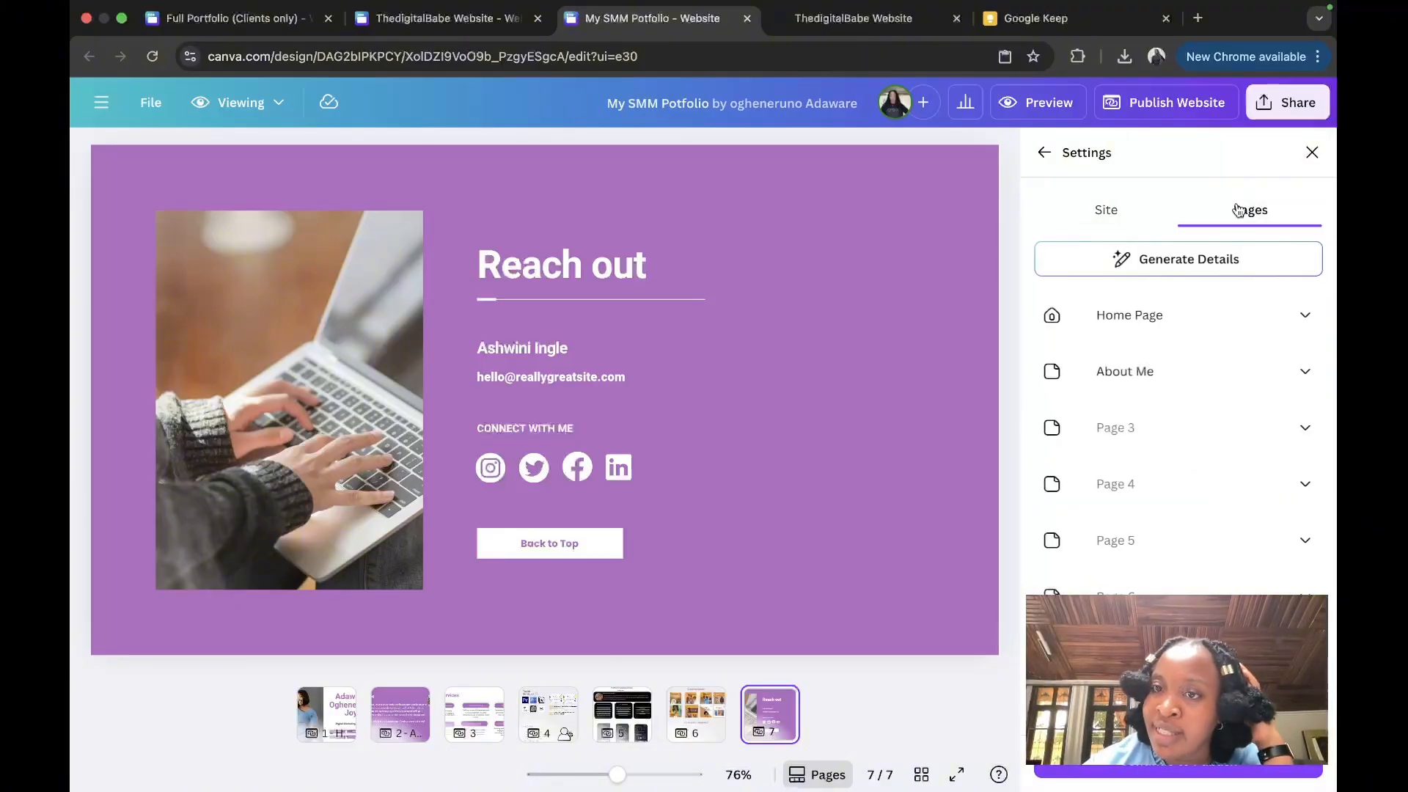
pyautogui.click(1112, 217)
pyautogui.click(1047, 154)
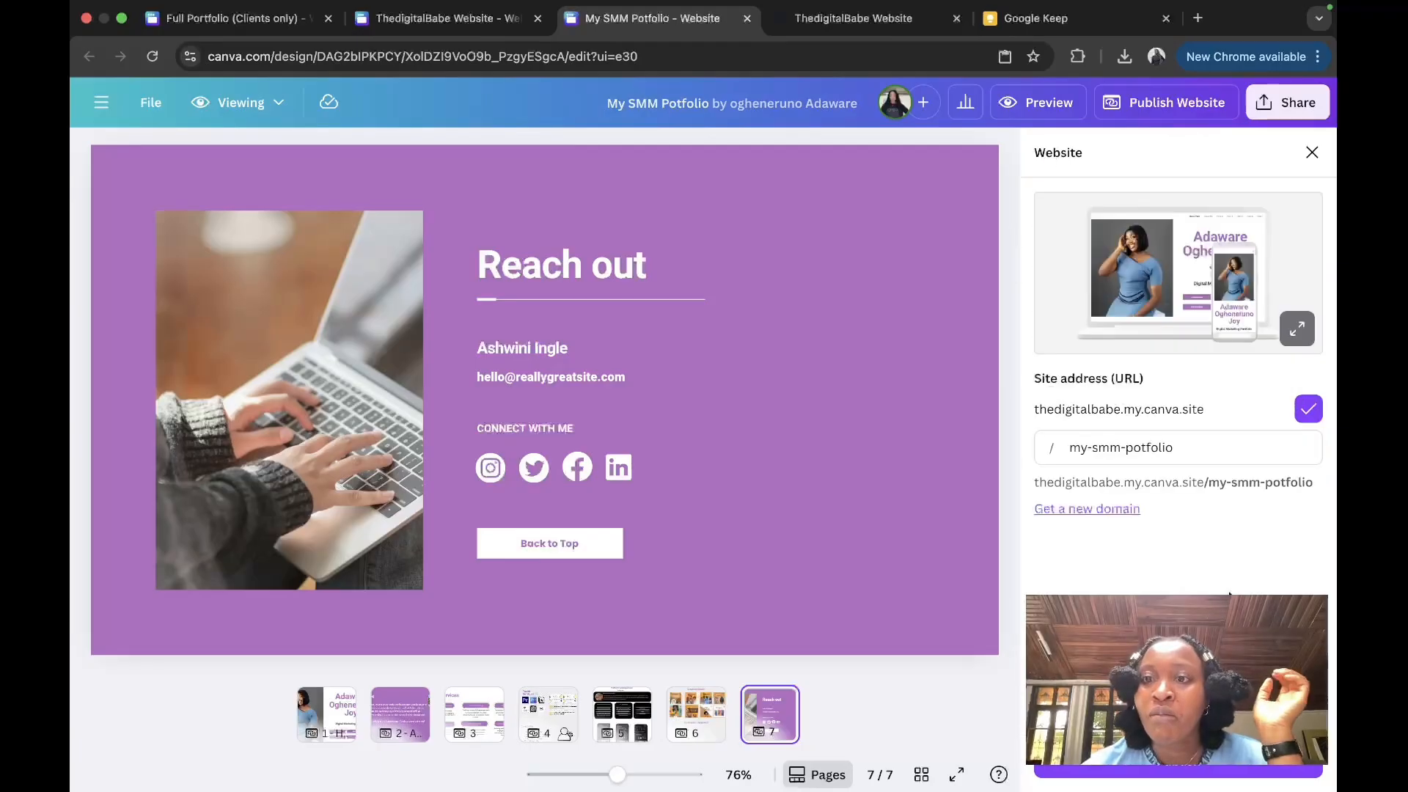
pyautogui.click(1195, 447)
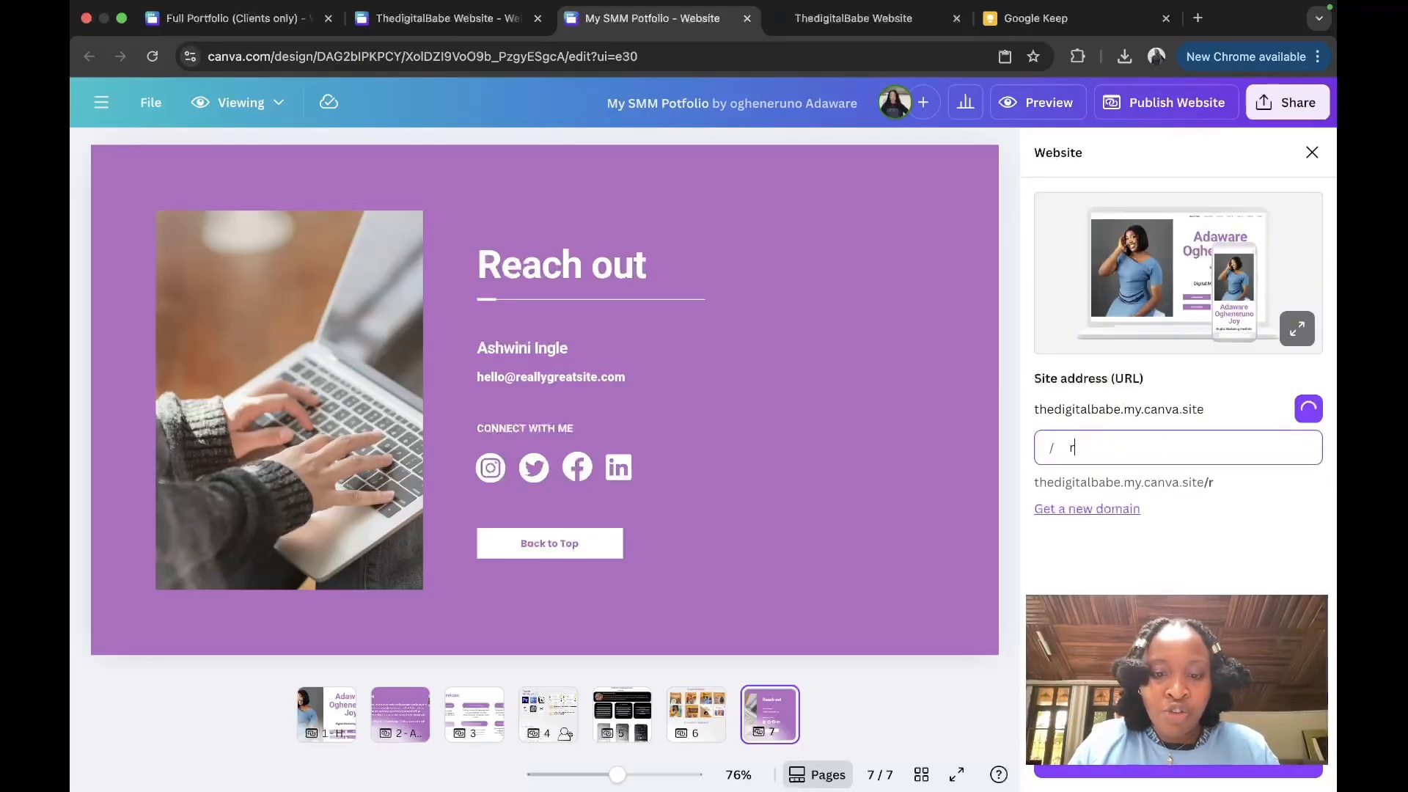
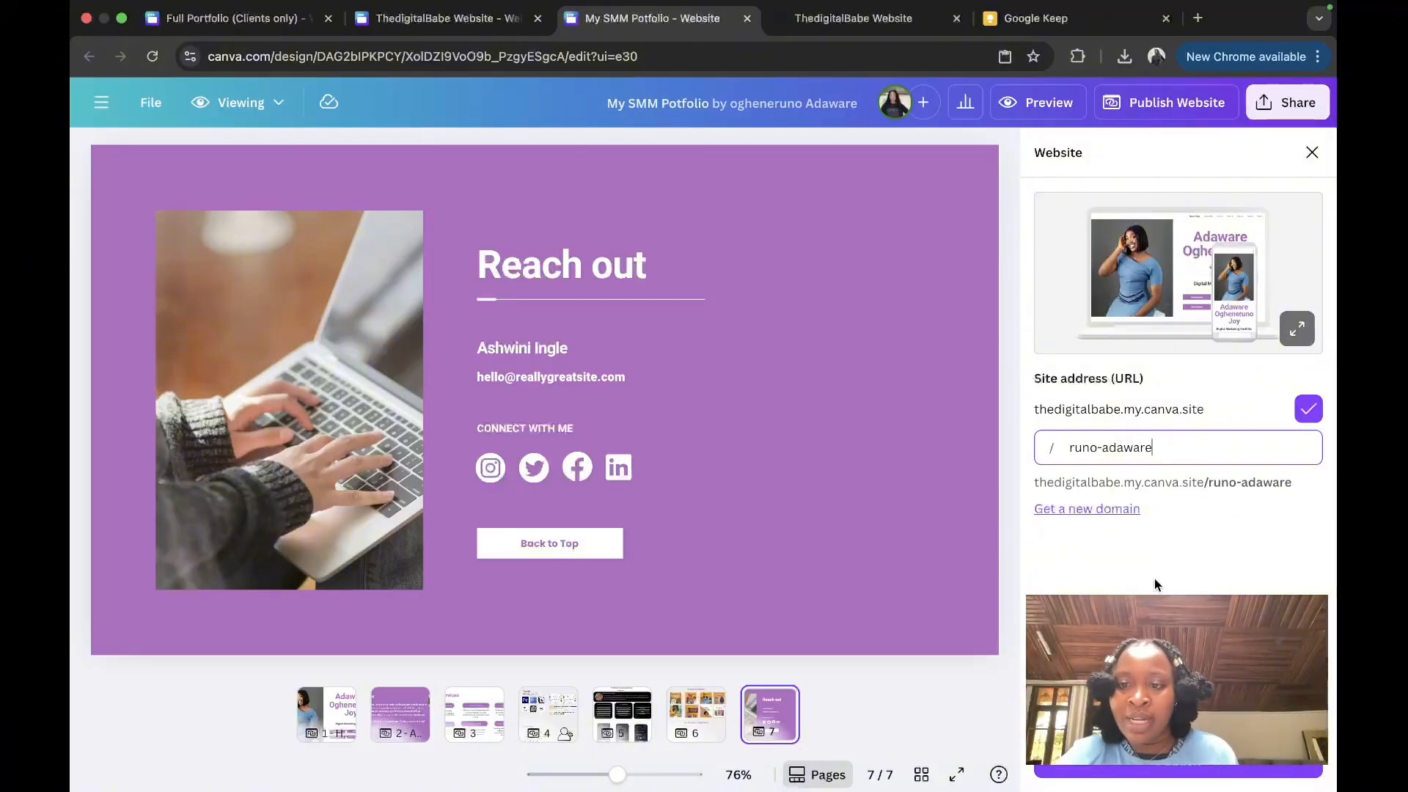
pyautogui.click(1169, 774)
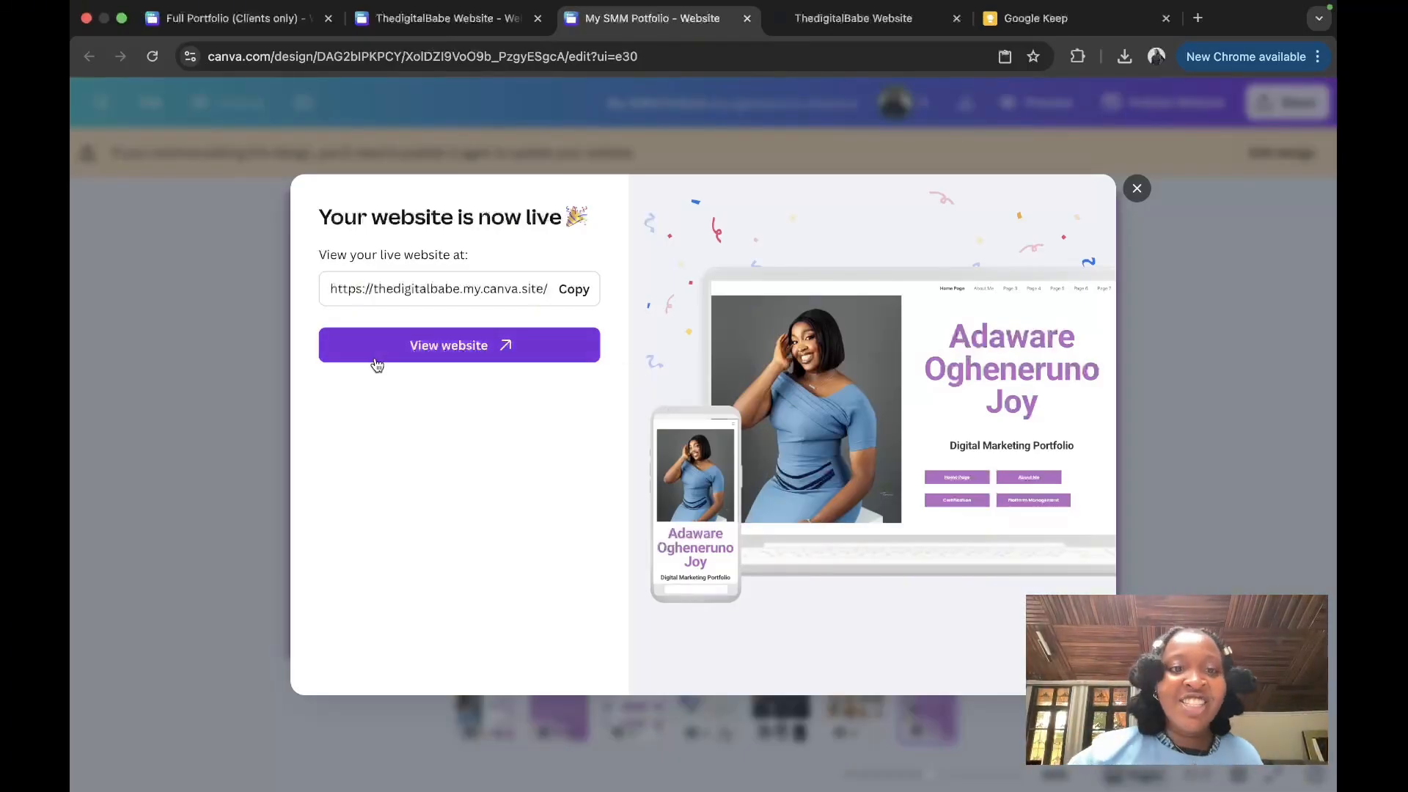
# Step: Open the live website, look over the Home Page, then view About Me
pyautogui.click(431, 351)
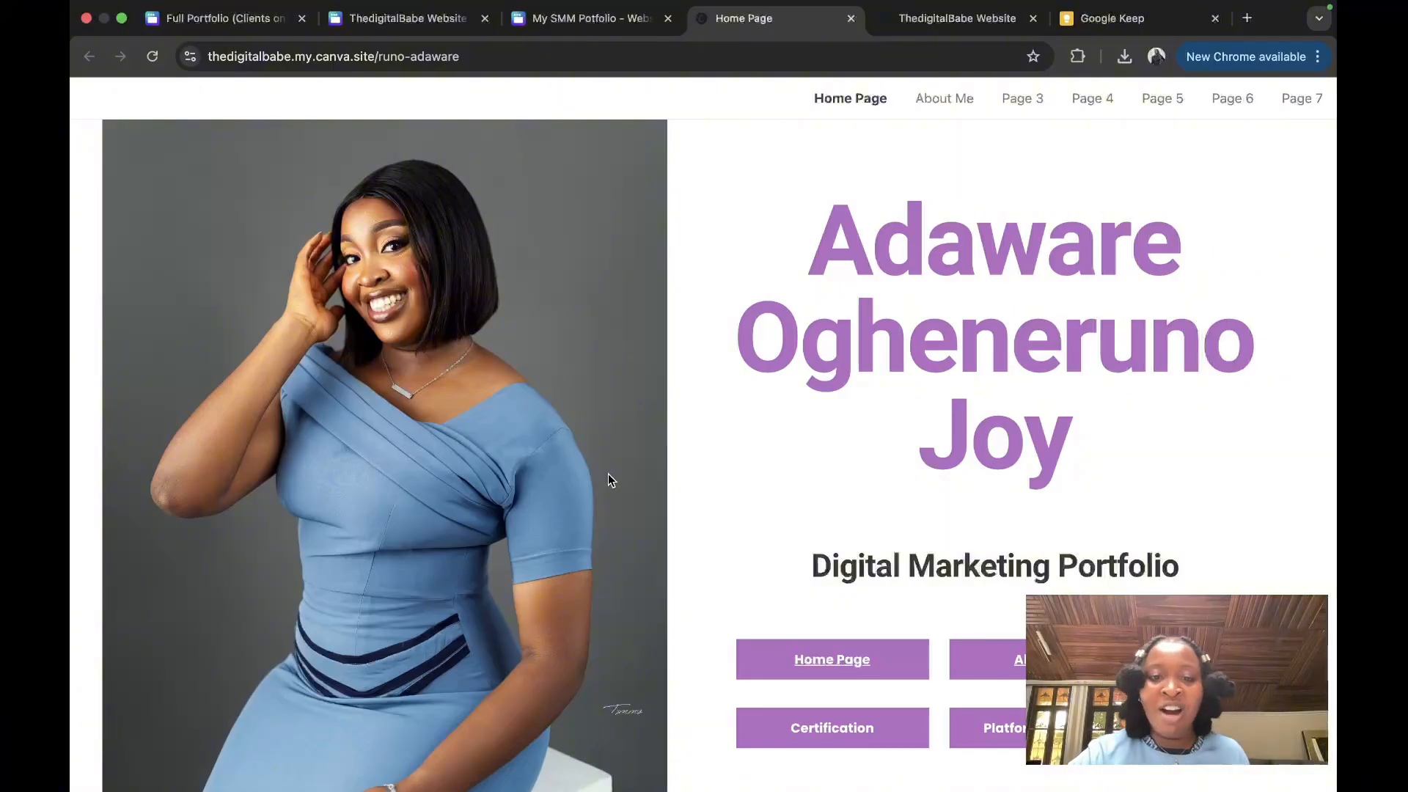
pyautogui.scroll(-1, 609, 474)
pyautogui.scroll(1, 608, 474)
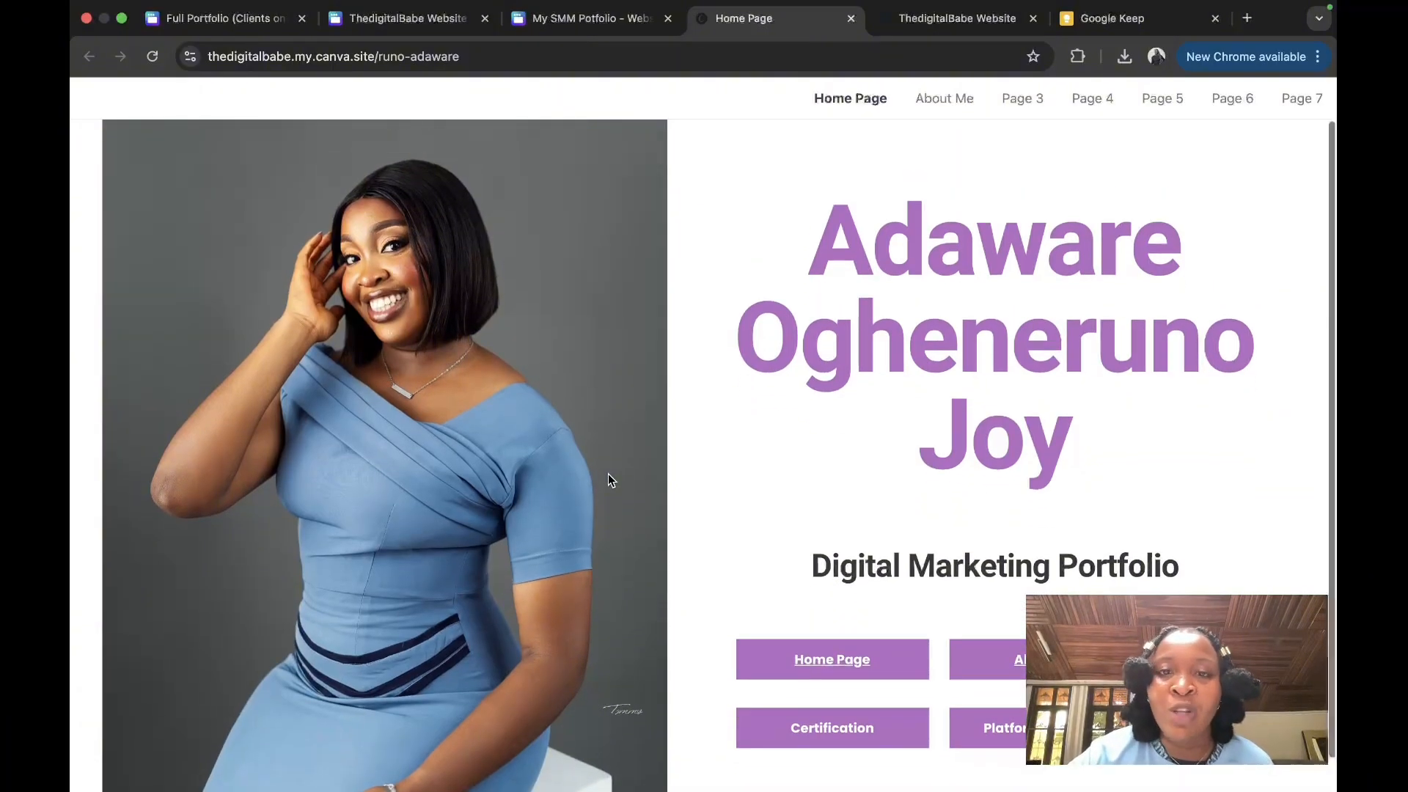
pyautogui.scroll(-1, 609, 474)
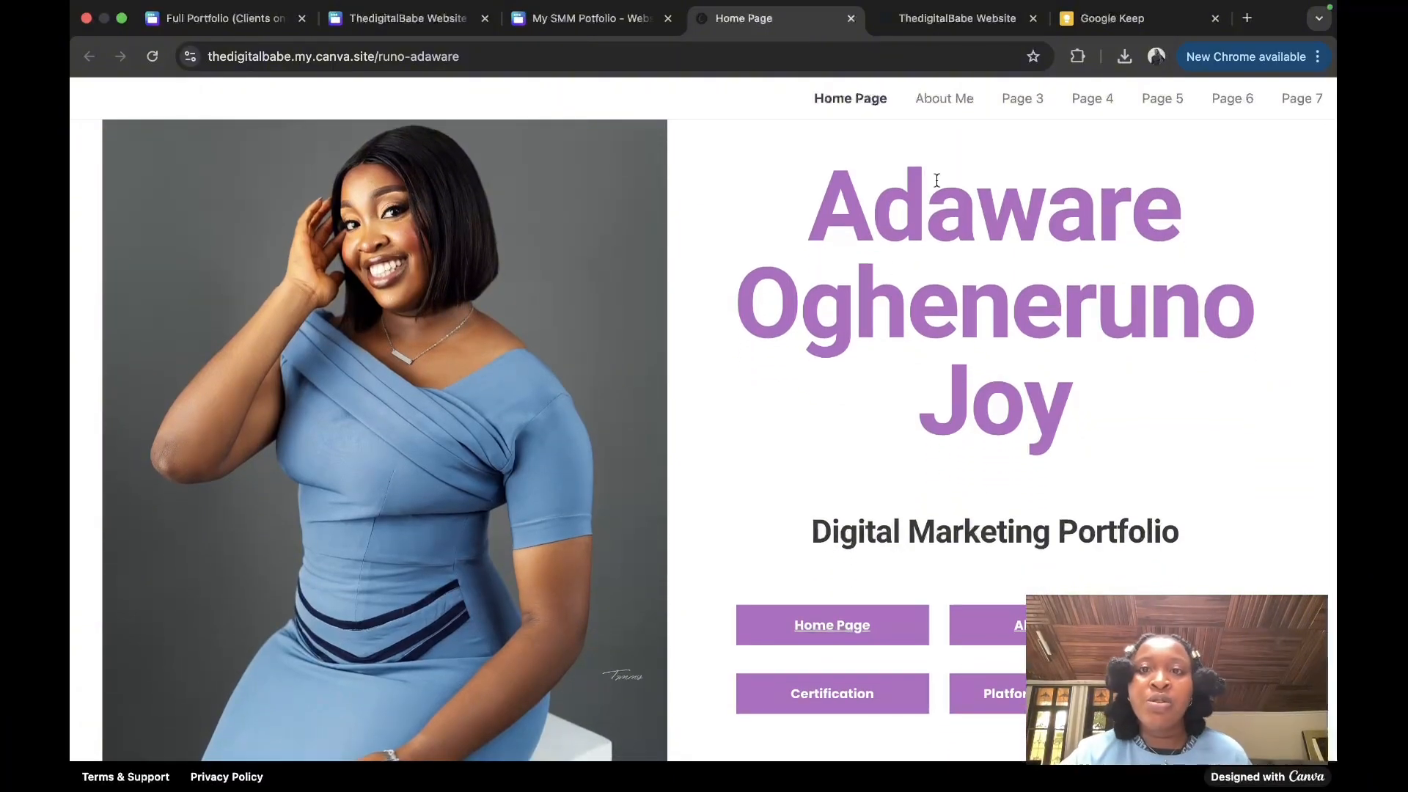
pyautogui.click(925, 106)
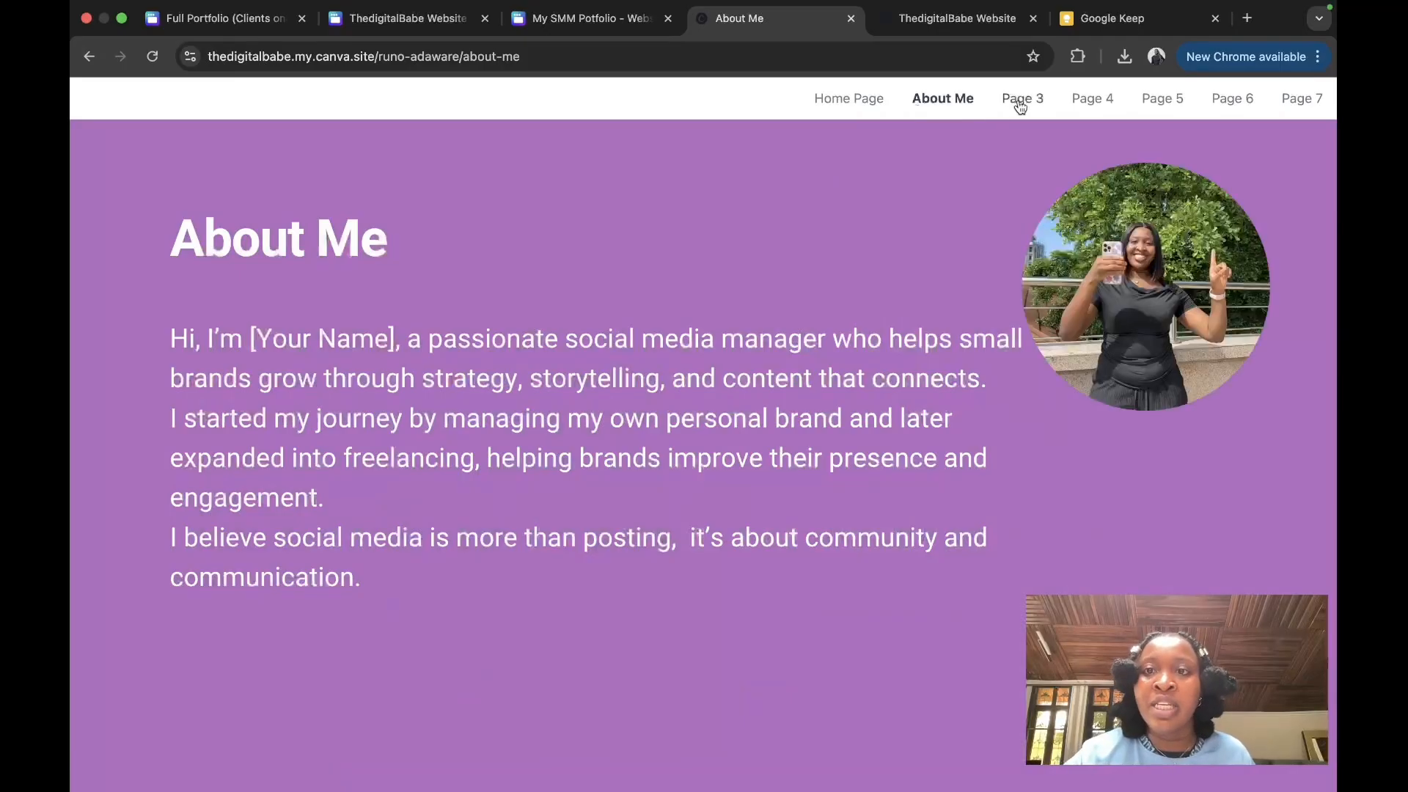
# Step: Visit My Services, Tools & Certifications, Platform Management, Graphics Design and Reach out pages
pyautogui.click(1021, 105)
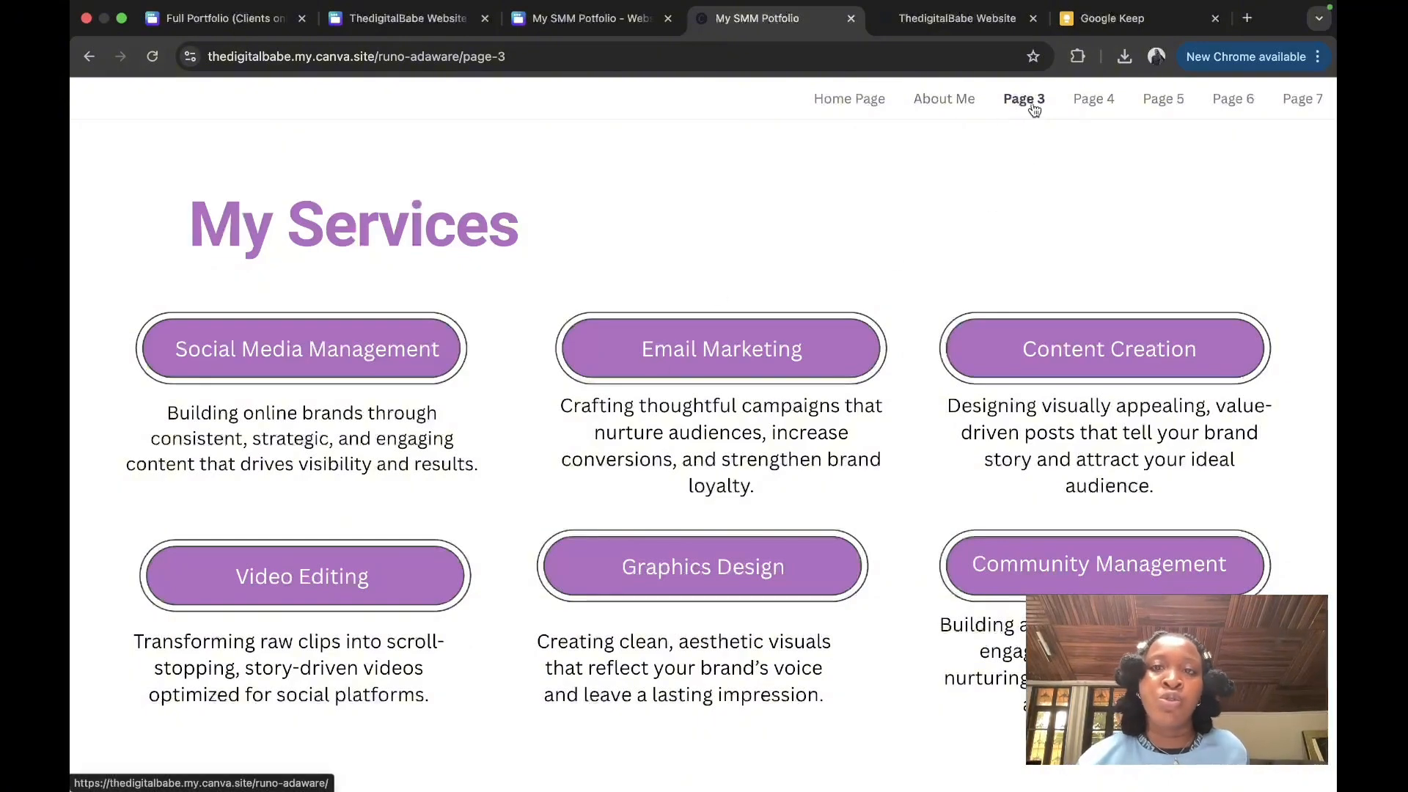
pyautogui.click(1087, 106)
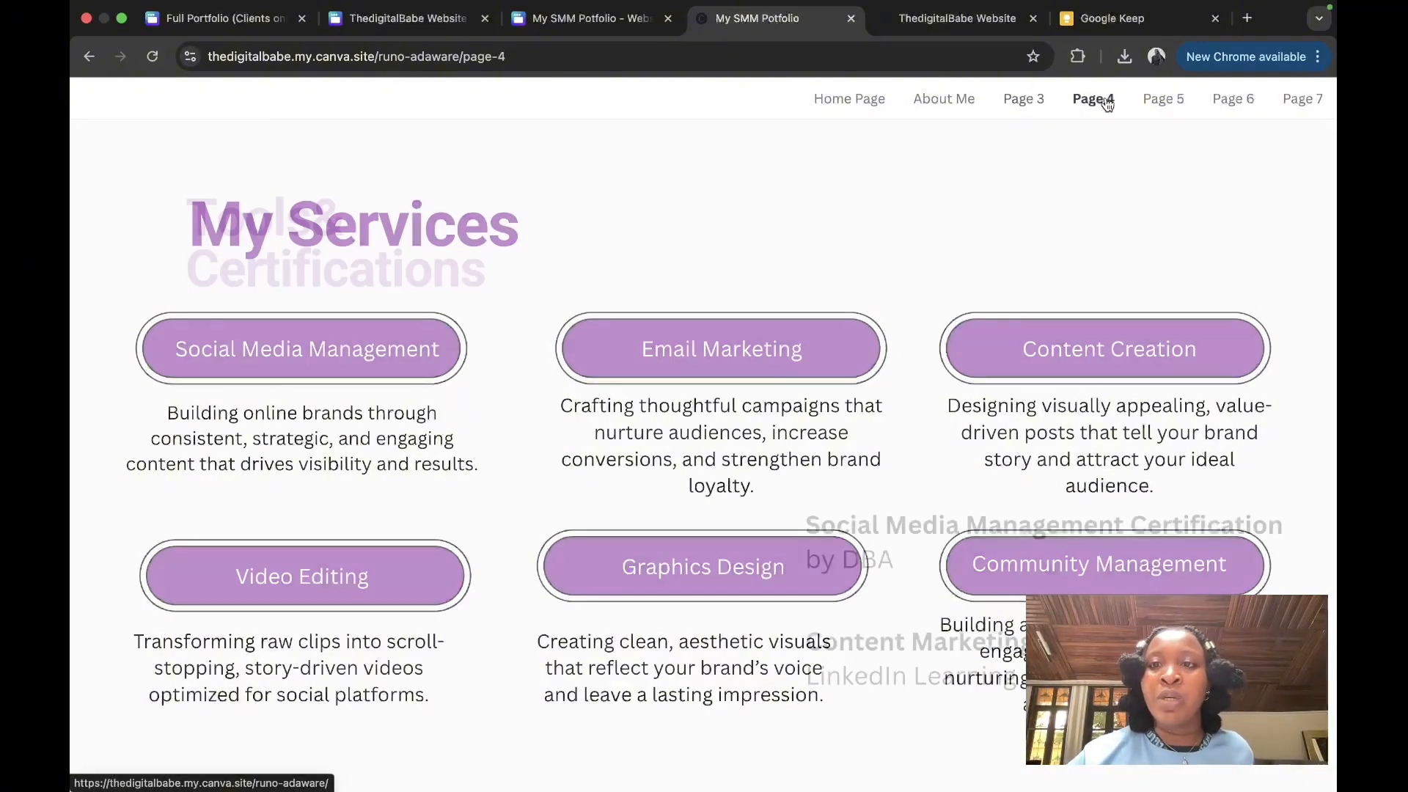
pyautogui.click(1160, 102)
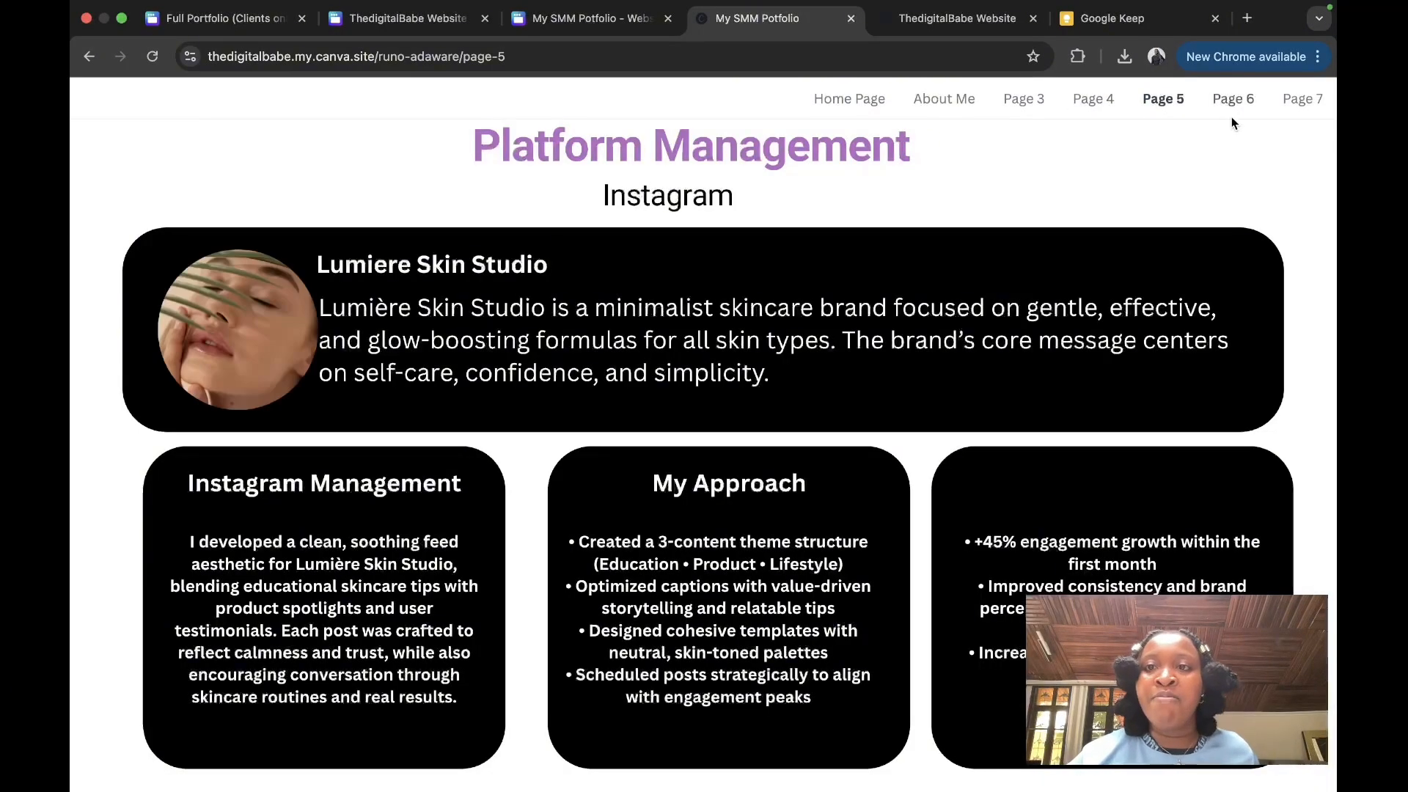
pyautogui.click(1234, 110)
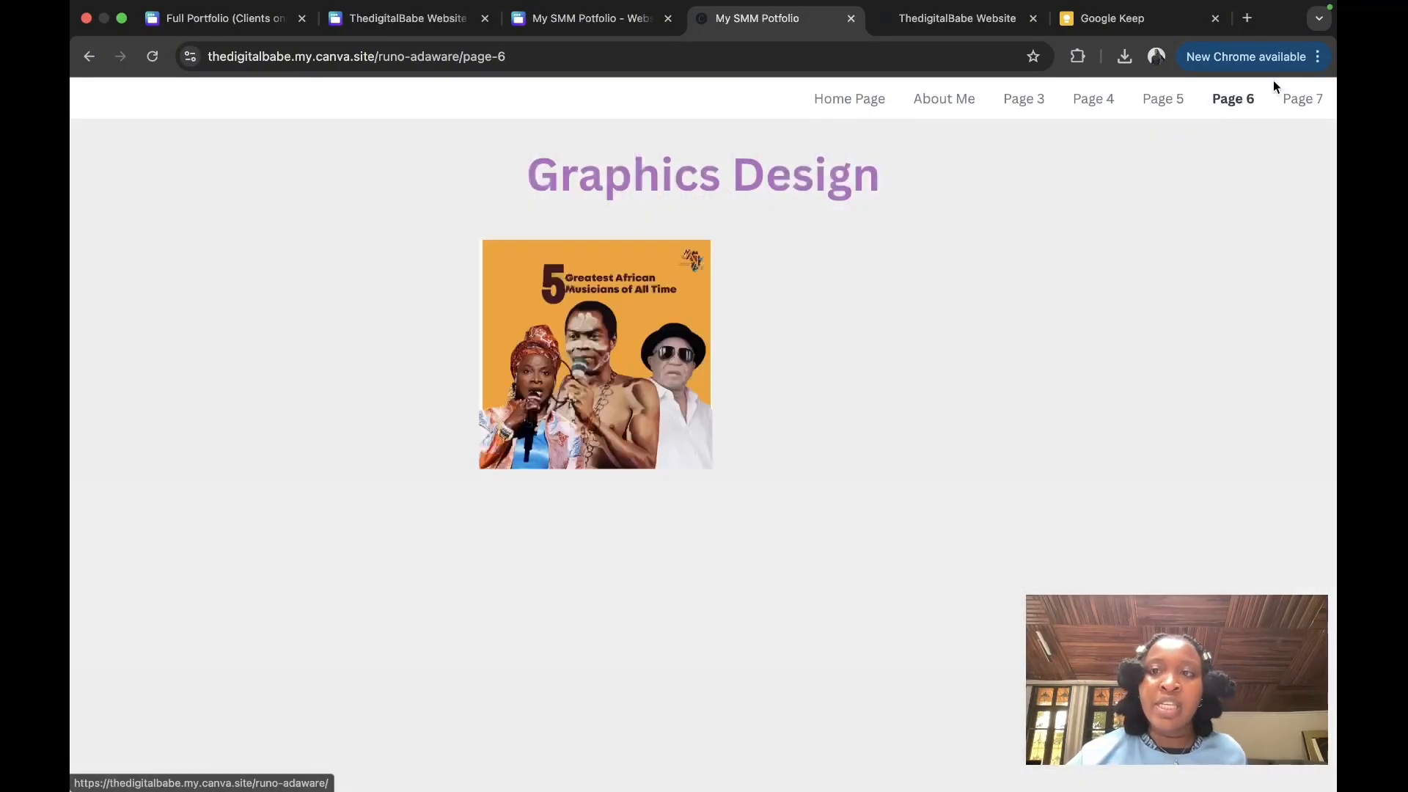
pyautogui.click(1299, 110)
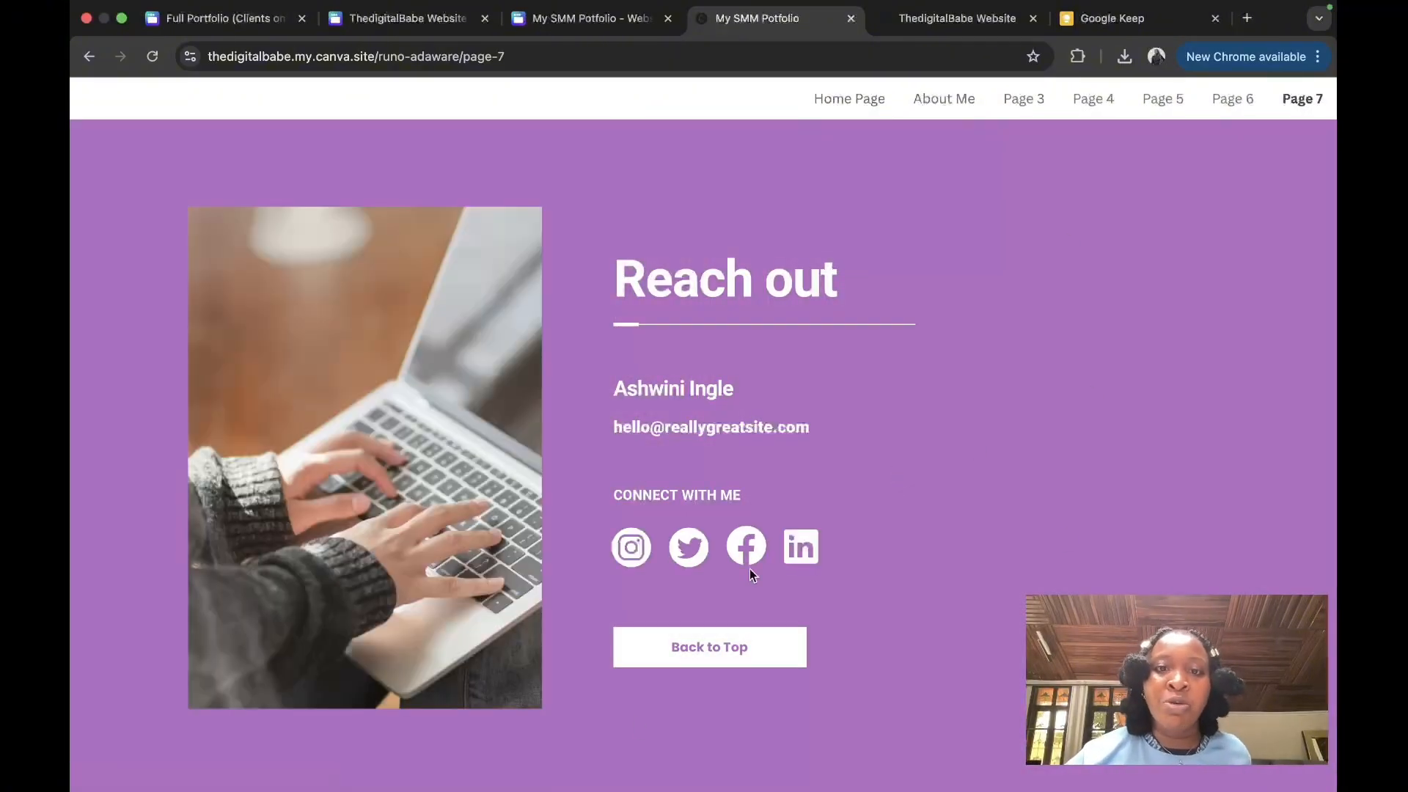
pyautogui.click(840, 104)
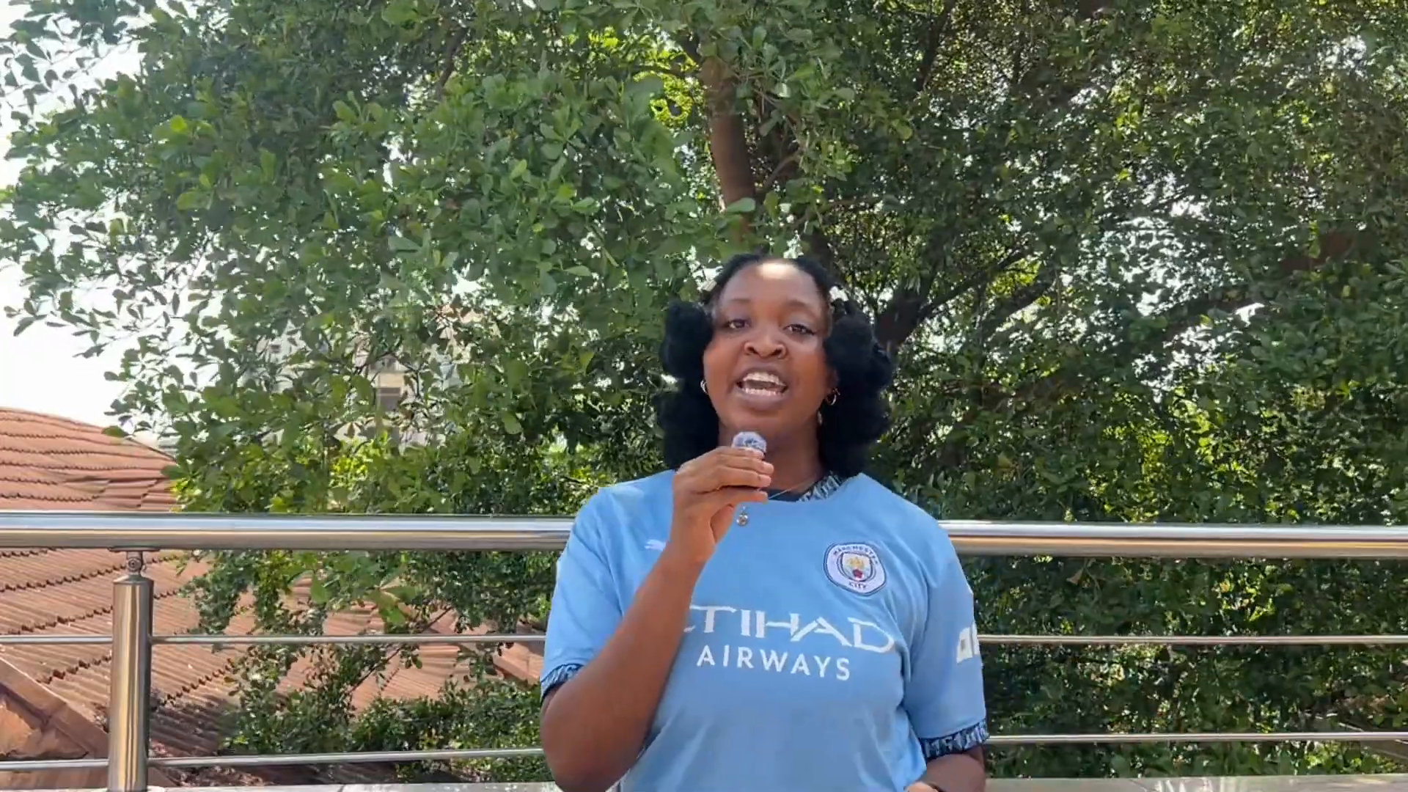